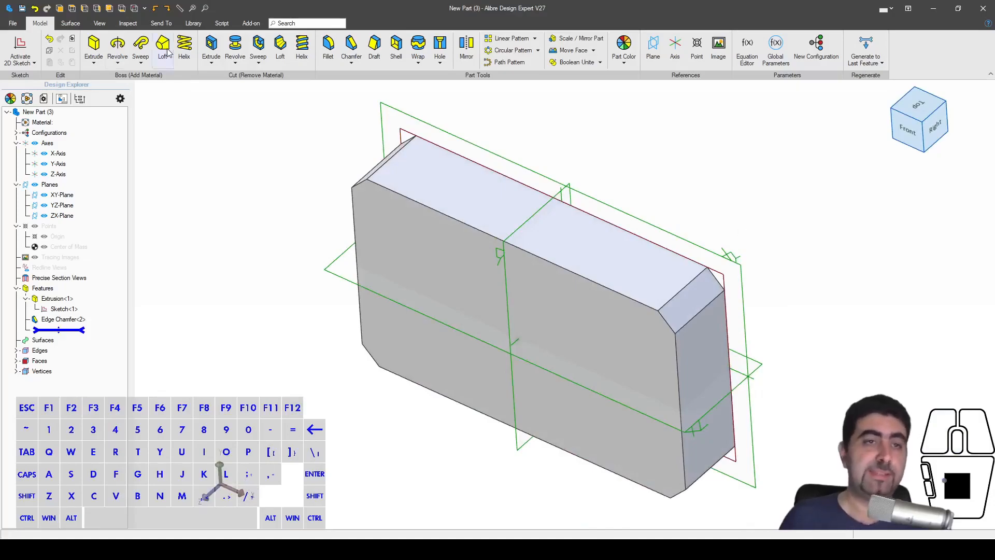
# - Compare the visible-edges and all-edges shading of the part, ending with Shaded and All Edges
pyautogui.click(99, 23)
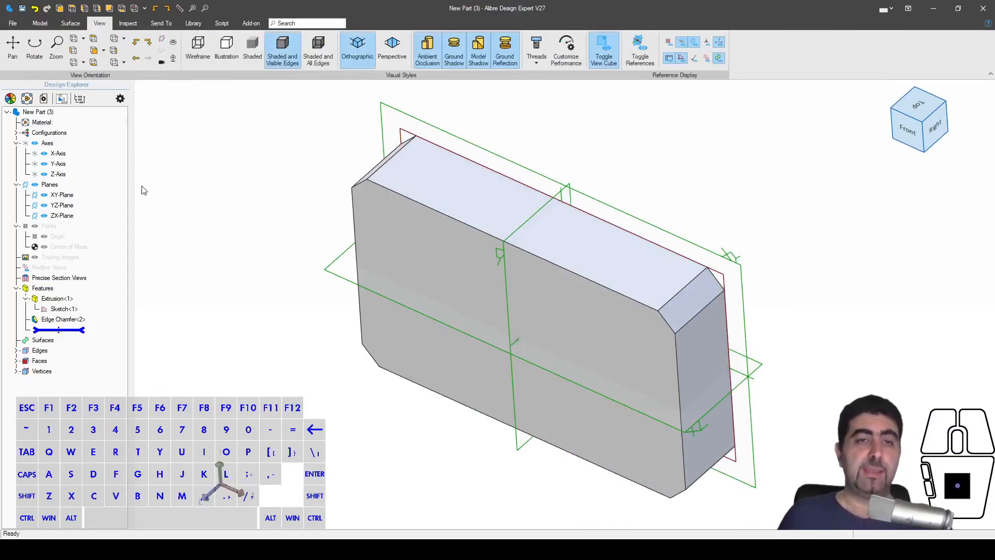
pyautogui.click(320, 66)
pyautogui.click(275, 64)
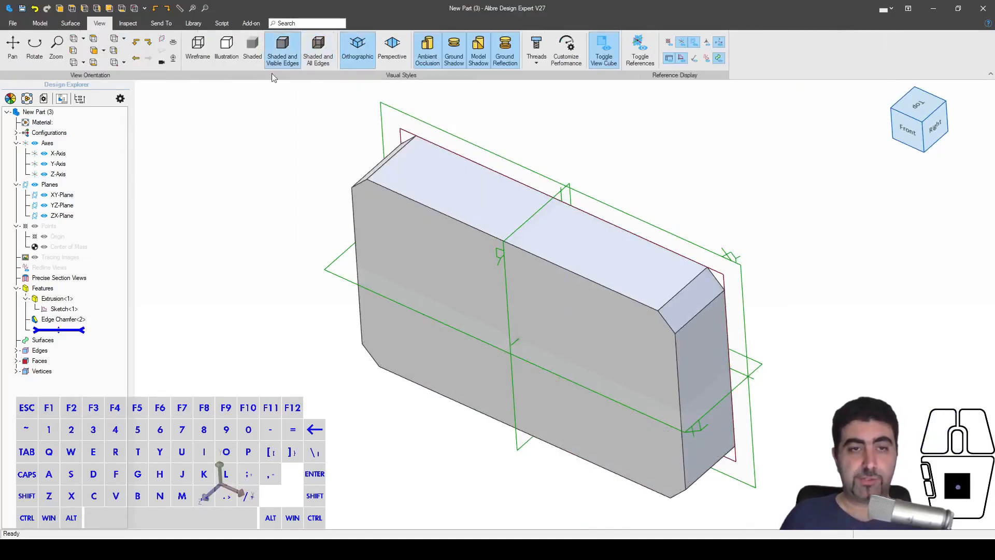
pyautogui.click(318, 65)
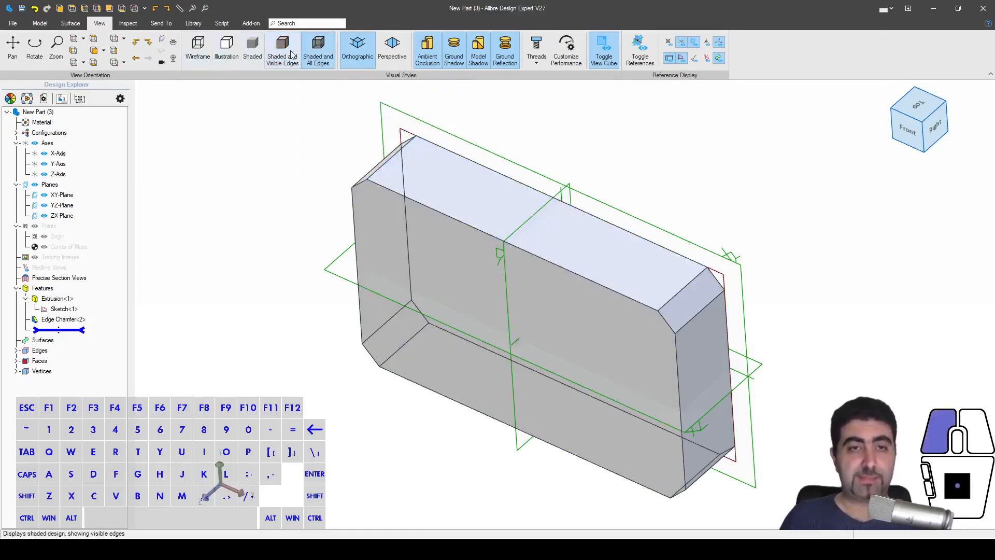
pyautogui.click(275, 55)
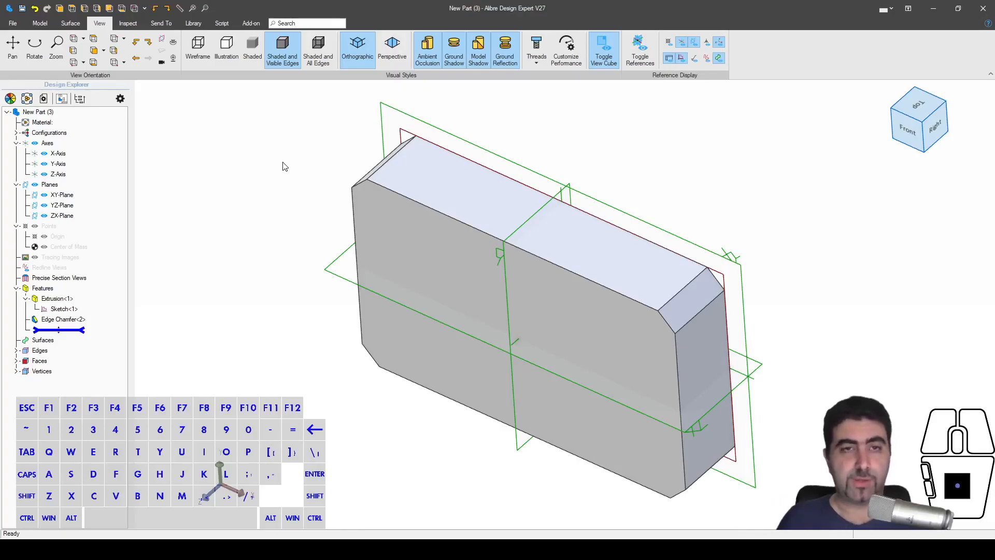
pyautogui.click(327, 61)
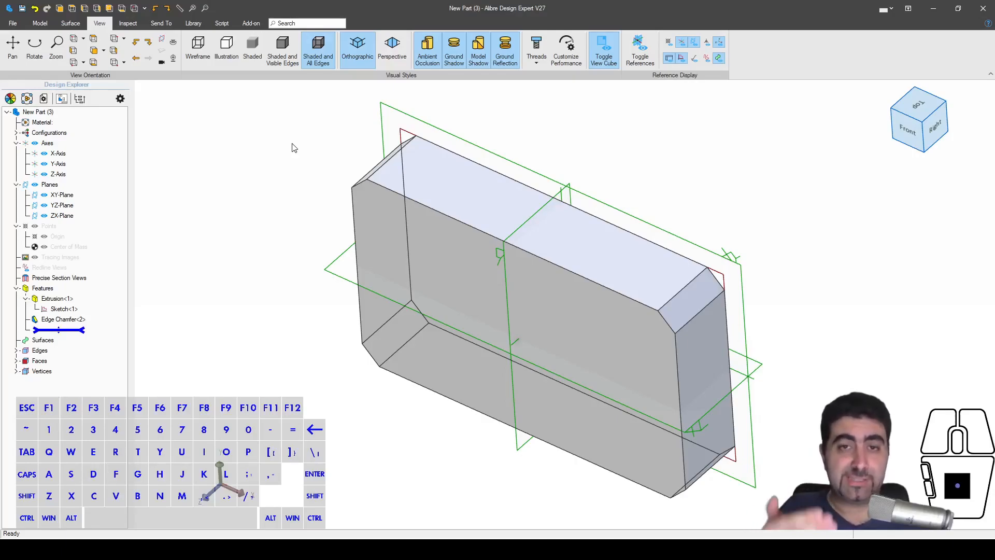
# - Fillet the block's three connected rear edges, one vertical, one along the chamfer and one along the bottom, with a 5 mm constant radius
pyautogui.scroll(-1, 293, 149)
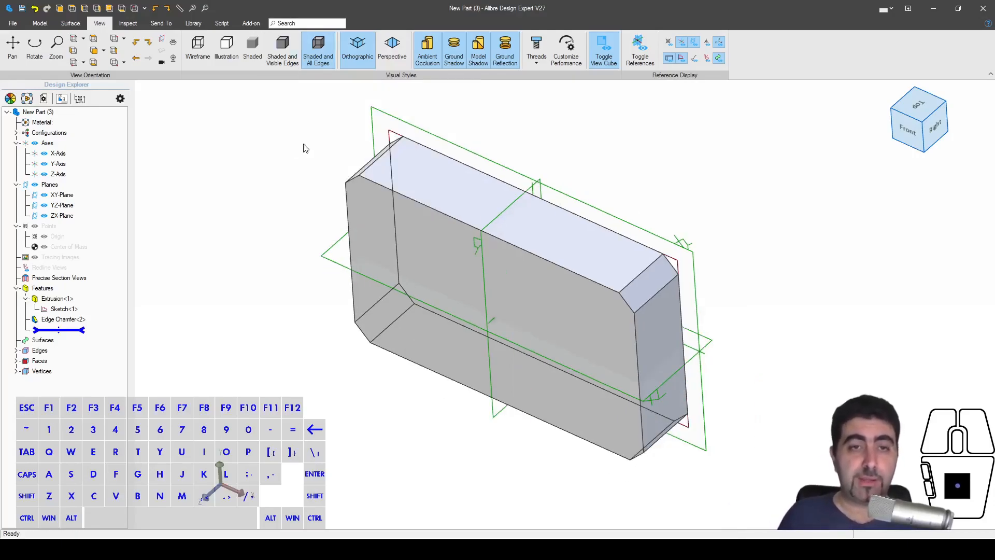
pyautogui.click(40, 22)
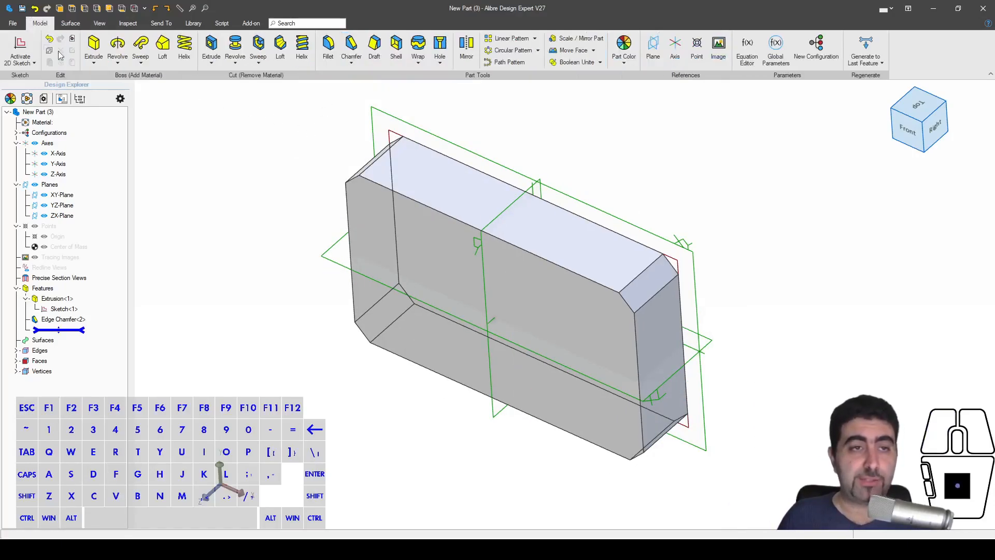
pyautogui.click(328, 48)
pyautogui.click(409, 296)
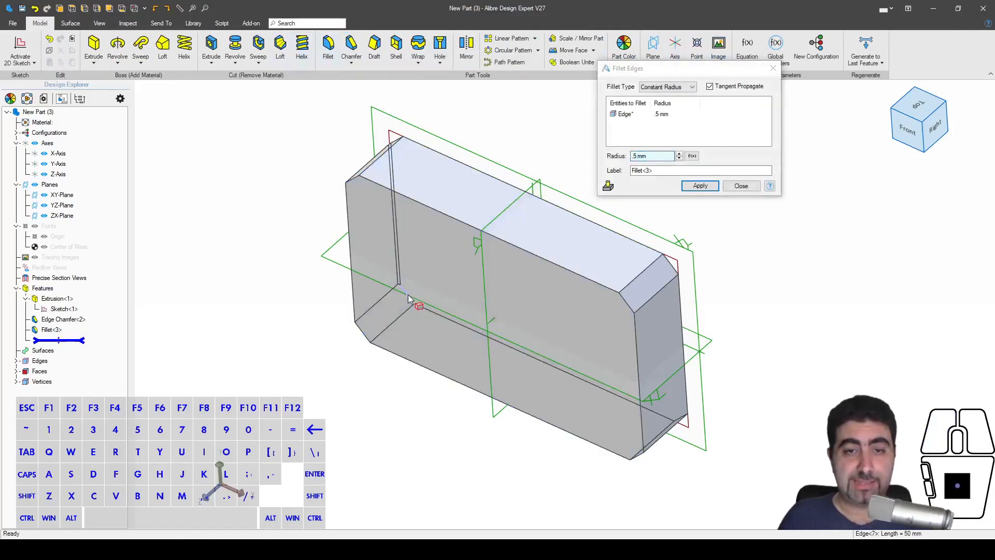
pyautogui.click(423, 310)
pyautogui.click(648, 156)
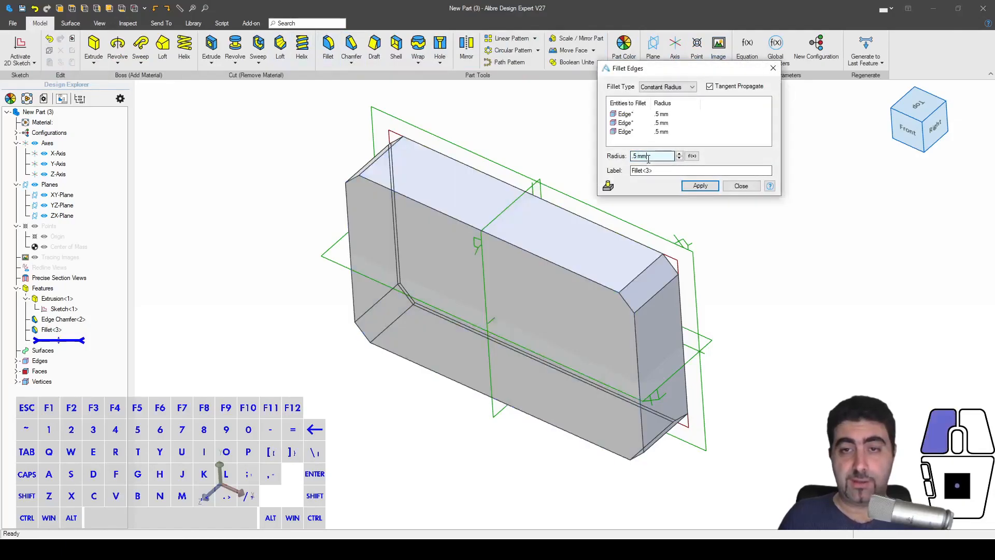
pyautogui.write('5')
pyautogui.press('Return')
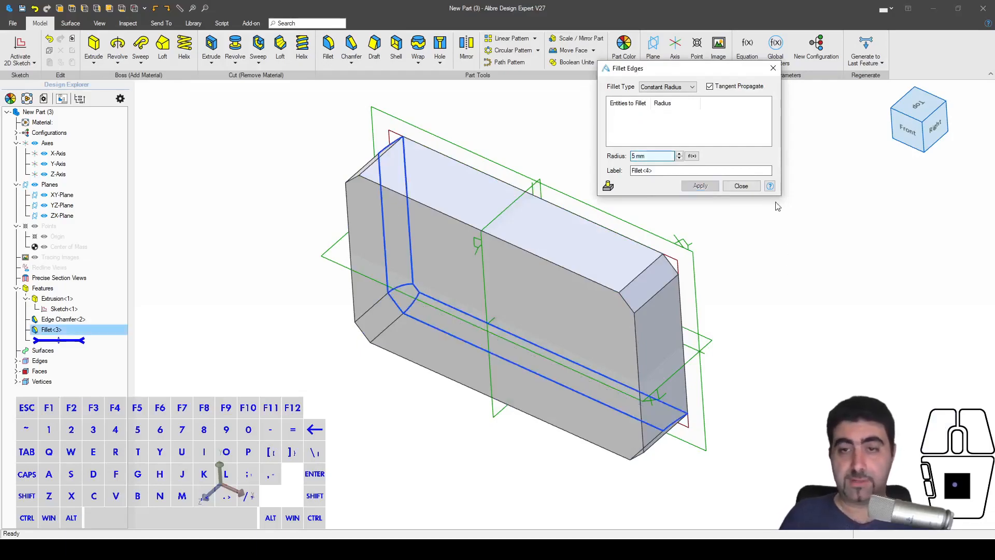
pyautogui.click(742, 186)
# - Sketch two circles on the block's front face, a smaller one at upper left and a larger one near the right edge
pyautogui.moveTo(664, 195)
pyautogui.mouseDown(button='middle')
pyautogui.moveTo(771, 202)
pyautogui.moveTo(683, 196)
pyautogui.mouseUp(button='middle')
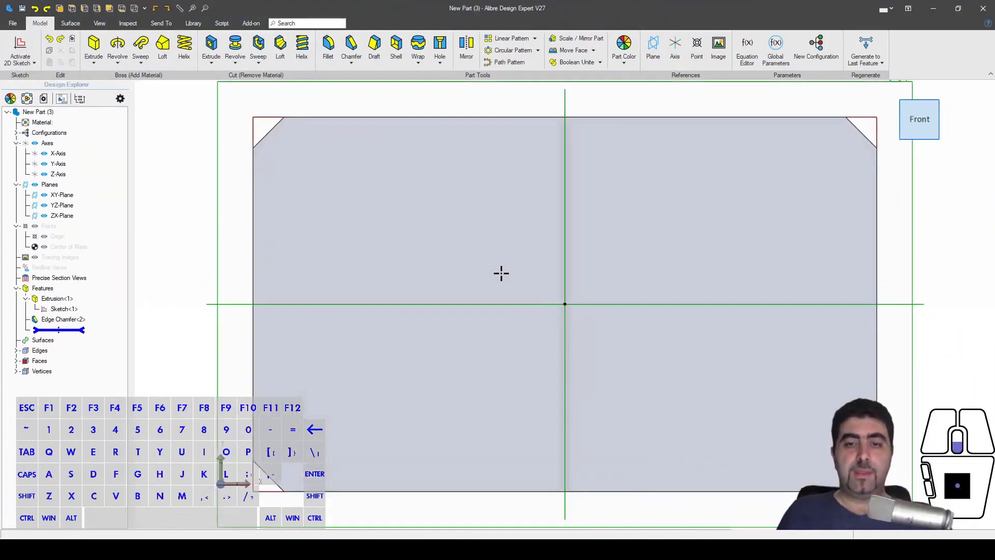
pyautogui.scroll(-2, 413, 264)
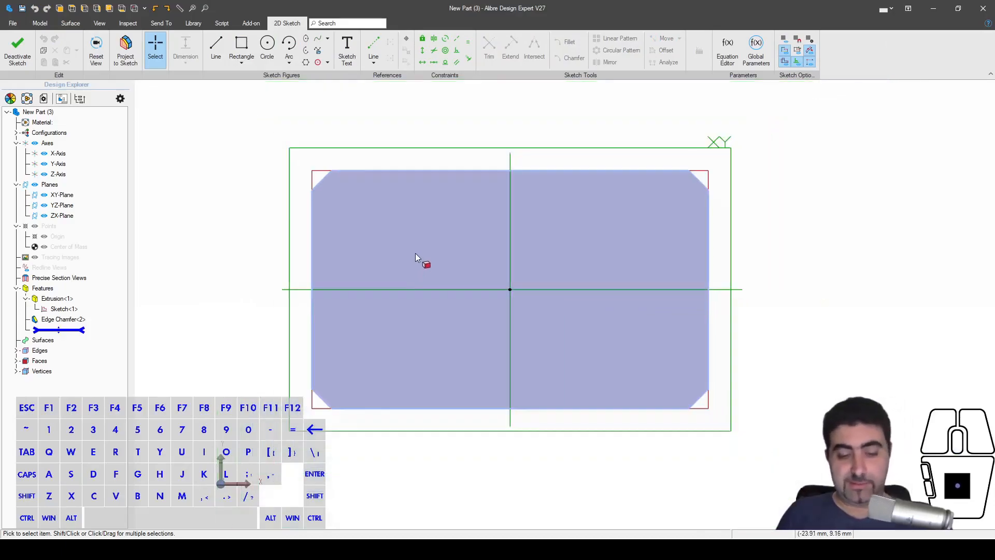
pyautogui.press('c')
pyautogui.click(405, 218)
pyautogui.click(453, 221)
pyautogui.click(642, 270)
pyautogui.click(579, 271)
pyautogui.press('Escape')
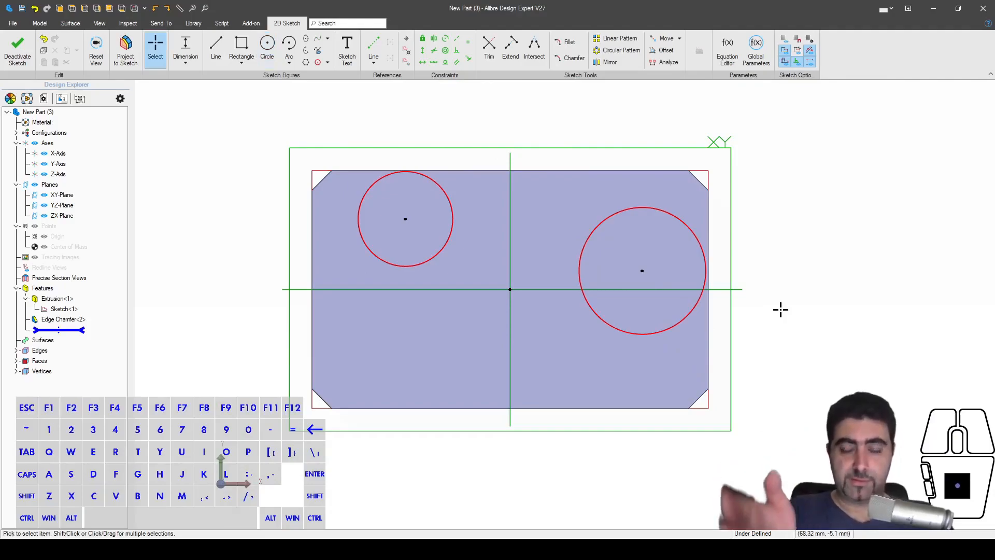
# - Try a midline constraint between the right circle's centre and the block's right edge, and undo it
pyautogui.press('m')
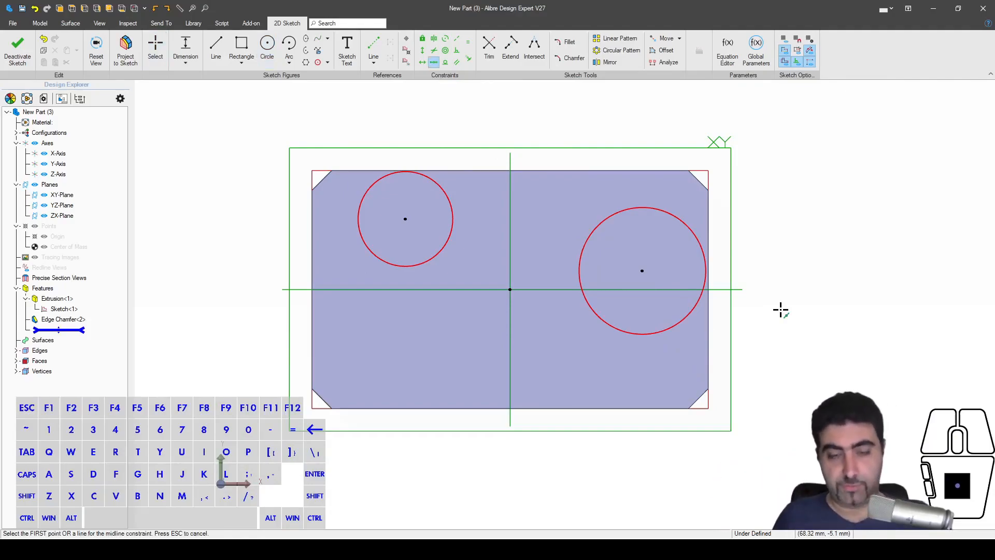
pyautogui.click(642, 271)
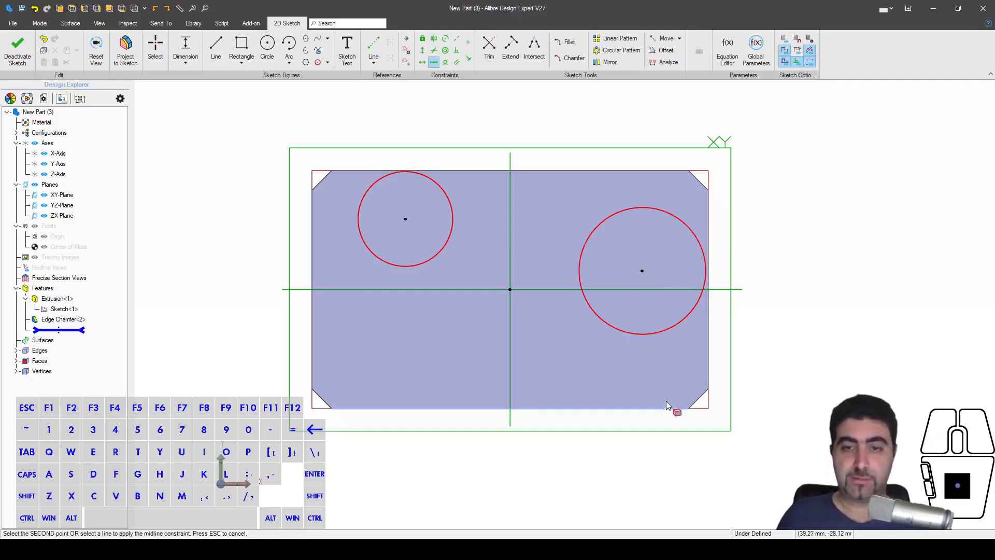
pyautogui.click(709, 363)
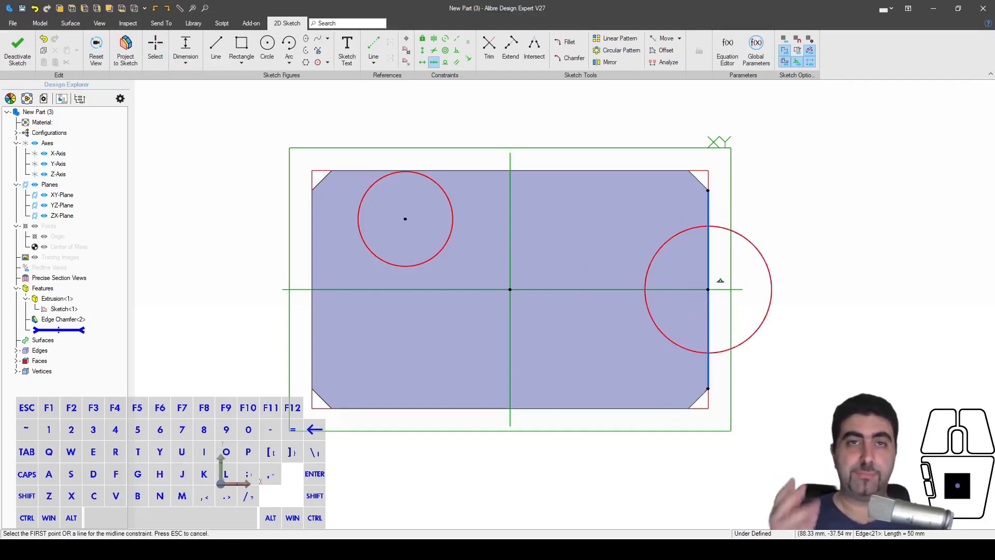
pyautogui.hotkey('ctrl', 'z')
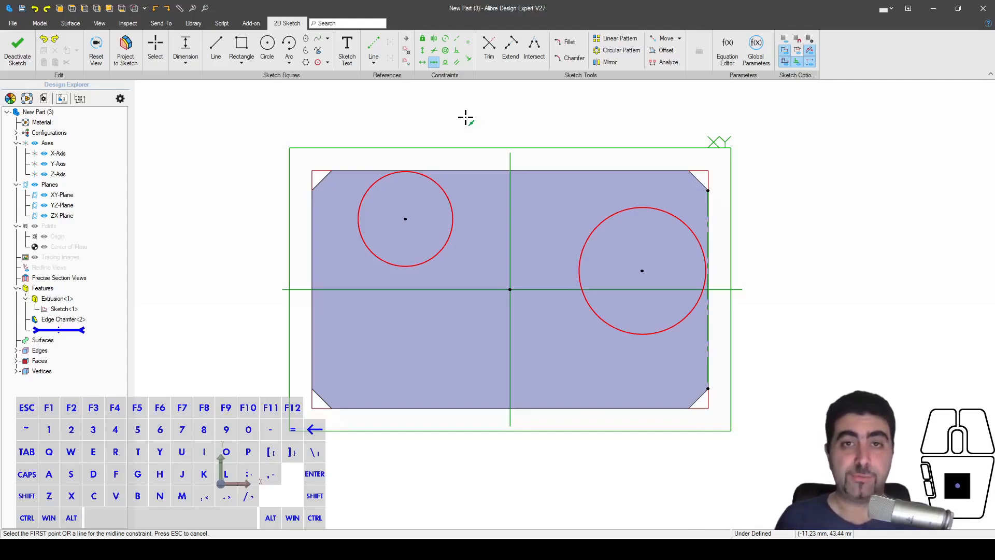
pyautogui.press('Escape')
# - Reposition both circles on the face and constrain their centres horizontally to each other
pyautogui.moveTo(641, 270); pyautogui.dragTo(632, 284)
pyautogui.moveTo(406, 218); pyautogui.dragTo(401, 255)
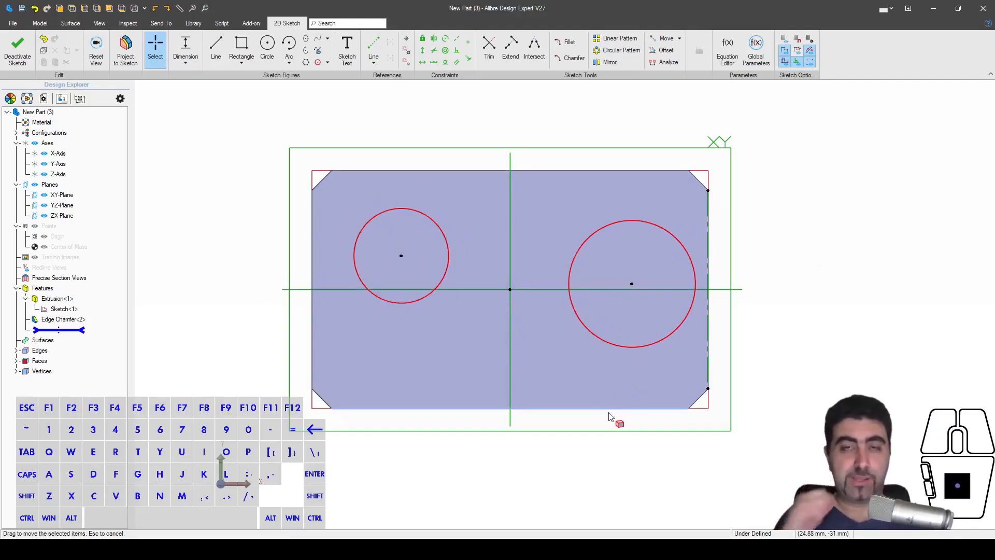
pyautogui.click(709, 212)
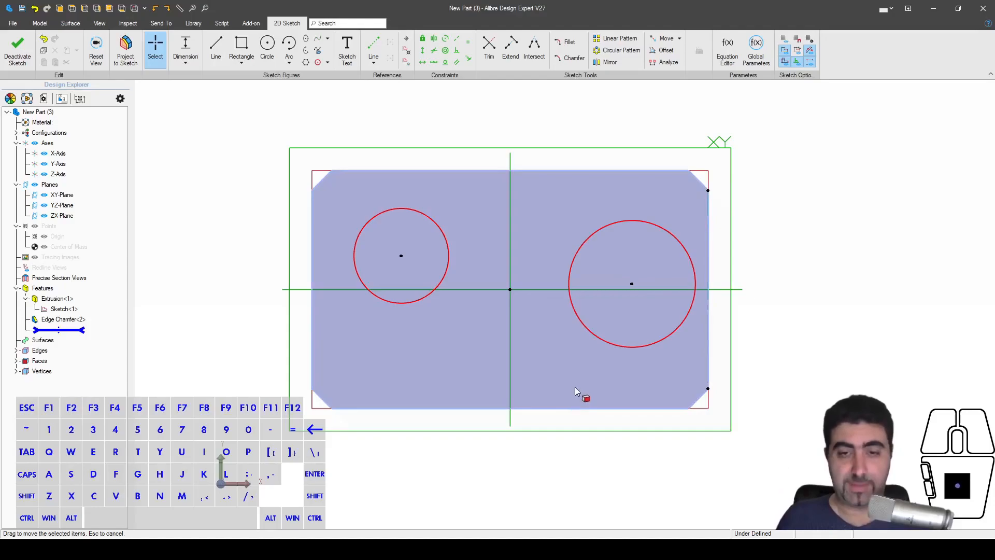
pyautogui.press('m')
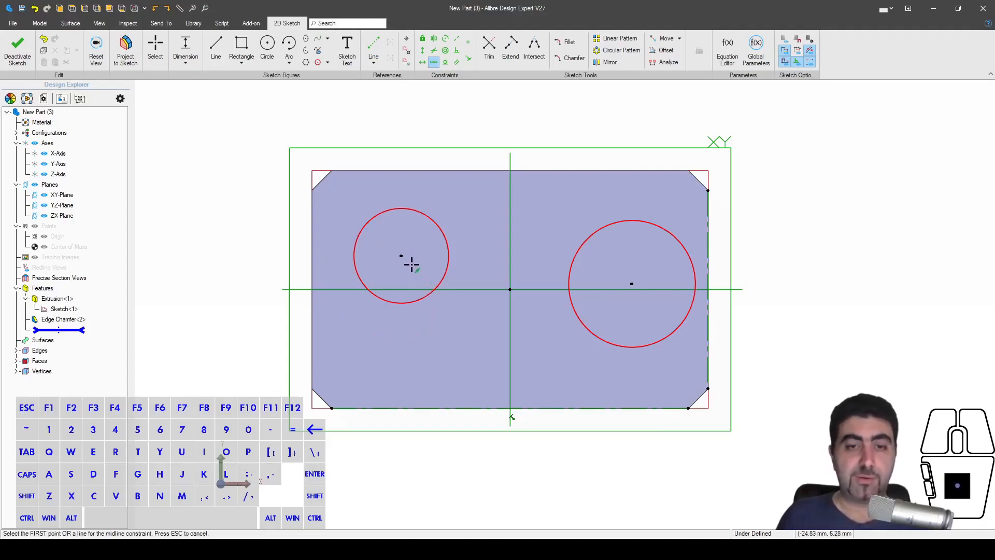
pyautogui.hotkey('shift', 'h')
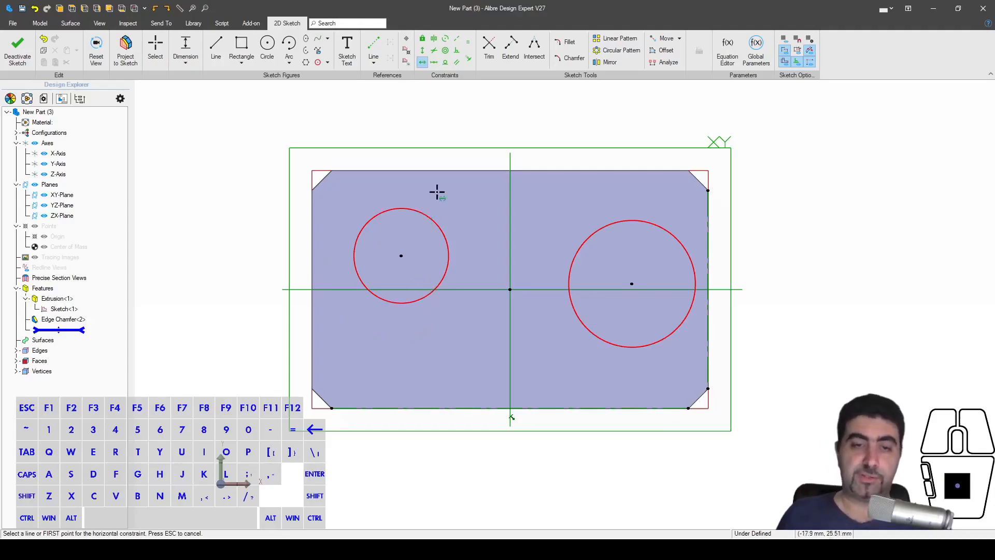
pyautogui.click(401, 256)
pyautogui.click(631, 283)
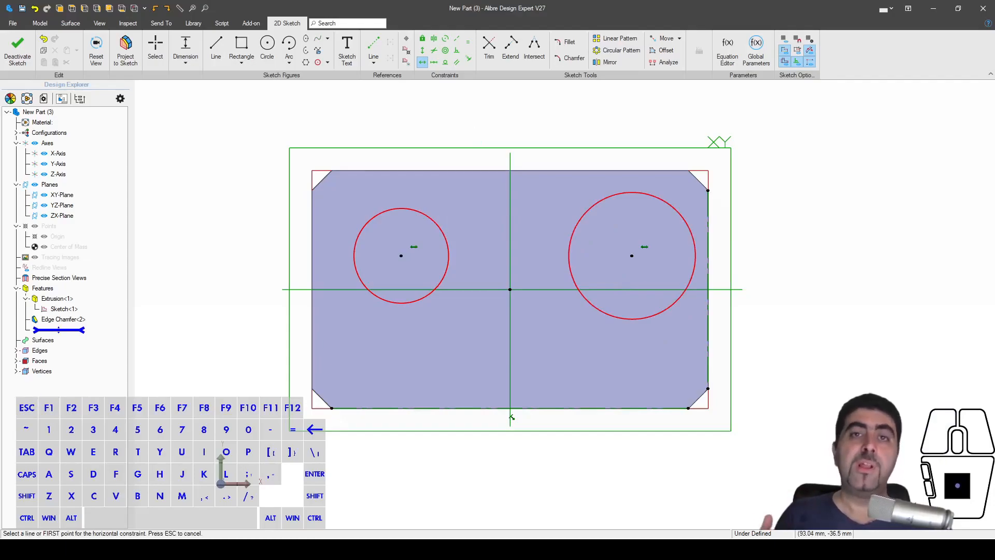
# - Apply a midline constraint that makes the sketch origin the midpoint between the two circle centres
pyautogui.press('m')
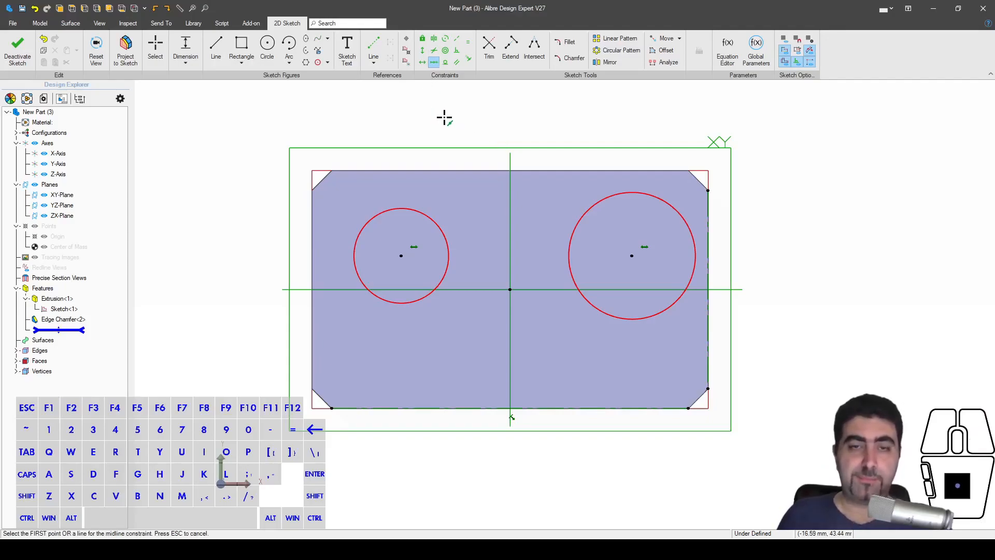
pyautogui.click(402, 255)
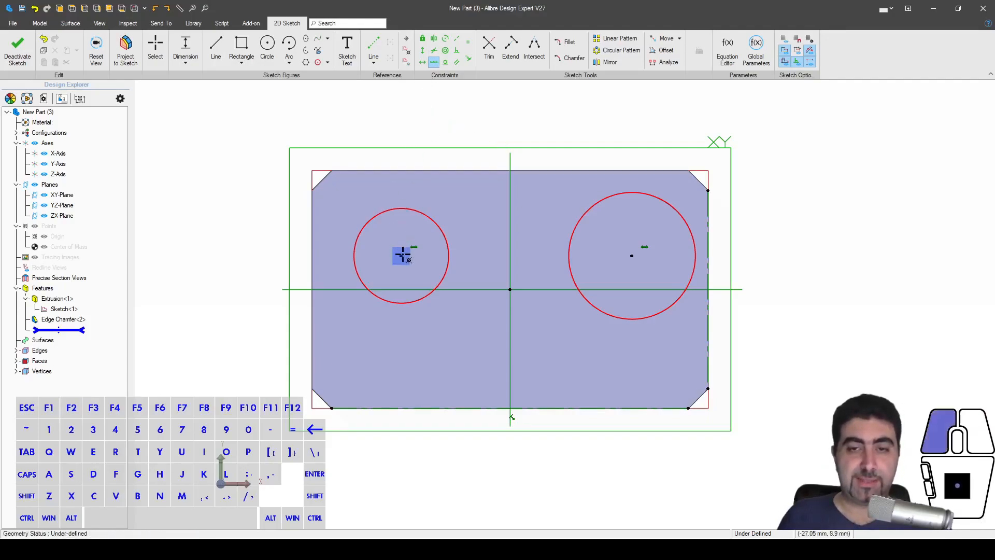
pyautogui.click(632, 256)
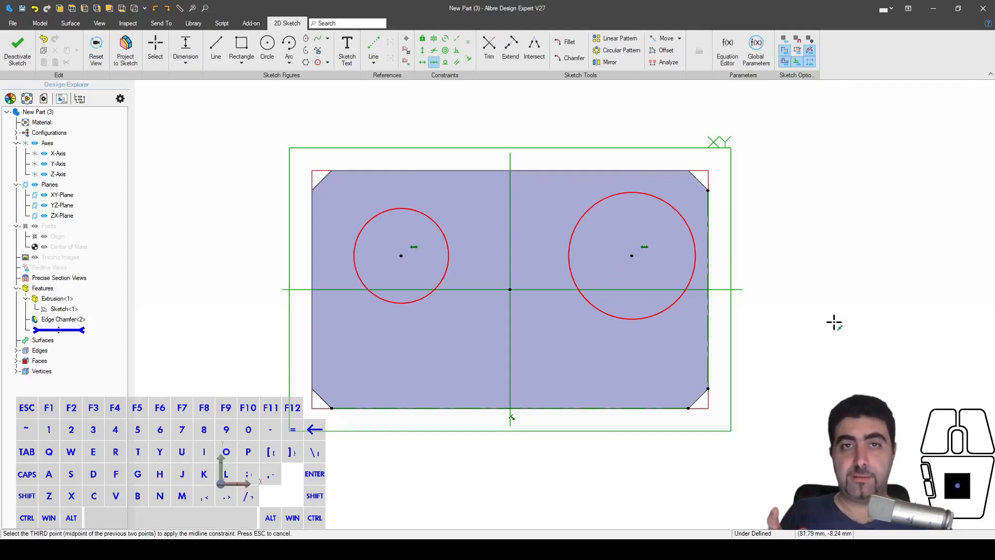
pyautogui.click(511, 293)
pyautogui.press('Escape')
pyautogui.moveTo(619, 252)
pyautogui.mouseDown()
pyautogui.moveTo(605, 247)
pyautogui.moveTo(592, 325)
pyautogui.moveTo(657, 286)
pyautogui.moveTo(591, 275)
pyautogui.moveTo(668, 294)
pyautogui.moveTo(615, 255)
pyautogui.moveTo(584, 311)
pyautogui.moveTo(616, 255)
pyautogui.mouseUp()
# - Apply an equal constraint to both circles and move the right circle to test the constraints
pyautogui.moveTo(603, 216); pyautogui.dragTo(464, 311)
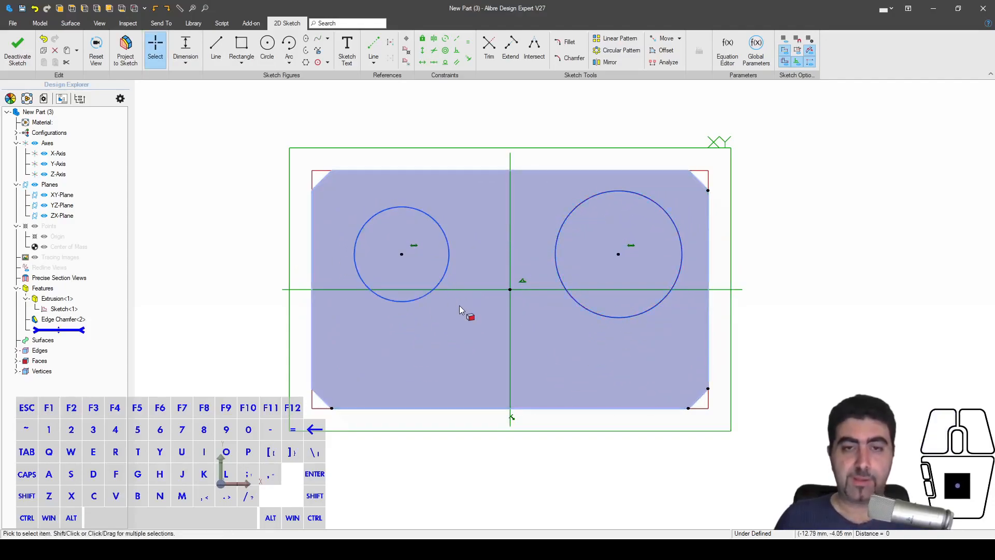
pyautogui.click(468, 46)
pyautogui.moveTo(620, 255)
pyautogui.mouseDown()
pyautogui.moveTo(657, 334)
pyautogui.moveTo(595, 178)
pyautogui.moveTo(602, 364)
pyautogui.moveTo(657, 196)
pyautogui.moveTo(600, 360)
pyautogui.moveTo(589, 209)
pyautogui.moveTo(599, 297)
pyautogui.moveTo(604, 240)
pyautogui.moveTo(604, 290)
pyautogui.moveTo(640, 289)
pyautogui.moveTo(622, 289)
pyautogui.moveTo(636, 290)
pyautogui.moveTo(624, 271)
pyautogui.mouseUp()
pyautogui.press('Escape')
pyautogui.click(792, 289)
# - Apply a midline constraint between the right edge's two endpoints and the right circle's centre, and test it by moving the circle
pyautogui.press('m')
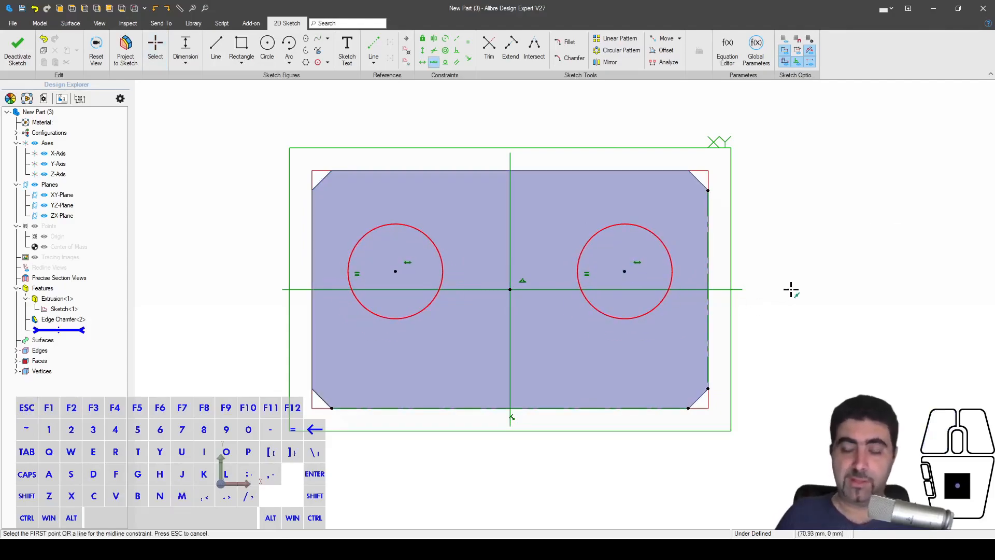
pyautogui.click(708, 191)
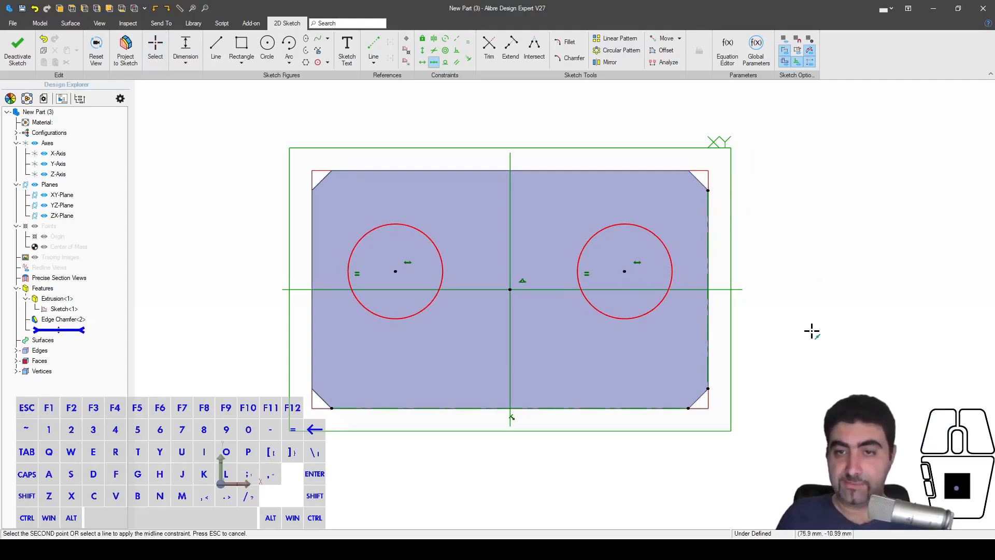
pyautogui.click(709, 388)
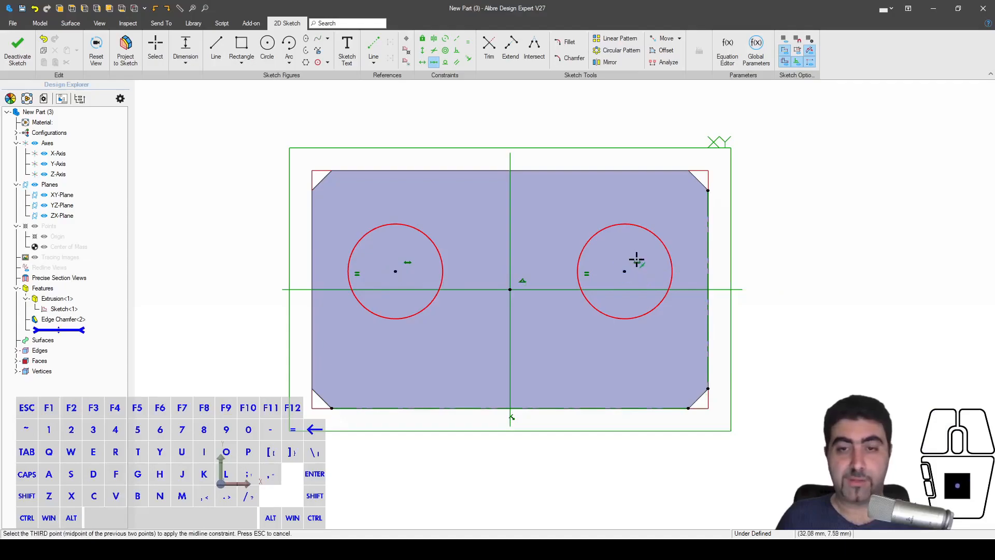
pyautogui.click(626, 271)
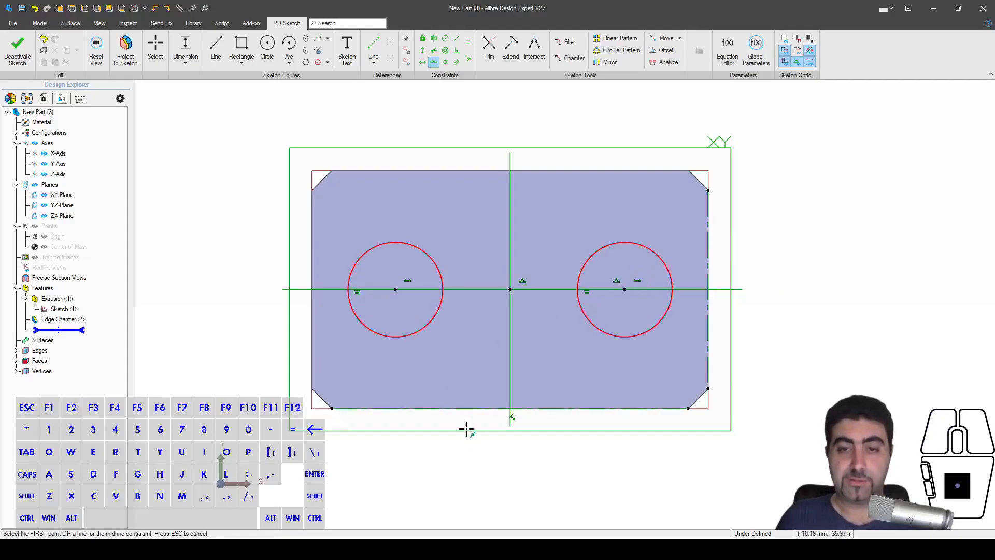
pyautogui.press('Escape')
pyautogui.moveTo(618, 279)
pyautogui.mouseDown()
pyautogui.moveTo(574, 296)
pyautogui.moveTo(652, 305)
pyautogui.moveTo(608, 263)
pyautogui.moveTo(581, 394)
pyautogui.moveTo(646, 157)
pyautogui.moveTo(615, 343)
pyautogui.moveTo(612, 280)
pyautogui.mouseUp()
pyautogui.press('Escape')
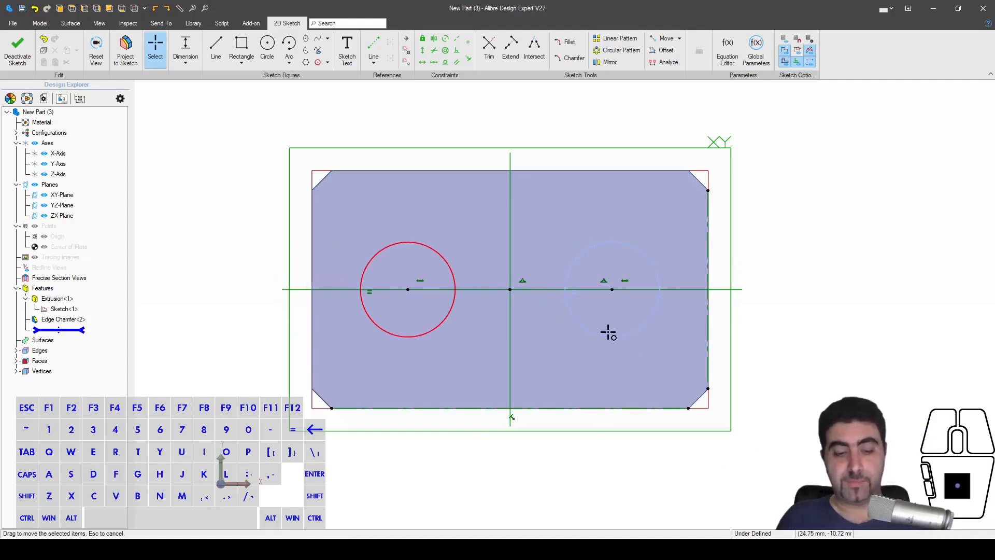
# - Dimension the right circle with a diameter of 15 mm
pyautogui.press('d')
pyautogui.click(644, 256)
pyautogui.click(694, 224)
pyautogui.write('15')
pyautogui.press('Return')
# - Dimension the distance between the two circle centres as 50 mm
pyautogui.click(612, 289)
pyautogui.click(408, 289)
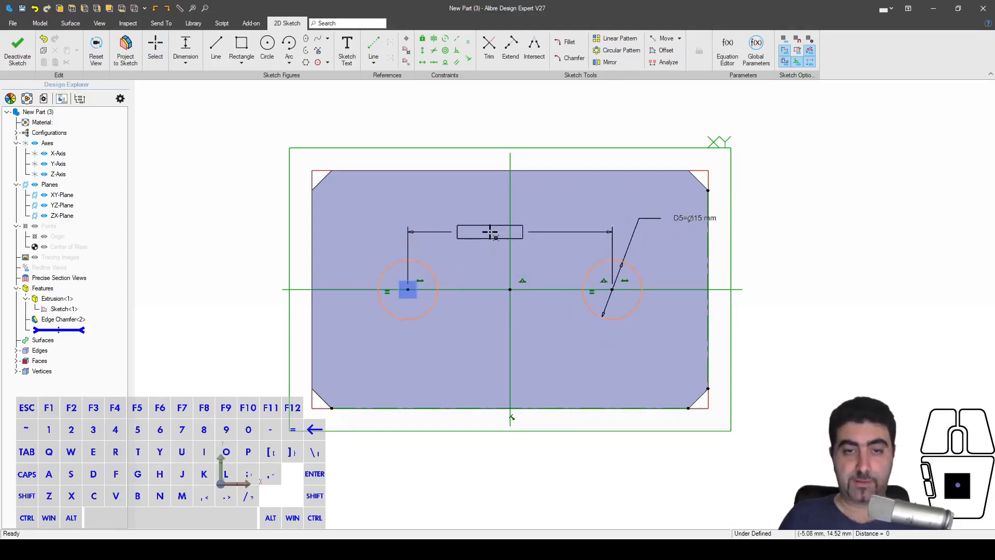
pyautogui.click(473, 241)
pyautogui.write('50')
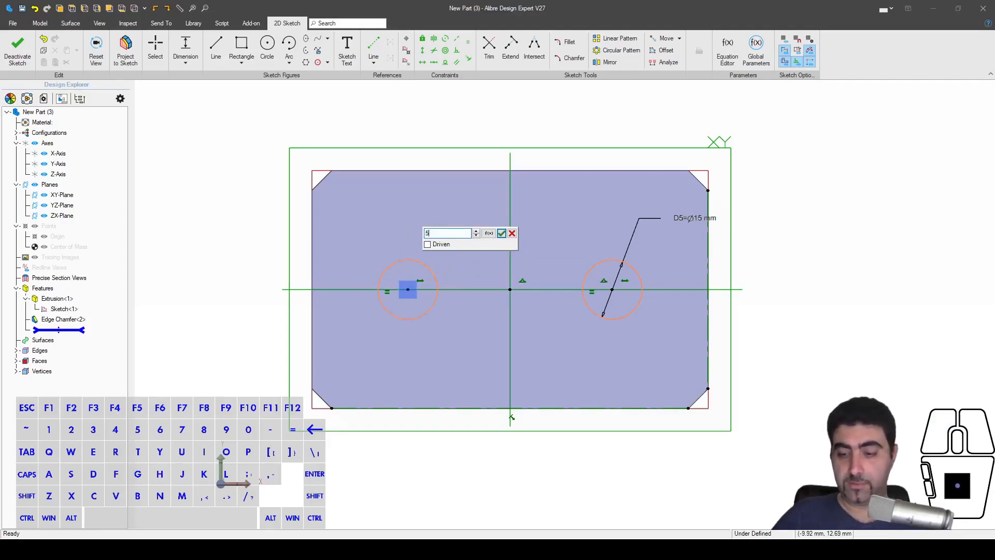
pyautogui.press('Return')
pyautogui.press('Escape')
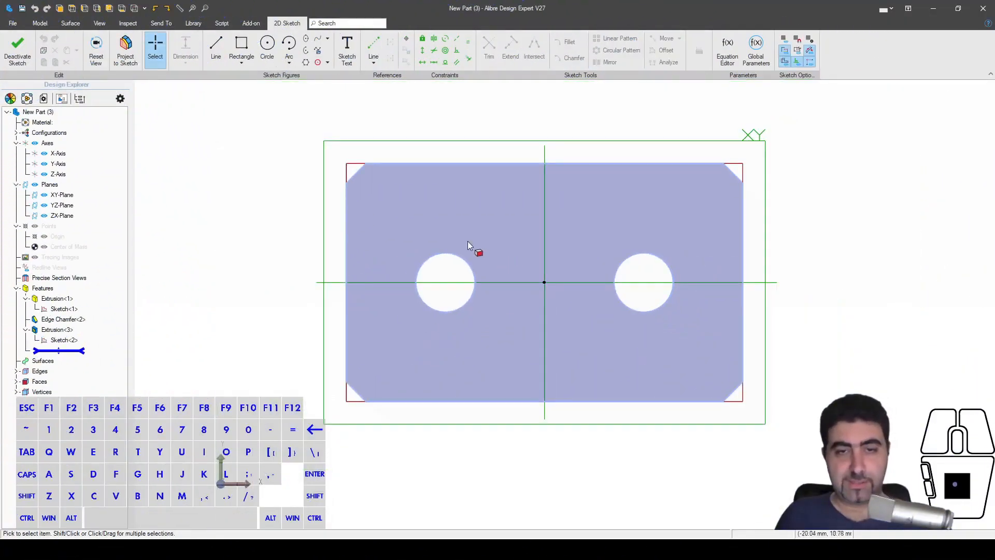
# - Project the block face's edges into the new sketch with Maintain Associativity enabled
pyautogui.click(461, 221)
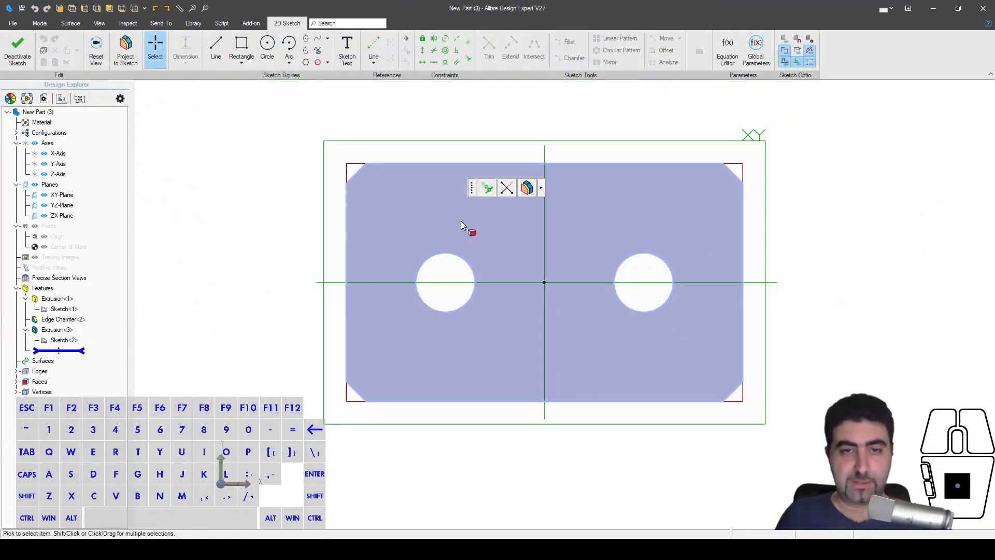
pyautogui.click(523, 184)
pyautogui.click(527, 164)
pyautogui.click(559, 145)
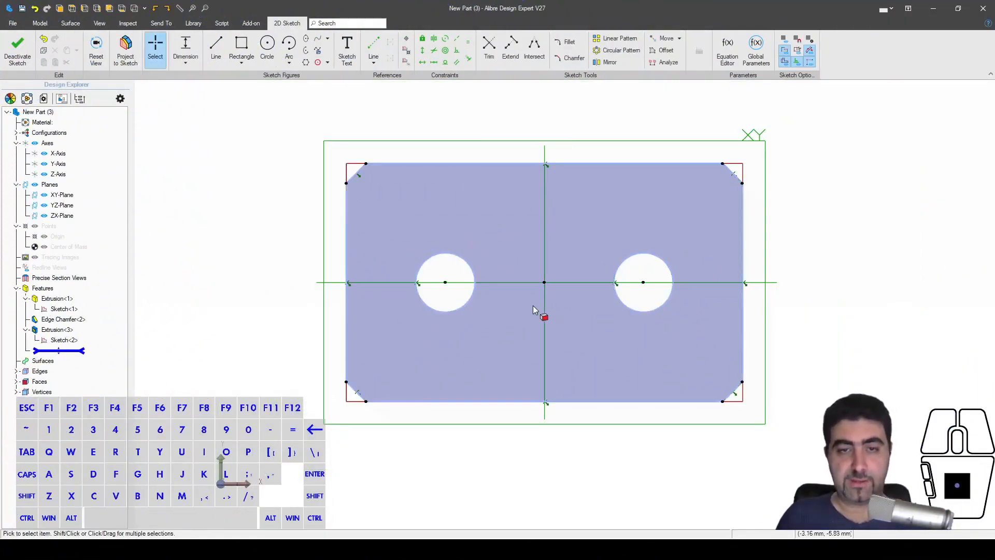
# - Draw a roughly semicircular arc around the left side of the left hole, centred on the hole's centre
pyautogui.hotkey('shift', 'a')
pyautogui.click(445, 282)
pyautogui.click(450, 208)
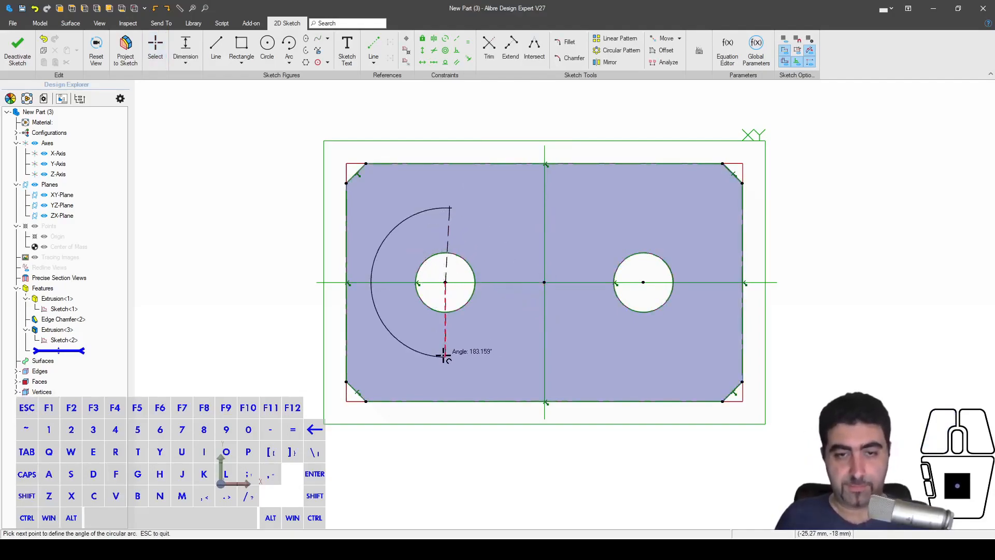
pyautogui.click(446, 357)
# - Apply vertical constraints aligning the arc's upper endpoint, the left hole's centre and the arc's lower endpoint
pyautogui.hotkey('shift', 'v')
pyautogui.click(448, 208)
pyautogui.click(444, 283)
pyautogui.click(446, 357)
pyautogui.press('Escape')
# - Draw connected lines from the arc's upper end to the block's top edge, around outside its left side, and back to the arc's lower end
pyautogui.hotkey('shift', 'l')
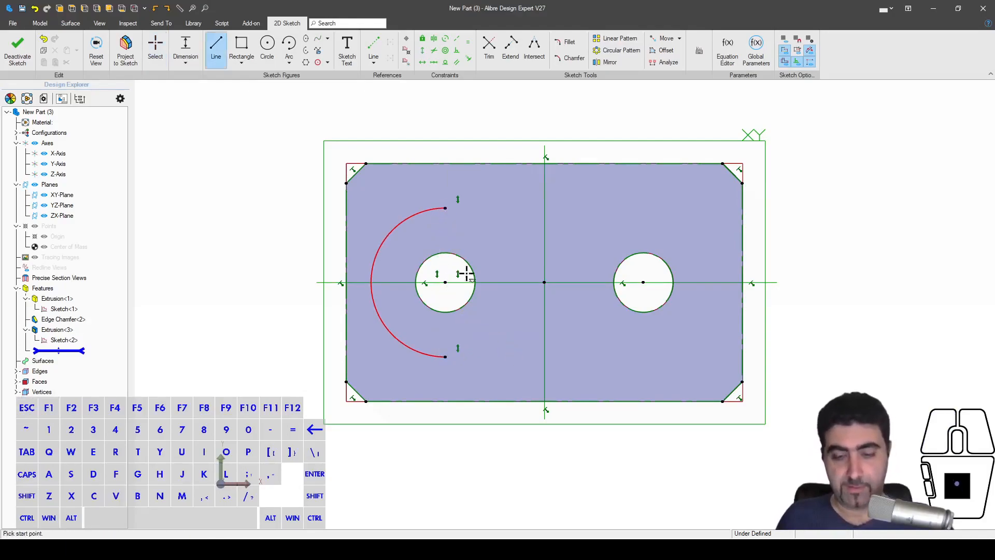
pyautogui.click(445, 208)
pyautogui.click(445, 163)
pyautogui.click(317, 164)
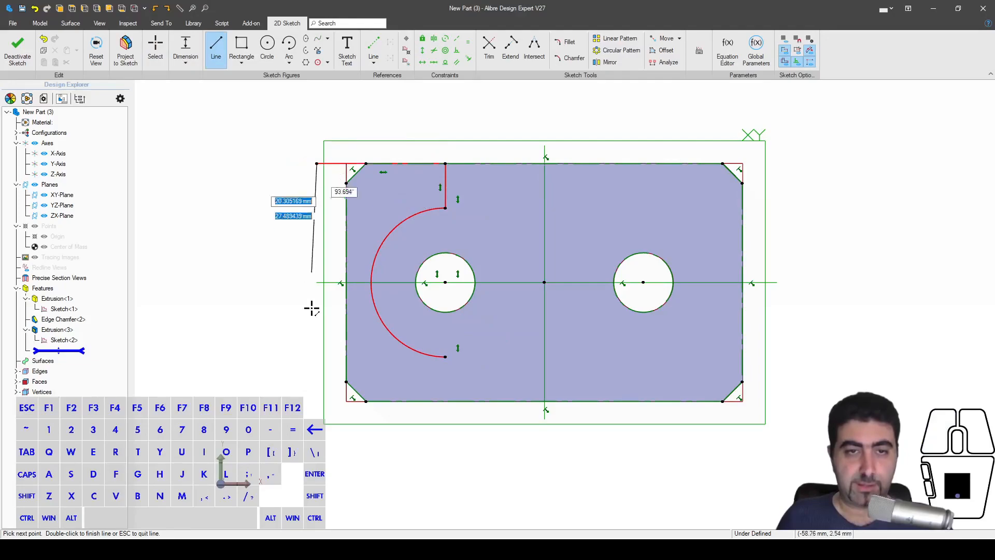
pyautogui.click(317, 408)
pyautogui.click(445, 400)
pyautogui.click(445, 360)
pyautogui.press('Escape')
# - Apply a horizontal constraint to the profile's lower line
pyautogui.hotkey('shift', 'h')
pyautogui.click(393, 406)
pyautogui.press('Escape')
# - Dimension the distance between the block's left edge and the profile's outer vertical line as 2 mm
pyautogui.press('d')
pyautogui.click(346, 281)
pyautogui.click(317, 266)
pyautogui.click(261, 272)
pyautogui.write('2')
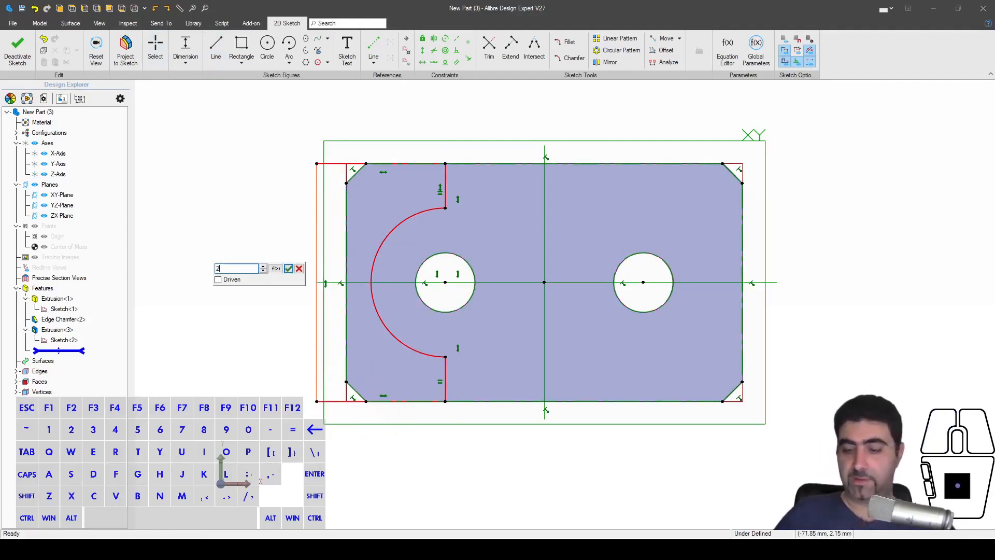
pyautogui.press('Return')
pyautogui.press('Escape')
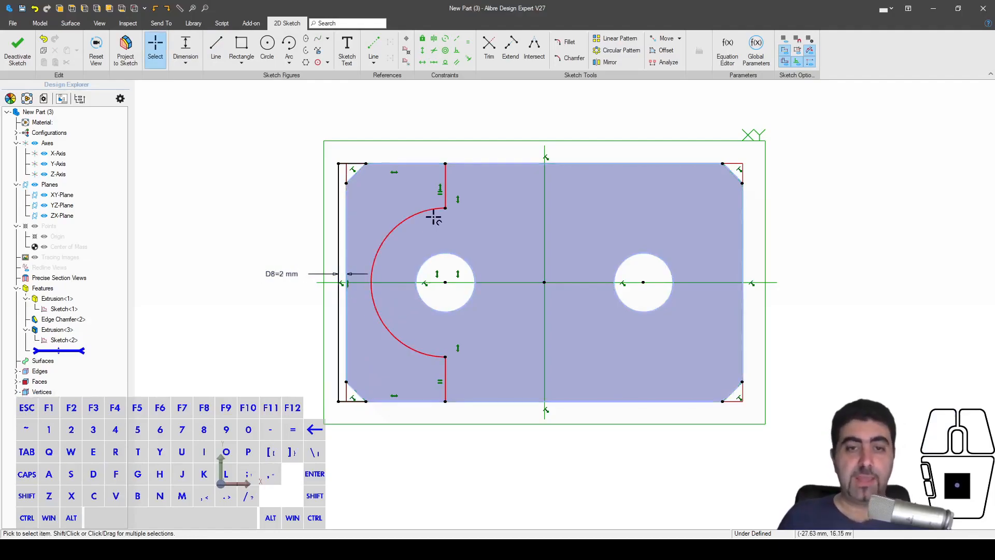
# - Move the arc to test the profile's constraints and try to dimension it
pyautogui.click(446, 222)
pyautogui.moveTo(446, 221)
pyautogui.mouseDown()
pyautogui.moveTo(456, 224)
pyautogui.moveTo(467, 192)
pyautogui.moveTo(466, 229)
pyautogui.moveTo(466, 206)
pyautogui.moveTo(467, 229)
pyautogui.moveTo(466, 219)
pyautogui.mouseUp()
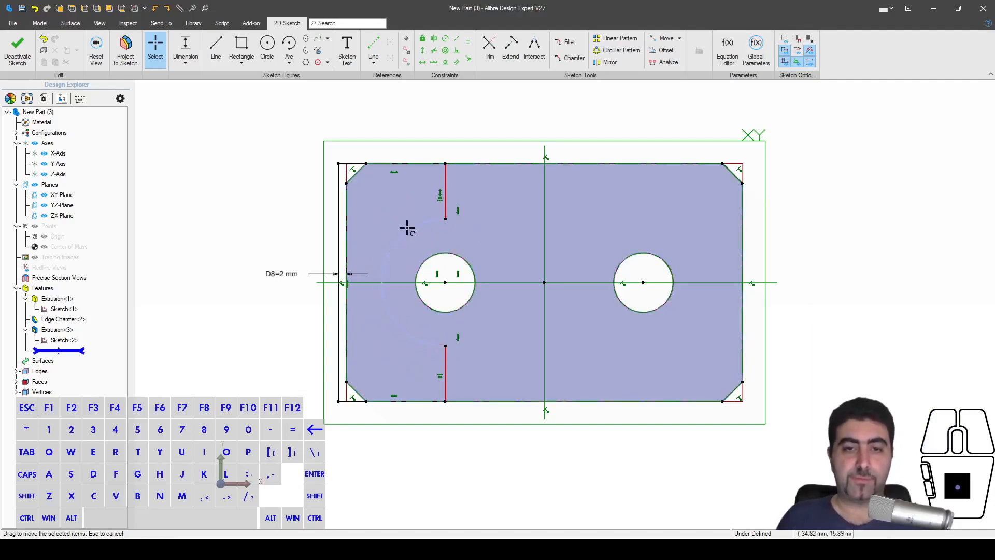
pyautogui.press('d')
pyautogui.click(413, 230)
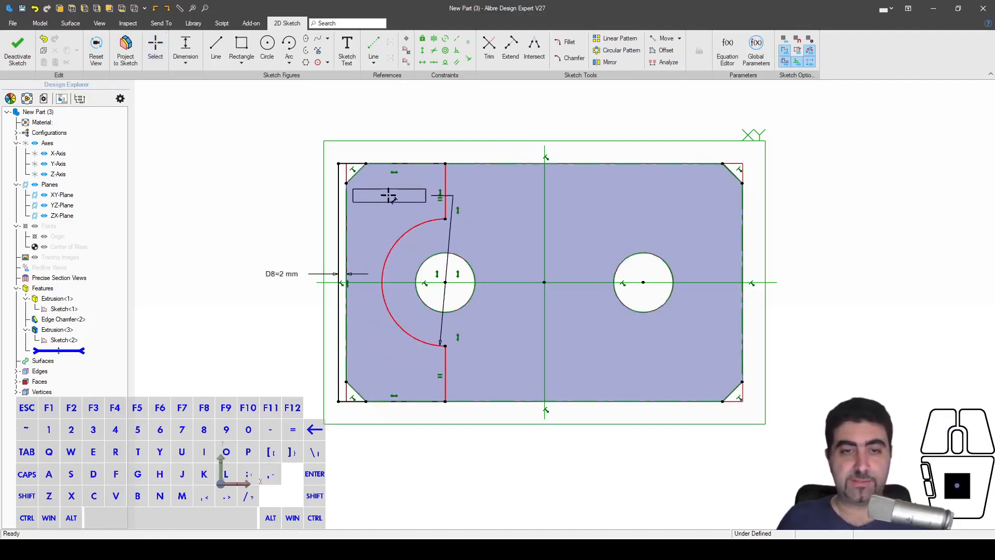
pyautogui.click(363, 208)
pyautogui.press('Escape')
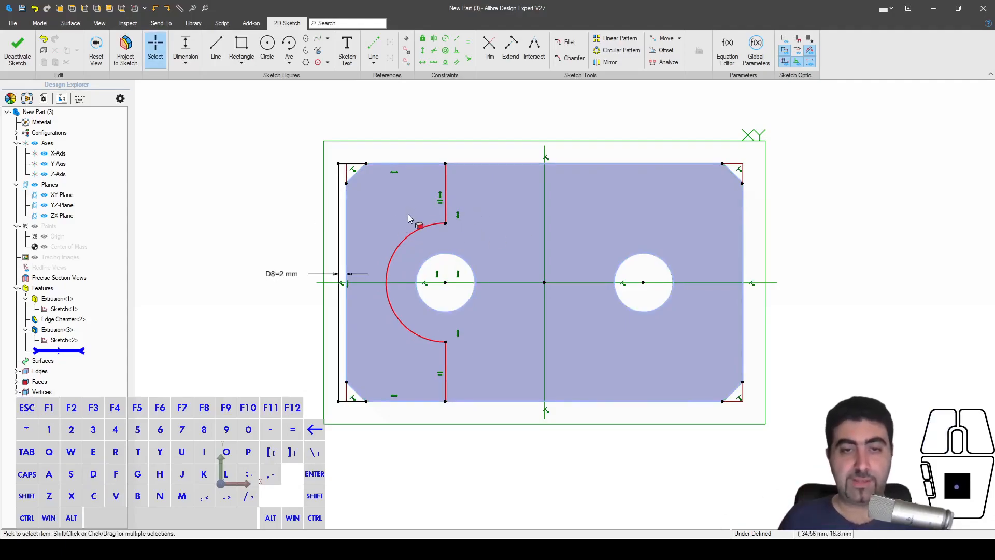
# - Dimension the arc by its diameter instead of its radius and set it to 25 mm
pyautogui.press('d')
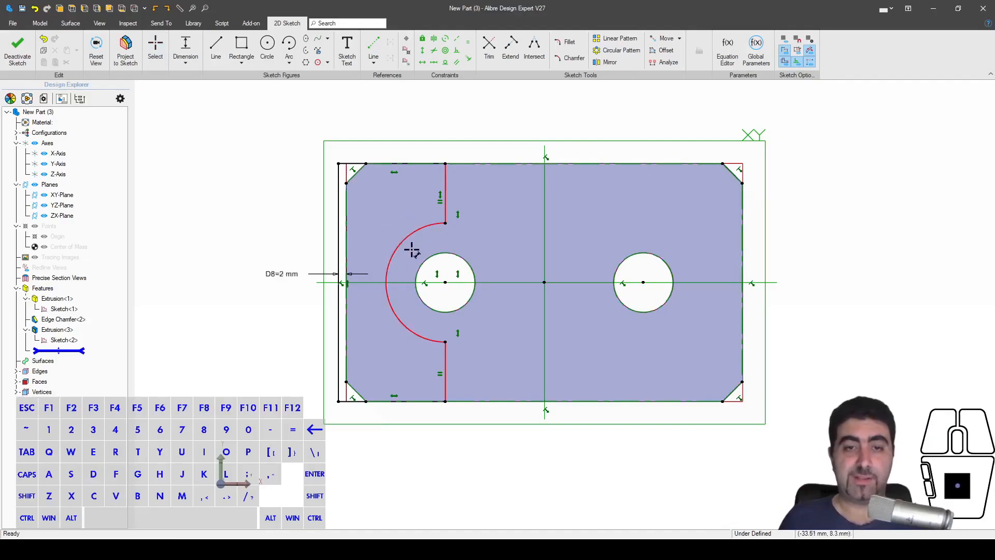
pyautogui.click(418, 226)
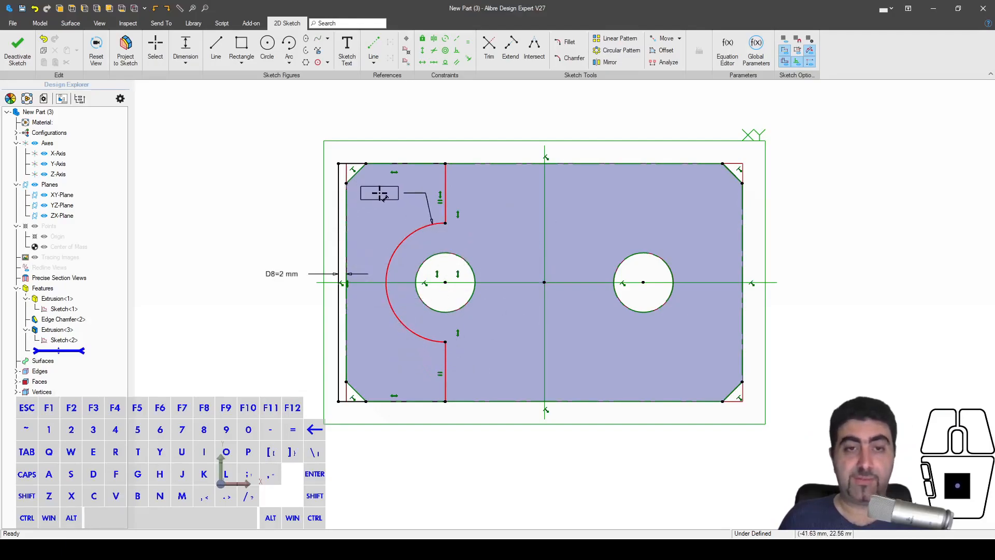
pyautogui.press('shift')
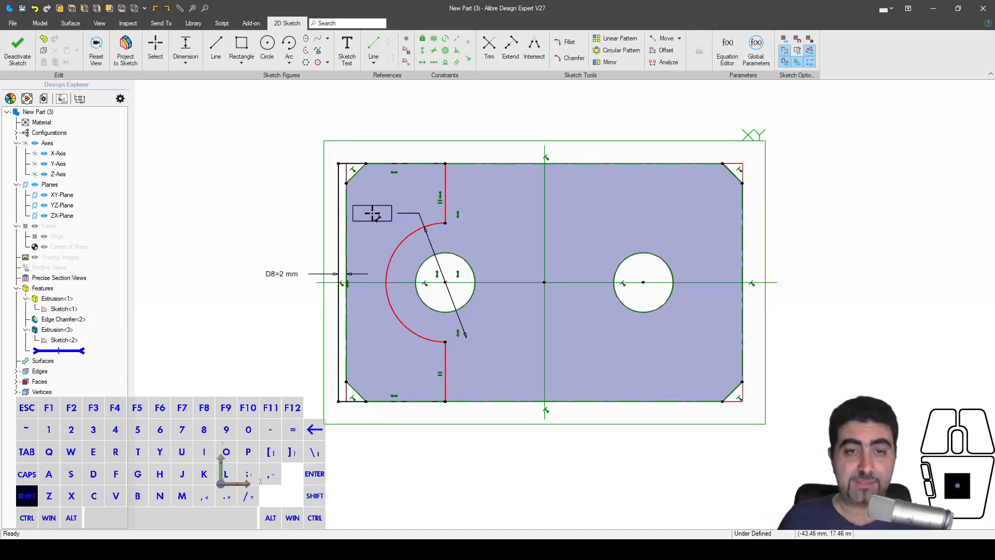
pyautogui.keyDown('shift'); pyautogui.click(375, 216); pyautogui.keyUp('shift')
pyautogui.write('25')
pyautogui.press('Return')
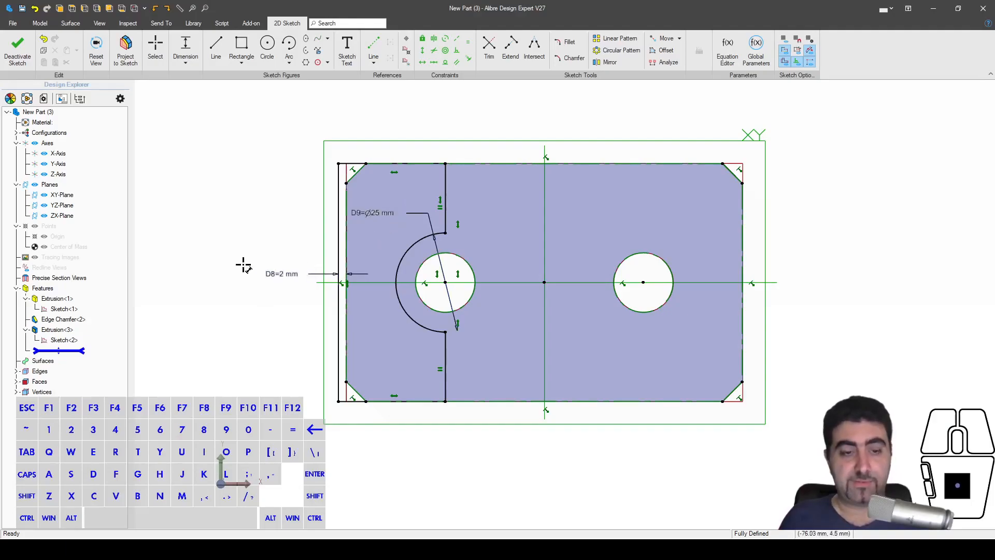
# - Extrude-cut the profile with the Through ALL type to remove the material around the left hole
pyautogui.hotkey('shift', 'e')
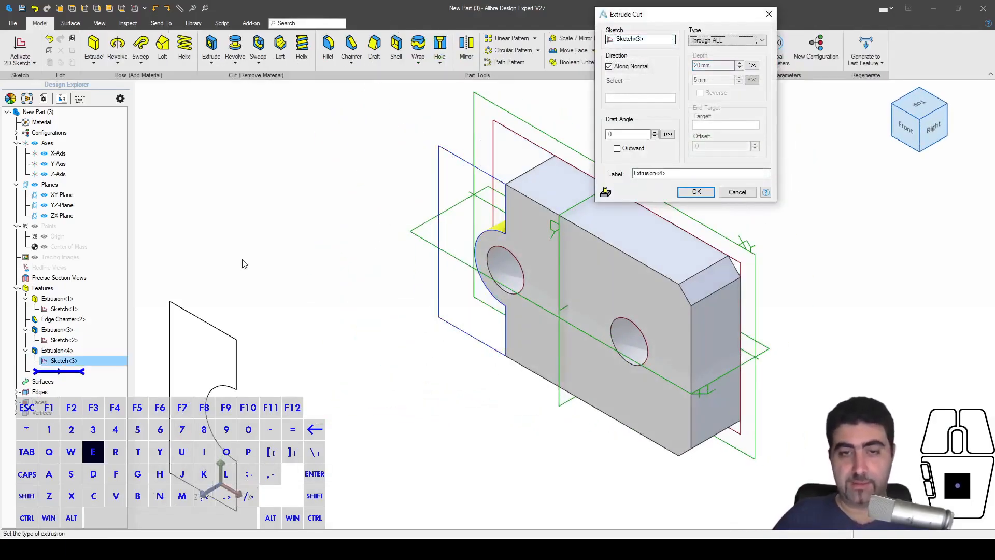
pyautogui.press('Return')
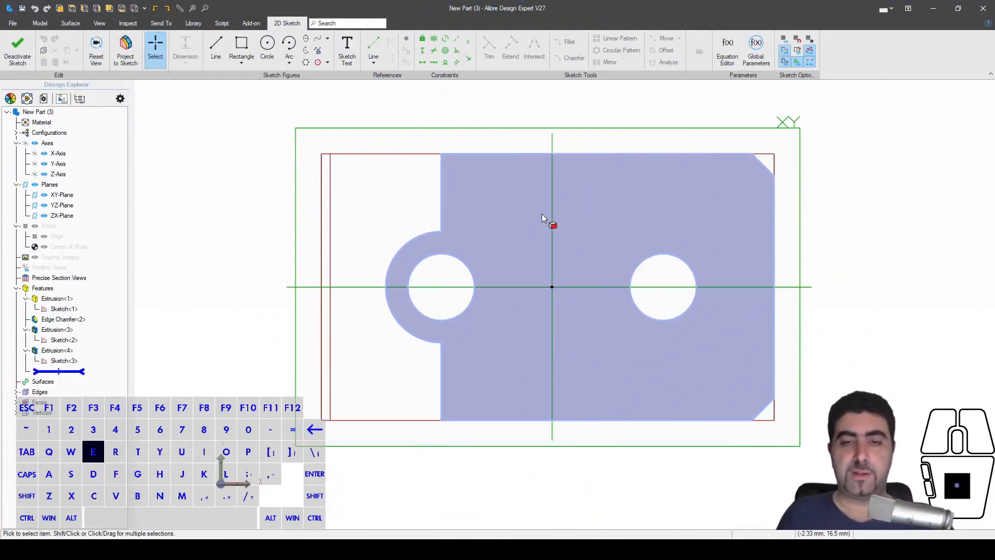
# - Project the edges of the cut block's face into a new sketch with Maintain Associativity enabled
pyautogui.click(521, 216)
pyautogui.click(589, 183)
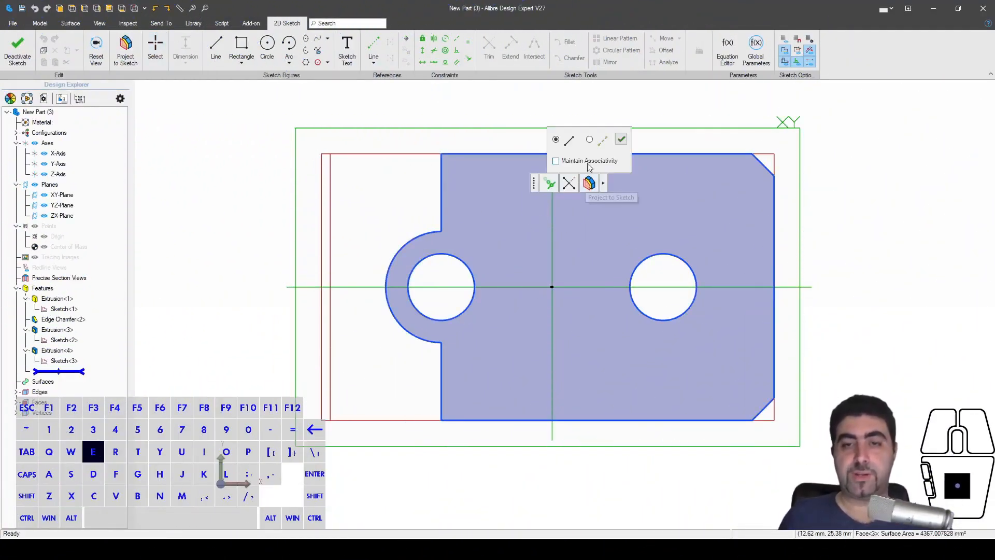
pyautogui.click(620, 139)
# - Draw a centre-based rectangle on the right hole's centre, 25 mm wide and 30 mm high
pyautogui.scroll(2, 487, 275)
pyautogui.scroll(-2, 466, 431)
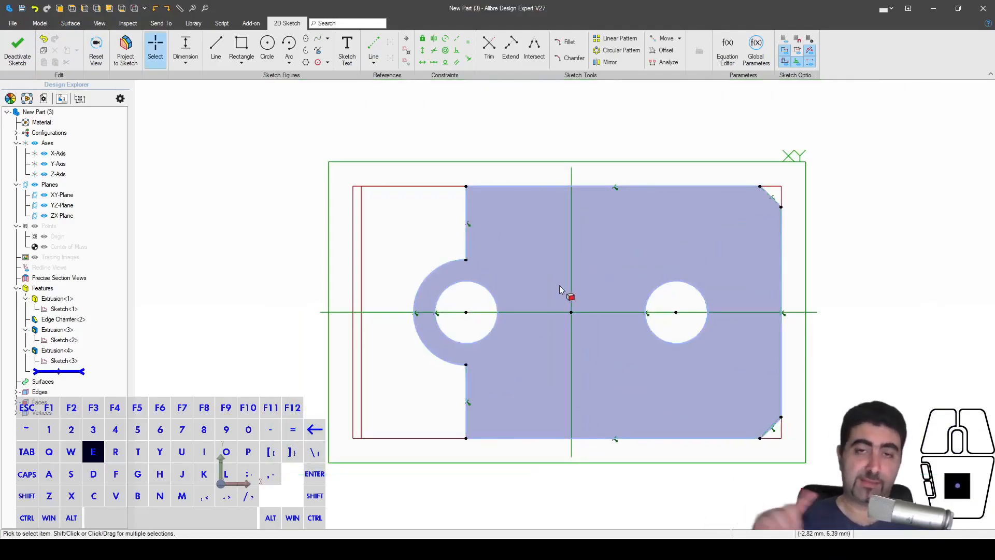
pyautogui.scroll(2, 584, 313)
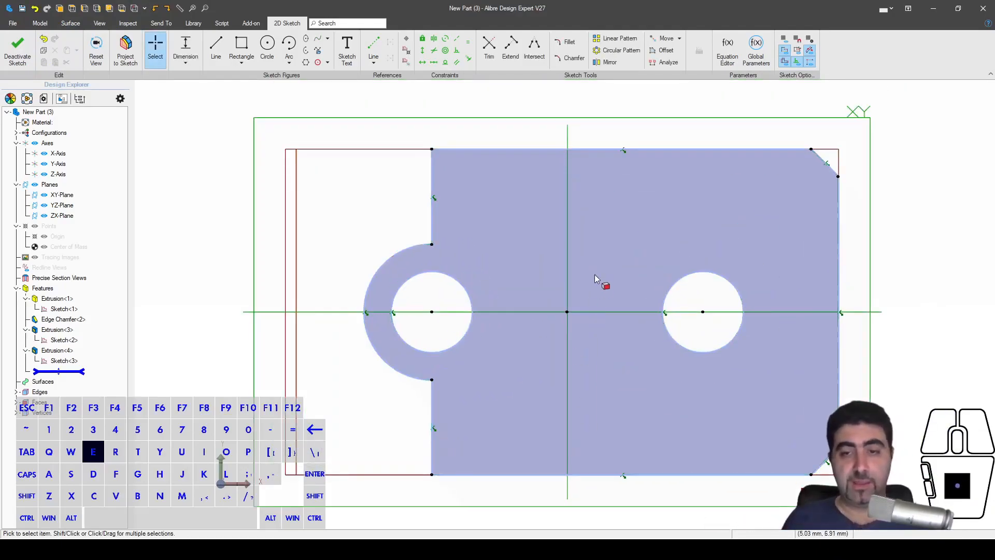
pyautogui.hotkey('shift', 'l')
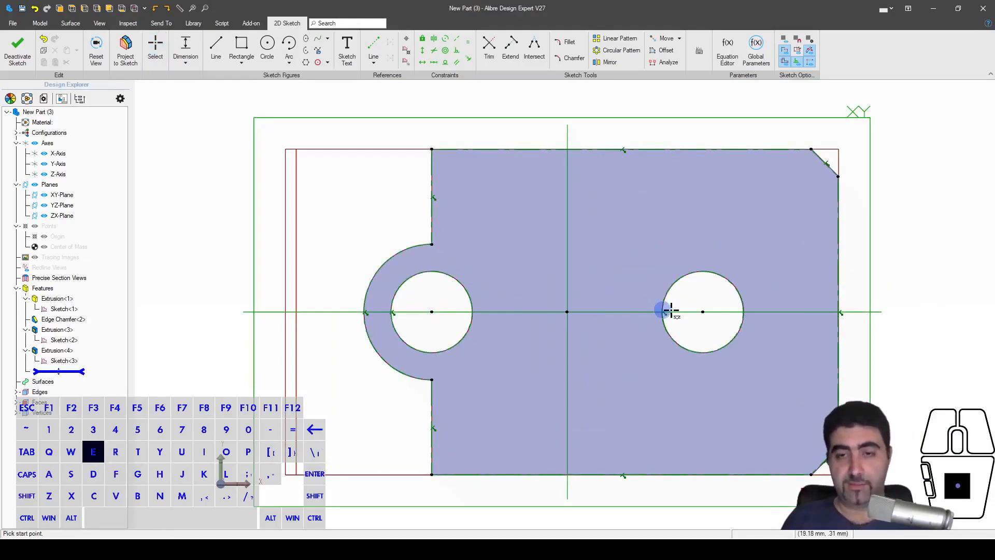
pyautogui.click(703, 311)
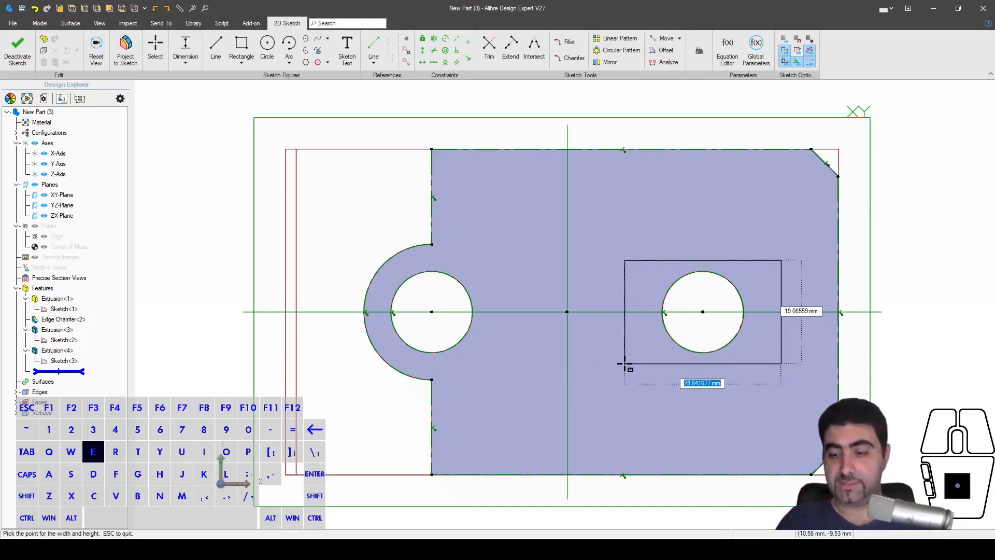
pyautogui.write('25')
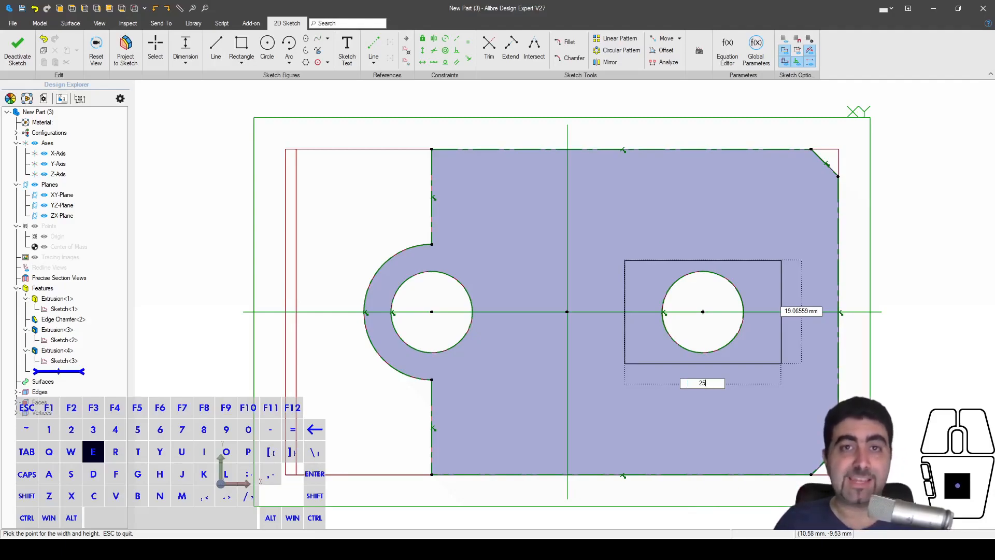
pyautogui.press('Tab')
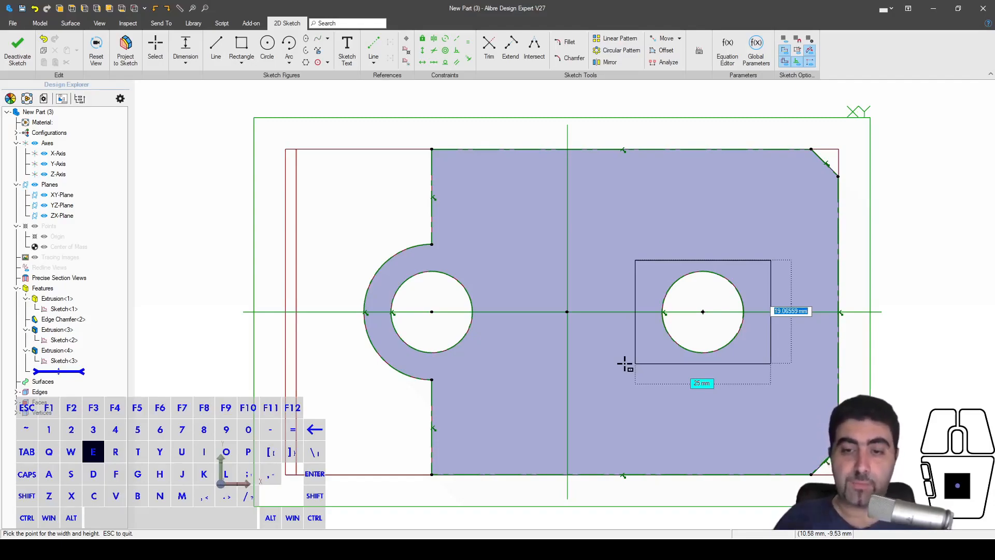
pyautogui.write('30')
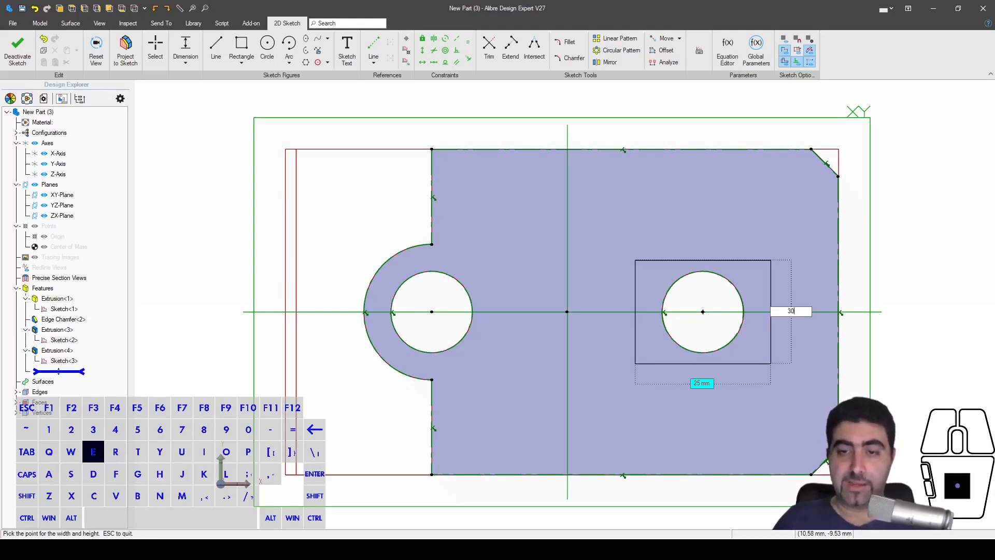
pyautogui.press('Return')
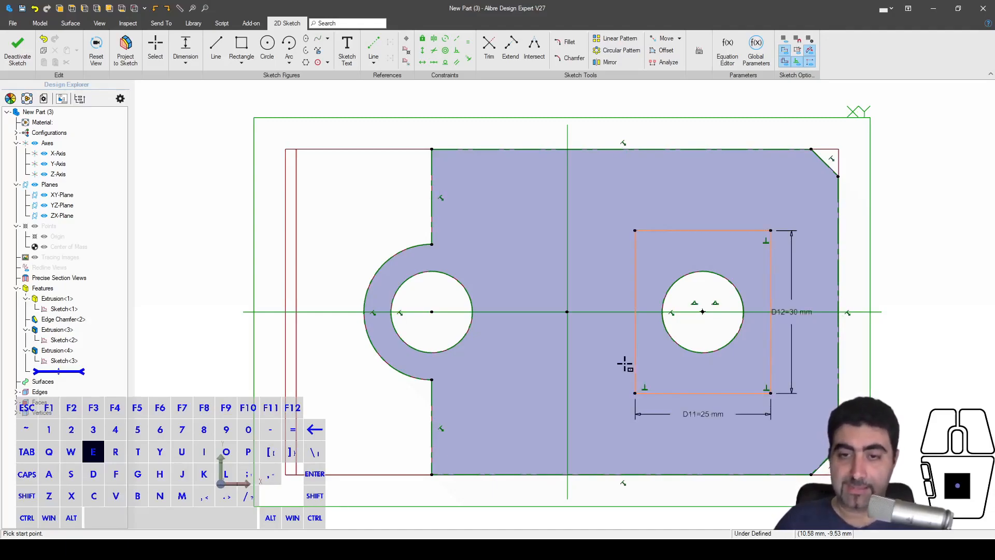
pyautogui.press('Escape')
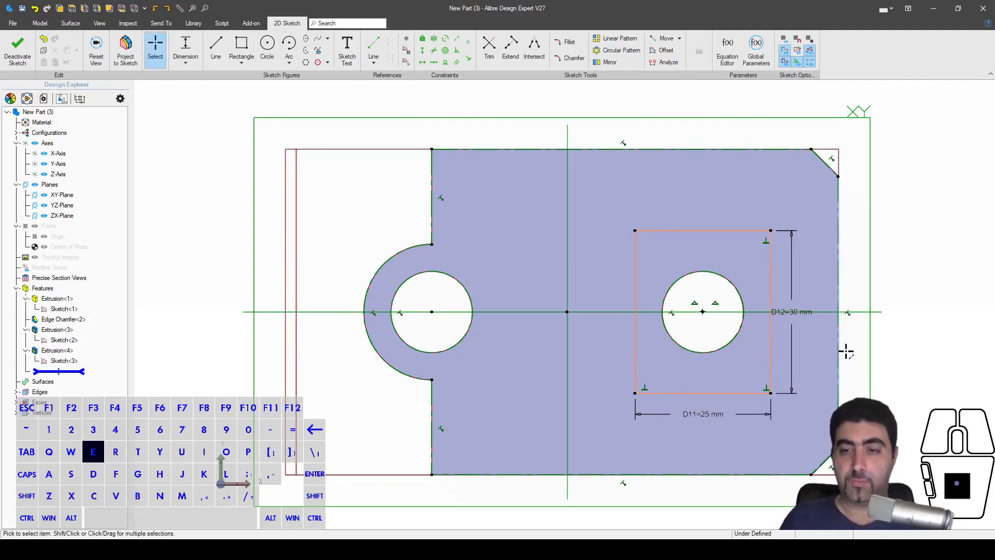
# - Move the rectangle's height dimension farther from its side and constrain the rectangle's top edge horizontal
pyautogui.moveTo(793, 313); pyautogui.dragTo(804, 342)
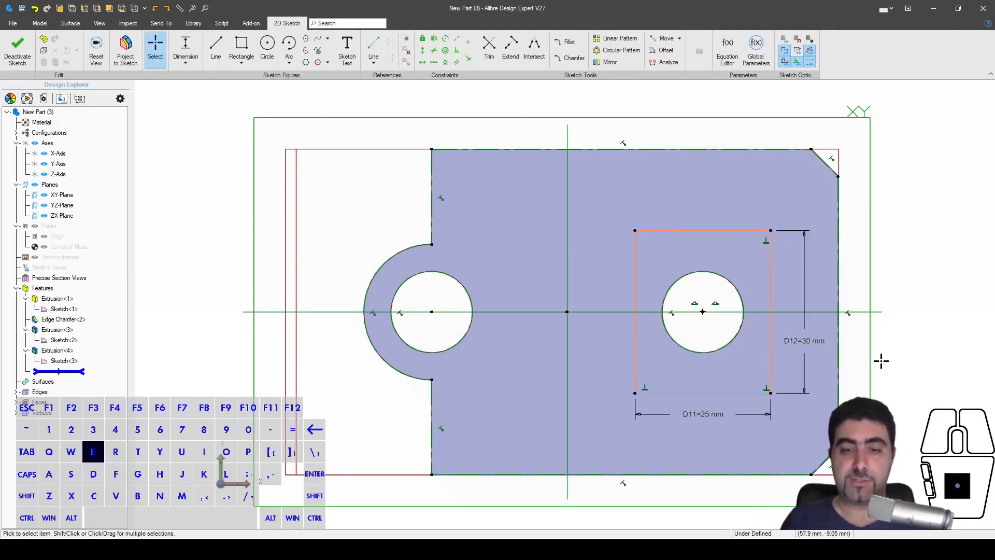
pyautogui.hotkey('shift', 'h')
pyautogui.click(735, 231)
pyautogui.press('Escape')
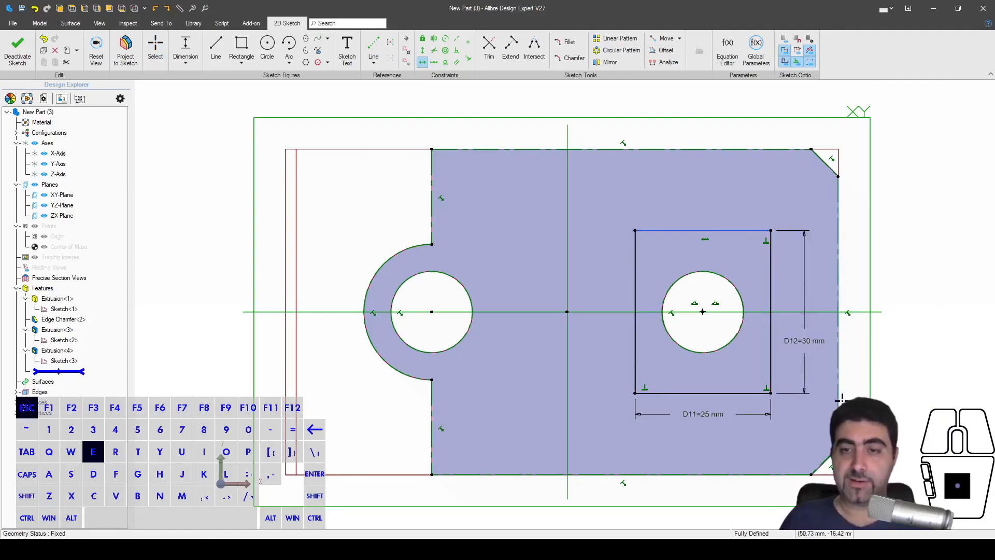
# - Set the rectangle's height dimension to 18 mm
pyautogui.scroll(-1, 515, 262)
pyautogui.scroll(1, 788, 306)
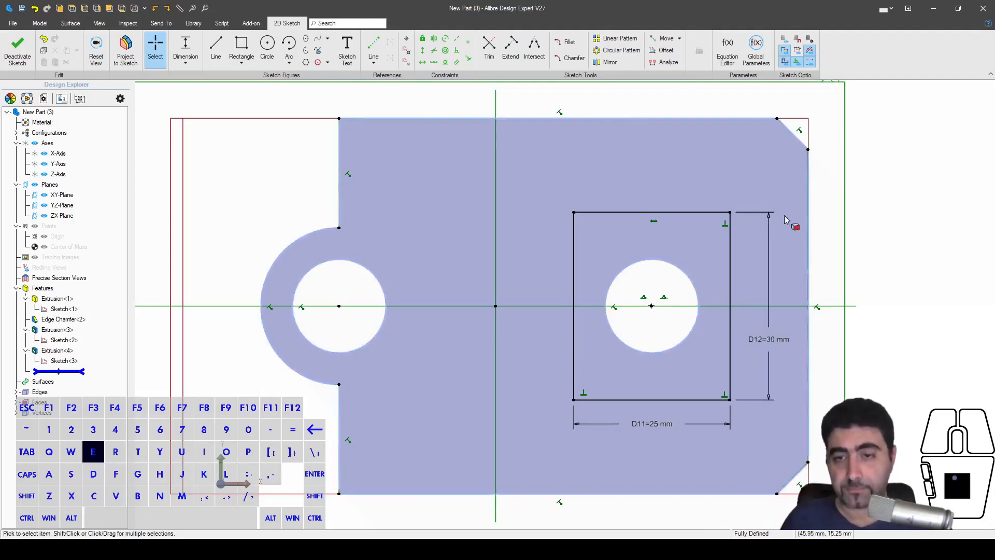
pyautogui.scroll(-2, 794, 262)
pyautogui.scroll(2, 794, 311)
pyautogui.moveTo(794, 304); pyautogui.dragTo(796, 328, button='right')
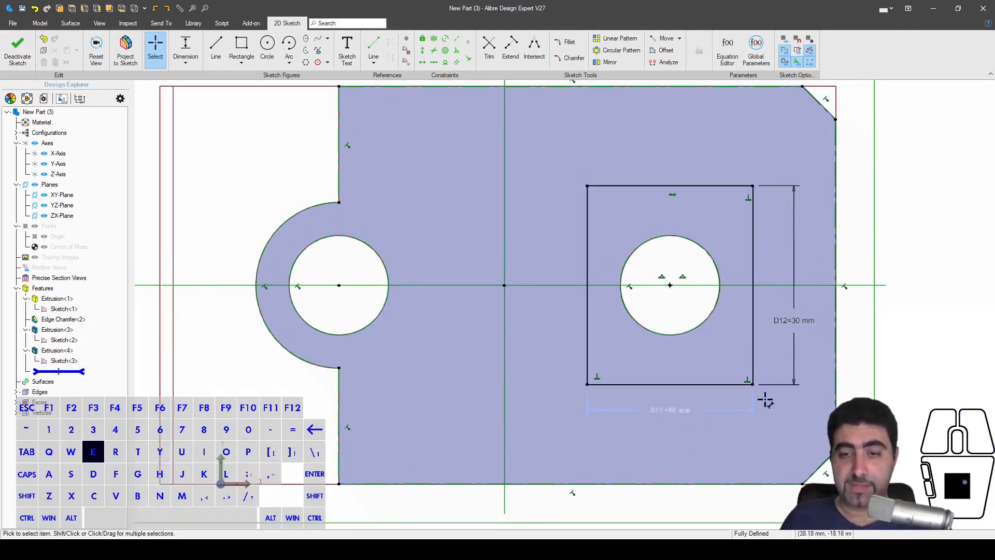
pyautogui.doubleClick(792, 322)
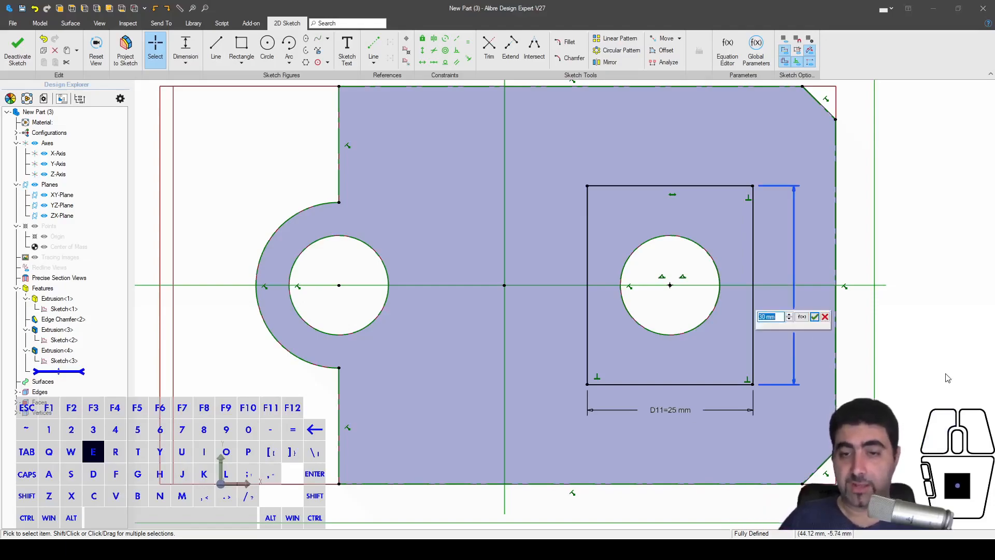
pyautogui.write('18')
pyautogui.press('Return')
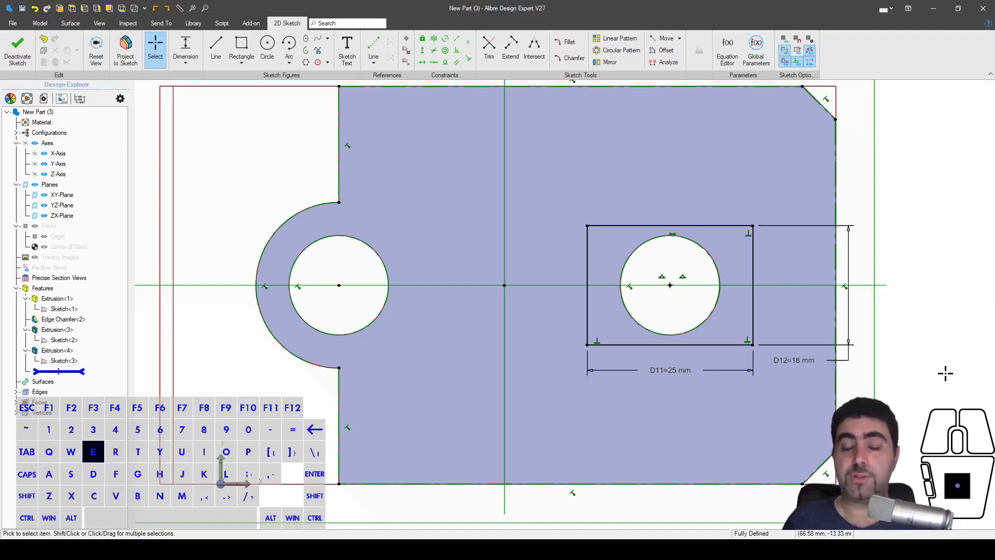
# - Reposition the rectangle's height dimension text below its width dimension
pyautogui.scroll(-2, 795, 324)
pyautogui.moveTo(794, 346)
pyautogui.mouseDown()
pyautogui.moveTo(760, 388)
pyautogui.moveTo(727, 383)
pyautogui.mouseUp()
pyautogui.click(902, 374)
# - Draw a 50 mm line at 30° to the top edge, starting from the profile's upper-left corner above the left hole
pyautogui.scroll(-2, 766, 243)
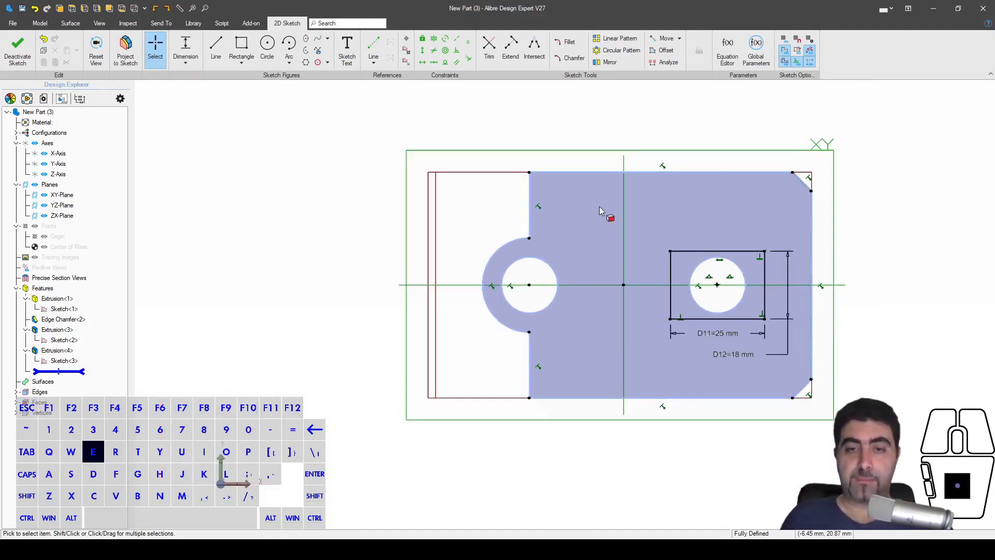
pyautogui.scroll(2, 561, 194)
pyautogui.press('l')
pyautogui.click(506, 254)
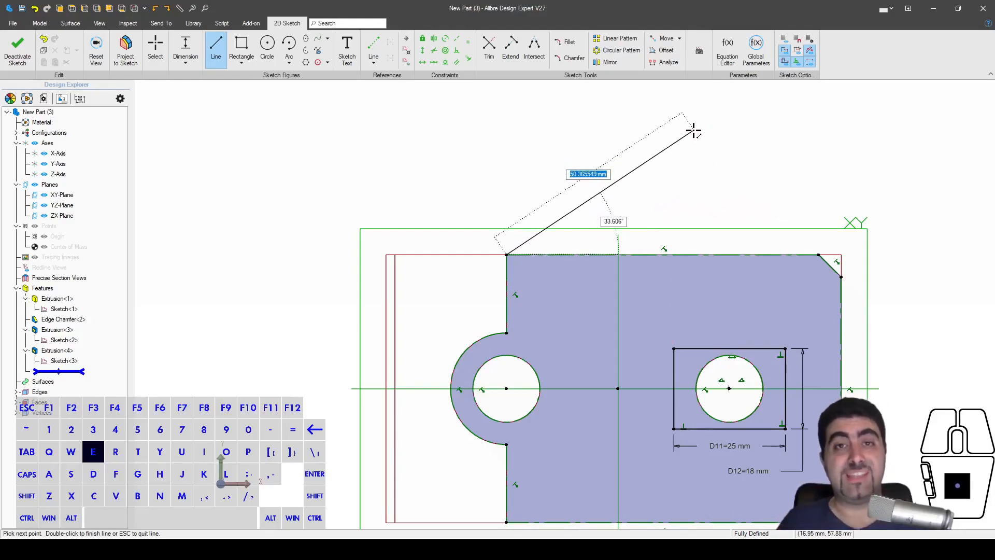
pyautogui.write('50')
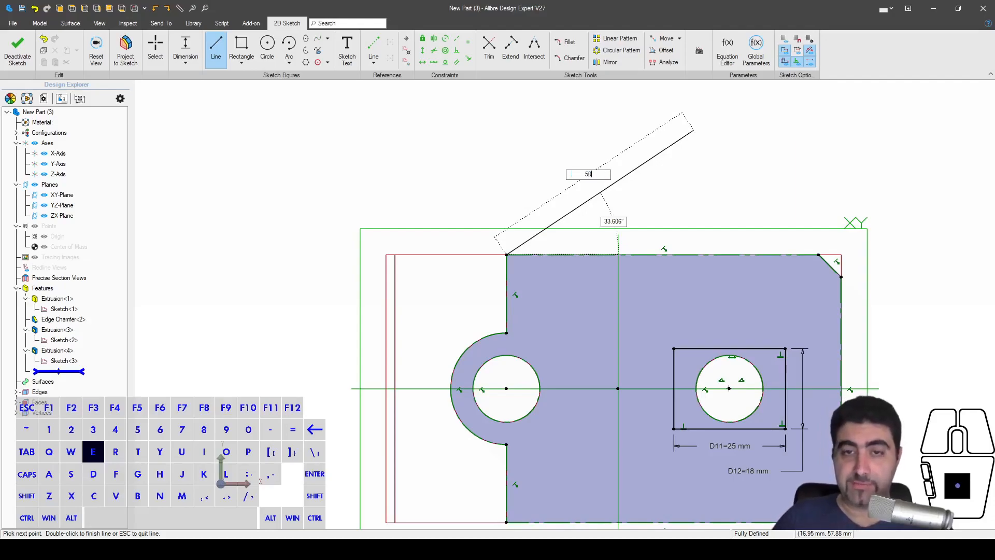
pyautogui.write('`')
pyautogui.press('BackSpace')
pyautogui.press('Tab')
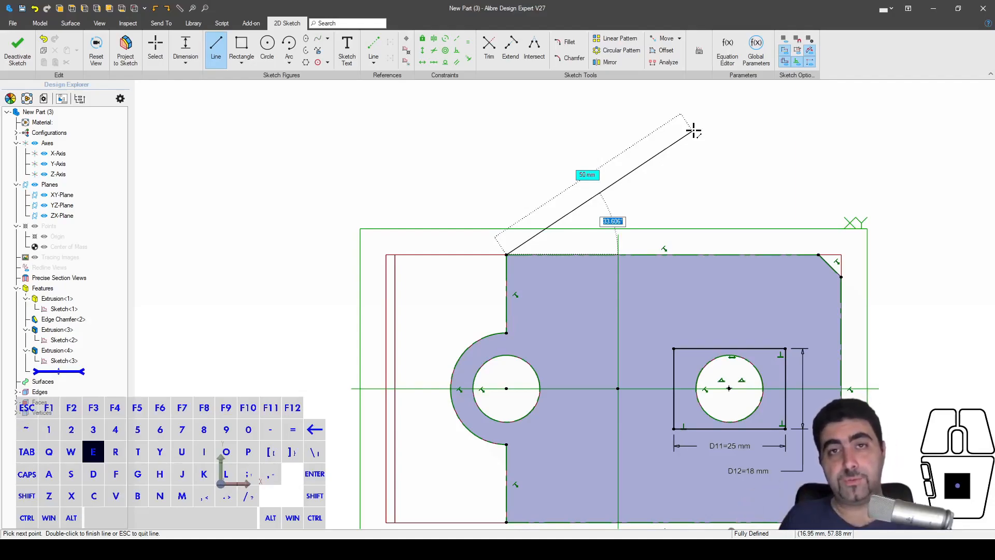
pyautogui.write('30')
pyautogui.press('Return')
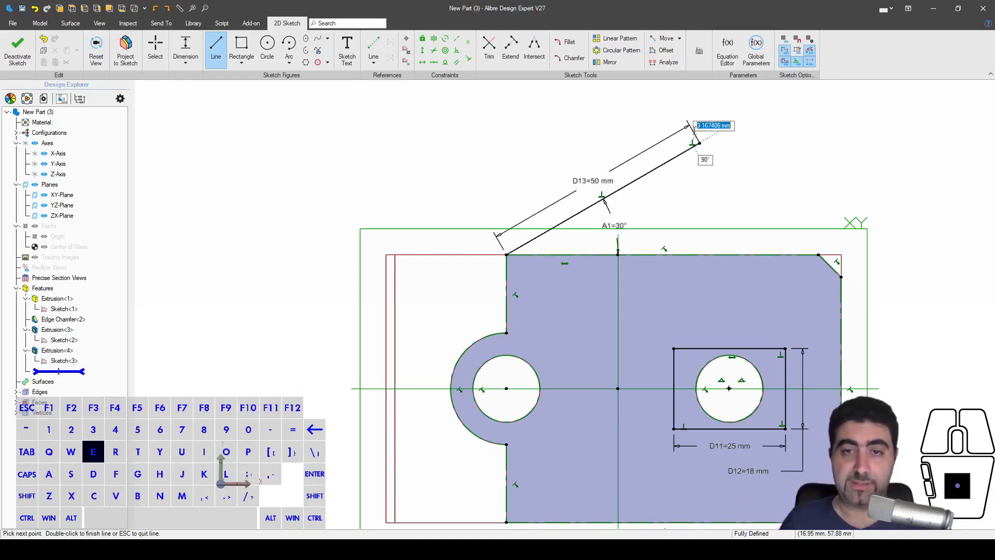
pyautogui.press('Escape')
pyautogui.press('Escape')
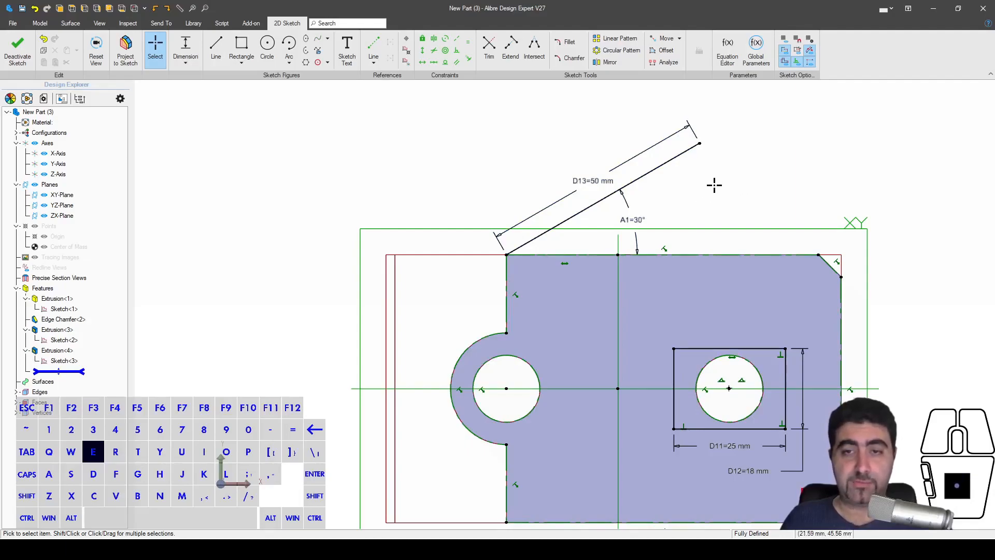
# - Convert the angled 50 mm line to a reference figure
pyautogui.click(657, 166)
pyautogui.rightClick(664, 186)
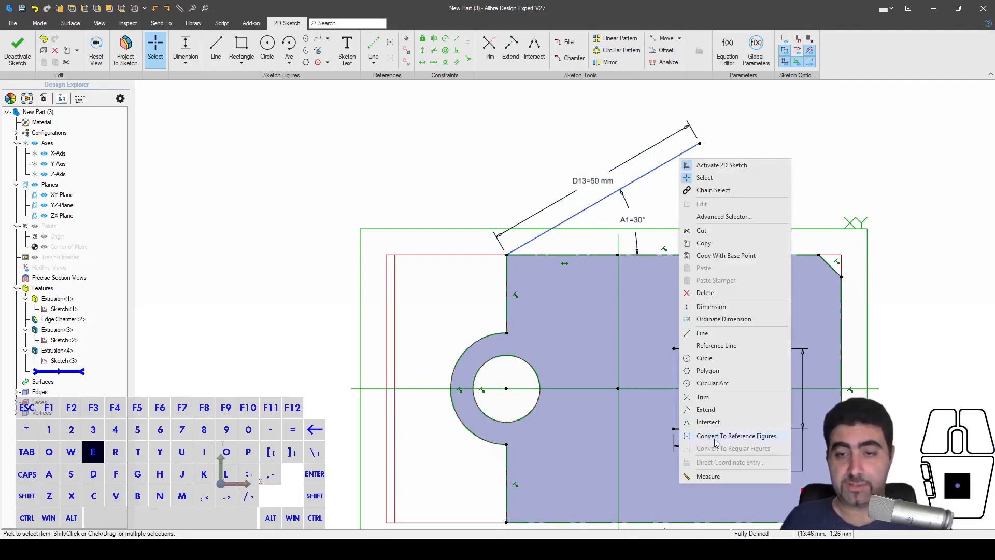
pyautogui.click(734, 437)
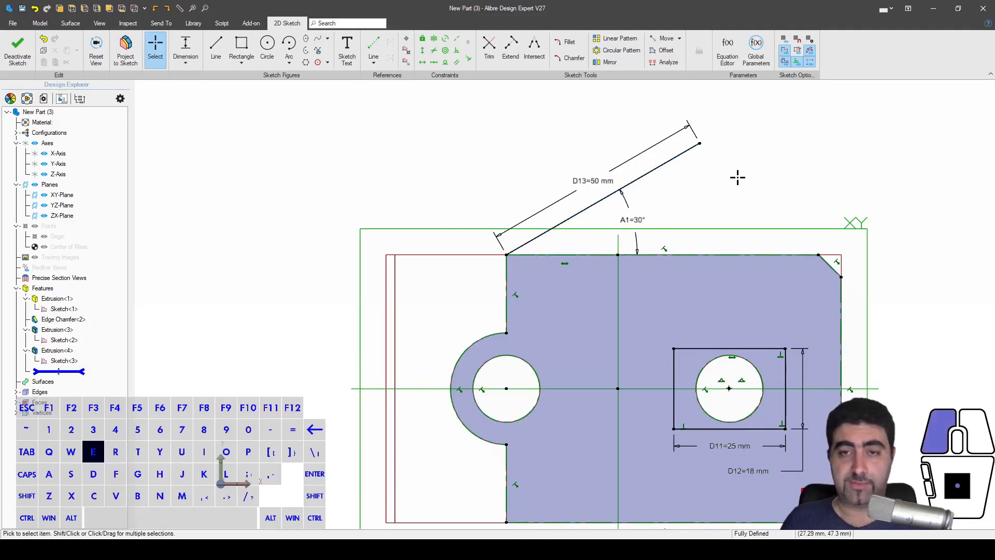
pyautogui.click(748, 246)
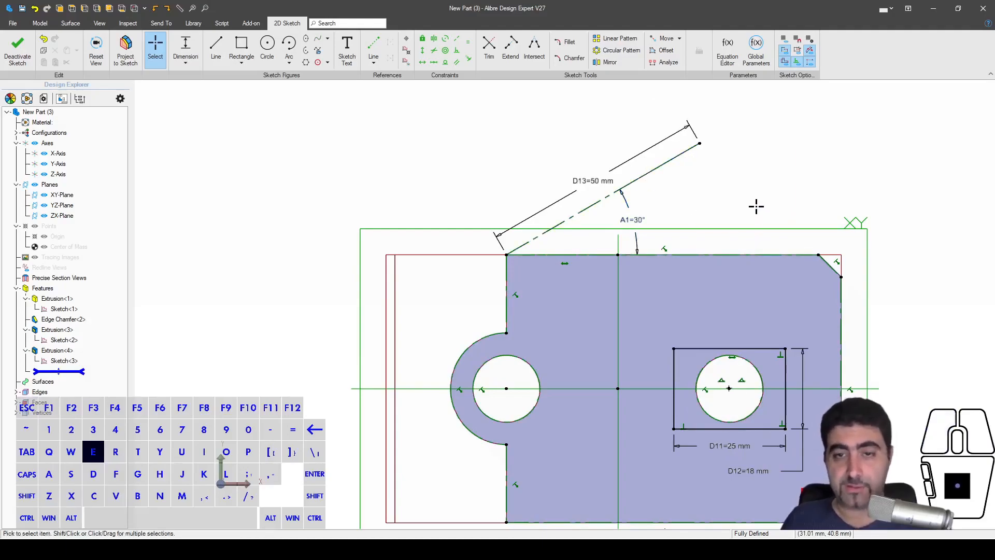
# - Cut the rectangle around the right hole out of the block with an extruded cut
pyautogui.scroll(3, 798, 472)
pyautogui.scroll(-4, 717, 429)
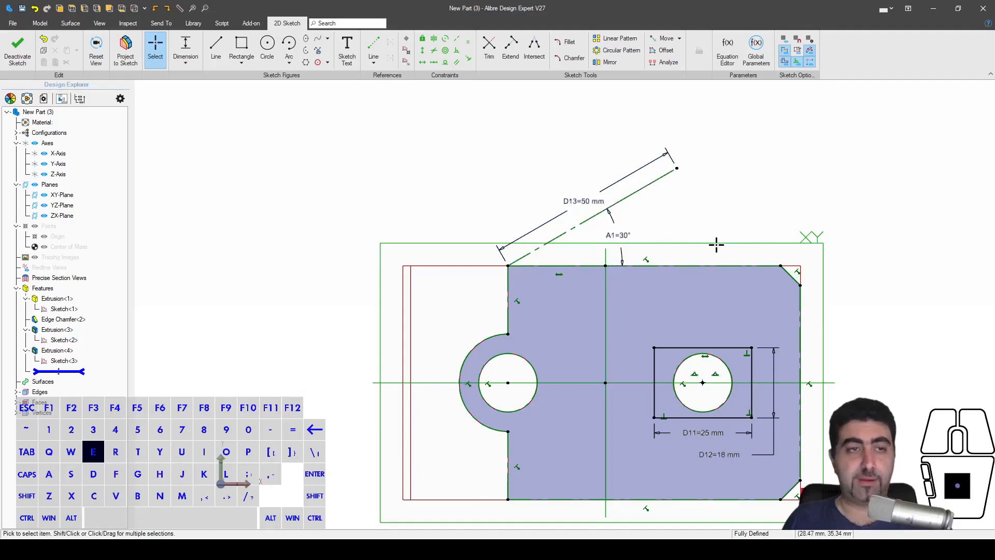
pyautogui.press('shift')
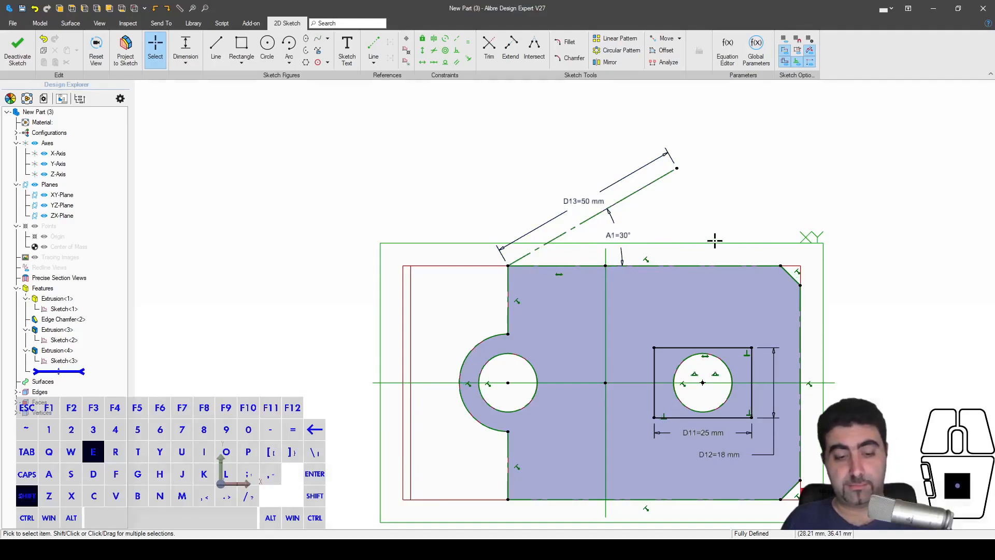
pyautogui.hotkey('shift', 'e')
pyautogui.press('Return')
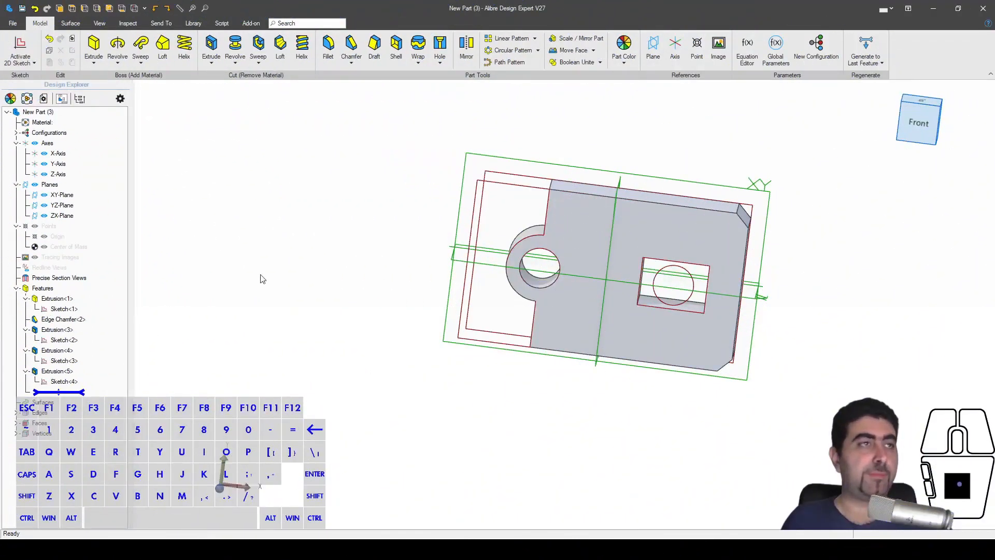
# - Reopen the rectangular cut's sketch to check the angled reference line, and leave the sketch without editing it
pyautogui.rightClick(87, 384)
pyautogui.click(107, 392)
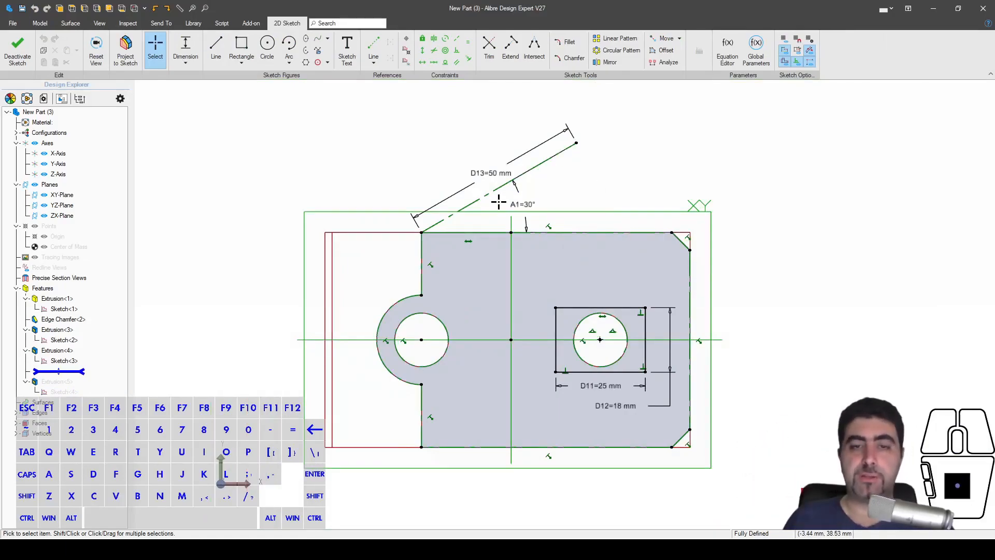
pyautogui.click(479, 199)
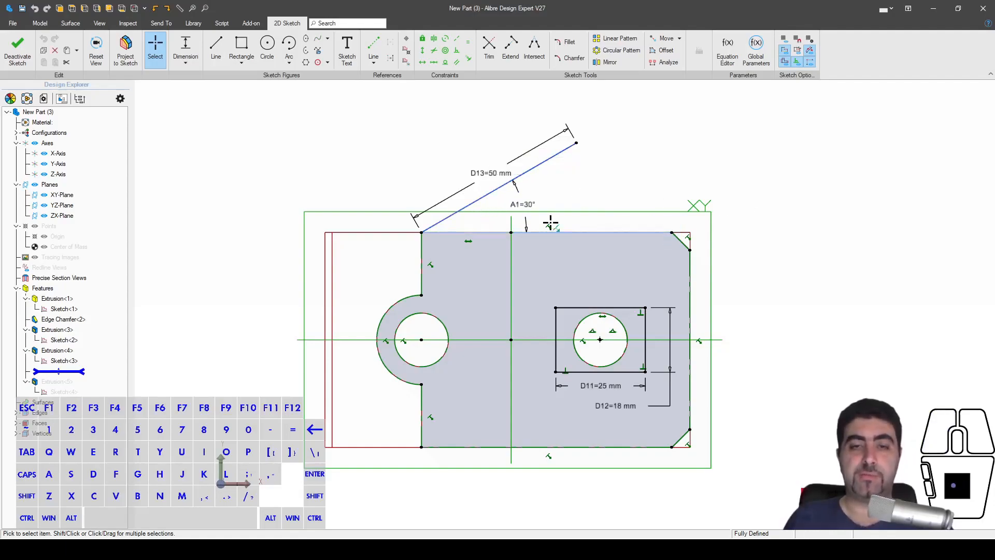
pyautogui.press('Escape')
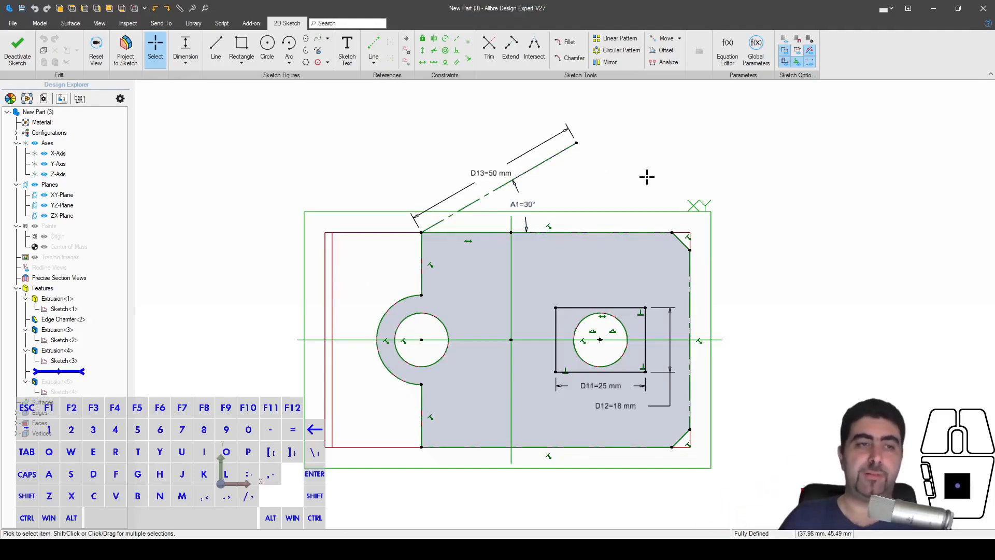
pyautogui.press('Escape')
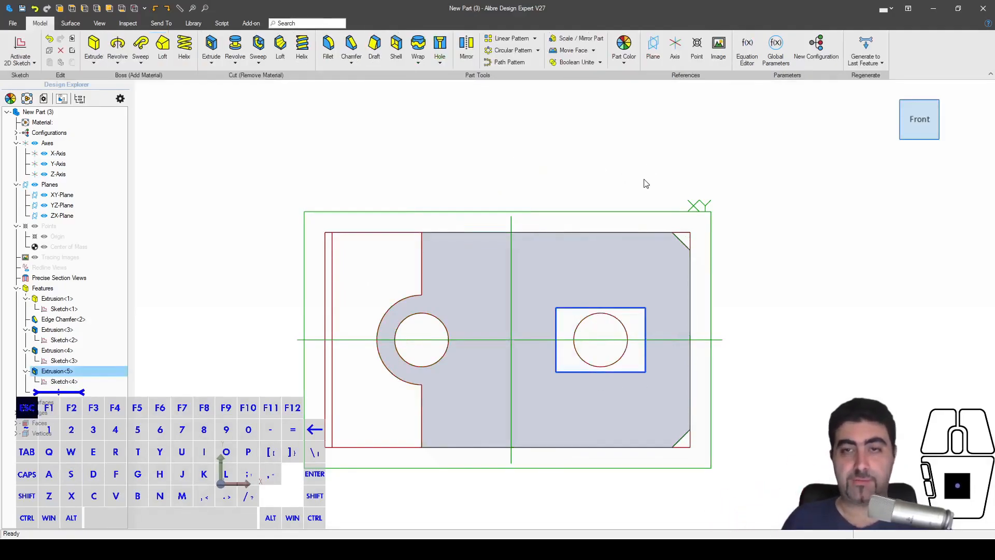
pyautogui.click(675, 46)
pyautogui.moveTo(682, 299); pyautogui.dragTo(657, 317, button='middle')
pyautogui.click(912, 418)
pyautogui.scroll(-1, 696, 333)
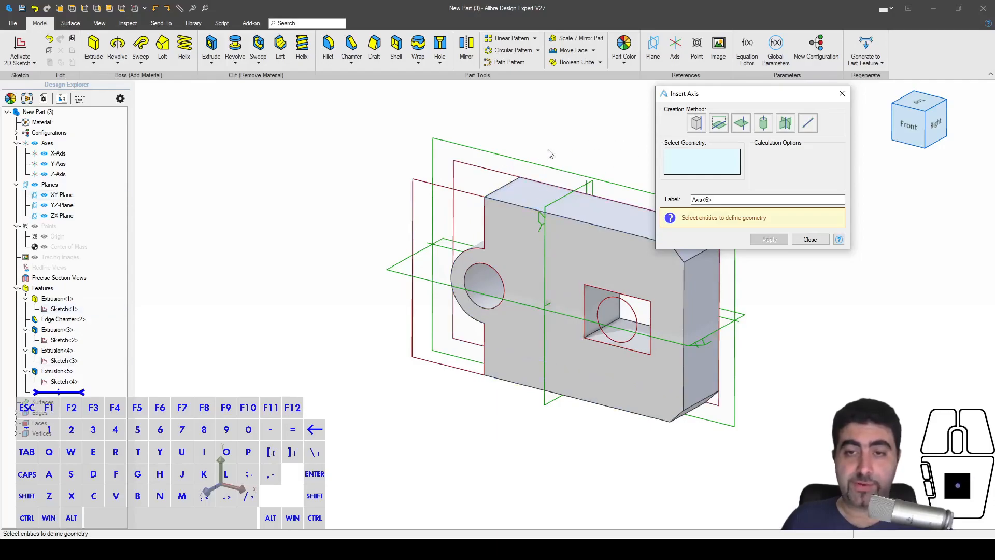
pyautogui.moveTo(718, 99); pyautogui.dragTo(780, 102)
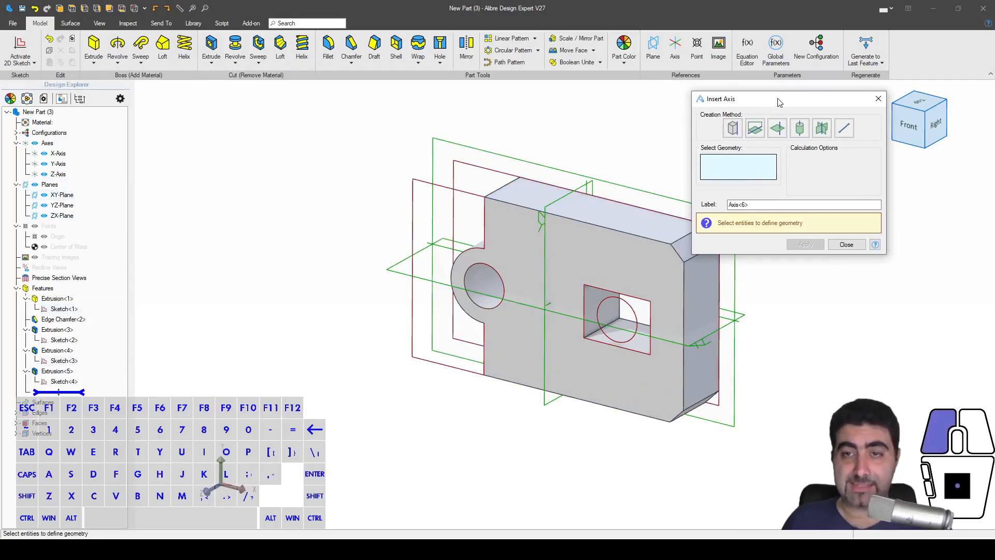
pyautogui.press('Escape')
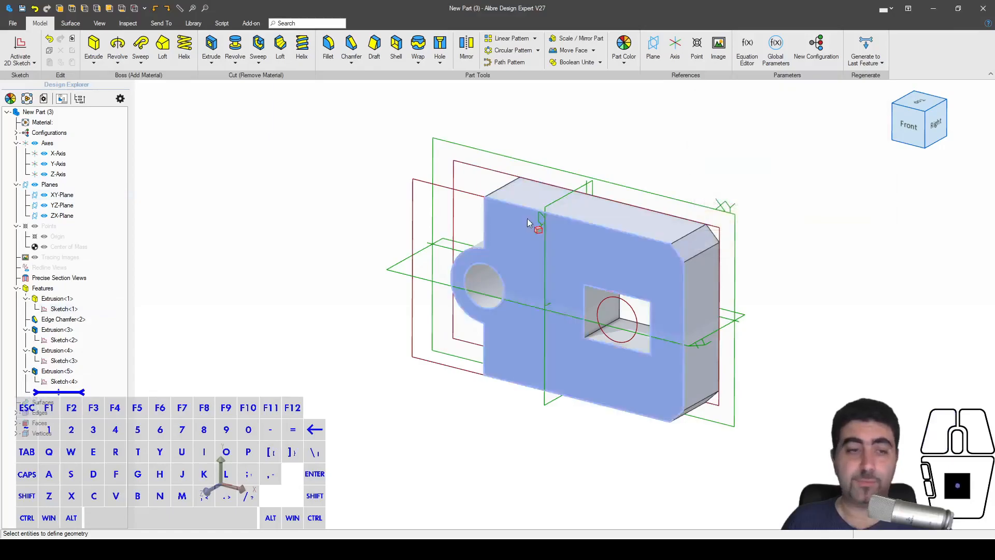
# - Edit the rectangular cut's sketch, insert an axis along the angled reference line with offset 0, and exit the sketch
pyautogui.rightClick(76, 384)
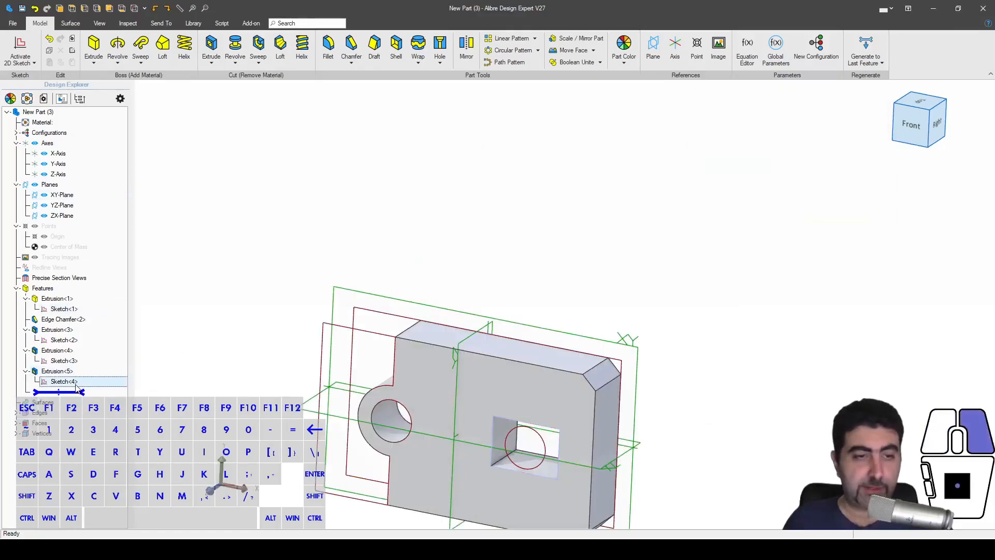
pyautogui.click(93, 389)
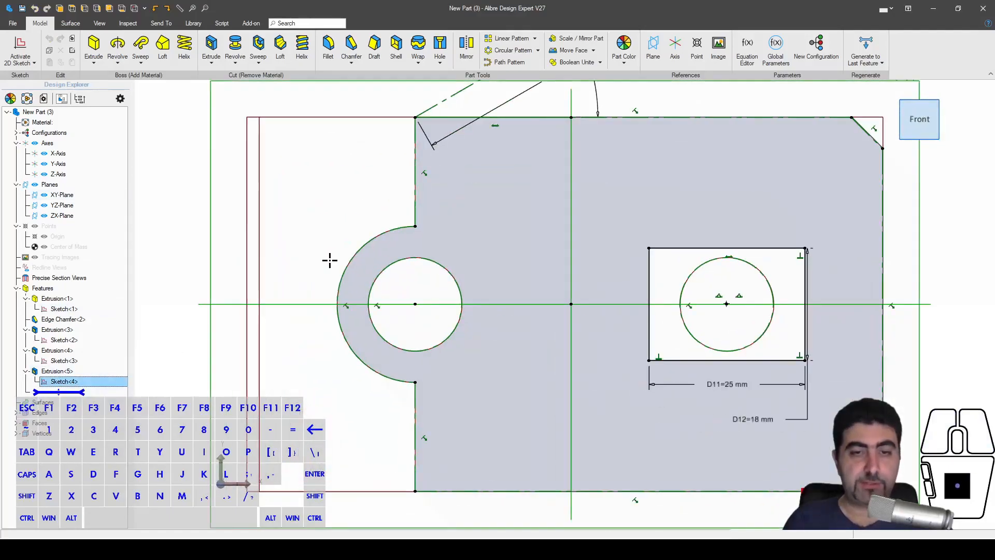
pyautogui.scroll(-2, 329, 260)
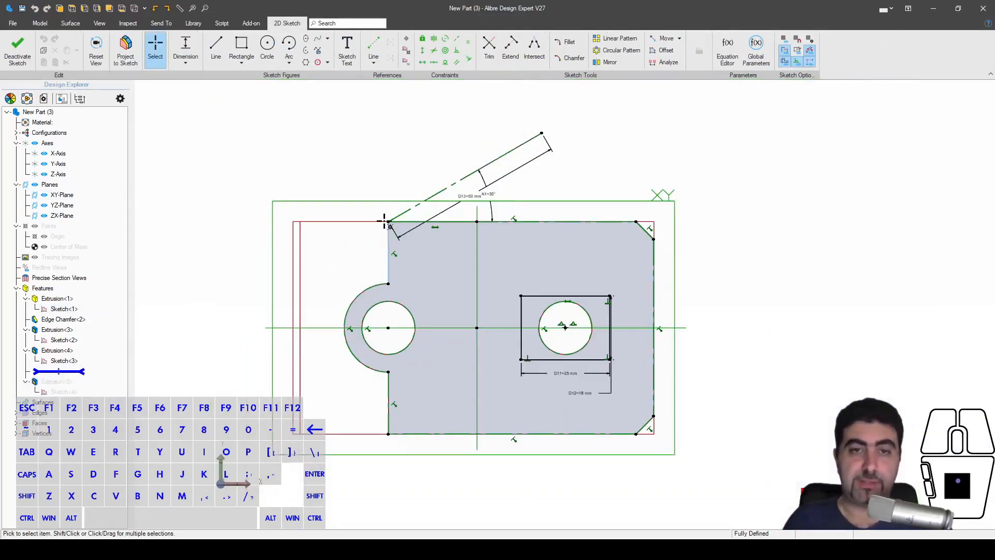
pyautogui.scroll(3, 409, 169)
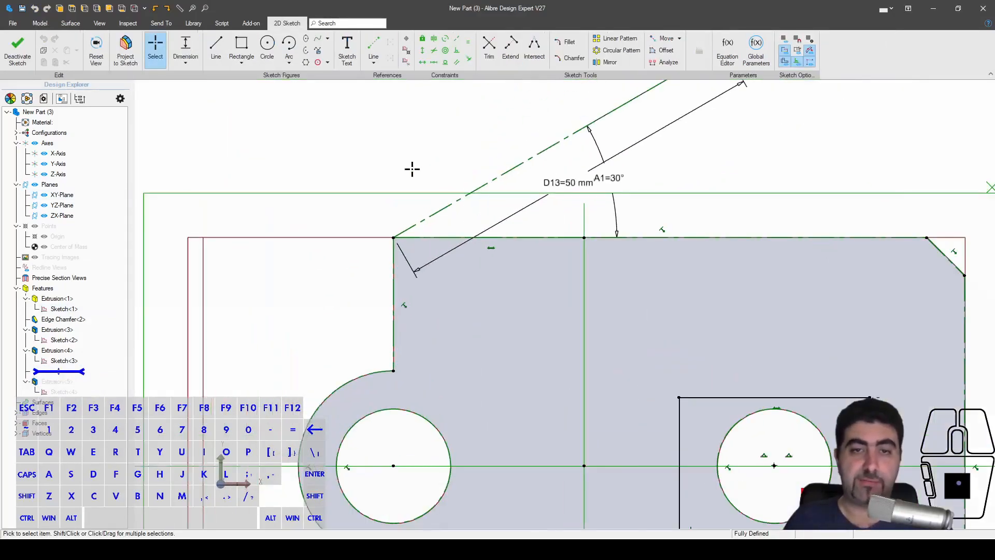
pyautogui.click(406, 62)
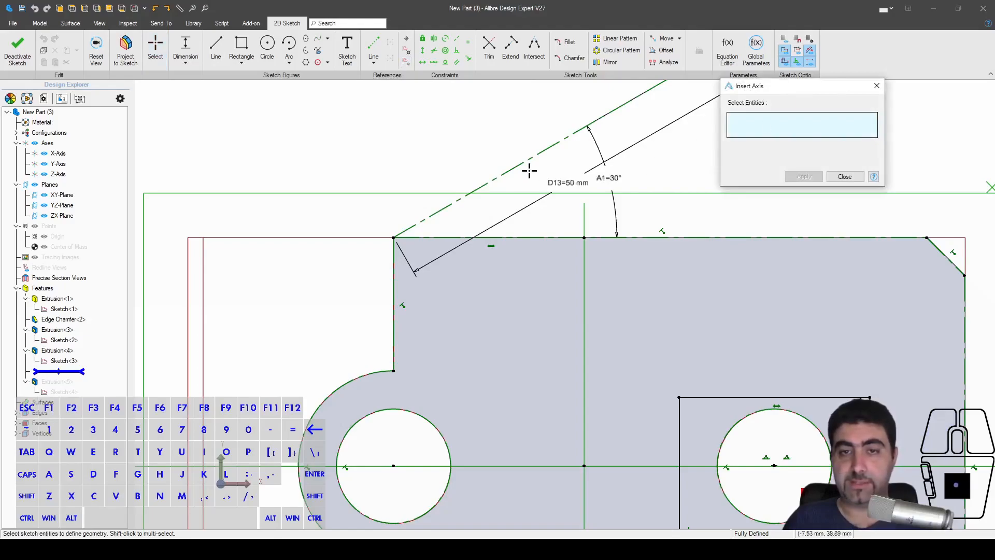
pyautogui.click(482, 187)
pyautogui.scroll(-3, 475, 290)
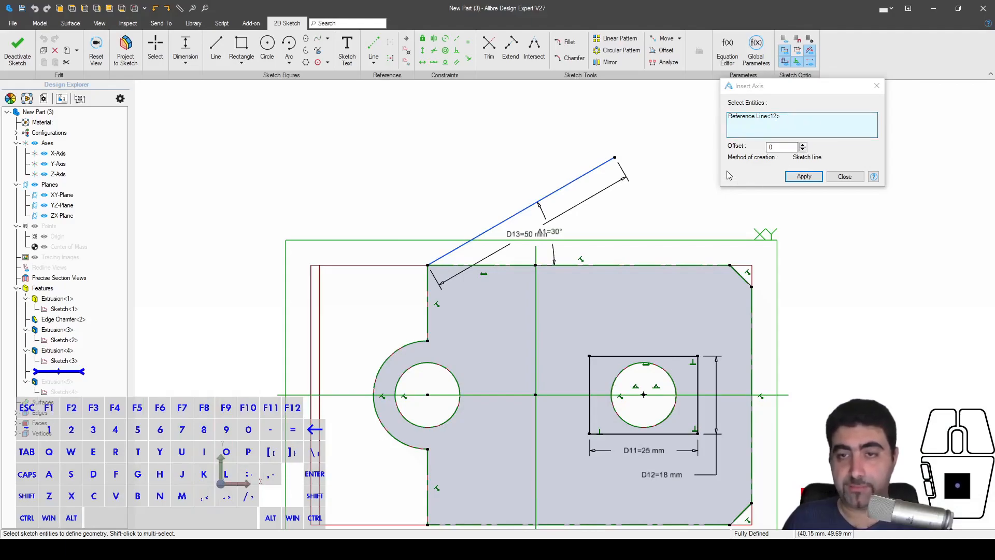
pyautogui.scroll(3, 596, 211)
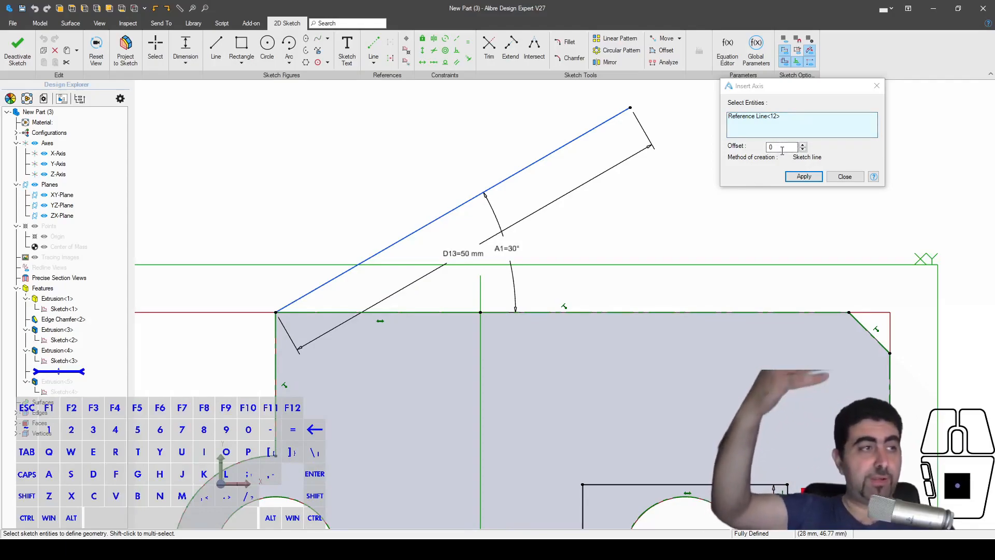
pyautogui.scroll(-2, 733, 211)
pyautogui.click(814, 175)
pyautogui.press('Escape')
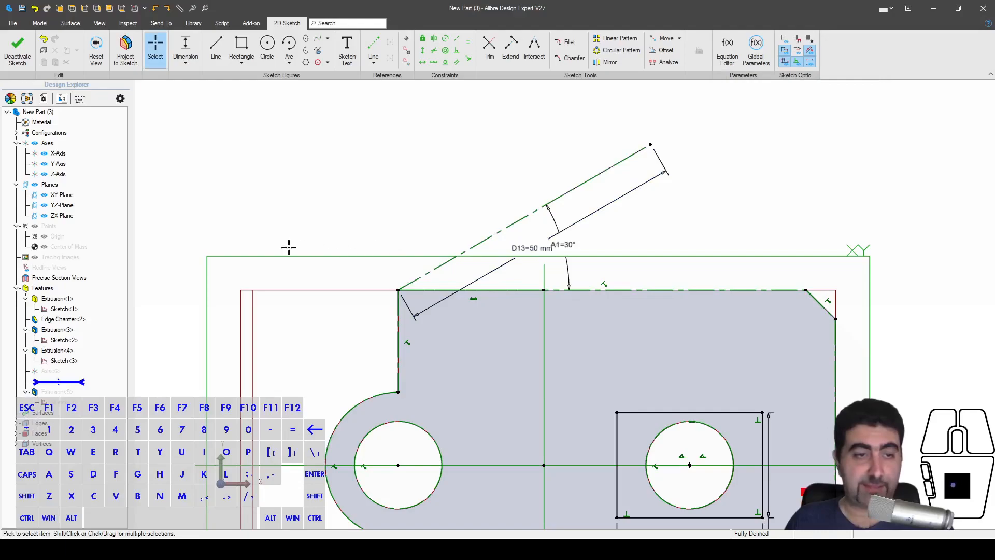
pyautogui.click(2, 52)
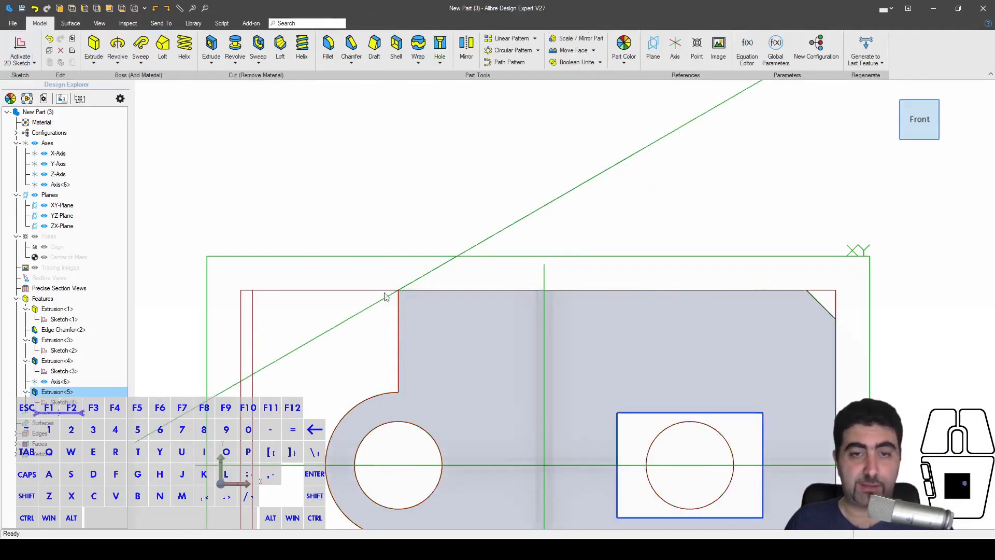
# - Reopen the rectangular cut's sketch, insert an axis normal to the sketch plane through the angled line's outer endpoint, and exit the sketch
pyautogui.scroll(-5, 450, 222)
pyautogui.scroll(3, 607, 256)
pyautogui.click(433, 188)
pyautogui.moveTo(606, 151); pyautogui.dragTo(518, 182, button='middle')
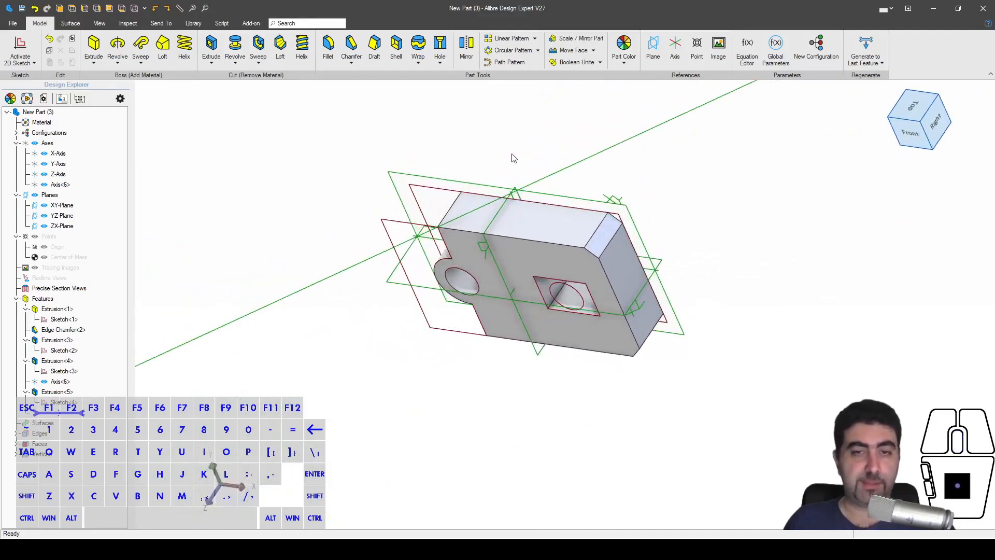
pyautogui.rightClick(76, 404)
pyautogui.click(90, 408)
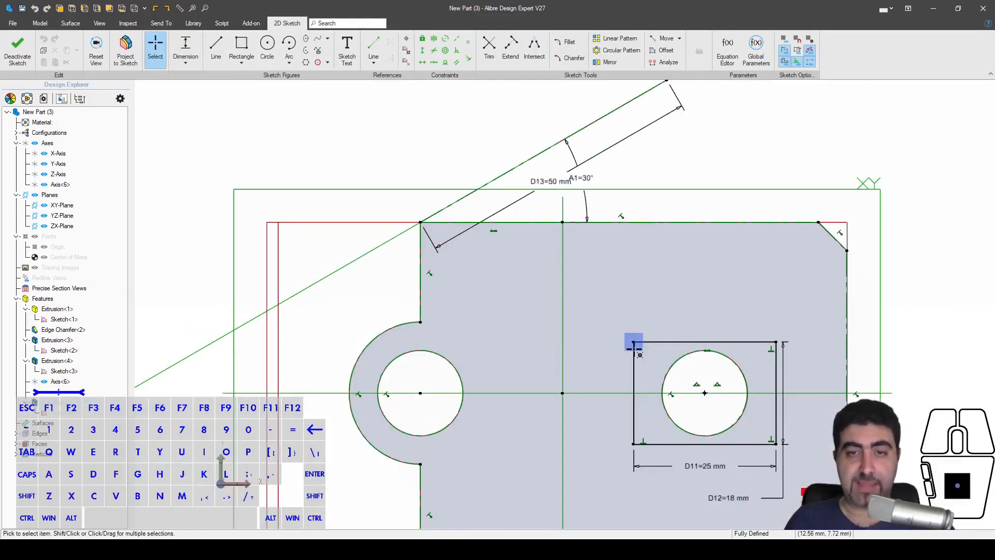
pyautogui.scroll(-3, 591, 244)
pyautogui.scroll(3, 596, 237)
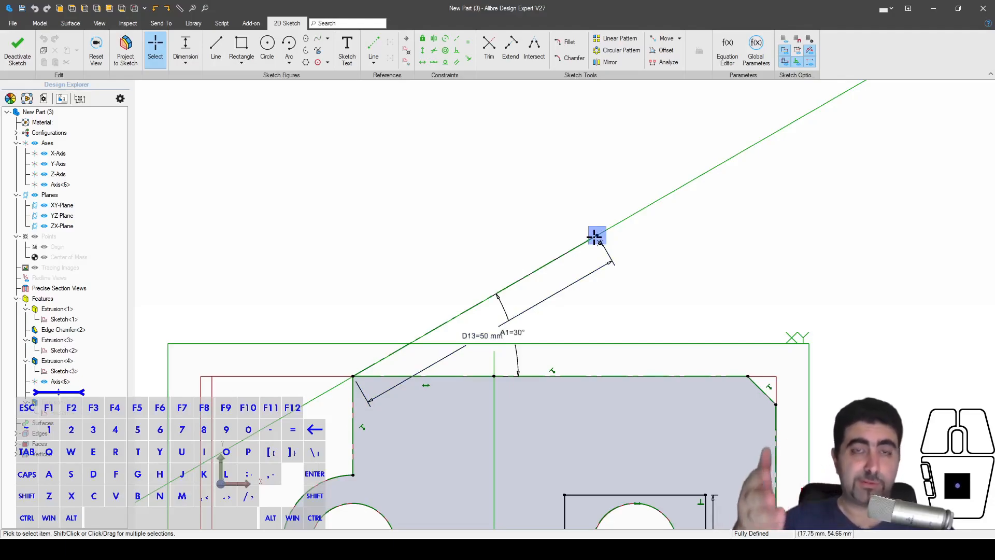
pyautogui.click(407, 62)
pyautogui.click(599, 235)
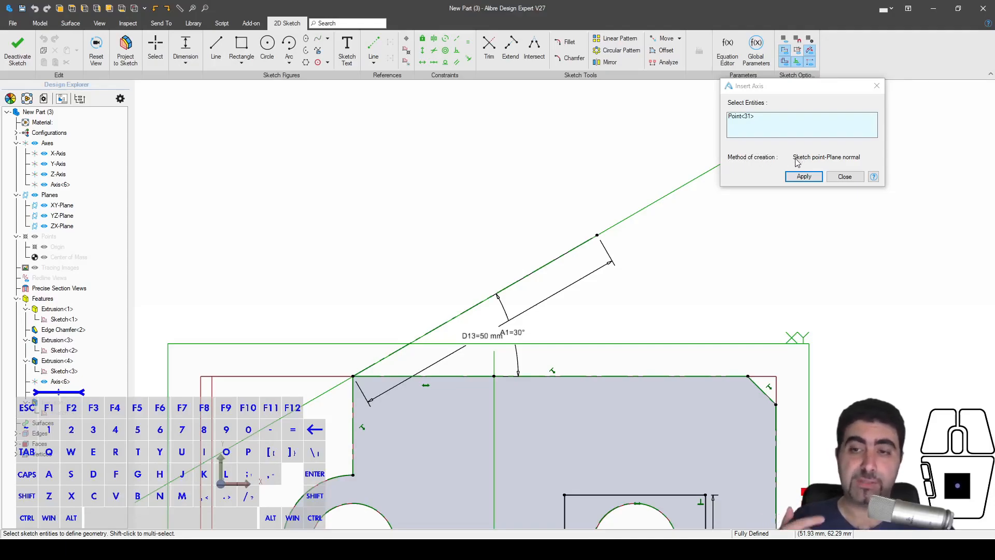
pyautogui.click(803, 176)
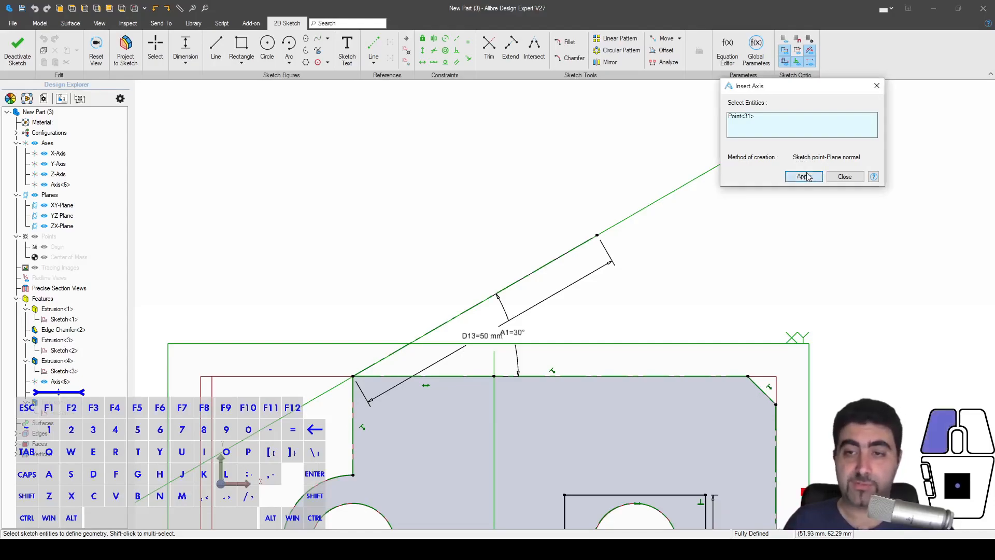
pyautogui.click(843, 176)
pyautogui.click(18, 49)
# - Reopen the rectangular cut's sketch and set the reference line's angle to the block's top edge to 5°
pyautogui.scroll(-3, 599, 271)
pyautogui.moveTo(693, 238); pyautogui.dragTo(592, 242, button='middle')
pyautogui.click(592, 242)
pyautogui.moveTo(677, 273); pyautogui.dragTo(649, 278, button='middle')
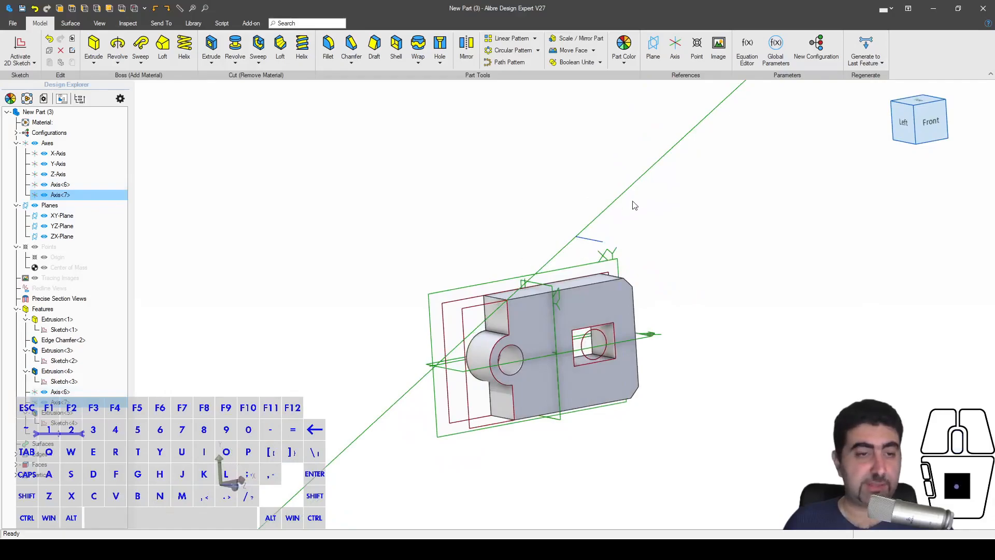
pyautogui.rightClick(73, 423)
pyautogui.click(85, 429)
pyautogui.scroll(-3, 594, 260)
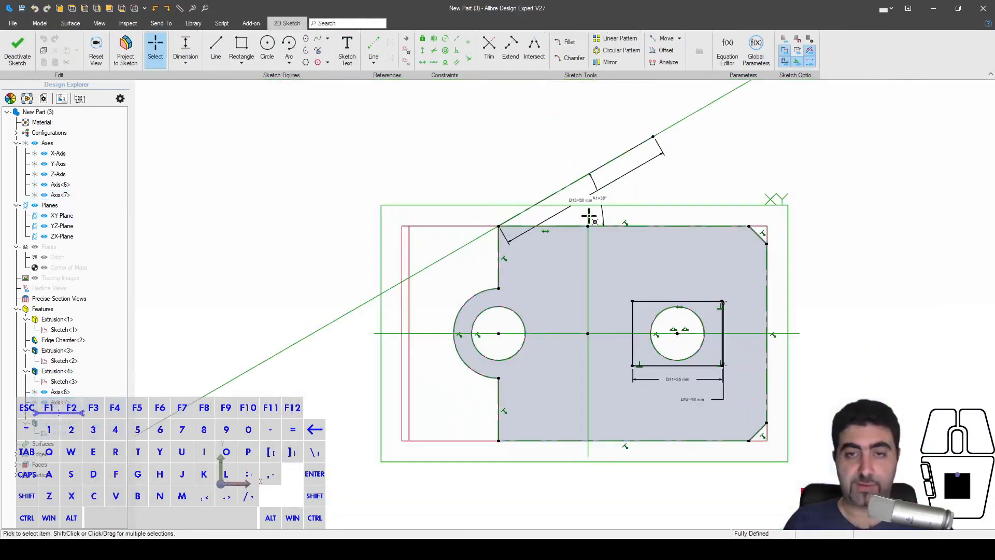
pyautogui.scroll(5, 606, 251)
pyautogui.doubleClick(617, 228)
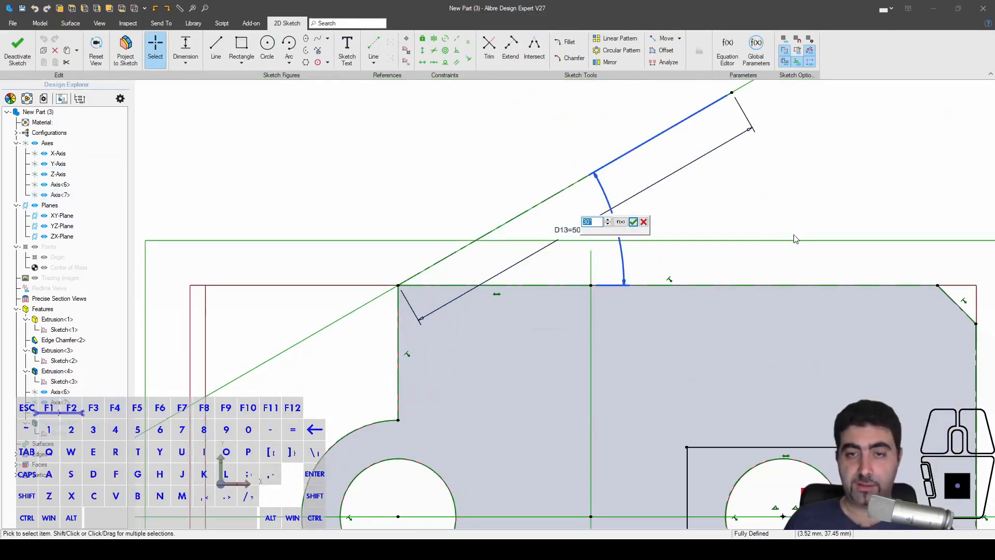
pyautogui.write('5')
pyautogui.press('Return')
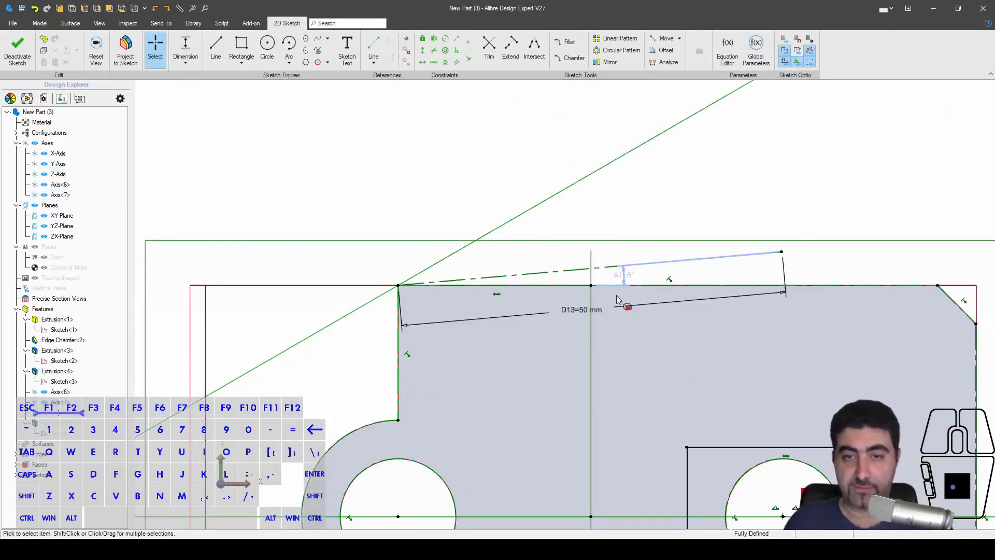
# - Set the angled reference line's length to 20 mm and exit the sketch
pyautogui.click(570, 311)
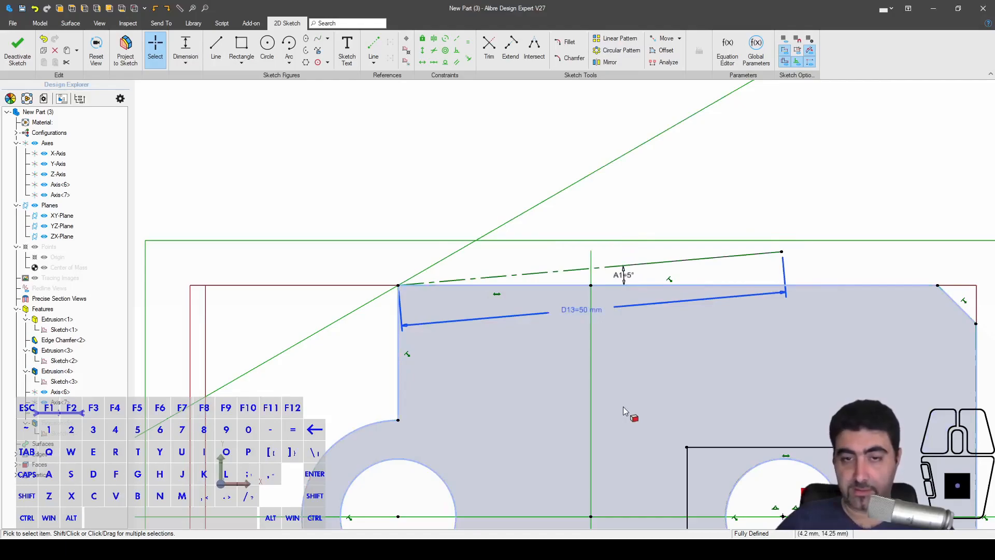
pyautogui.doubleClick(574, 308)
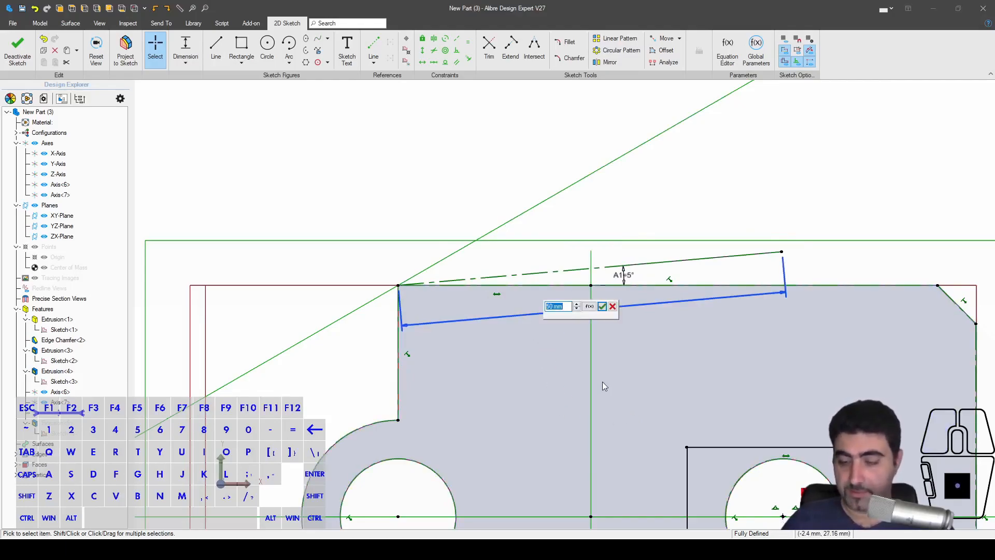
pyautogui.write('20')
pyautogui.press('Return')
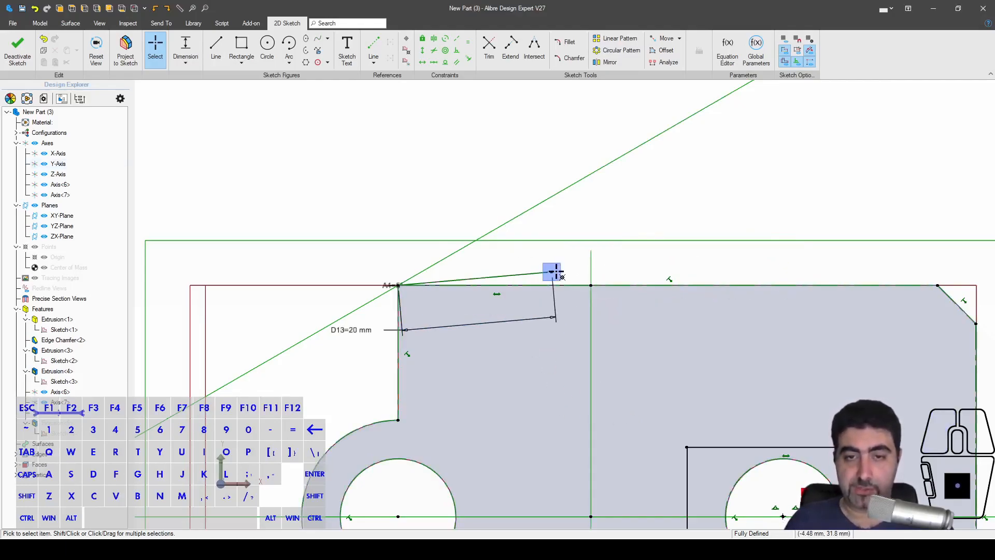
pyautogui.click(18, 50)
# - Examine from several sides how the axis through the reference line's endpoint sits relative to the block
pyautogui.click(471, 154)
pyautogui.scroll(-4, 631, 218)
pyautogui.moveTo(630, 218); pyautogui.dragTo(724, 255, button='middle')
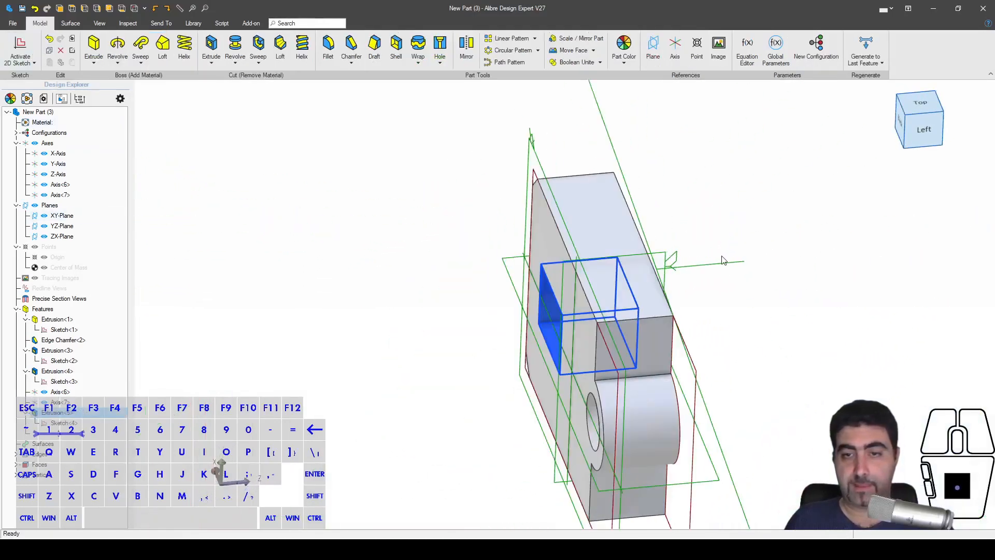
pyautogui.click(732, 262)
pyautogui.moveTo(798, 303); pyautogui.dragTo(814, 236, button='middle')
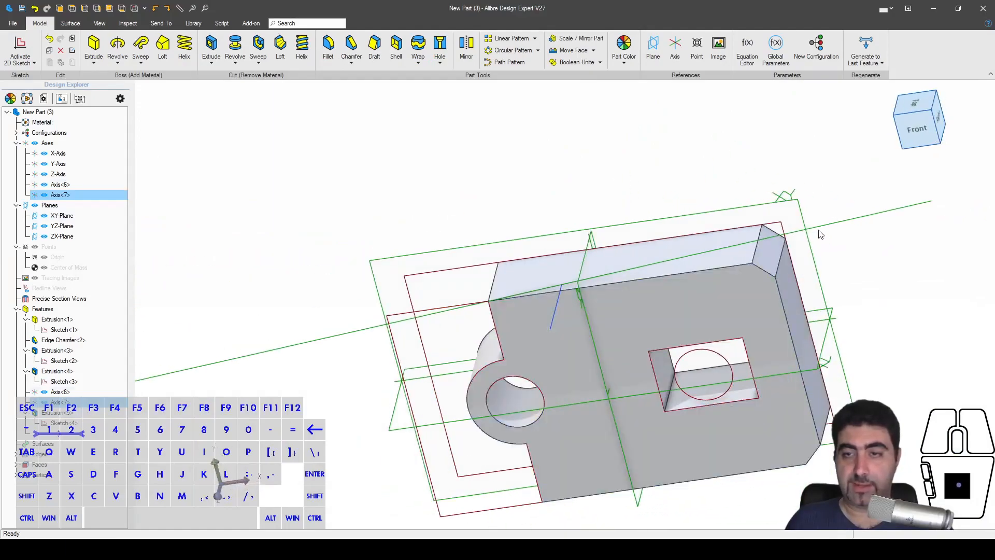
pyautogui.scroll(-4, 568, 249)
pyautogui.moveTo(658, 259); pyautogui.dragTo(684, 174, button='middle')
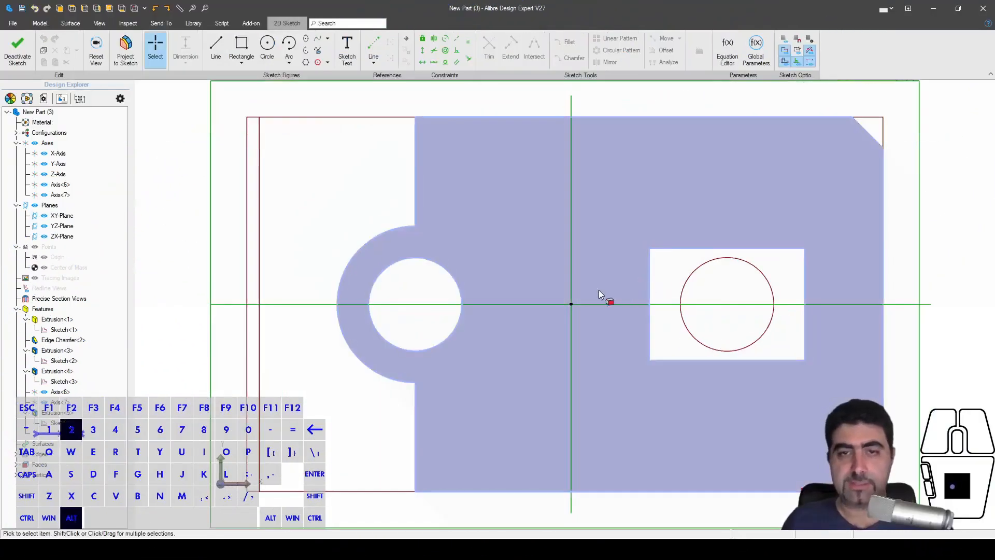
# - Hide the axes in the new front-face sketch and project the block's top edge as a reference line with associativity maintained
pyautogui.hotkey('alt', '2')
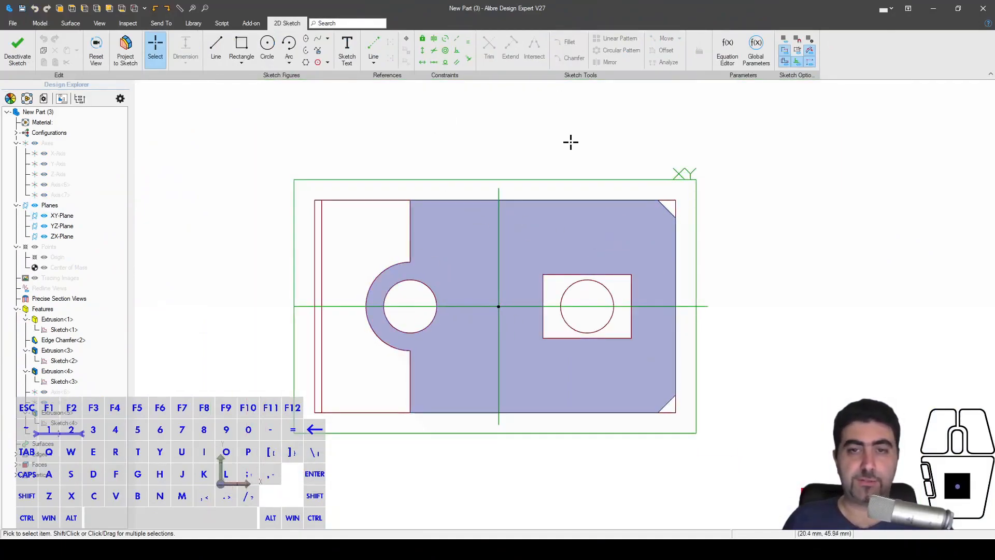
pyautogui.click(590, 201)
pyautogui.click(656, 169)
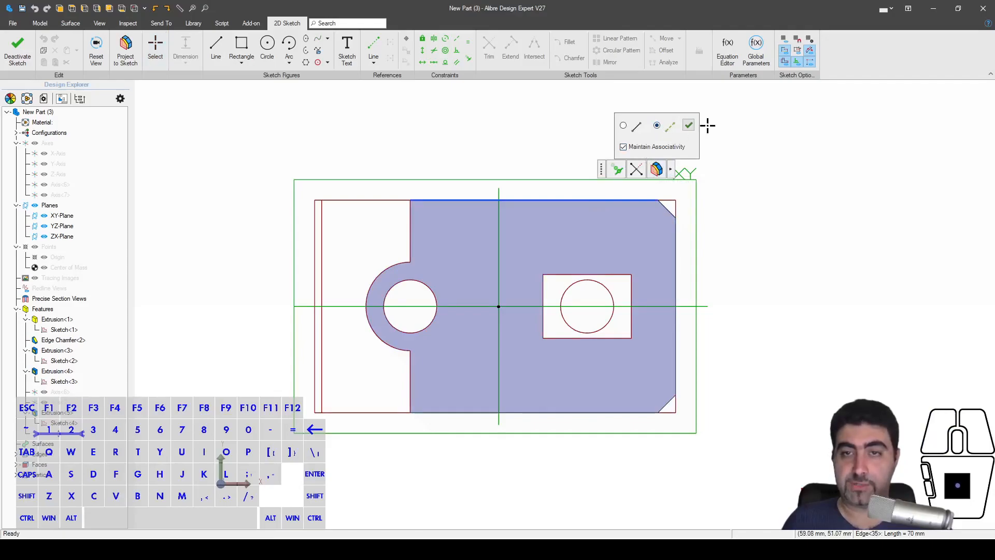
pyautogui.click(688, 126)
# - Draw an arc of radius 500 mm from the projected edge's left endpoint to a point above its right end
pyautogui.press('a')
pyautogui.click(410, 200)
pyautogui.scroll(1, 689, 155)
pyautogui.click(699, 169)
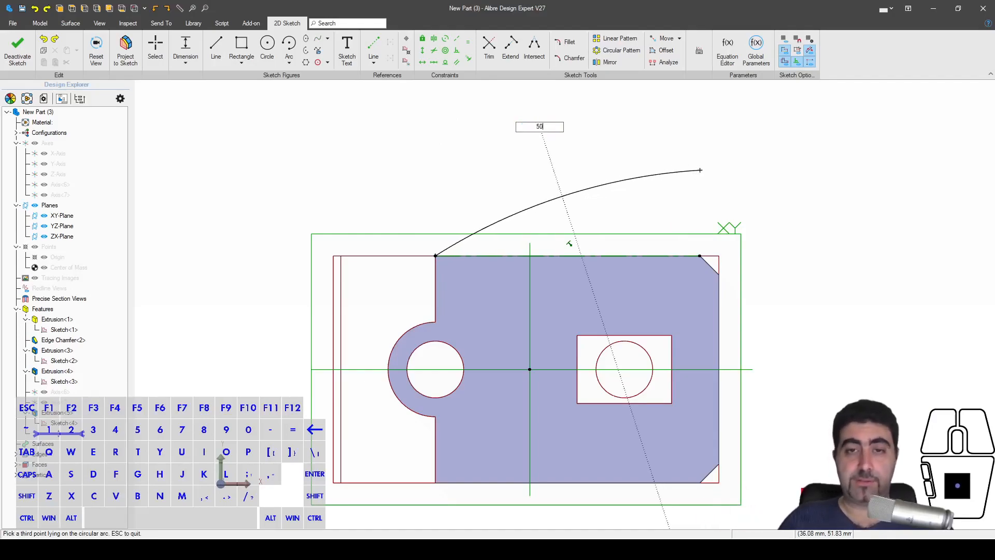
pyautogui.click(666, 173)
pyautogui.press('Escape')
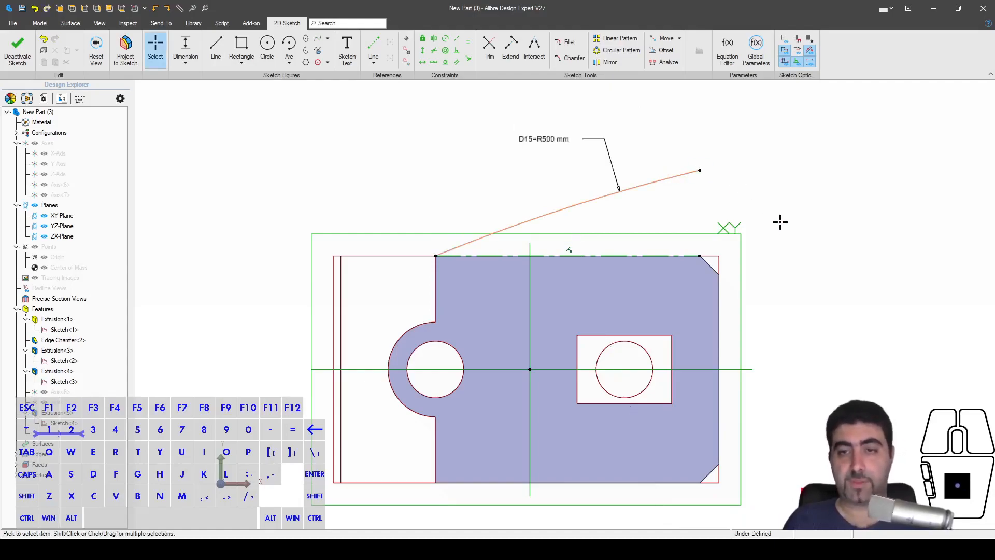
# - Align the arc's free endpoint vertically with the projected edge's right endpoint using a vertical constraint
pyautogui.moveTo(703, 174)
pyautogui.mouseDown()
pyautogui.moveTo(573, 196)
pyautogui.moveTo(726, 141)
pyautogui.moveTo(703, 169)
pyautogui.moveTo(680, 155)
pyautogui.moveTo(697, 156)
pyautogui.moveTo(692, 162)
pyautogui.mouseUp()
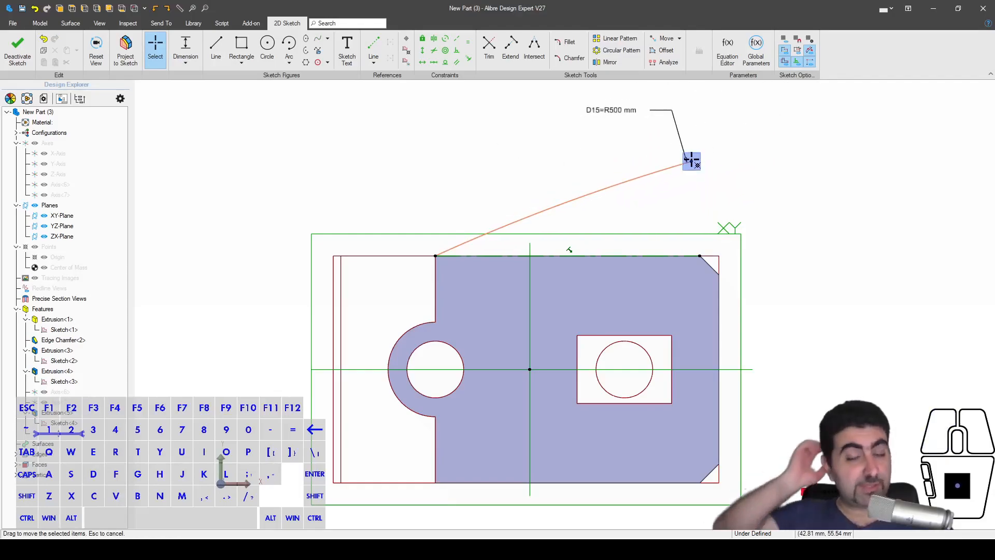
pyautogui.scroll(-1, 576, 104)
pyautogui.scroll(-4, 575, 104)
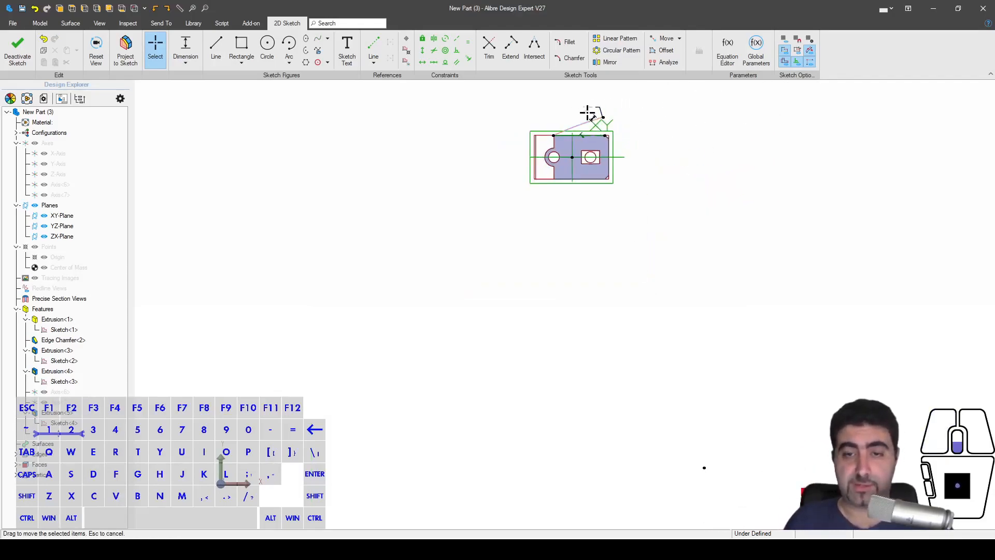
pyautogui.scroll(8, 618, 232)
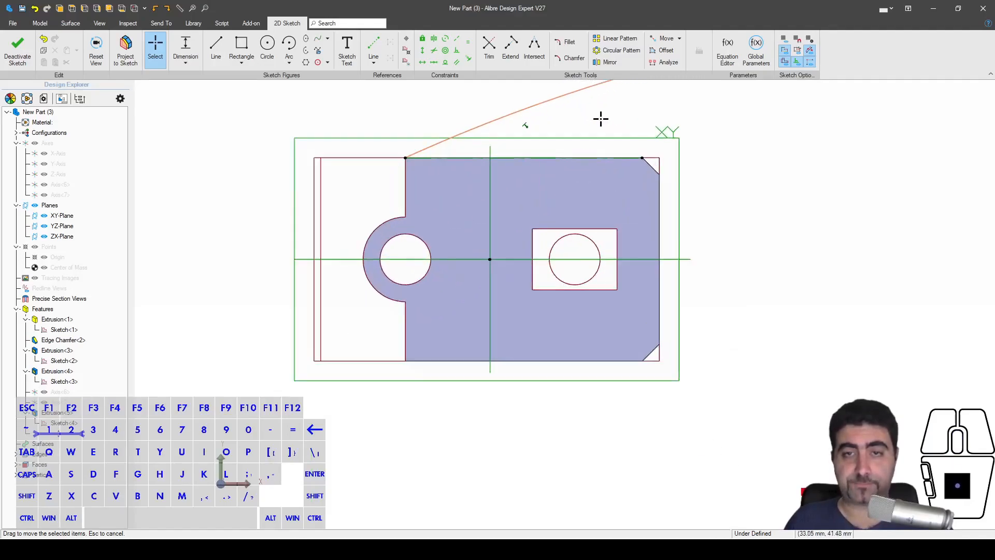
pyautogui.scroll(-1, 622, 223)
pyautogui.scroll(2, 632, 239)
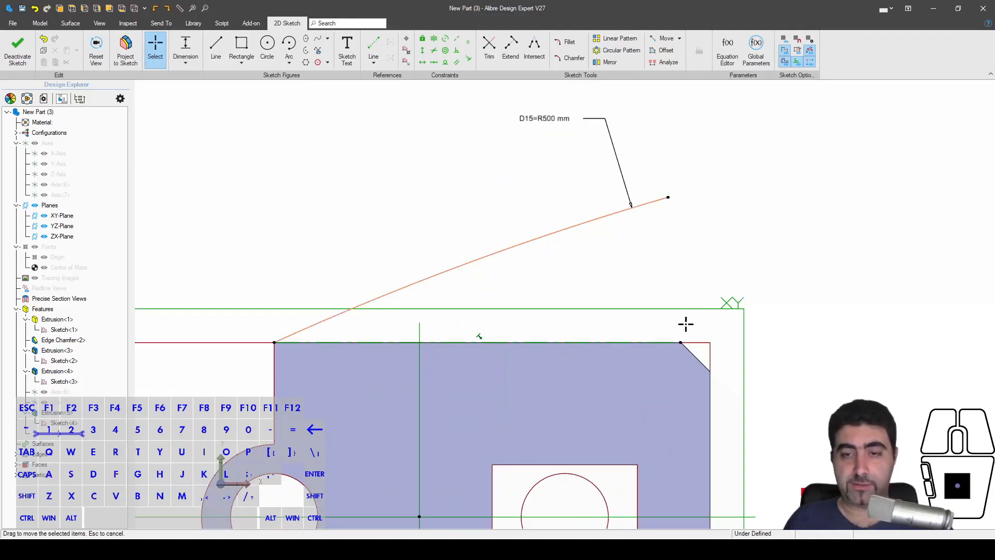
pyautogui.hotkey('shift', 'v')
pyautogui.click(681, 342)
pyautogui.click(668, 197)
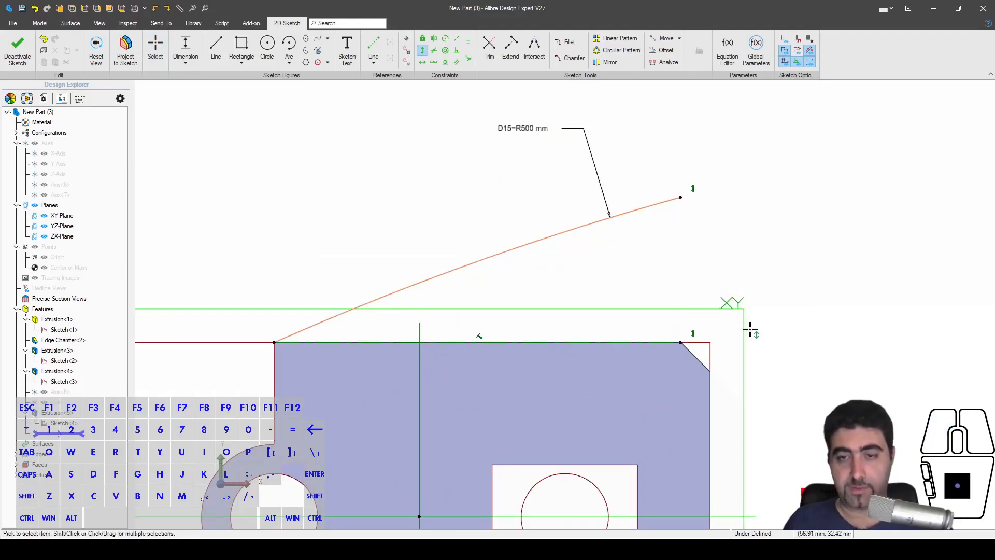
pyautogui.press('Escape')
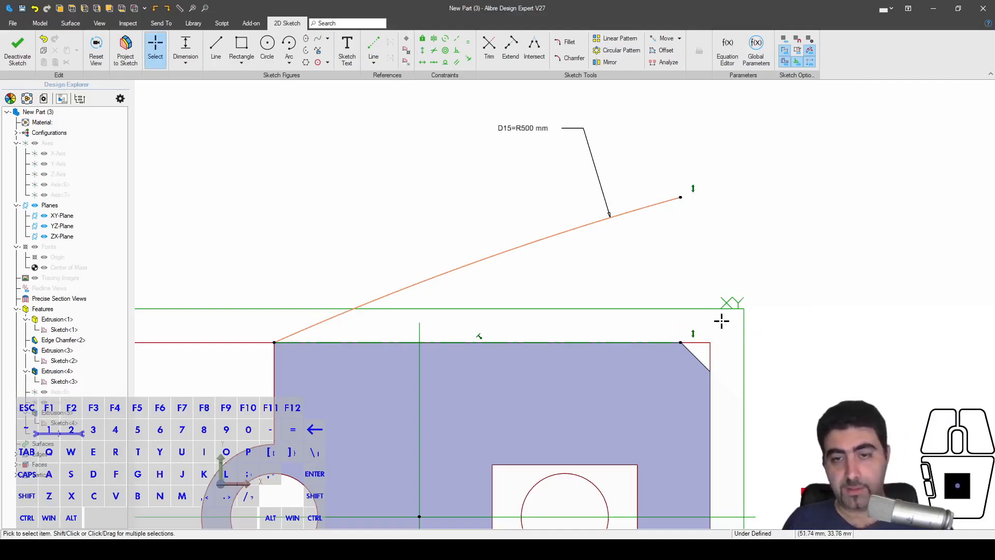
# - Convert the projected top edge to a regular sketch line and close the profile with a vertical line up to the arc's endpoint
pyautogui.click(587, 342)
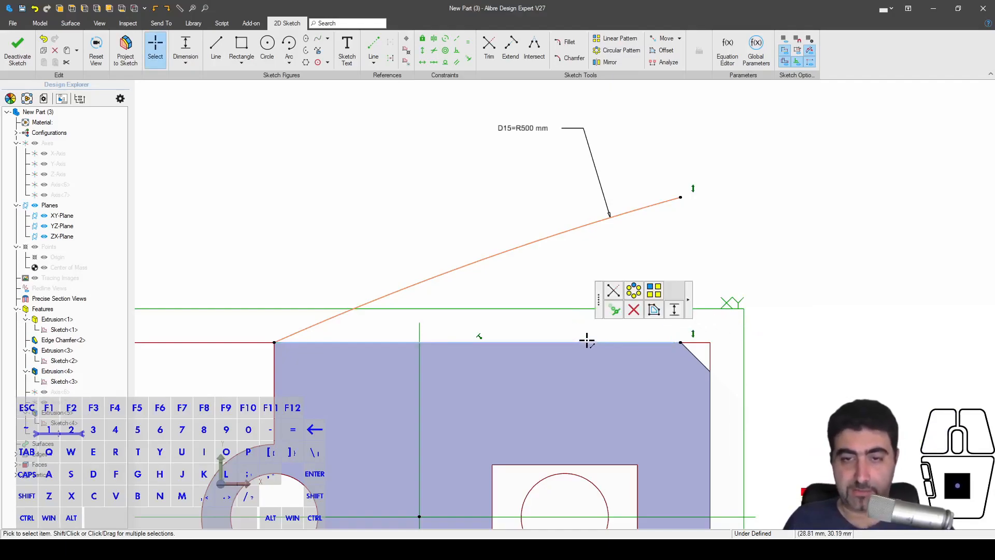
pyautogui.press('Escape')
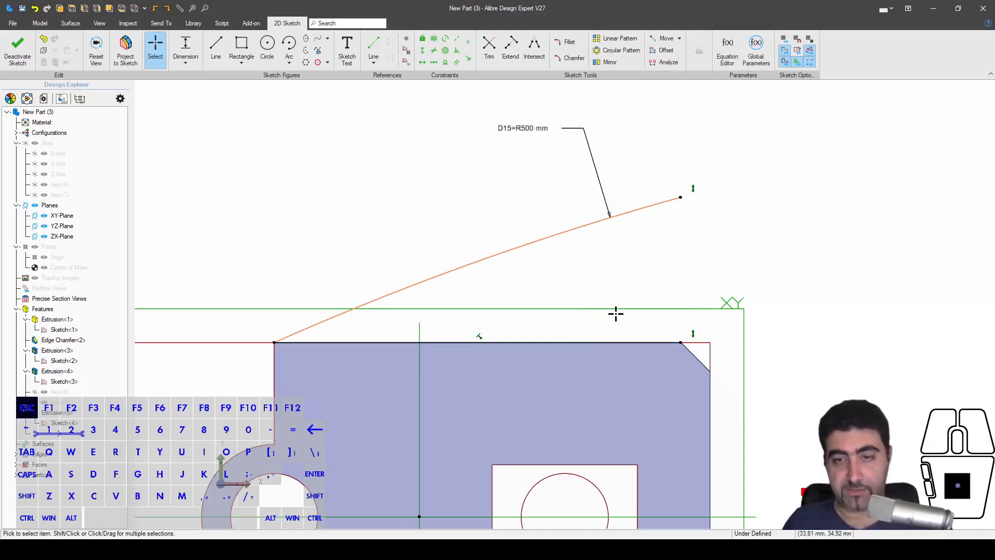
pyautogui.press('l')
pyautogui.click(681, 342)
pyautogui.click(681, 198)
pyautogui.press('Escape')
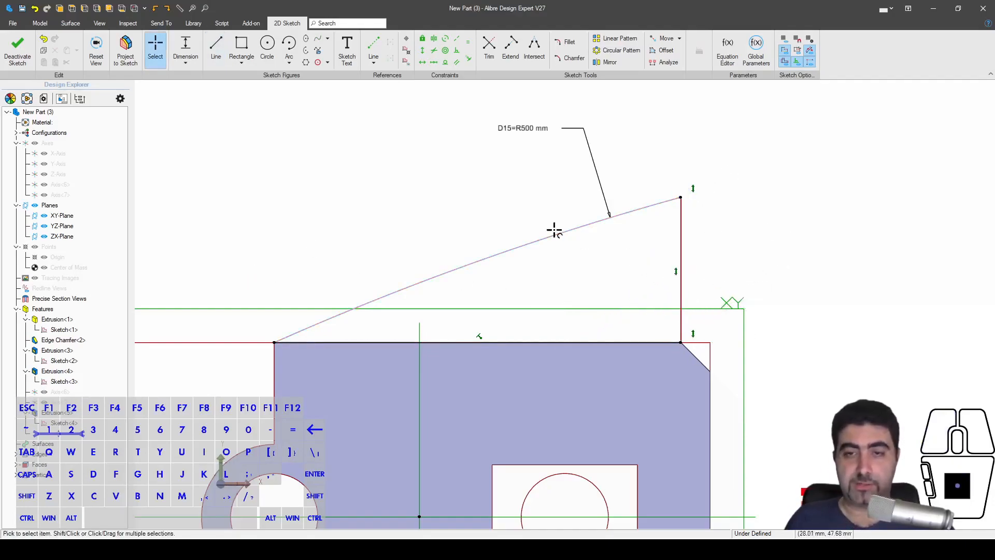
# - Reposition the arc's radius dimension label above the middle of the arc
pyautogui.scroll(-2, 391, 300)
pyautogui.scroll(3, 402, 298)
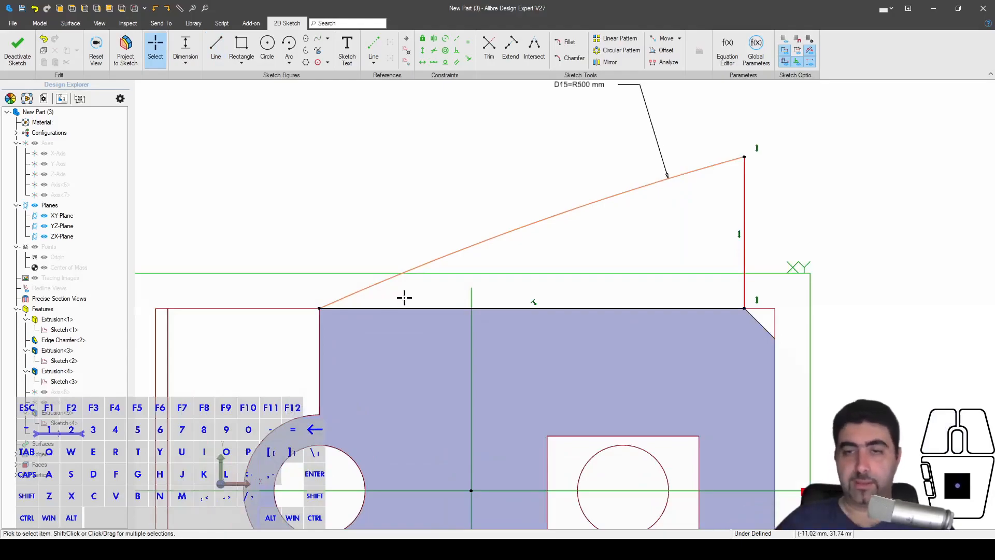
pyautogui.moveTo(589, 83); pyautogui.dragTo(489, 162)
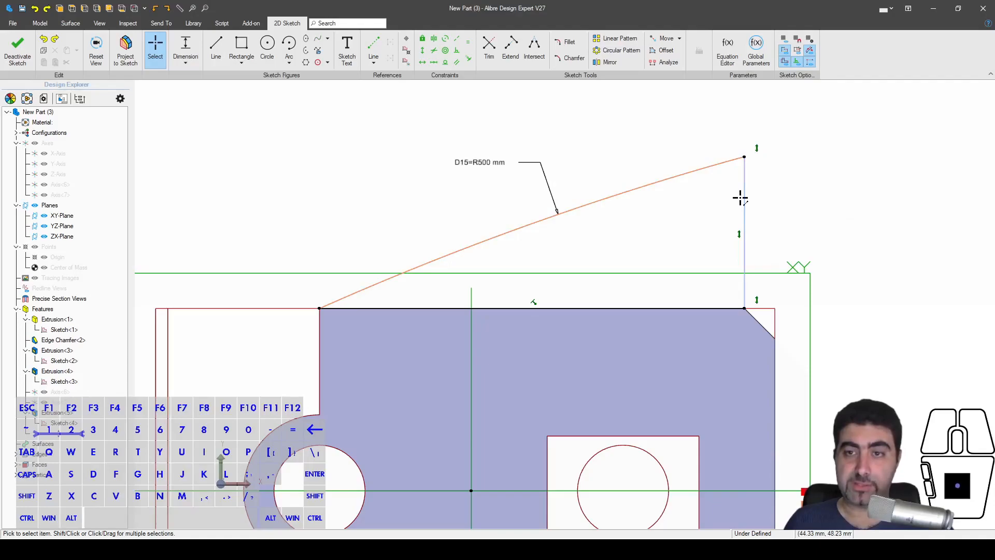
pyautogui.press('Escape')
pyautogui.press('Escape')
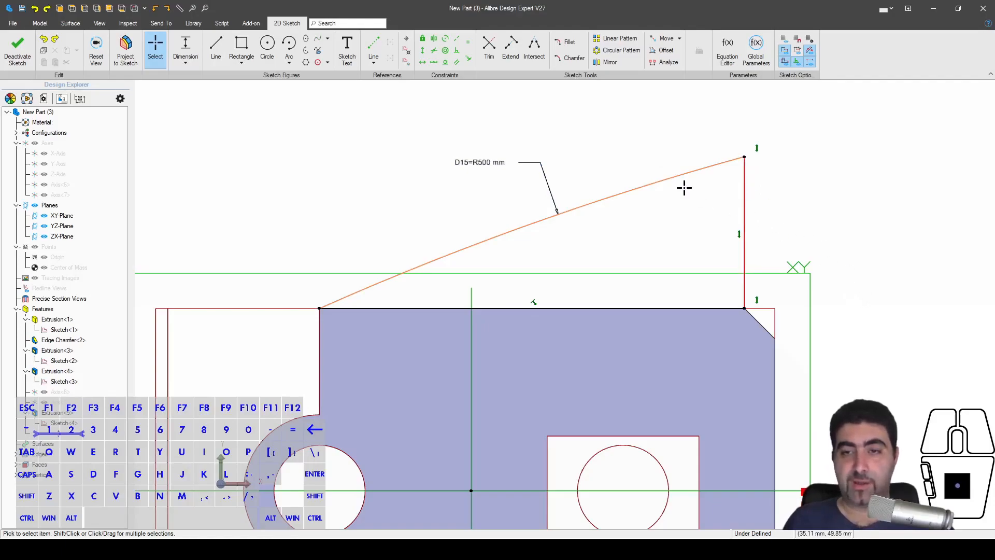
# - Try a coincident constraint between the 500 mm arc's centre point and the vertical line, and undo it
pyautogui.scroll(-8, 689, 174)
pyautogui.press('Escape')
pyautogui.press('c')
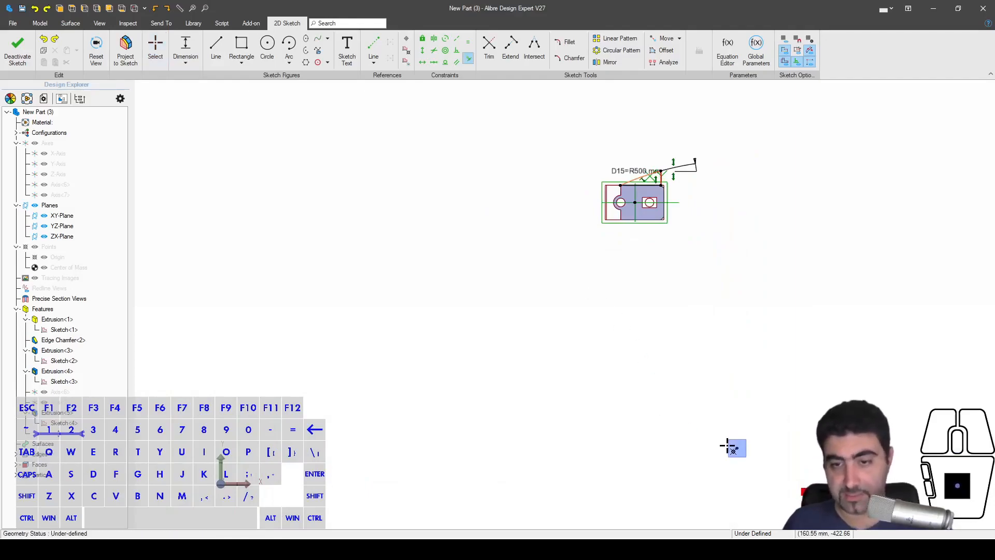
pyautogui.click(734, 449)
pyautogui.scroll(8, 673, 178)
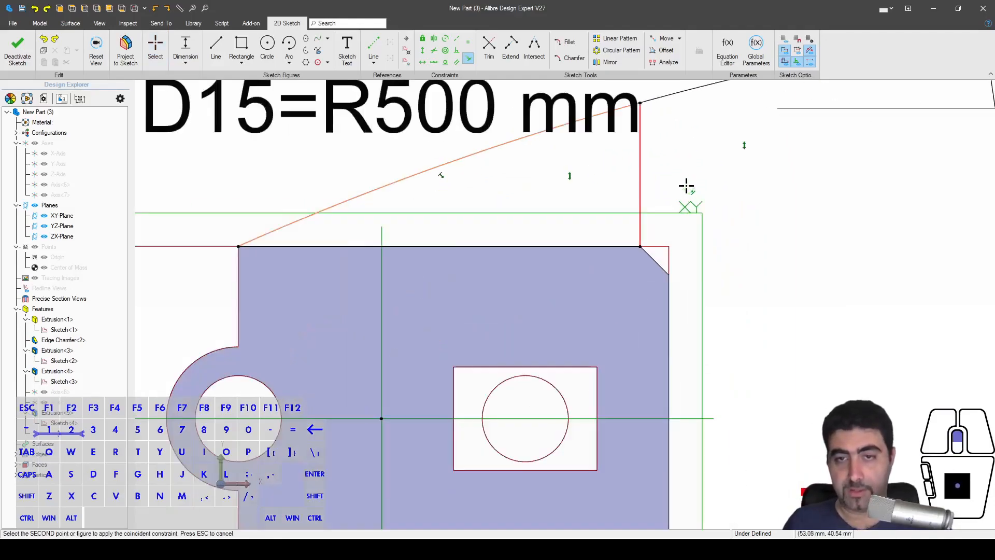
pyautogui.click(639, 151)
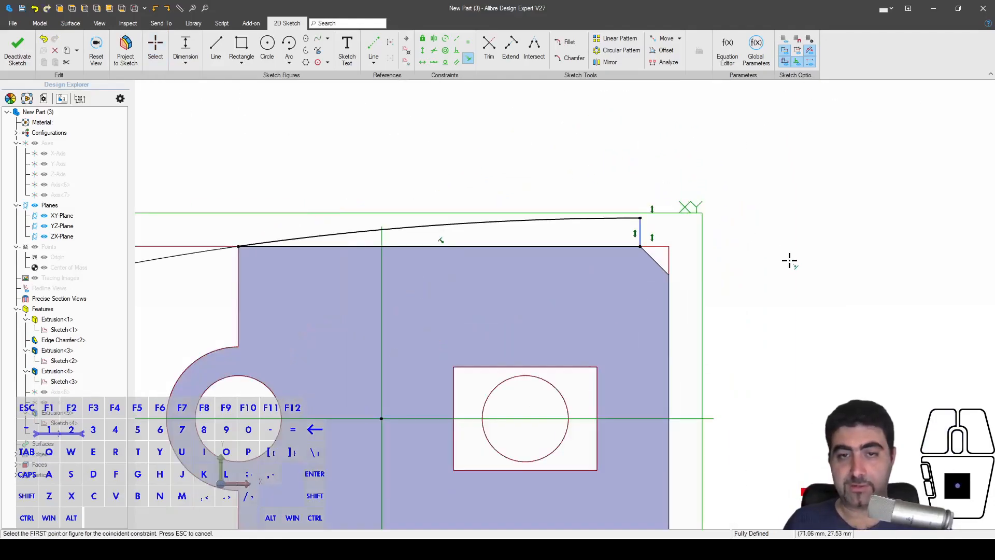
pyautogui.hotkey('ctrl', 'z')
pyautogui.scroll(-10, 715, 362)
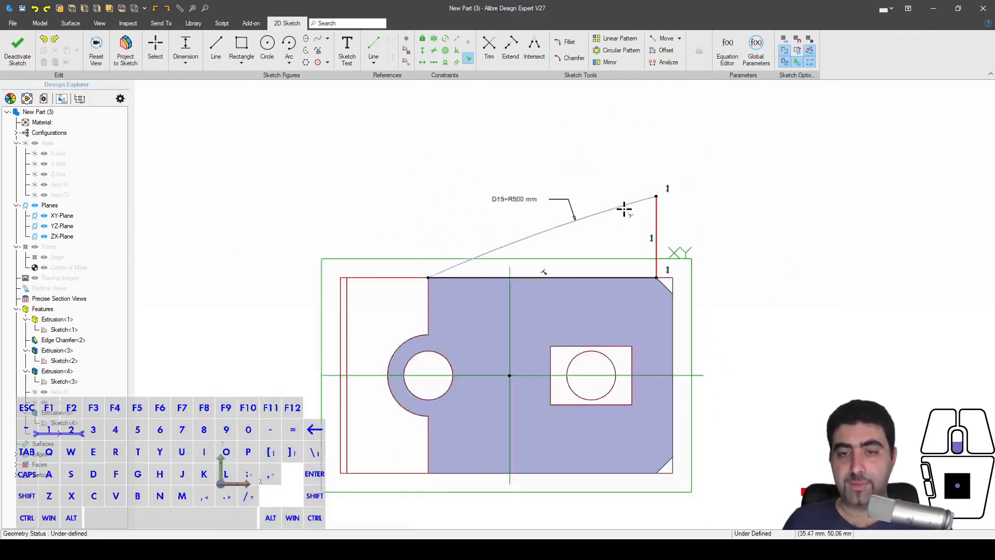
pyautogui.scroll(10, 748, 283)
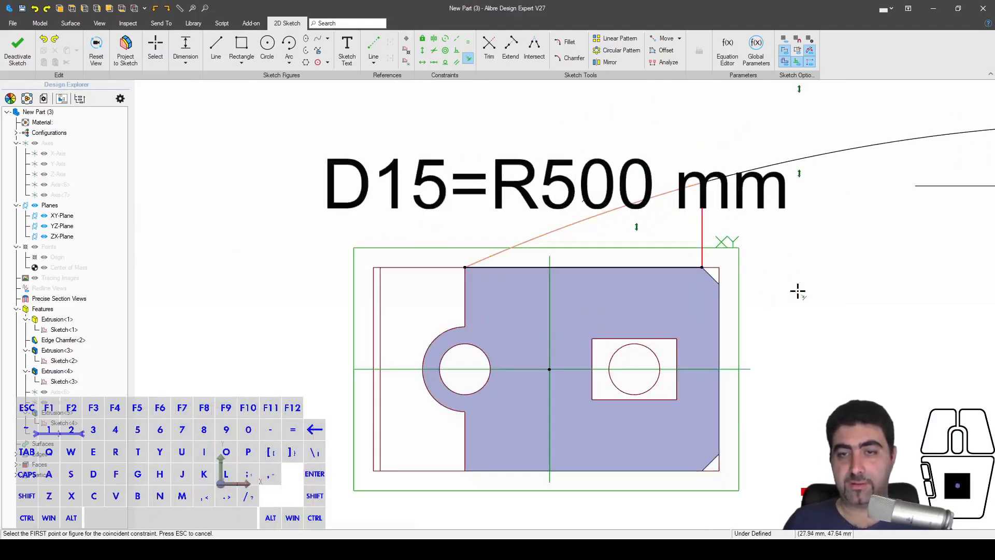
pyautogui.scroll(-2, 655, 162)
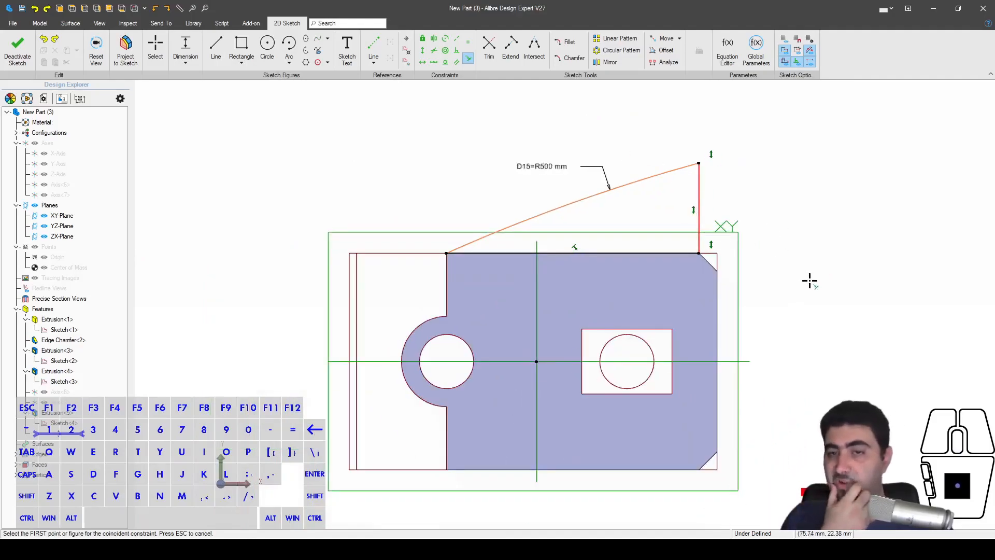
# - Make the arc perpendicular to the vertical line and place its radius dimension label above the arc
pyautogui.click(457, 50)
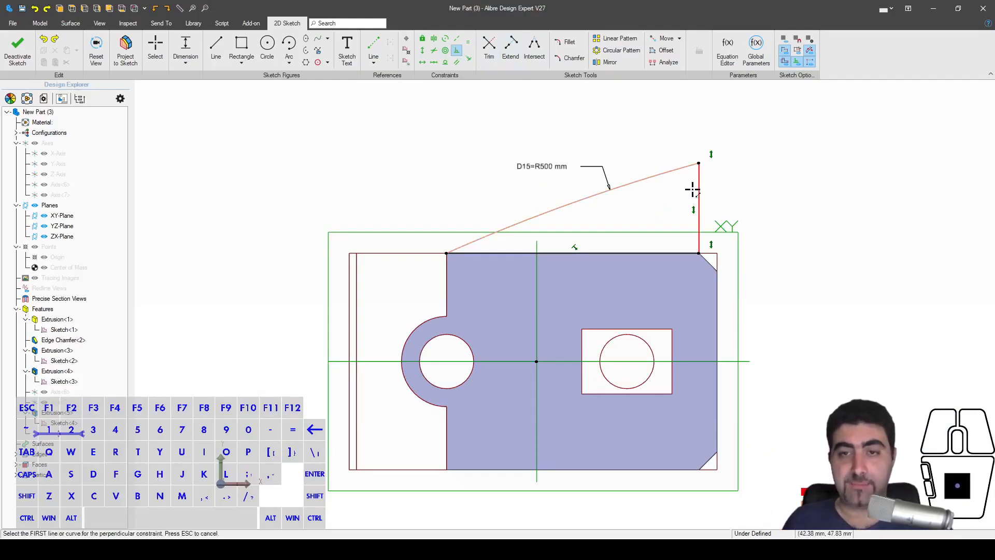
pyautogui.click(457, 51)
pyautogui.click(700, 178)
pyautogui.click(682, 167)
pyautogui.press('Escape')
pyautogui.moveTo(294, 278); pyautogui.dragTo(550, 164)
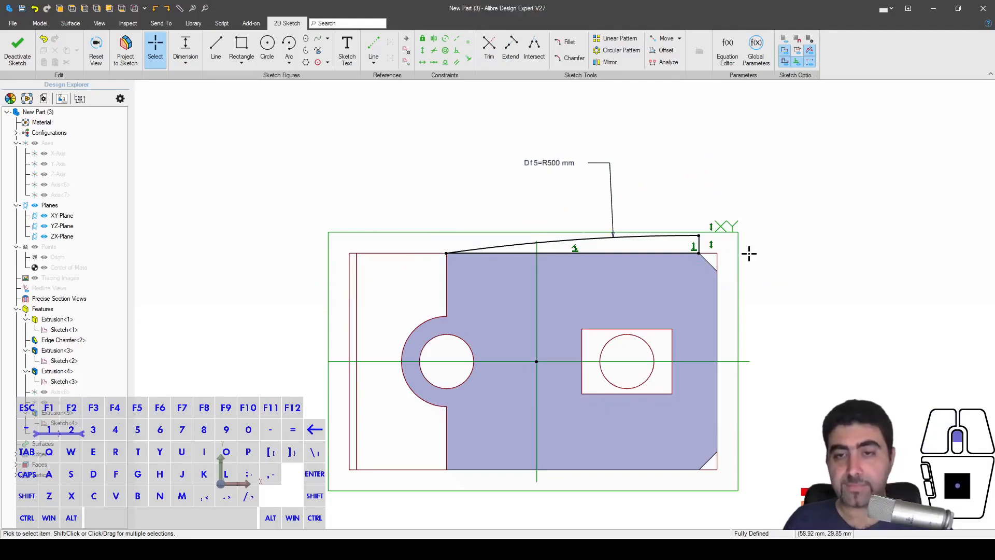
# - Draw a horizontal line outward to the right from the arc's endpoint at the top of the vertical line
pyautogui.scroll(2, 748, 253)
pyautogui.press('l')
pyautogui.click(676, 227)
pyautogui.click(836, 227)
pyautogui.press('Escape')
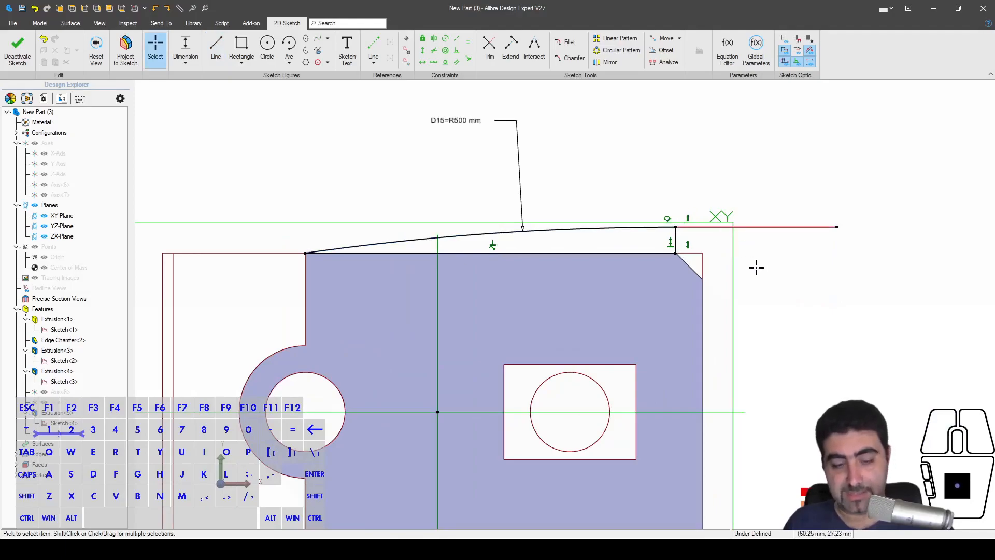
# - Add a driven angle dimension between the vertical line and the horizontal line, and move its label below the corner
pyautogui.press('d')
pyautogui.scroll(3, 736, 264)
pyautogui.click(624, 210)
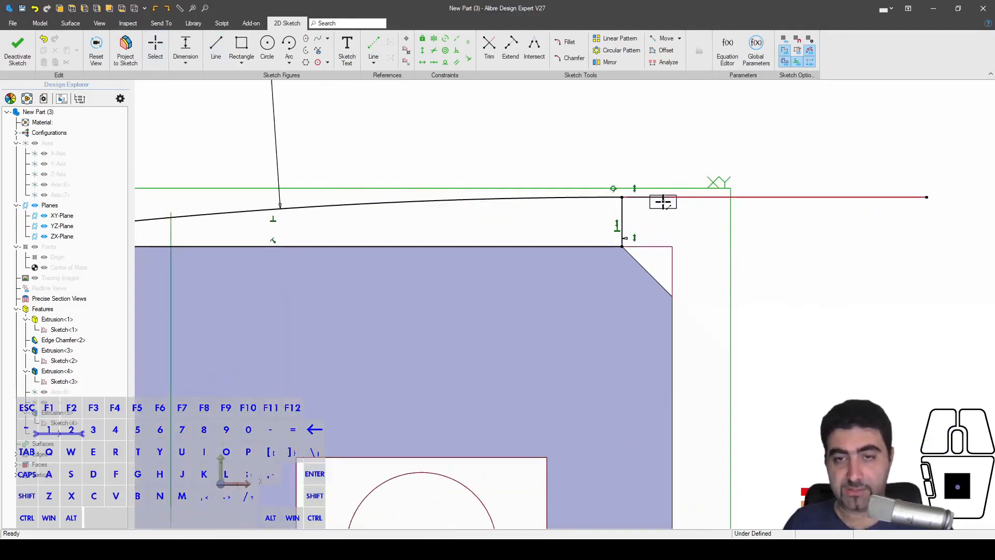
pyautogui.click(660, 199)
pyautogui.click(648, 213)
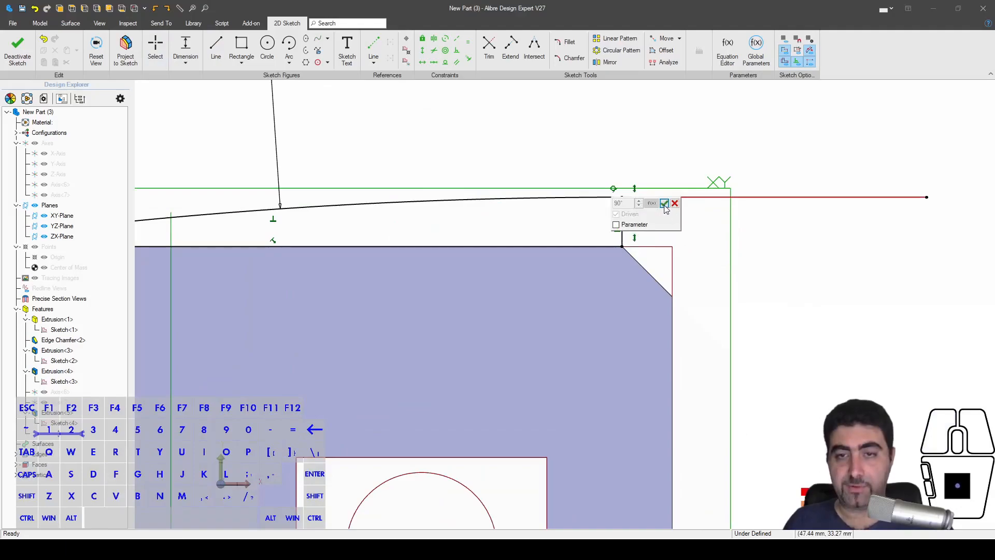
pyautogui.click(665, 204)
pyautogui.press('Escape')
pyautogui.moveTo(656, 220); pyautogui.dragTo(815, 297)
pyautogui.scroll(-3, 778, 165)
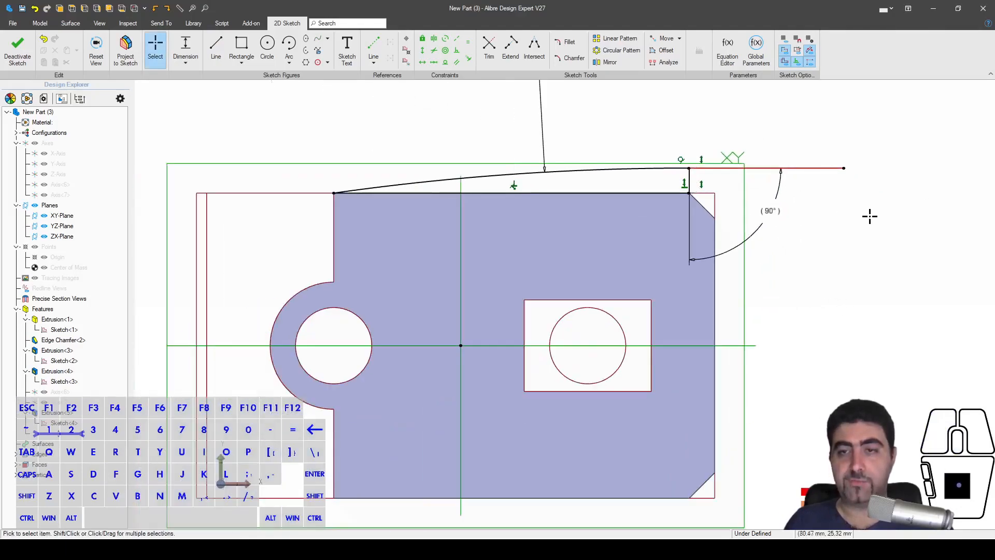
# - Delete the horizontal line extending from the arc's endpoint together with its angle dimension
pyautogui.moveTo(882, 213); pyautogui.dragTo(772, 144)
pyautogui.press('Delete')
pyautogui.press('Escape')
# - Extrude the arc-topped profile as a boss with the To Geometry type, using the block's far side as the target
pyautogui.press('e')
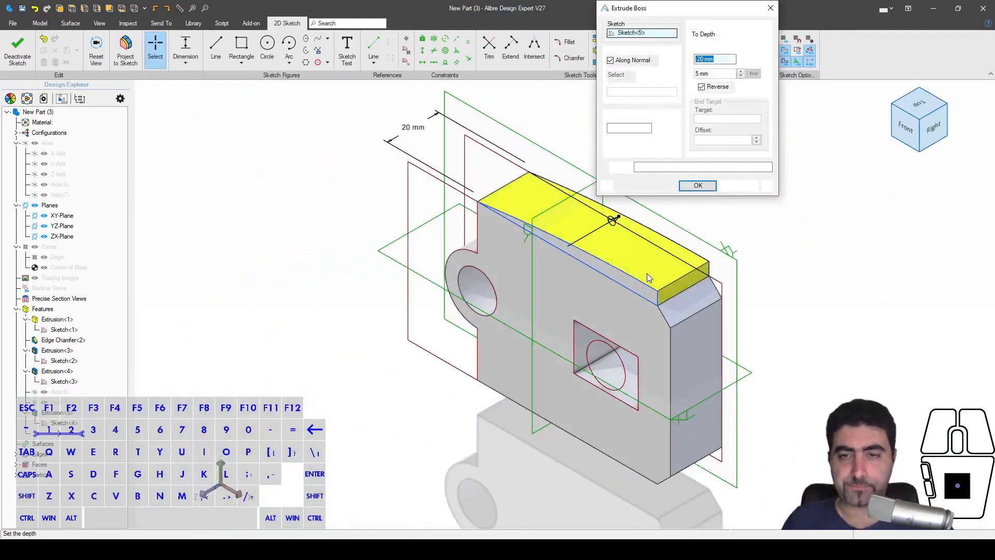
pyautogui.click(728, 33)
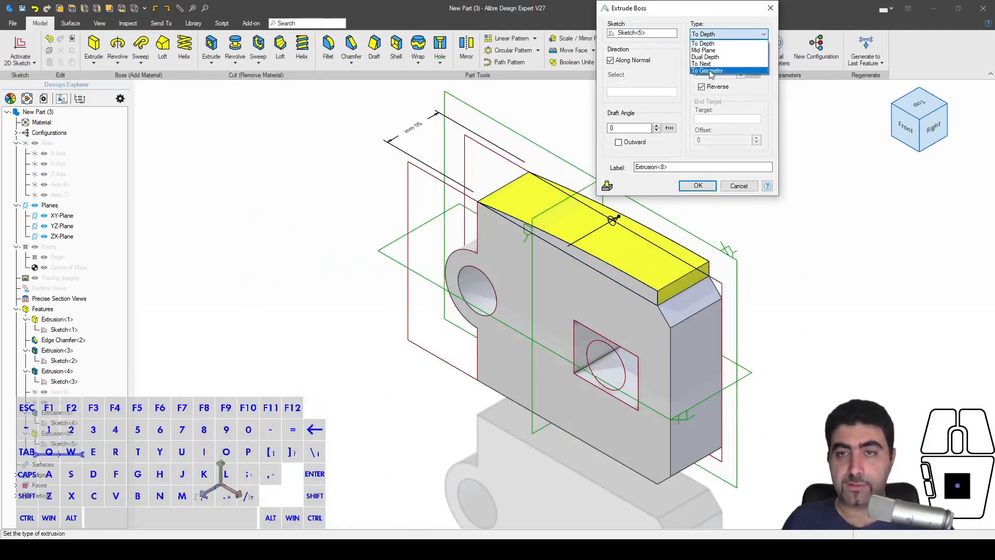
pyautogui.click(710, 71)
pyautogui.moveTo(772, 274); pyautogui.dragTo(712, 306, button='middle')
pyautogui.click(719, 257)
pyautogui.click(717, 254)
pyautogui.click(697, 185)
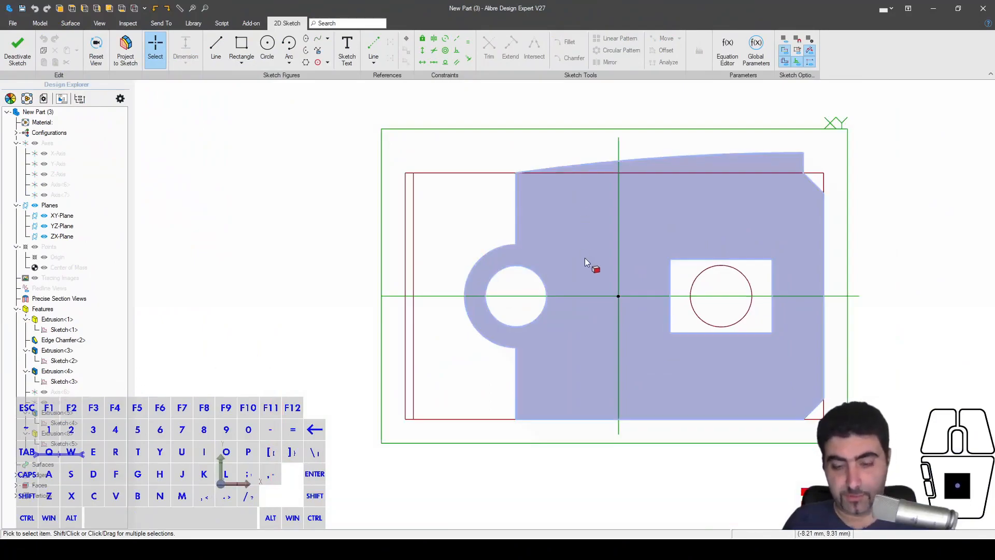
# - In the new front-face sketch, draw a vertical line between the two holes from the bottom edge to above the curved top edge
pyautogui.press('l')
pyautogui.click(601, 419)
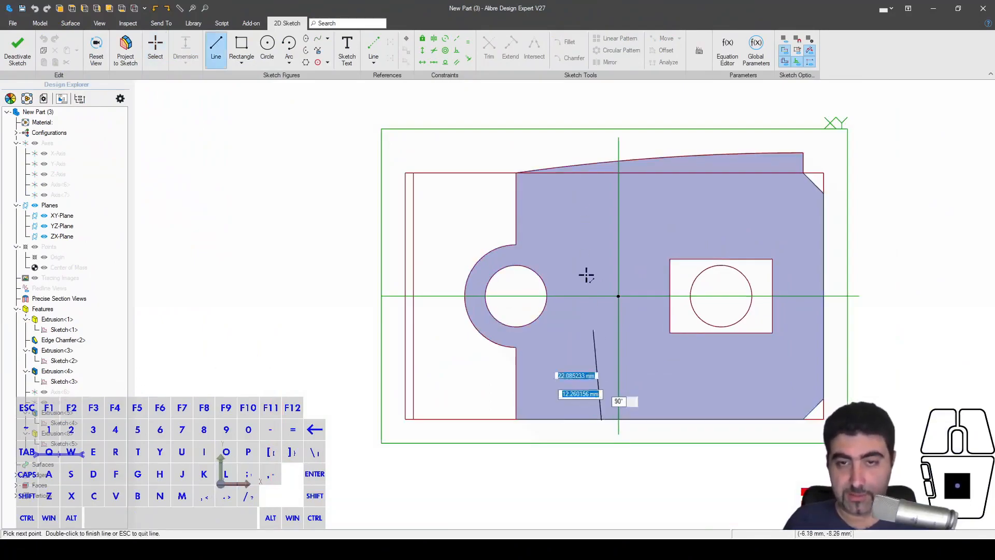
pyautogui.click(601, 139)
pyautogui.press('Escape')
pyautogui.press('Escape')
# - Make the vertical line's upper endpoint coincident with the curved top edge and its lower endpoint coincident with the bottom edge
pyautogui.hotkey('shift', 'c')
pyautogui.click(601, 138)
pyautogui.click(657, 158)
pyautogui.click(604, 419)
pyautogui.click(580, 419)
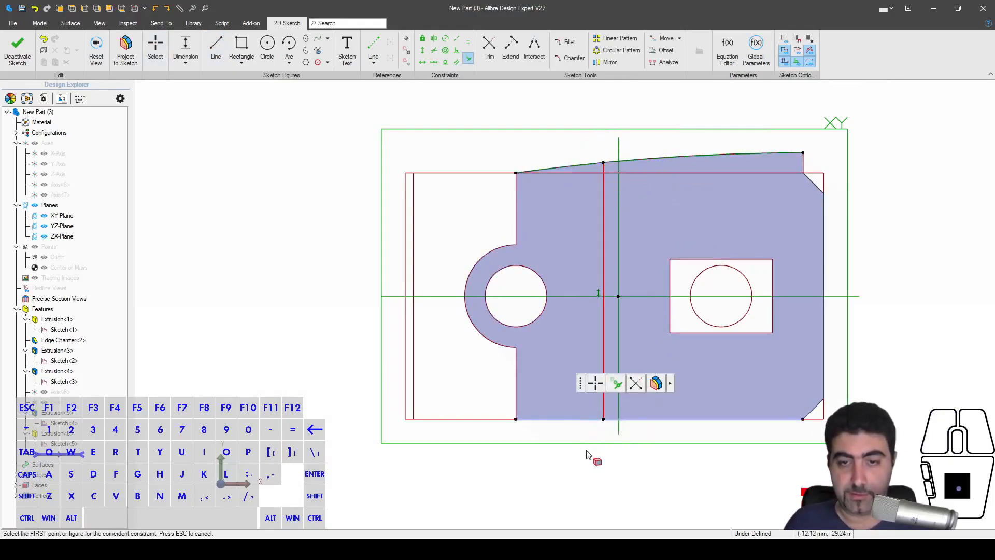
pyautogui.press('Escape')
# - From the vertical line's upper endpoint, draw connected lines outward toward the round hole, straight down, and a short step back inward
pyautogui.scroll(-1, 594, 293)
pyautogui.scroll(2, 595, 293)
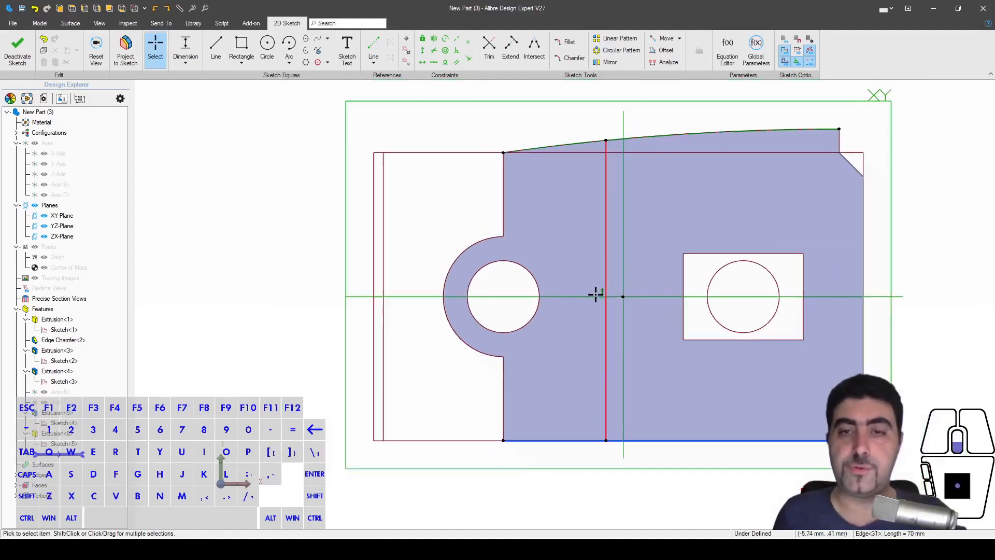
pyautogui.press('l')
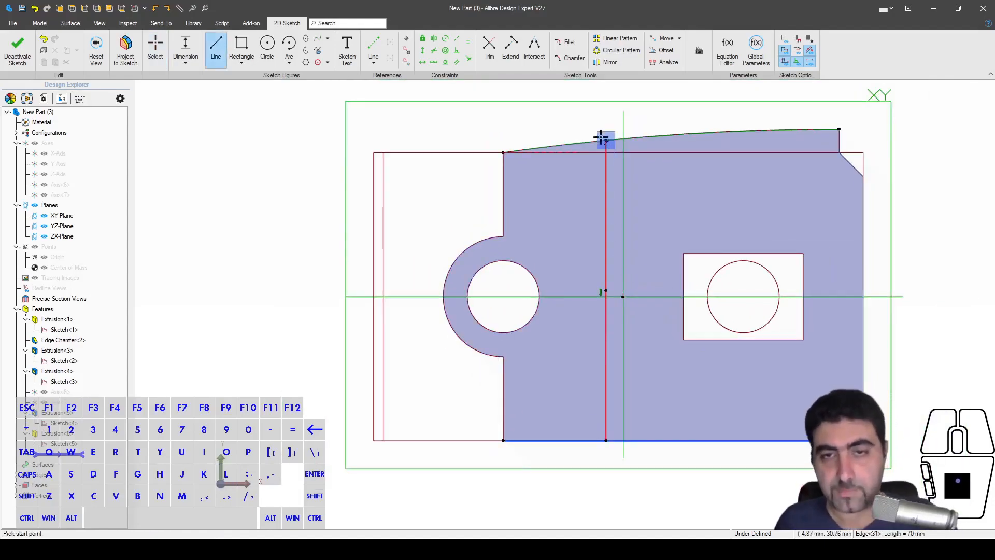
pyautogui.scroll(2, 605, 140)
pyautogui.click(605, 140)
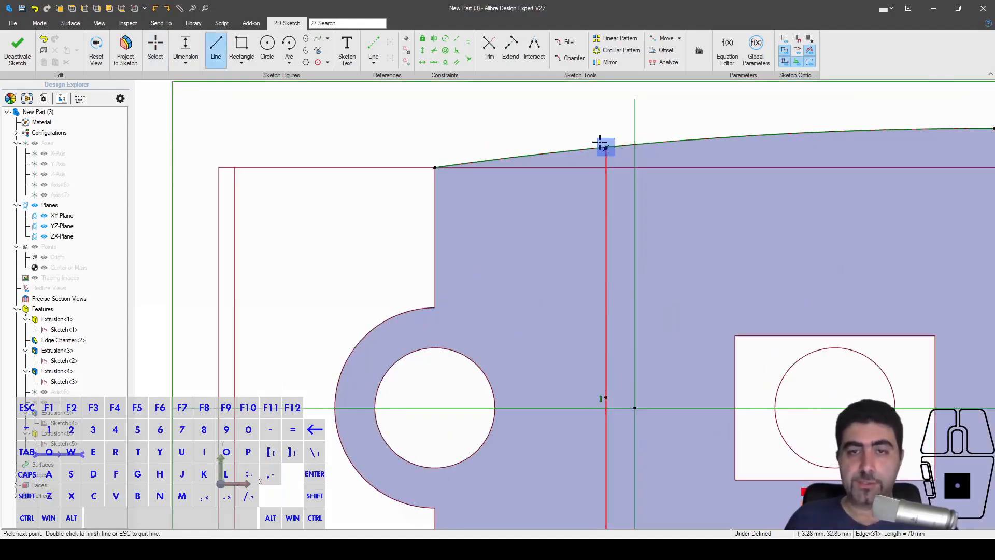
pyautogui.click(517, 148)
pyautogui.click(517, 305)
pyautogui.click(556, 306)
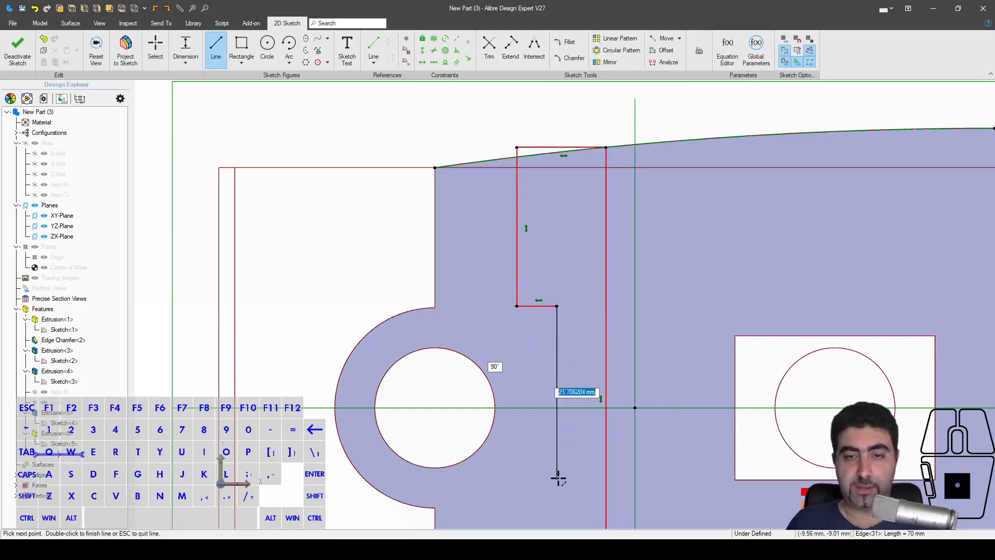
# - Continue the stepped profile with a line down, a short step outward toward the hole side, and a final line down to the bottom edge
pyautogui.scroll(-3, 558, 474)
pyautogui.scroll(3, 542, 331)
pyautogui.scroll(1, 546, 415)
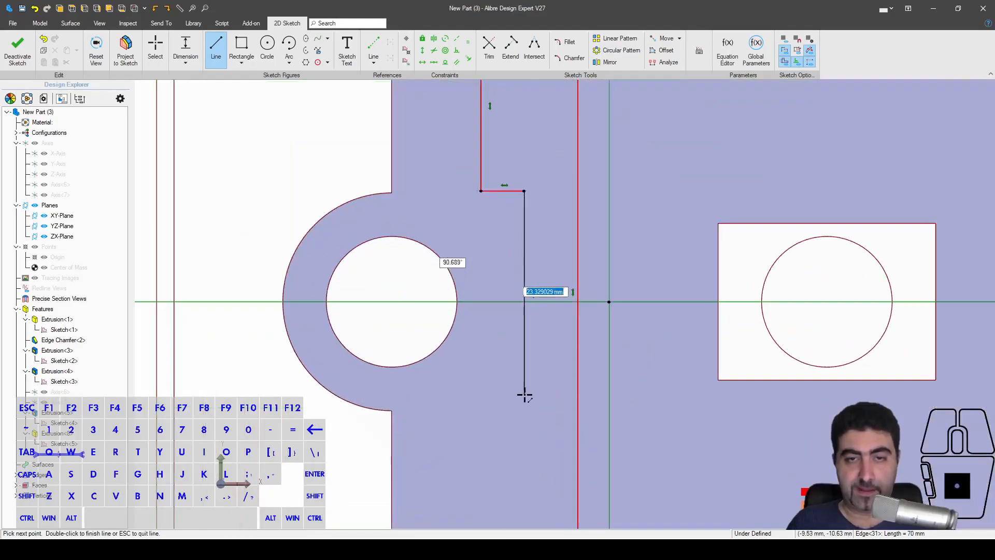
pyautogui.click(524, 395)
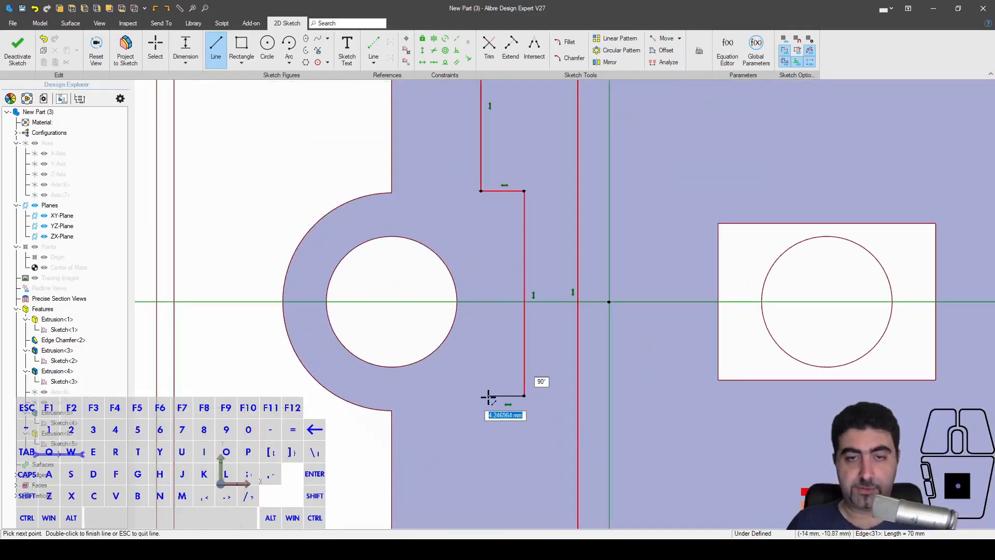
pyautogui.click(493, 396)
pyautogui.scroll(-3, 494, 398)
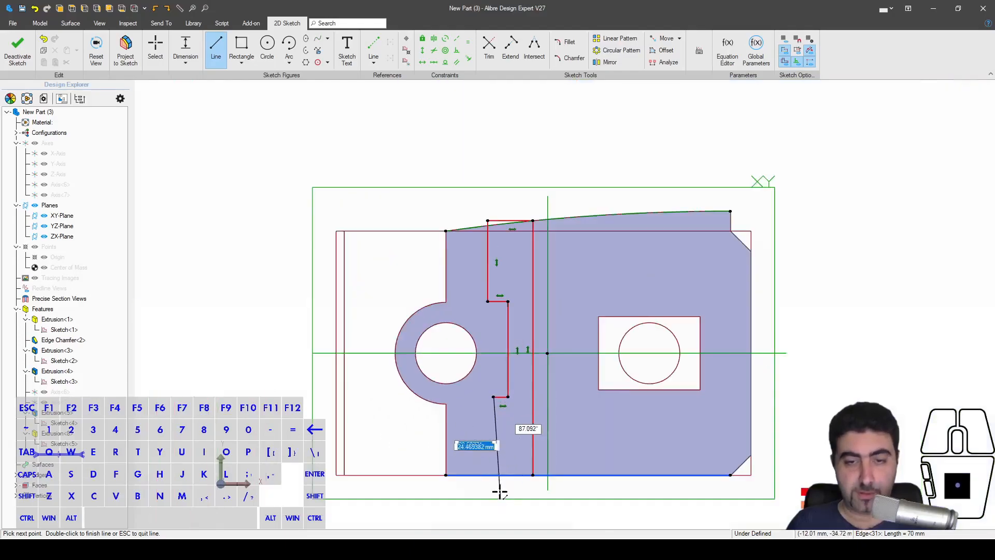
pyautogui.scroll(3, 500, 482)
pyautogui.click(486, 466)
pyautogui.press('Escape')
# - Dimension the distance between the stepped profile's lowest vertical segment and the long vertical line as 10 mm
pyautogui.press('d')
pyautogui.click(487, 396)
pyautogui.click(571, 402)
pyautogui.press('Escape')
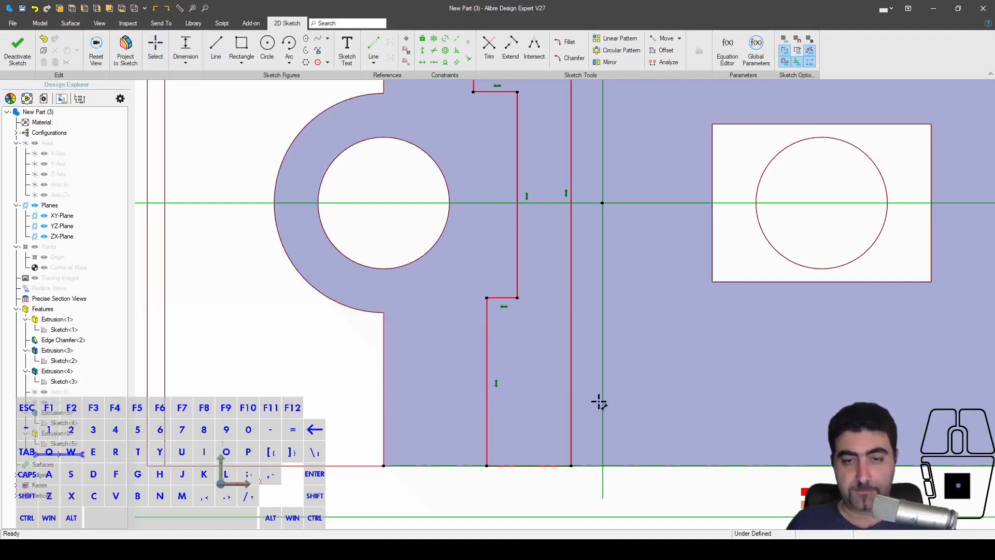
pyautogui.click(570, 415)
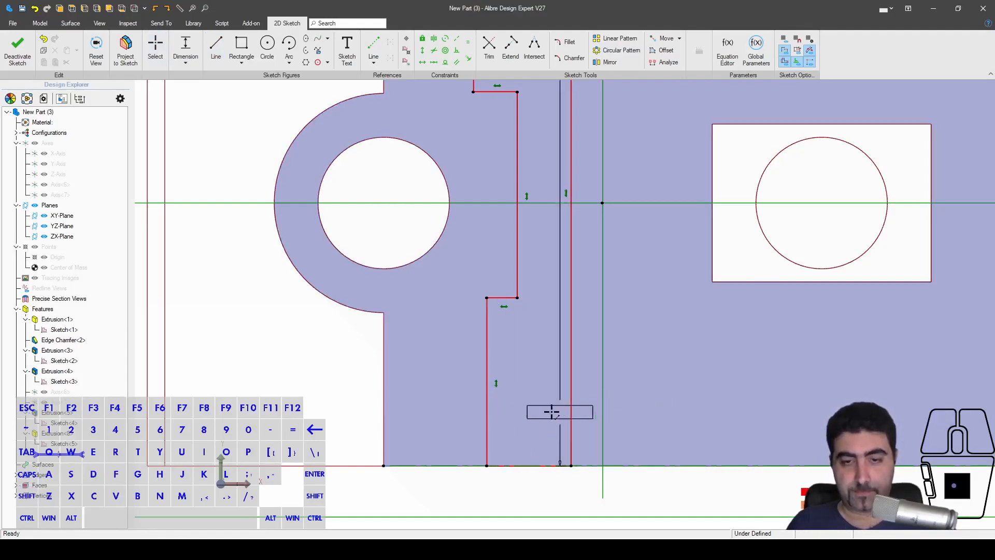
pyautogui.click(487, 412)
pyautogui.click(662, 419)
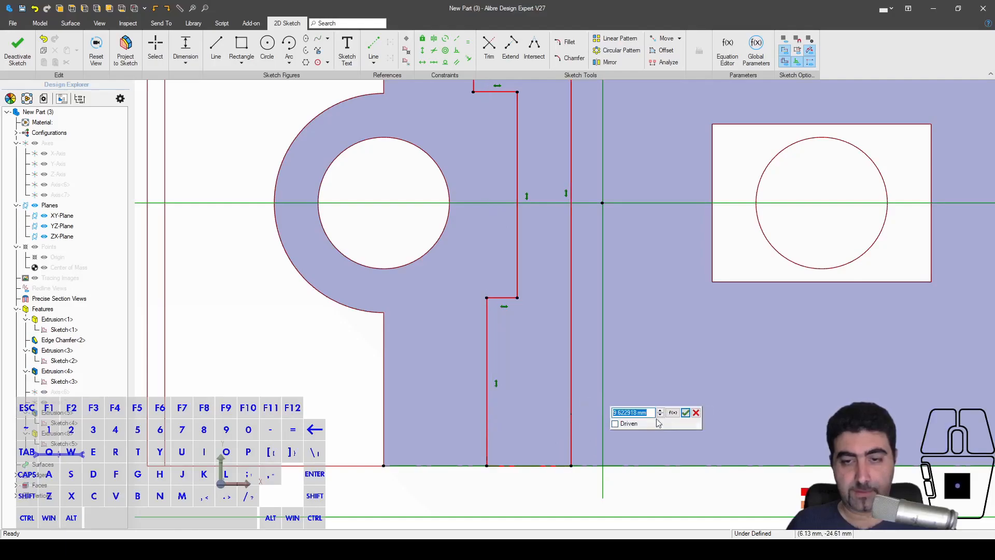
pyautogui.write('10')
pyautogui.press('Return')
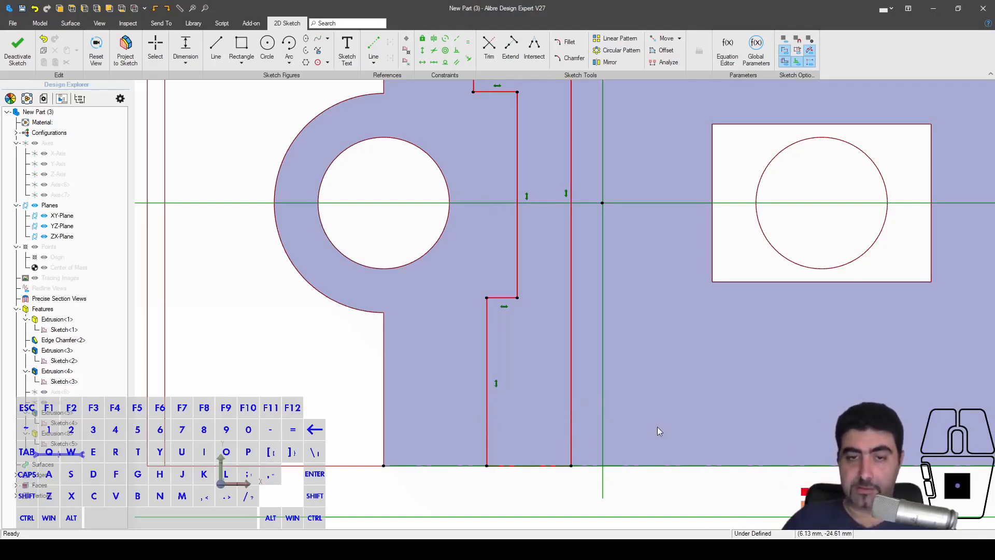
# - Dimension the distance between the stepped profile's middle vertical segment and the long vertical line as 6 mm
pyautogui.click(515, 247)
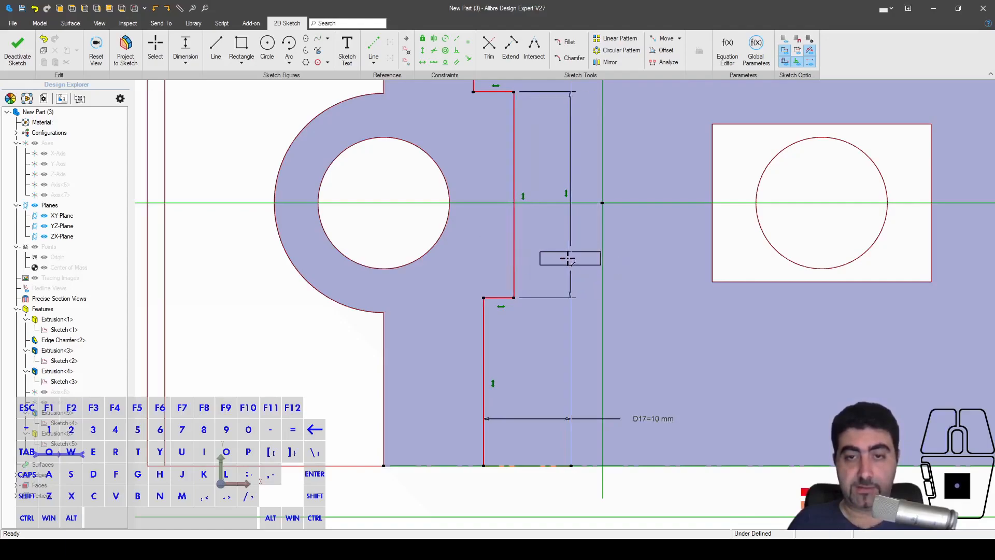
pyautogui.click(622, 259)
pyautogui.write('6.527448')
pyautogui.press('Return')
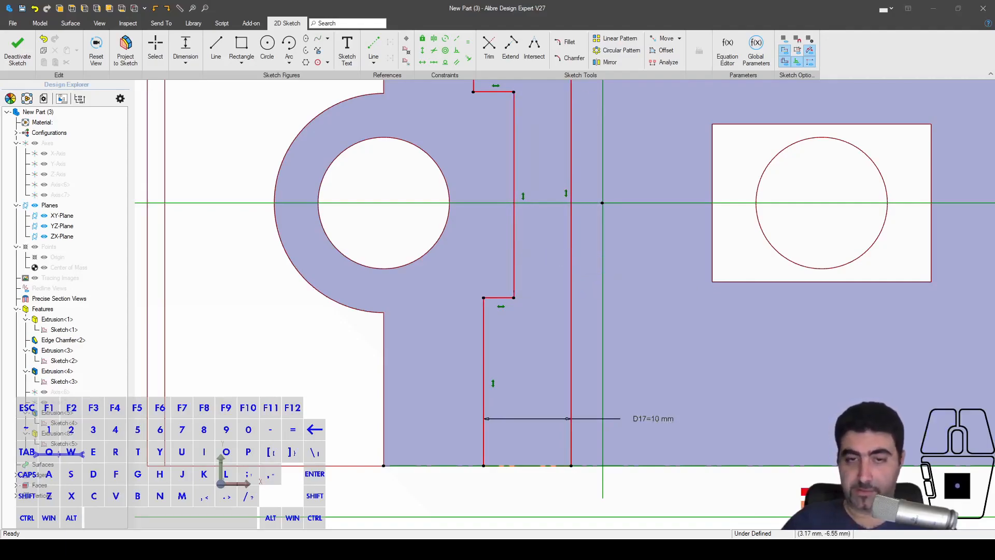
# - Dimension the distance between the stepped profile's uppermost vertical segment and the long vertical line as 12 mm
pyautogui.moveTo(715, 229); pyautogui.dragTo(582, 362, button='middle')
pyautogui.click(456, 170)
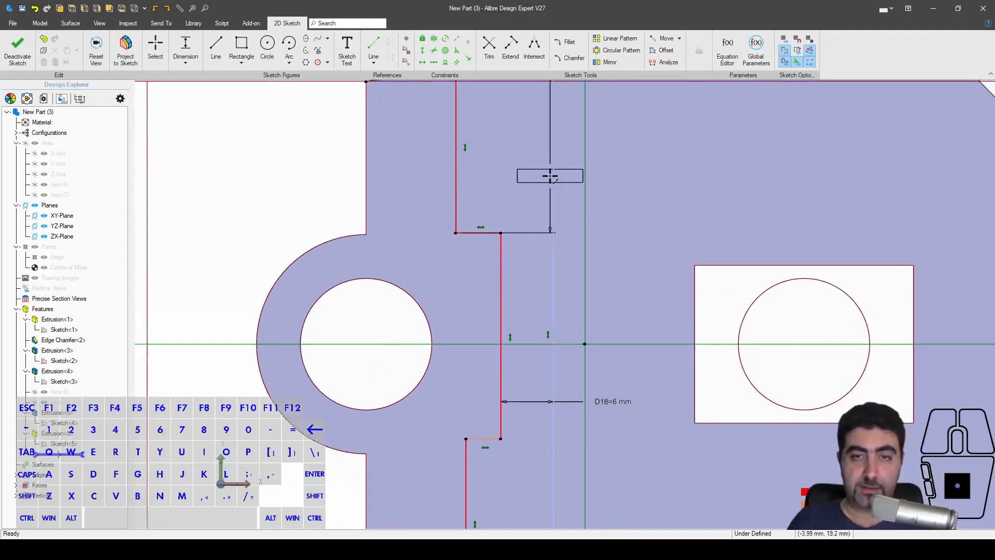
pyautogui.click(628, 180)
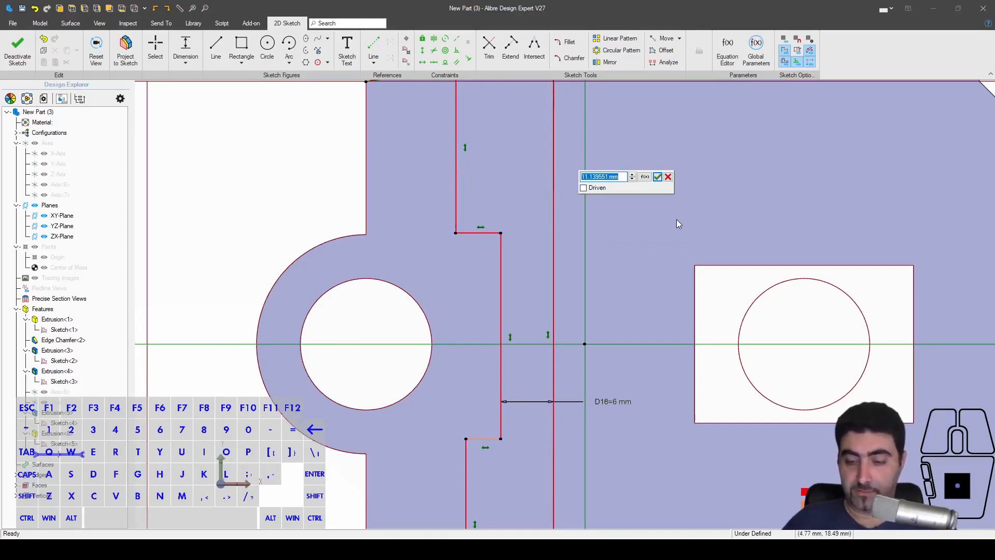
pyautogui.write('12')
pyautogui.press('Return')
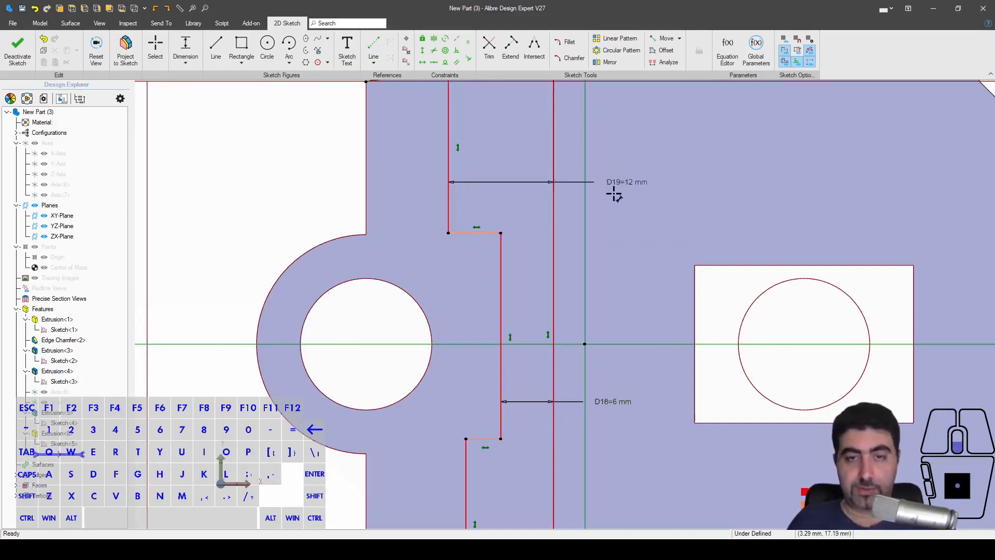
pyautogui.press('Escape')
# - Apply an equal constraint between the stepped profile's upper and middle vertical segments
pyautogui.scroll(-3, 615, 195)
pyautogui.click(520, 157)
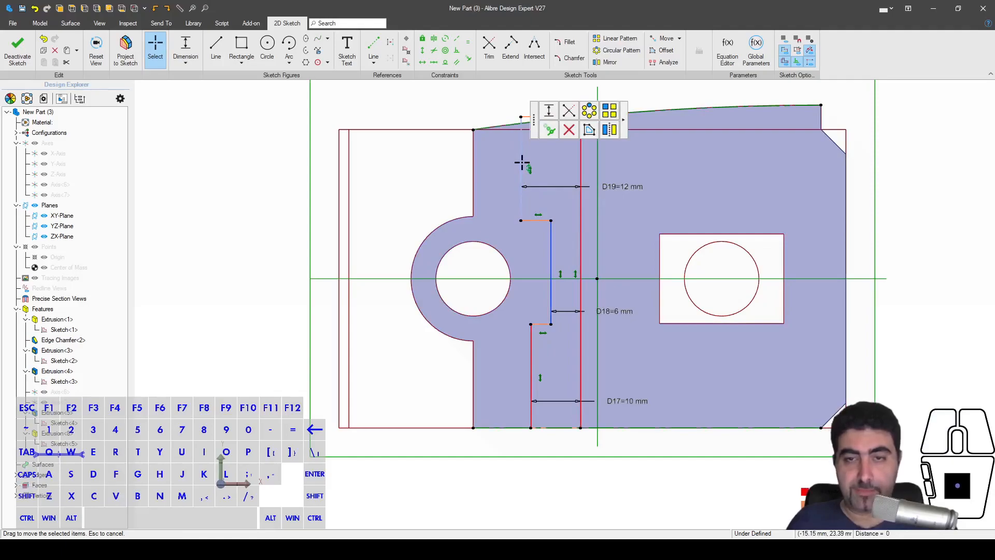
pyautogui.press('=')
pyautogui.click(551, 252)
pyautogui.click(520, 149)
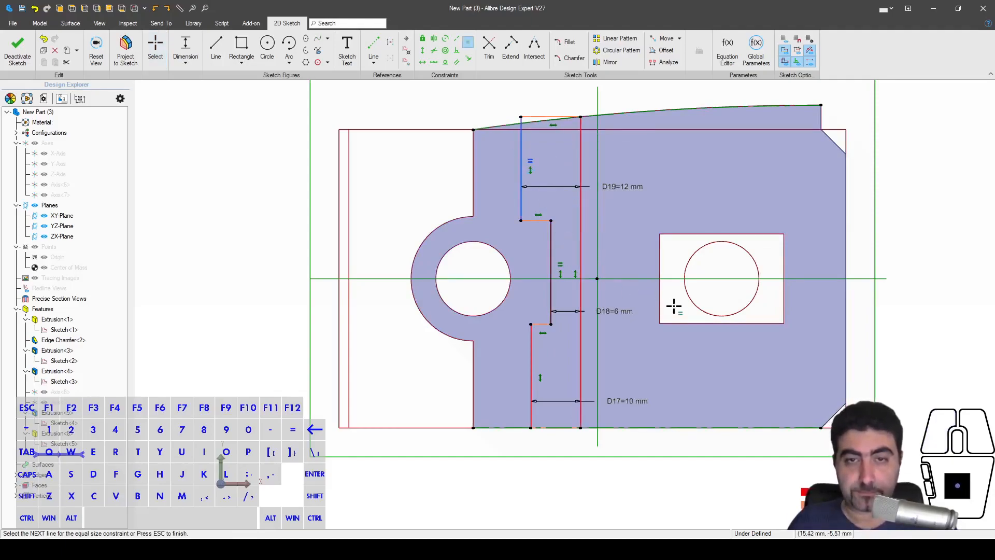
pyautogui.press('Escape')
# - Dimension the length of the stepped profile's upper vertical segment as 20 mm
pyautogui.click(522, 152)
pyautogui.click(499, 154)
pyautogui.write('20.860158')
pyautogui.press('Return')
# - Dimension the long vertical line's length as 62.5 mm
pyautogui.click(581, 214)
pyautogui.click(627, 244)
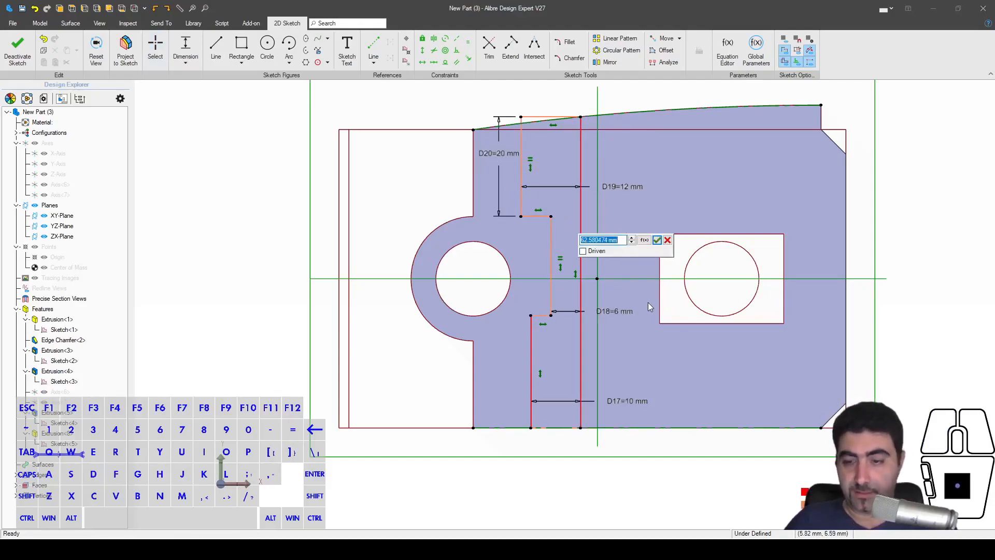
pyautogui.write('62')
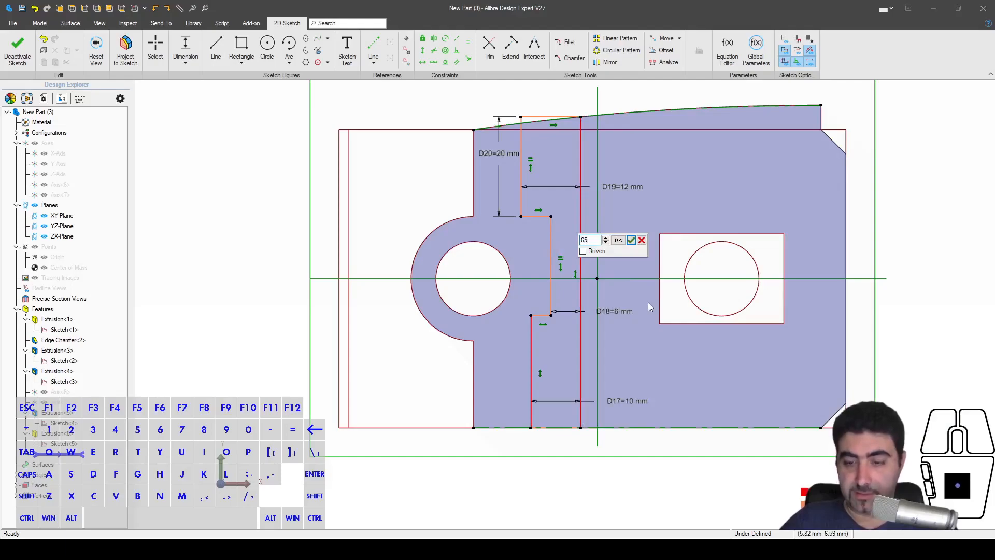
pyautogui.write('.5')
pyautogui.press('Return')
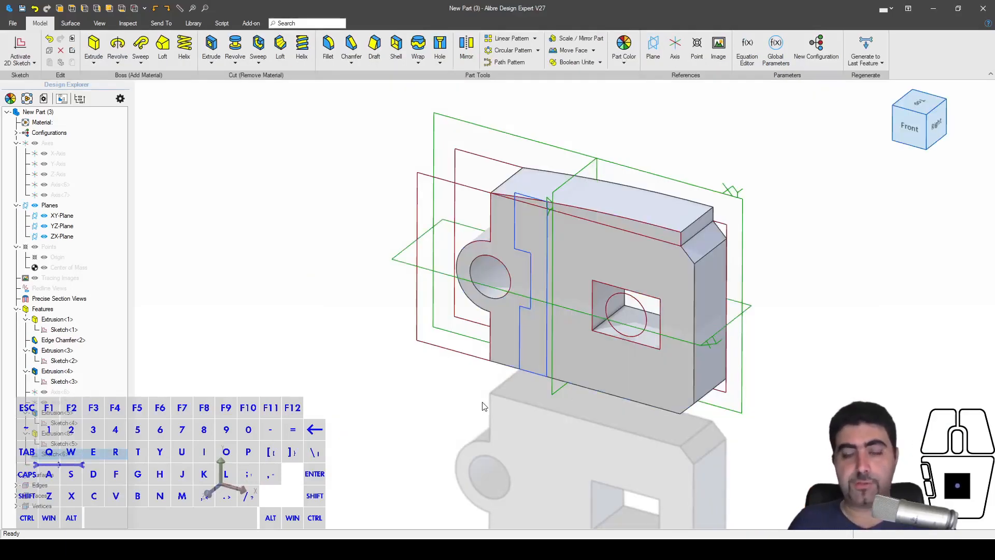
# - Reopen the stepped-profile sketch for editing and try inserting an axis from its long vertical line
pyautogui.moveTo(555, 408); pyautogui.dragTo(605, 363, button='middle')
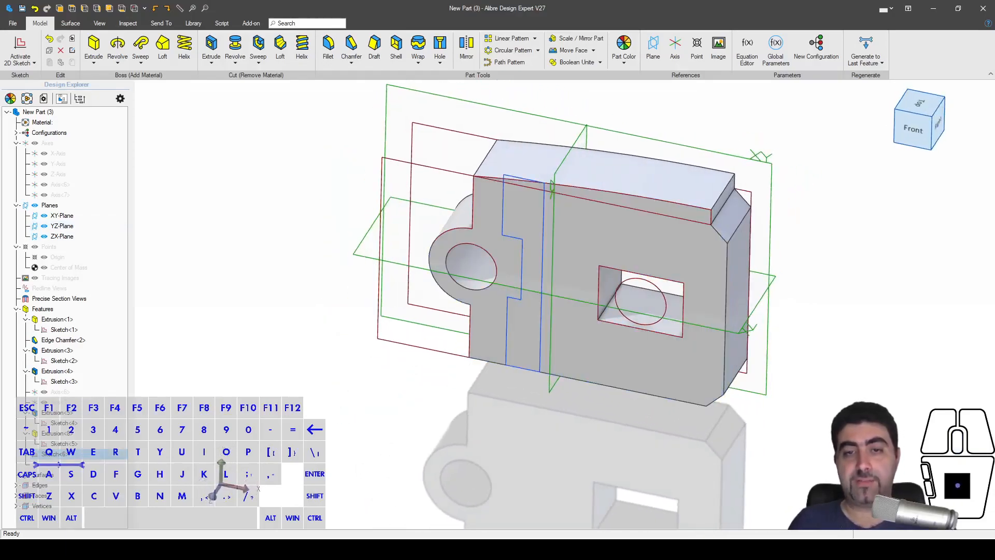
pyautogui.rightClick(64, 455)
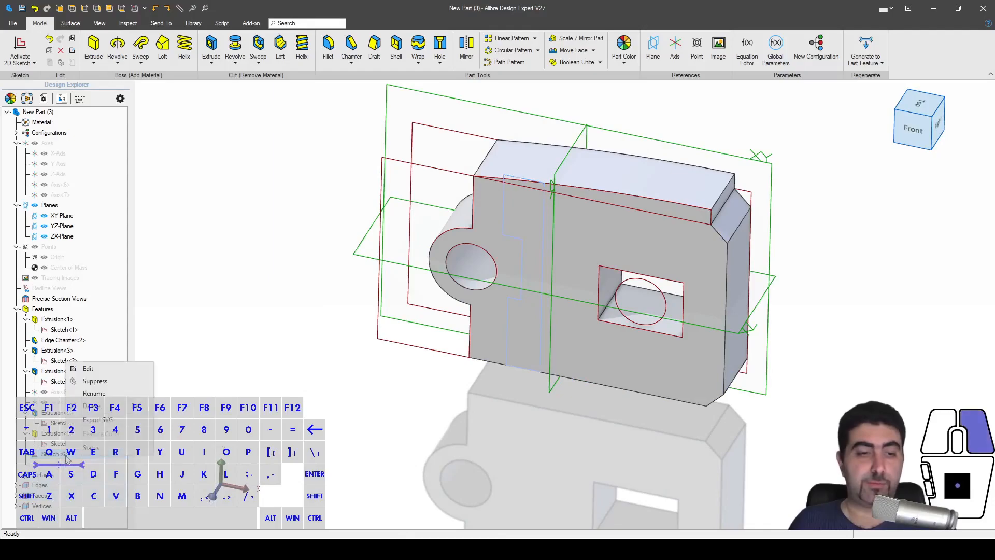
pyautogui.click(89, 371)
pyautogui.click(546, 176)
pyautogui.click(407, 61)
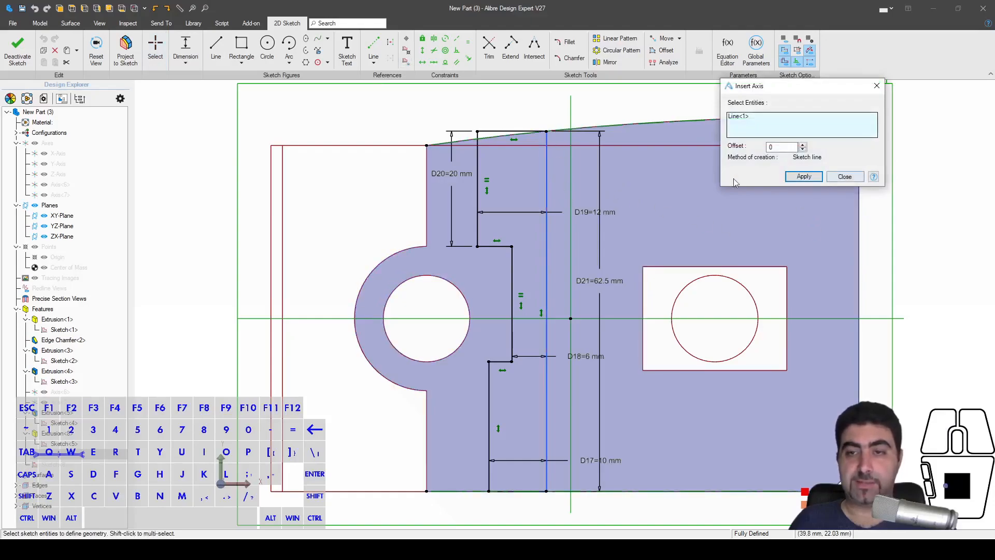
pyautogui.press('Escape')
# - Exit the stepped-profile sketch and clear its selection in the model
pyautogui.scroll(-3, 499, 155)
pyautogui.moveTo(554, 259); pyautogui.dragTo(387, 338, button='middle')
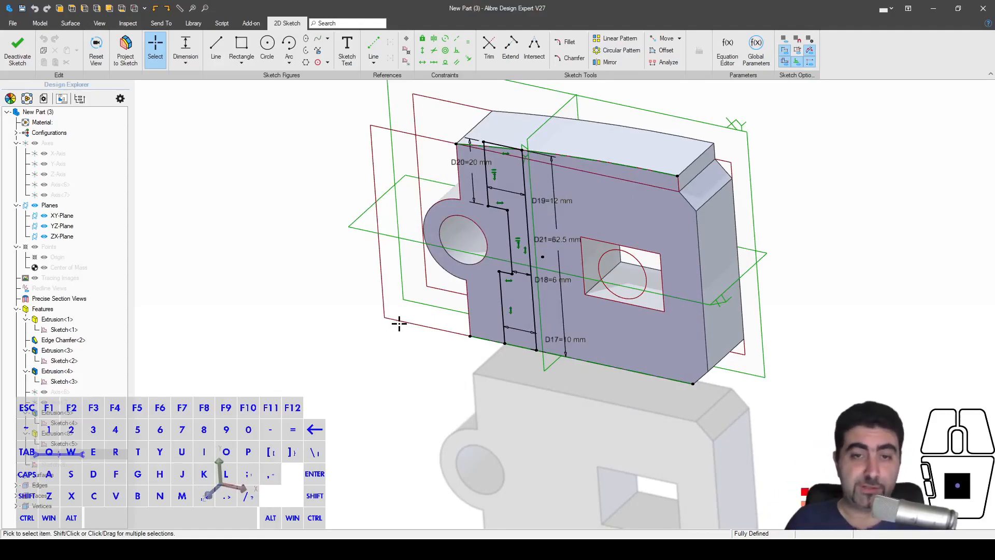
pyautogui.click(17, 51)
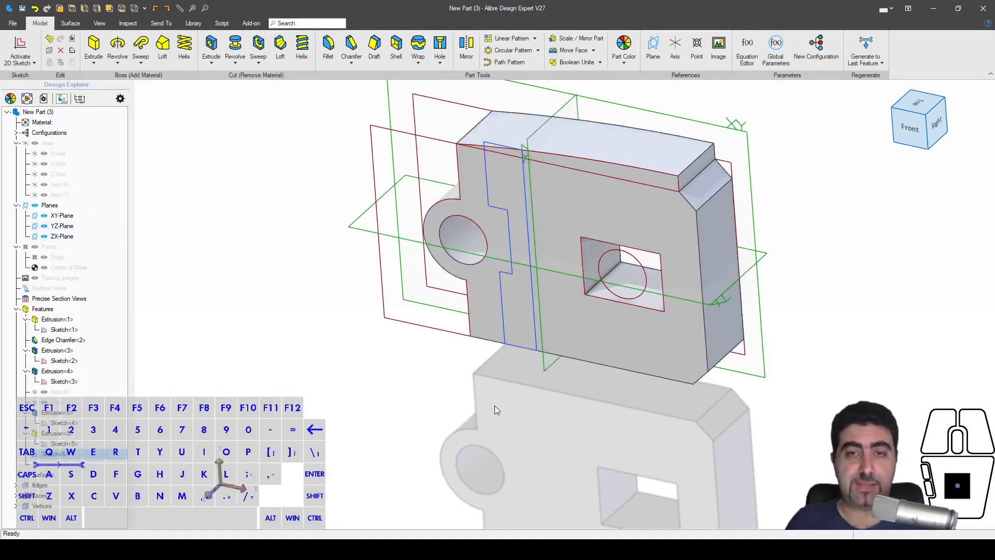
pyautogui.click(73, 456)
pyautogui.click(370, 446)
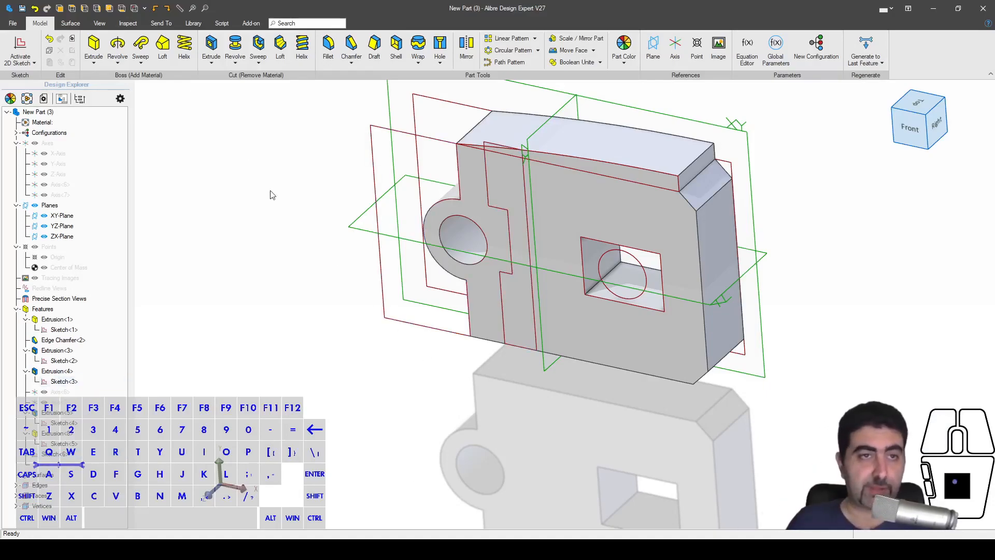
# - Toggle the display of all sketches off and on repeatedly, ending with the sketches hidden
pyautogui.click(99, 23)
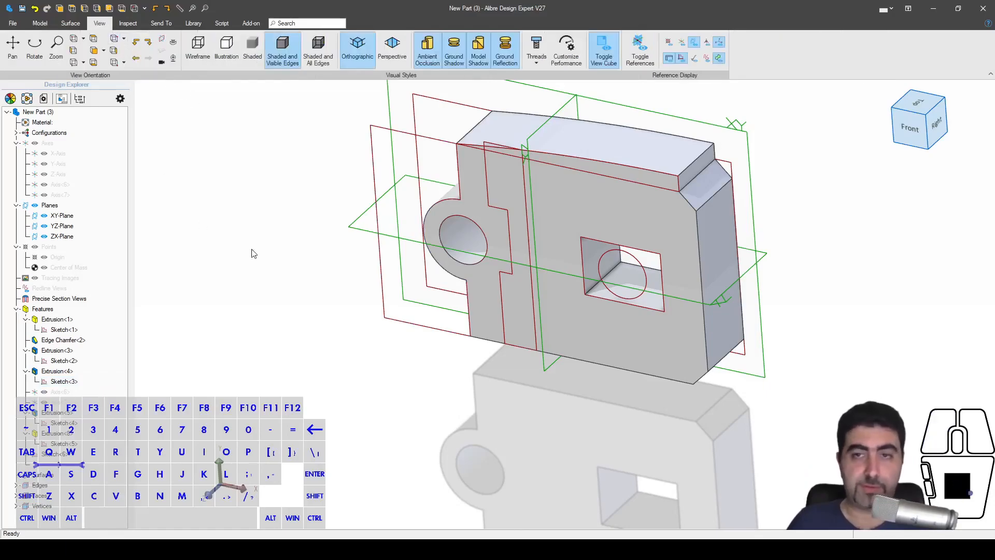
pyautogui.click(682, 58)
pyautogui.click(683, 58)
pyautogui.click(684, 57)
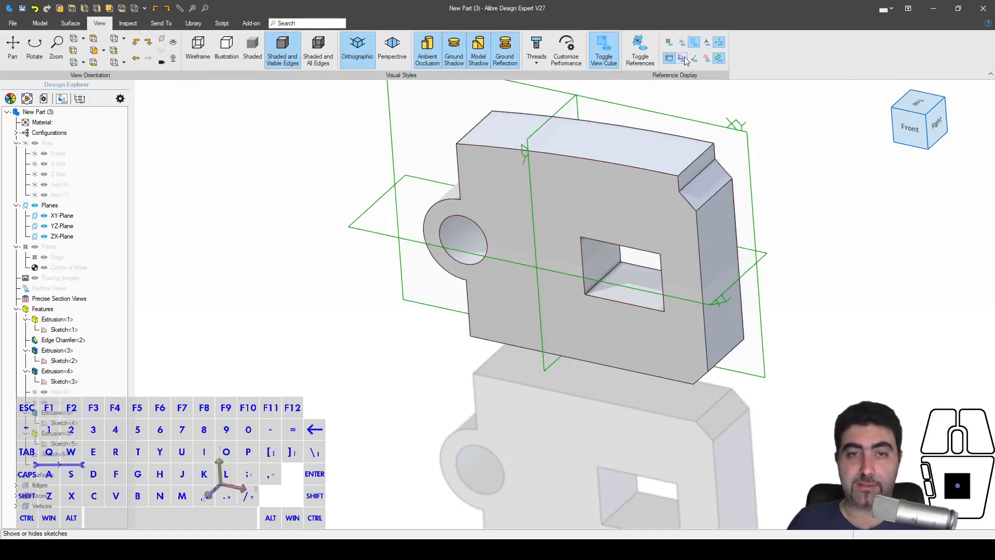
pyautogui.click(684, 57)
pyautogui.click(684, 58)
pyautogui.click(684, 58)
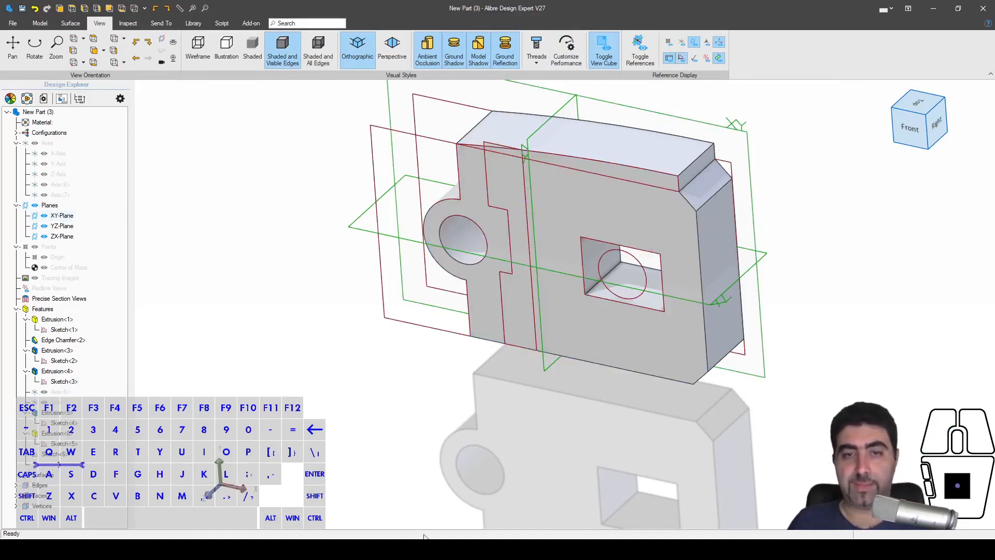
pyautogui.click(682, 60)
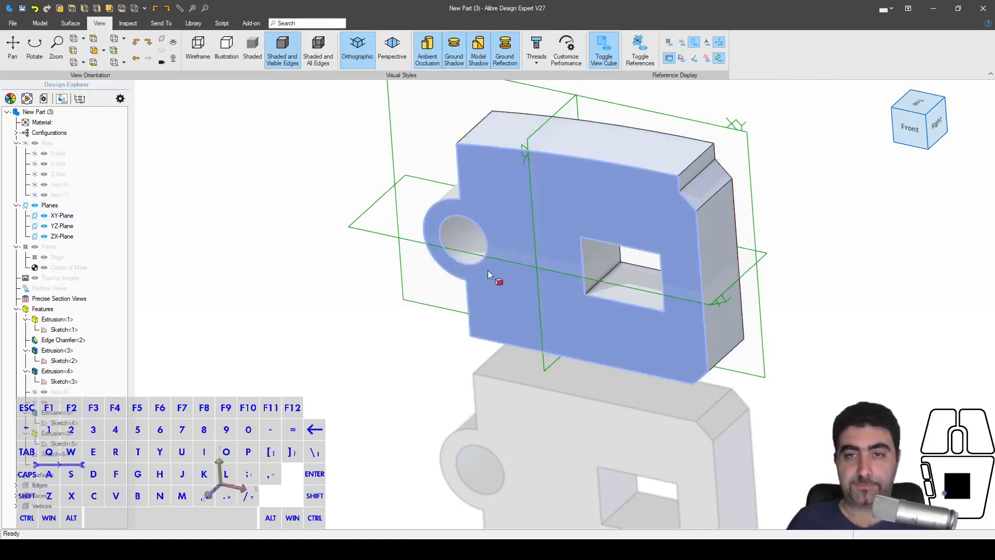
# - Try a revolved cut of Sketch<6> while the sketches are hidden, attempting to pick an axis on the model, and leave the command
pyautogui.click(40, 22)
pyautogui.click(234, 48)
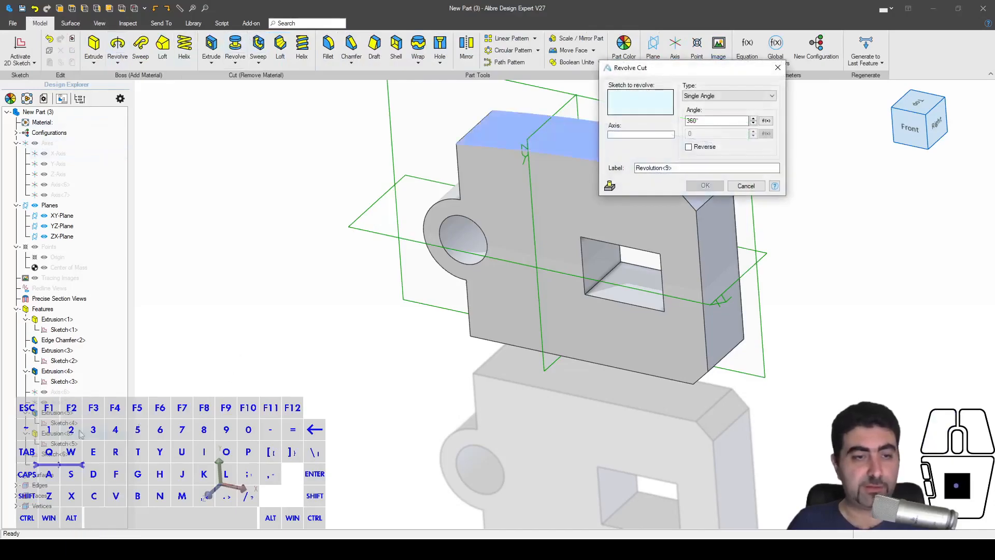
pyautogui.click(60, 454)
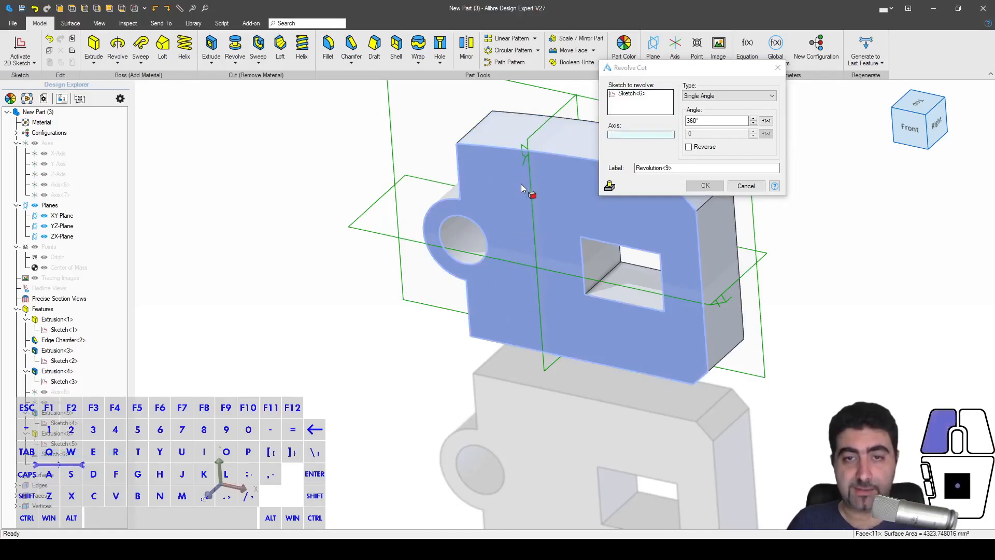
pyautogui.click(502, 216)
pyautogui.click(612, 111)
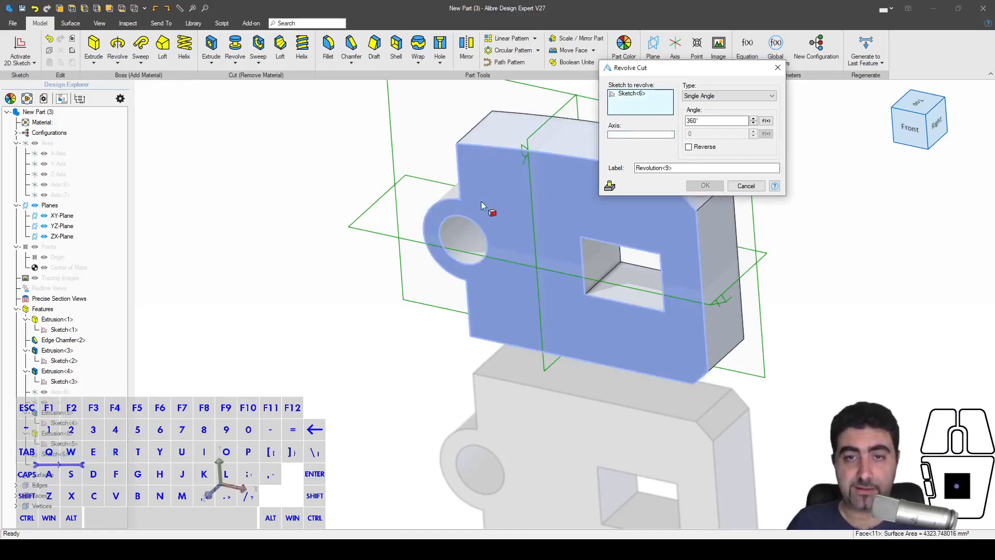
pyautogui.click(617, 97)
pyautogui.press('Return')
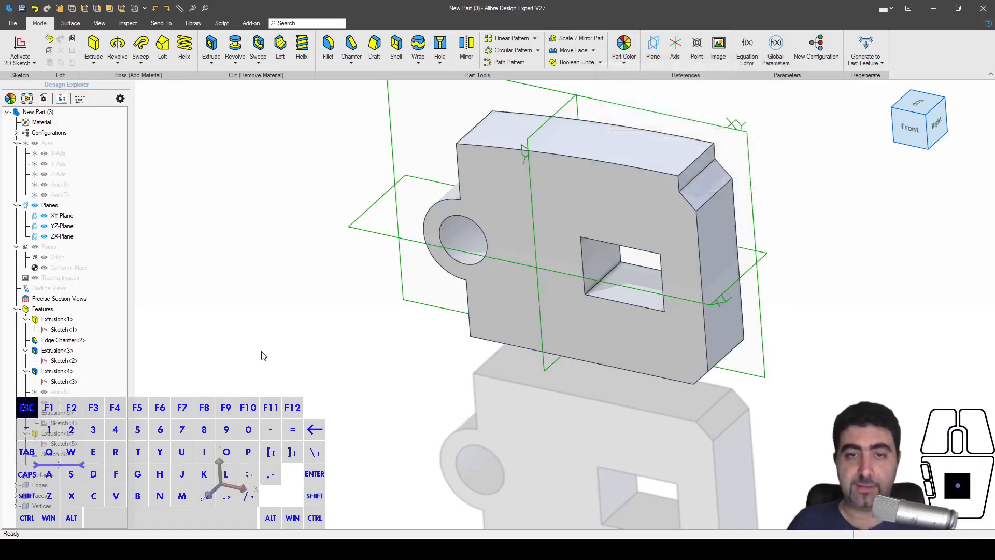
# - Show the sketches and create a 360° revolved cut of Sketch<6> around its long vertical sketch line
pyautogui.hotkey('ctrl', 'shift', 's')
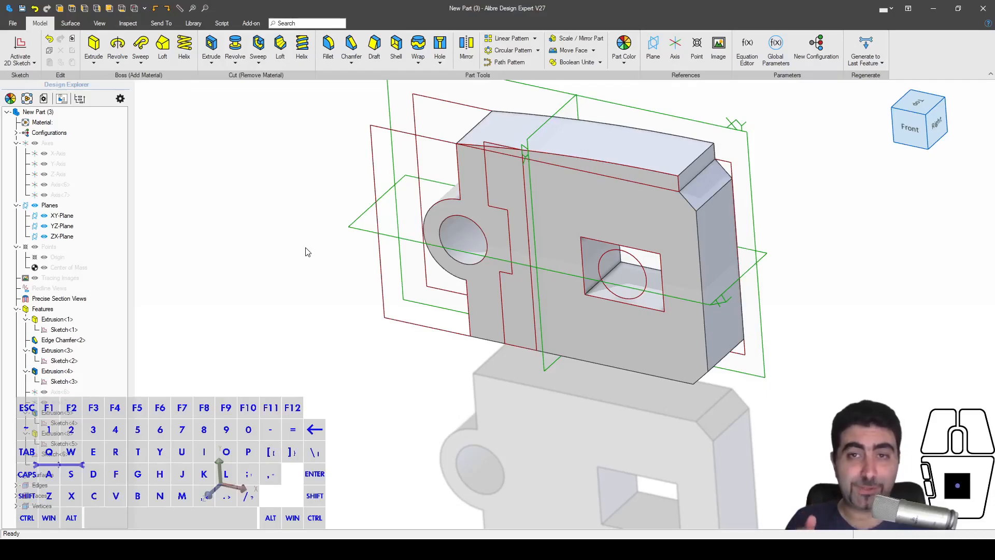
pyautogui.click(61, 454)
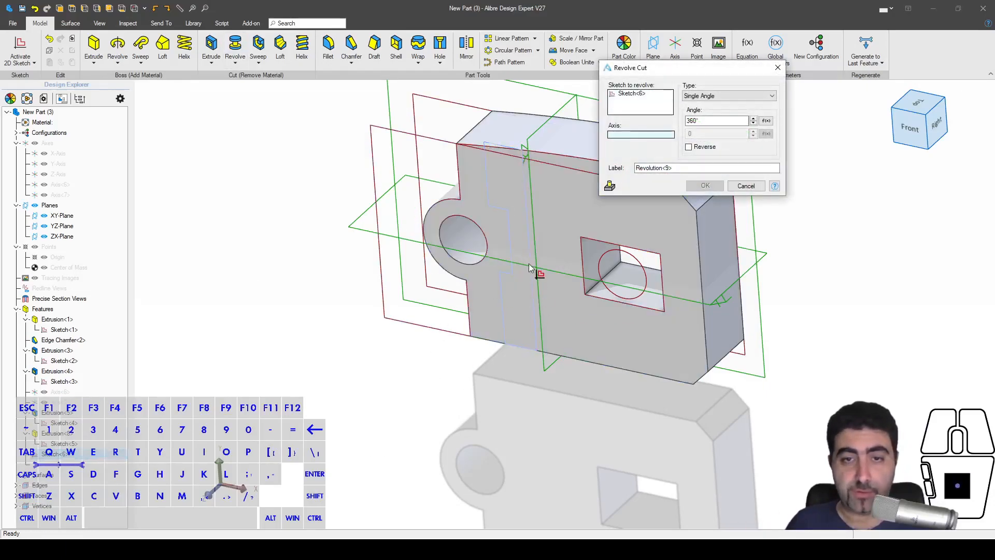
pyautogui.click(525, 203)
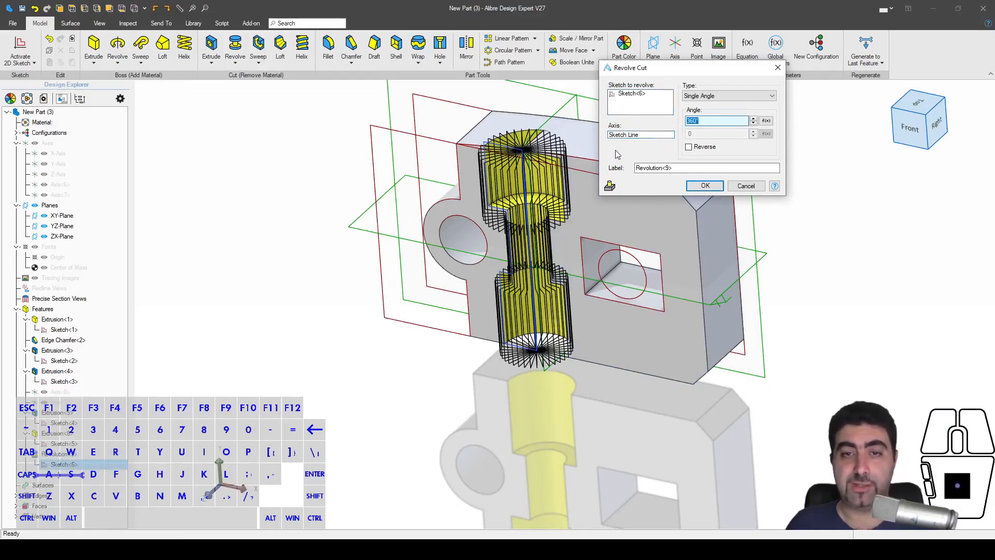
pyautogui.moveTo(512, 172)
pyautogui.mouseDown(button='middle')
pyautogui.moveTo(551, 188)
pyautogui.moveTo(522, 153)
pyautogui.moveTo(518, 176)
pyautogui.mouseUp(button='middle')
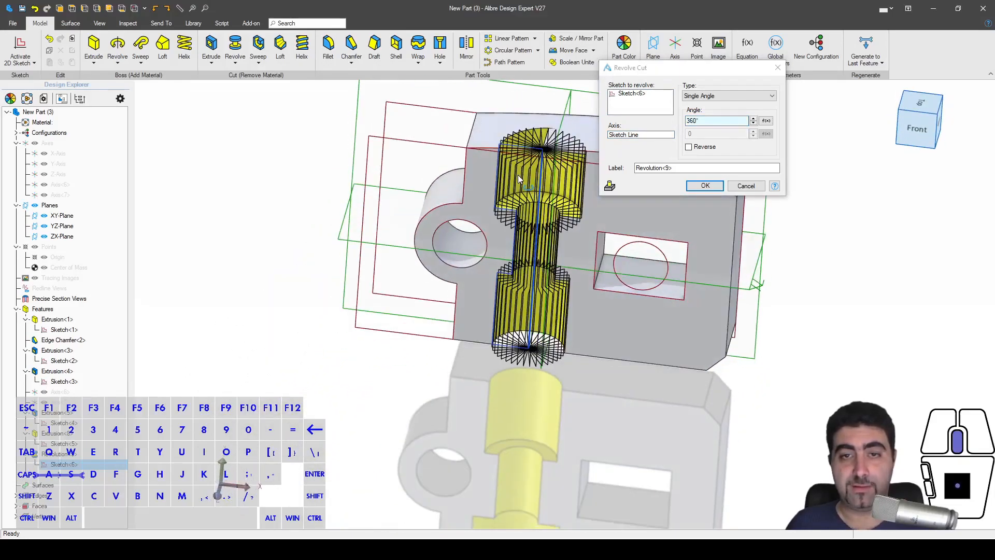
pyautogui.click(704, 185)
pyautogui.press('Escape')
# - Examine the stepped revolved cut in the block and the sketch line used as its axis from several angles
pyautogui.click(519, 382)
pyautogui.click(530, 389)
pyautogui.press('Escape')
pyautogui.moveTo(562, 216); pyautogui.dragTo(561, 108, button='middle')
pyautogui.scroll(5, 555, 124)
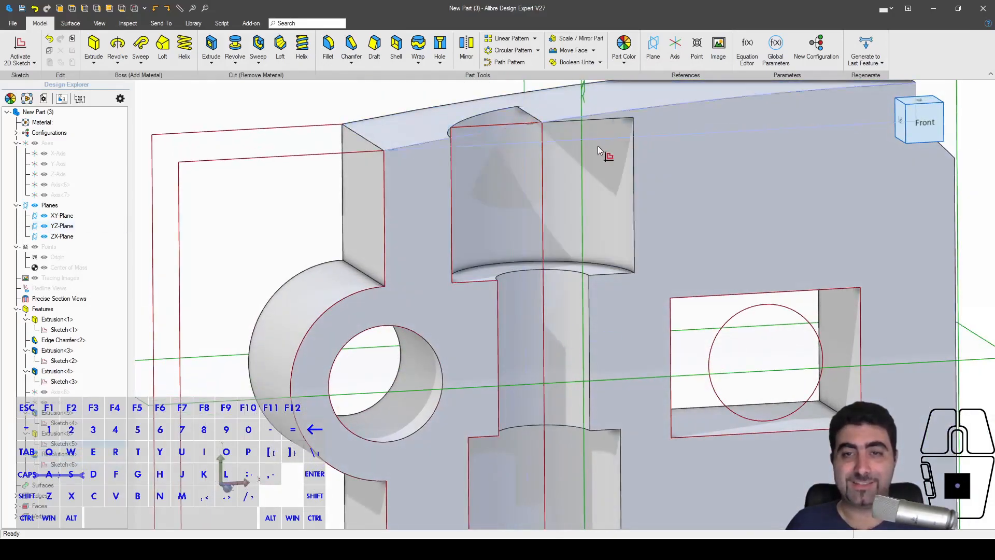
pyautogui.scroll(-5, 595, 140)
pyautogui.moveTo(589, 284); pyautogui.dragTo(559, 250, button='middle')
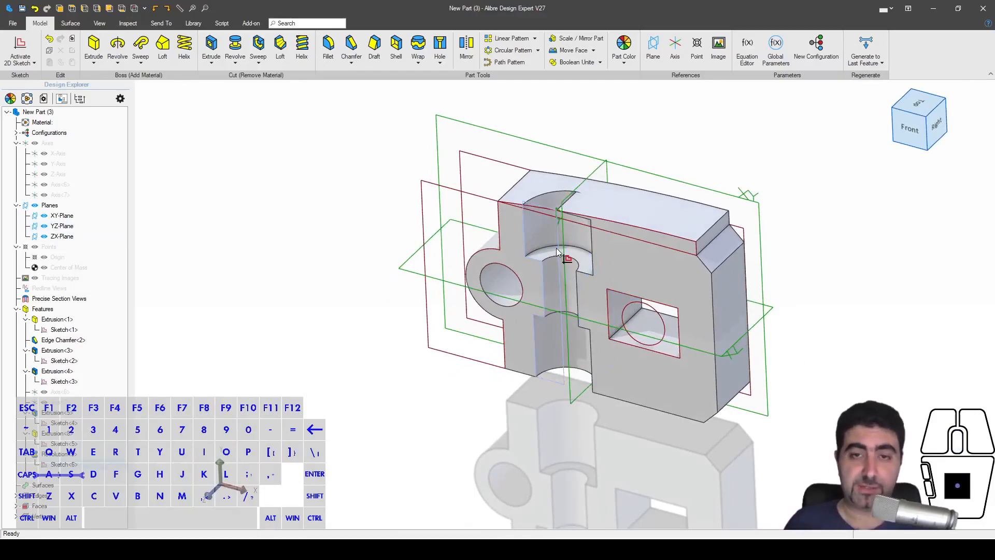
pyautogui.click(557, 253)
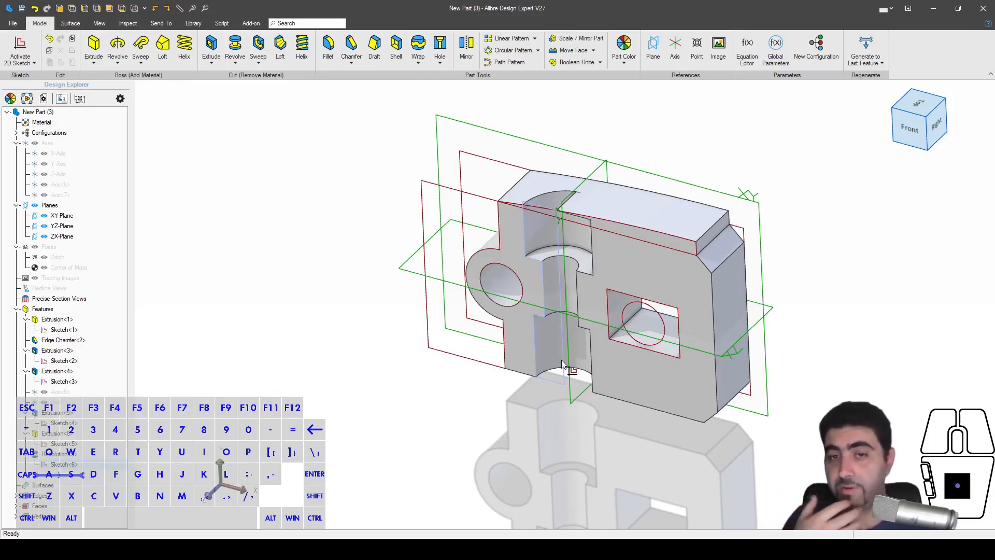
pyautogui.scroll(3, 553, 363)
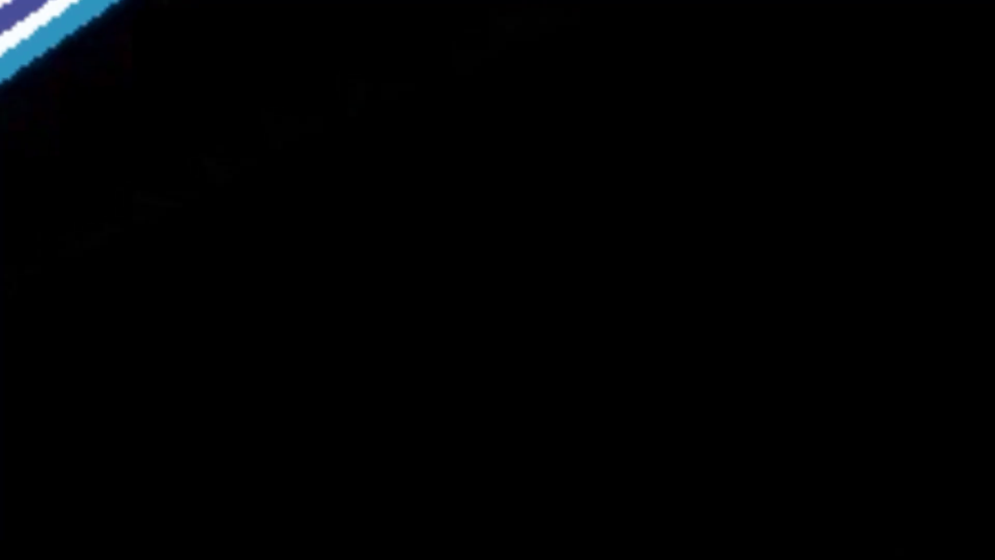
# - Bring up the Home window, create a new part, and return to the empty part's workspace
pyautogui.click(290, 549)
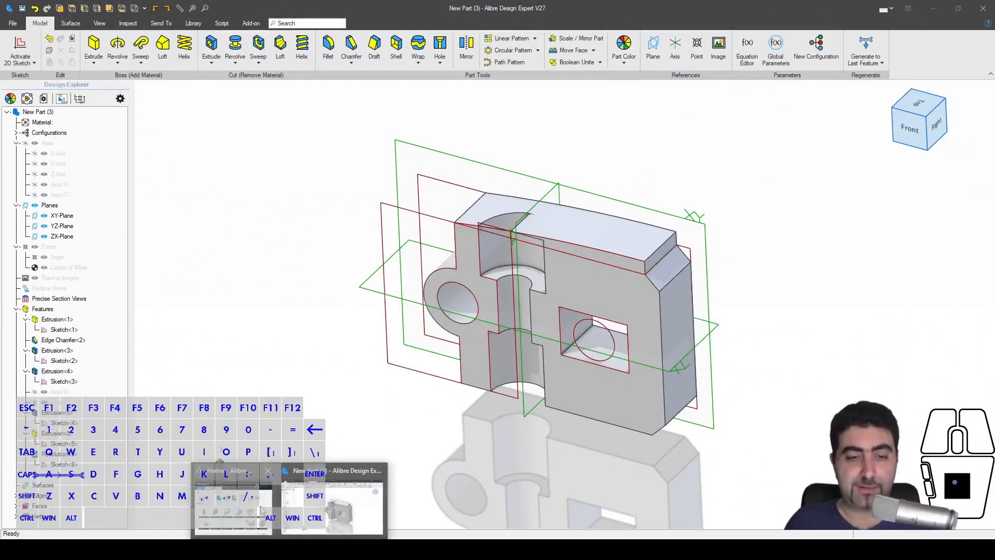
pyautogui.click(248, 484)
pyautogui.click(386, 215)
pyautogui.click(486, 285)
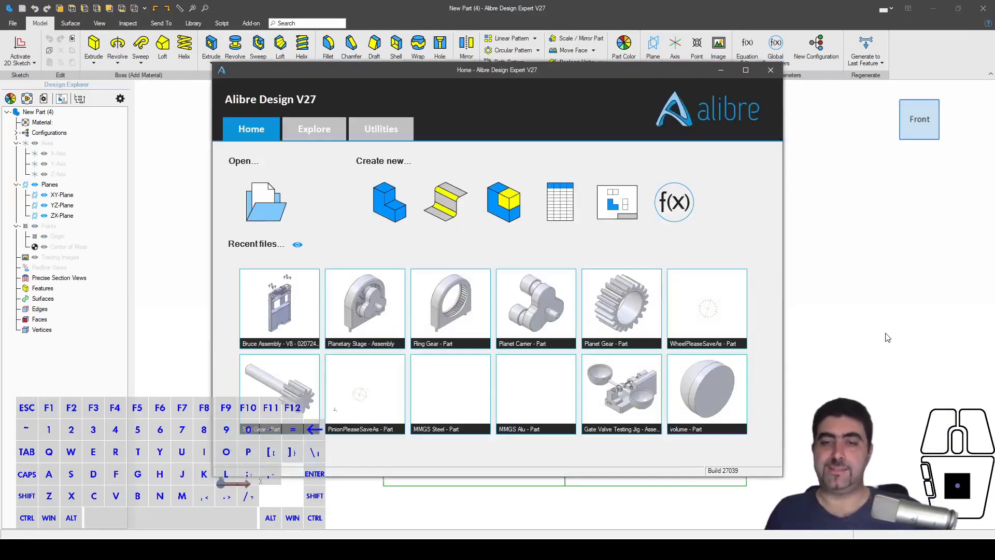
pyautogui.click(887, 337)
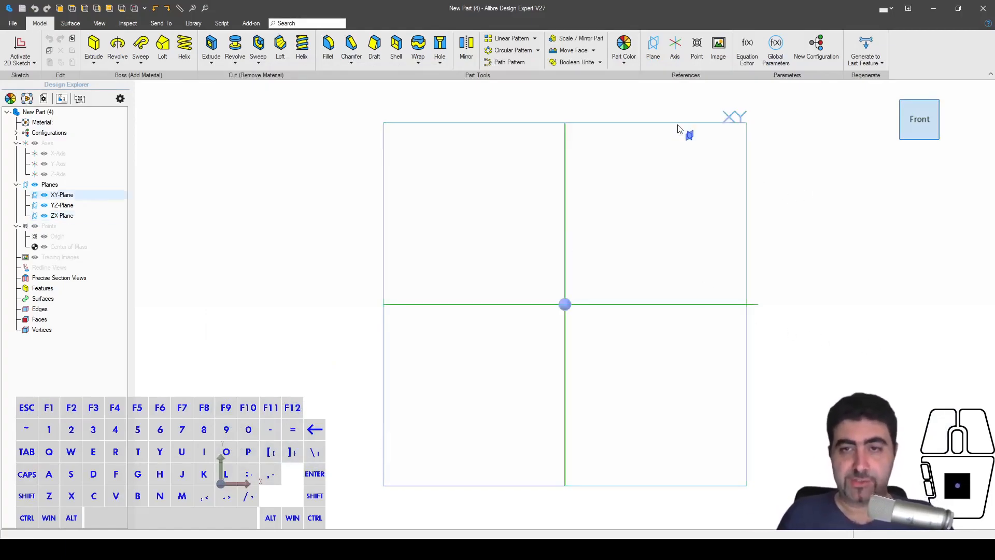
# - Start a sketch on the XY-Plane and draw a 100 by 60 mm rectangle centered on the origin
pyautogui.press('shift')
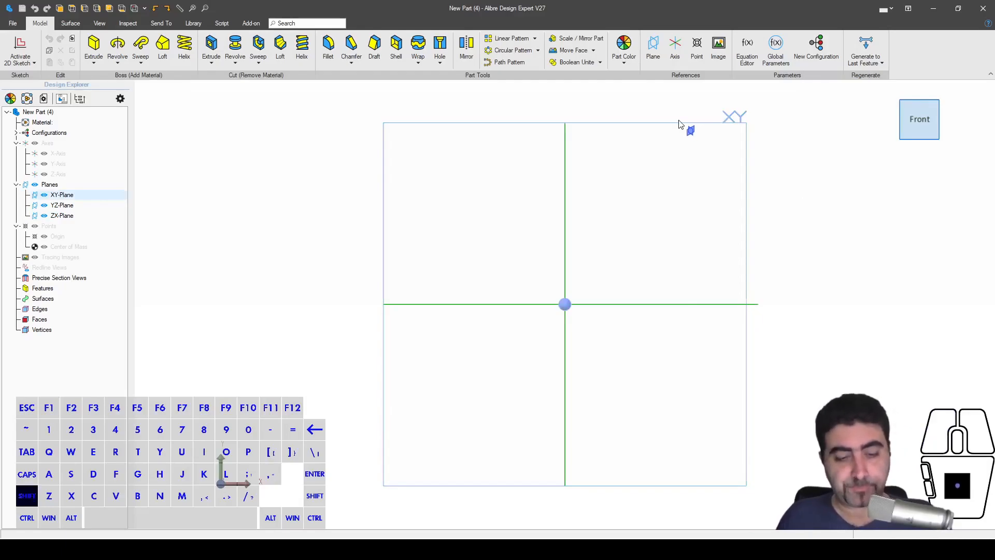
pyautogui.keyDown('shift'); pyautogui.click(679, 120); pyautogui.keyUp('shift')
pyautogui.press('r')
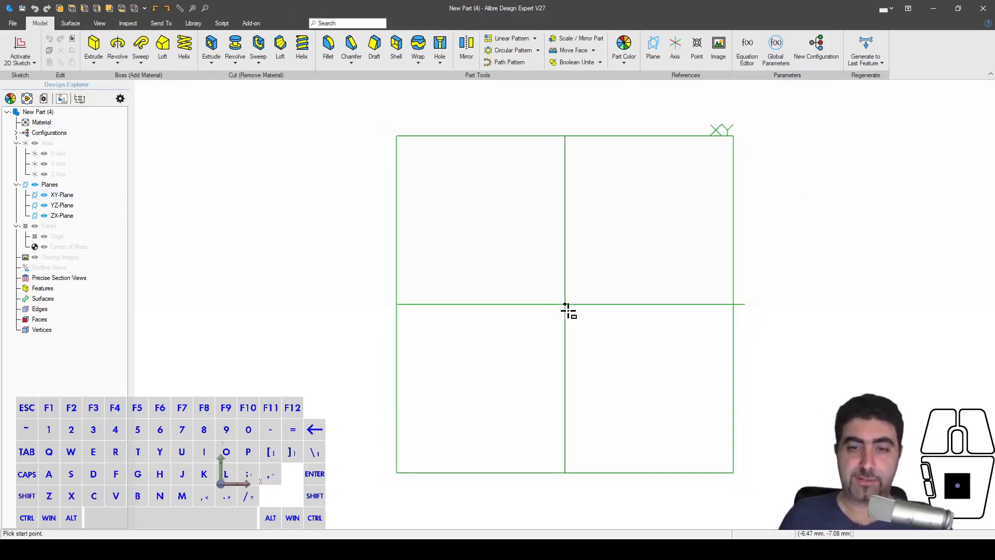
pyautogui.click(565, 305)
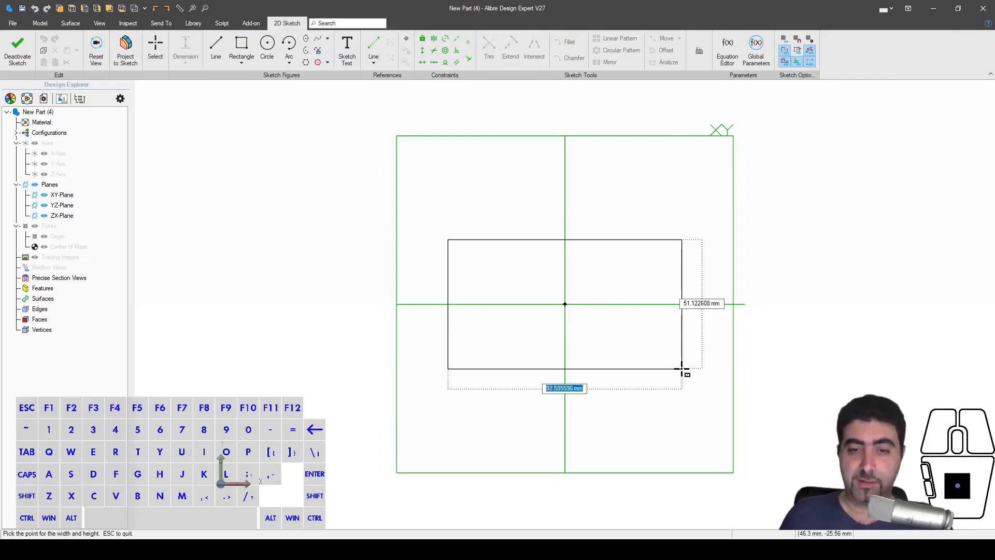
pyautogui.write('100')
pyautogui.press('Tab')
pyautogui.write('60')
pyautogui.press('Return')
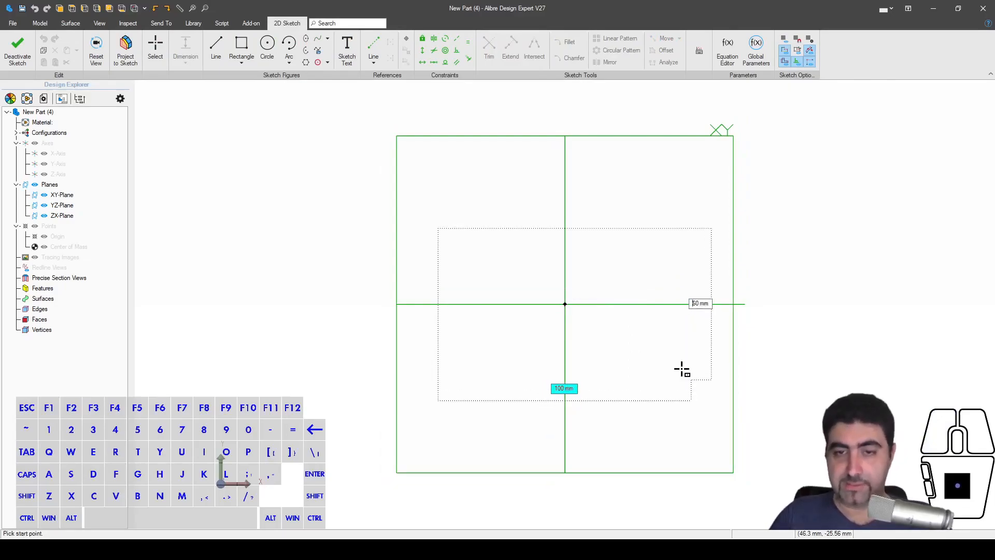
# - Constrain the 100 by 60 mm rectangle's top edge to be horizontal
pyautogui.hotkey('shift', 'h')
pyautogui.click(644, 229)
pyautogui.press('Escape')
pyautogui.click(522, 229)
pyautogui.scroll(1, 654, 312)
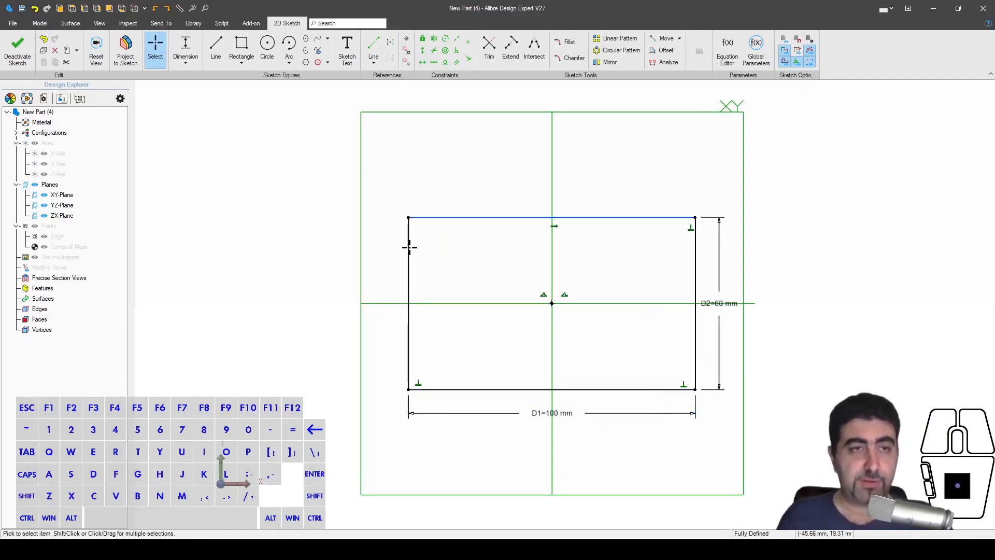
pyautogui.scroll(1, 570, 358)
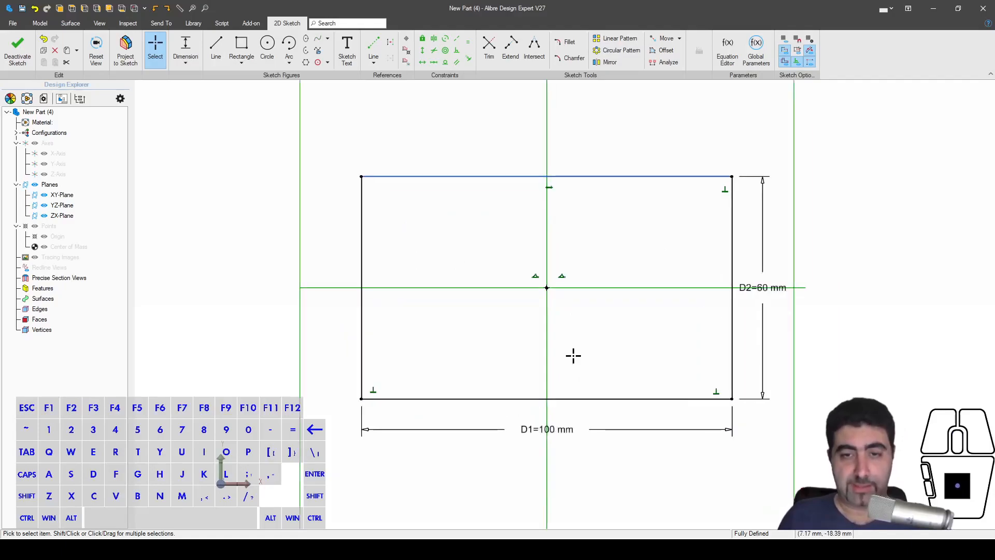
# - Draw an inner rectangle centered on the origin and stretch it by its corner to about 23.5 mm high
pyautogui.hotkey('shift', 'r')
pyautogui.click(543, 291)
pyautogui.press('Escape')
pyautogui.click(547, 289)
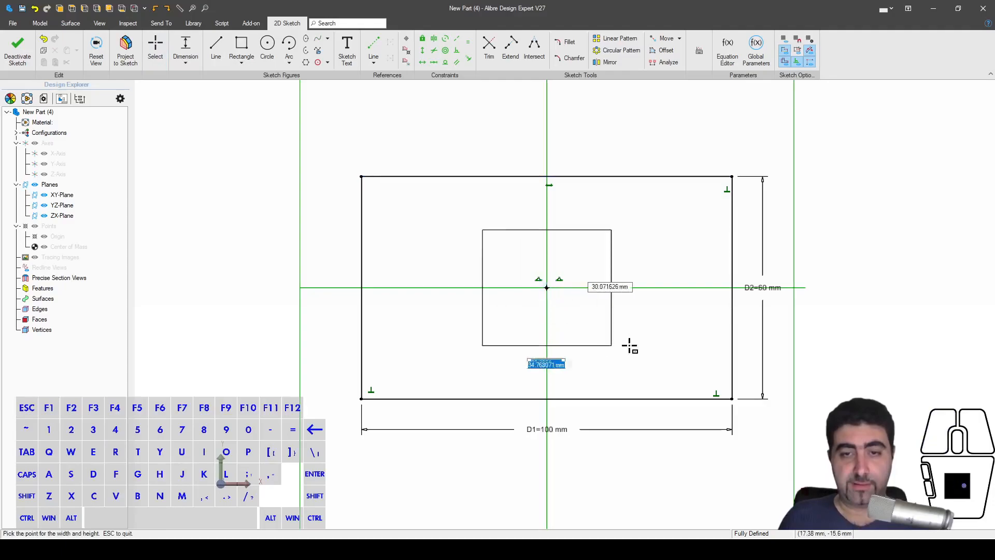
pyautogui.click(695, 311)
pyautogui.press('Escape')
pyautogui.moveTo(709, 295)
pyautogui.mouseDown()
pyautogui.moveTo(385, 297)
pyautogui.moveTo(486, 366)
pyautogui.moveTo(486, 355)
pyautogui.mouseUp()
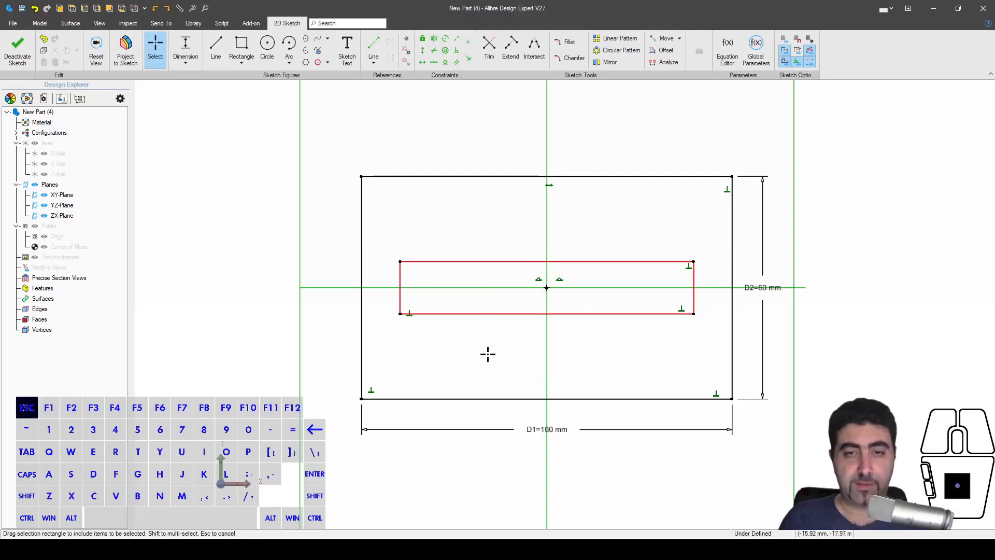
pyautogui.scroll(1, 507, 327)
pyautogui.moveTo(718, 311); pyautogui.dragTo(721, 330)
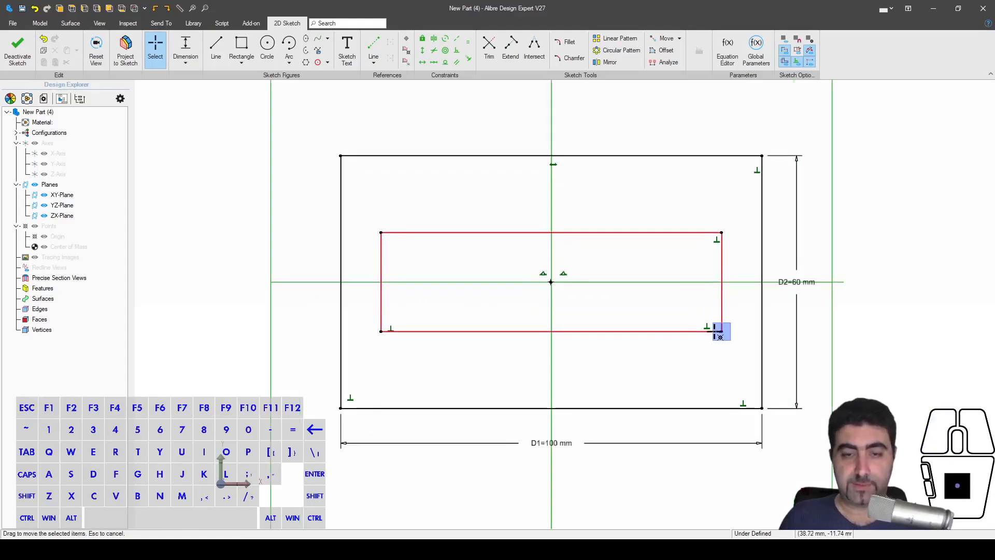
# - Constrain the inner rectangle's top edge to be horizontal and dimension the rectangle's height as 12 mm
pyautogui.click(568, 233)
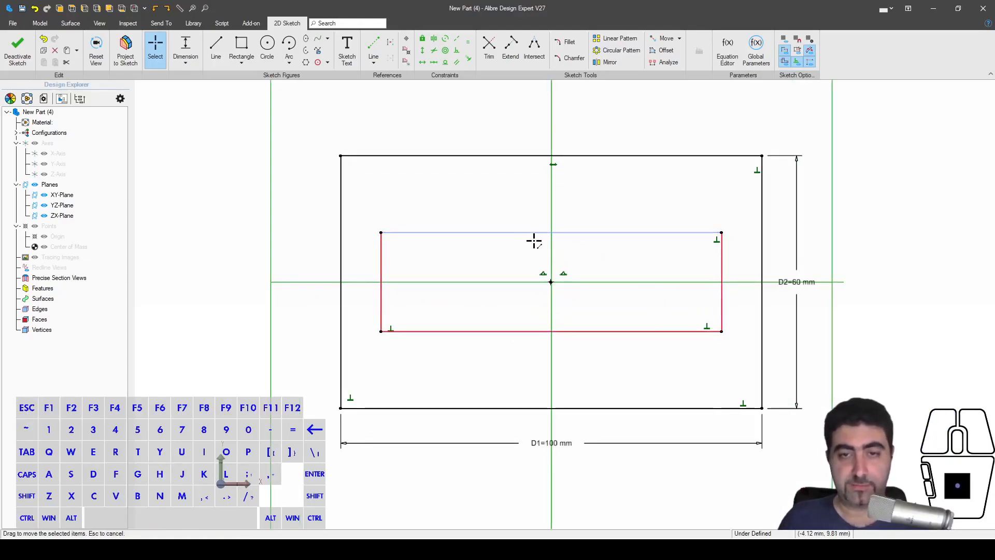
pyautogui.press('d')
pyautogui.click(382, 282)
pyautogui.click(422, 284)
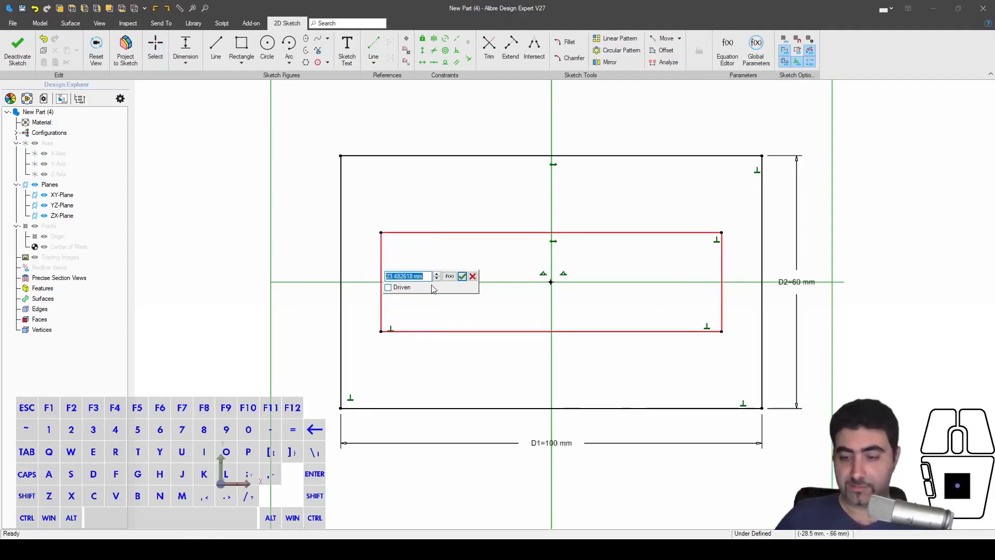
pyautogui.write('12')
pyautogui.press('Return')
# - Dimension the inner rectangle's width as 80 mm and move the 12 mm dimension's label below the rectangle
pyautogui.click(435, 256)
pyautogui.click(472, 242)
pyautogui.write('80')
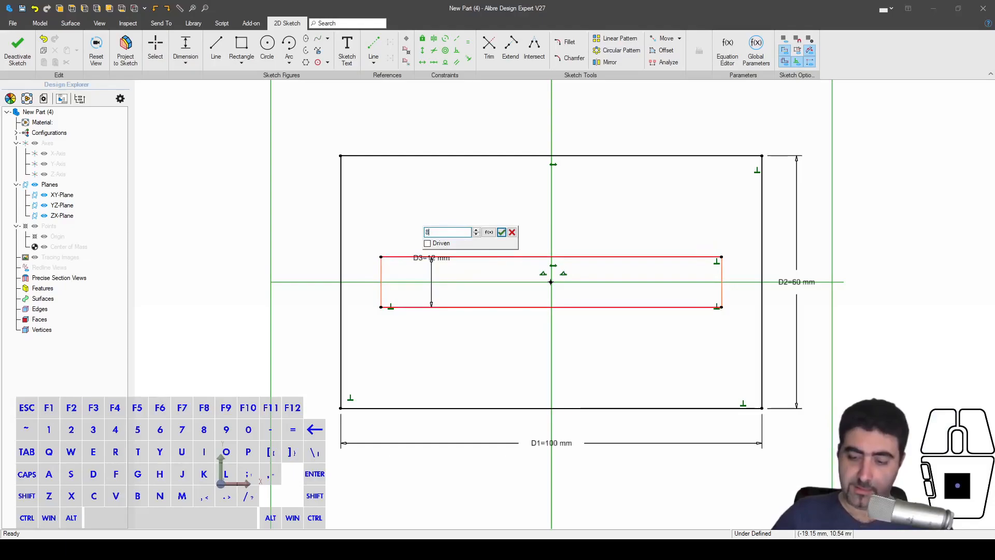
pyautogui.press('Return')
pyautogui.press('Escape')
pyautogui.moveTo(437, 282)
pyautogui.mouseDown()
pyautogui.moveTo(462, 394)
pyautogui.moveTo(480, 365)
pyautogui.mouseUp()
# - Fillet all four corners of the inner rectangle with a 2.5 mm radius
pyautogui.click(565, 42)
pyautogui.moveTo(669, 193); pyautogui.dragTo(627, 212)
pyautogui.write('2.5')
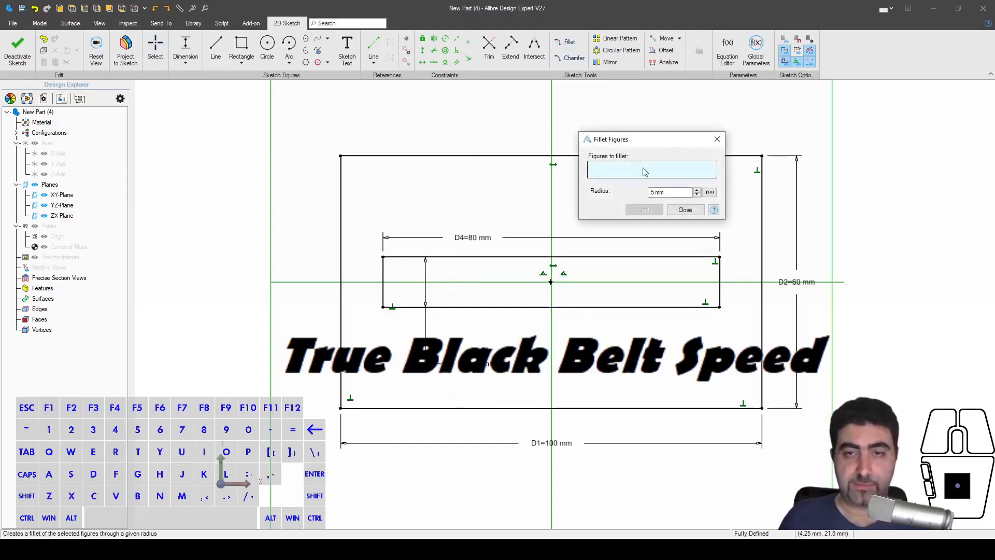
pyautogui.click(411, 257)
pyautogui.click(383, 270)
pyautogui.click(383, 292)
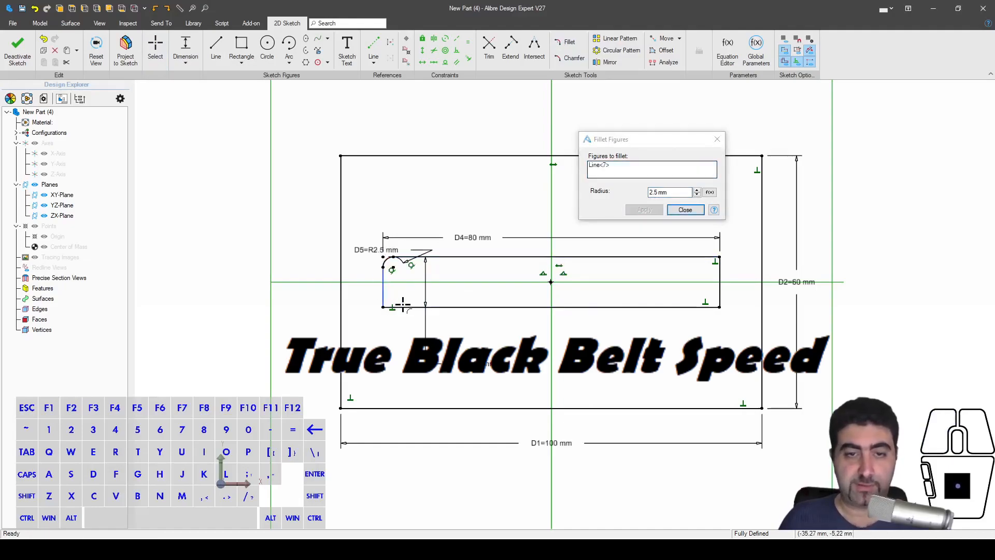
pyautogui.click(403, 307)
pyautogui.click(682, 308)
pyautogui.click(719, 294)
pyautogui.click(693, 257)
pyautogui.click(719, 272)
pyautogui.click(685, 209)
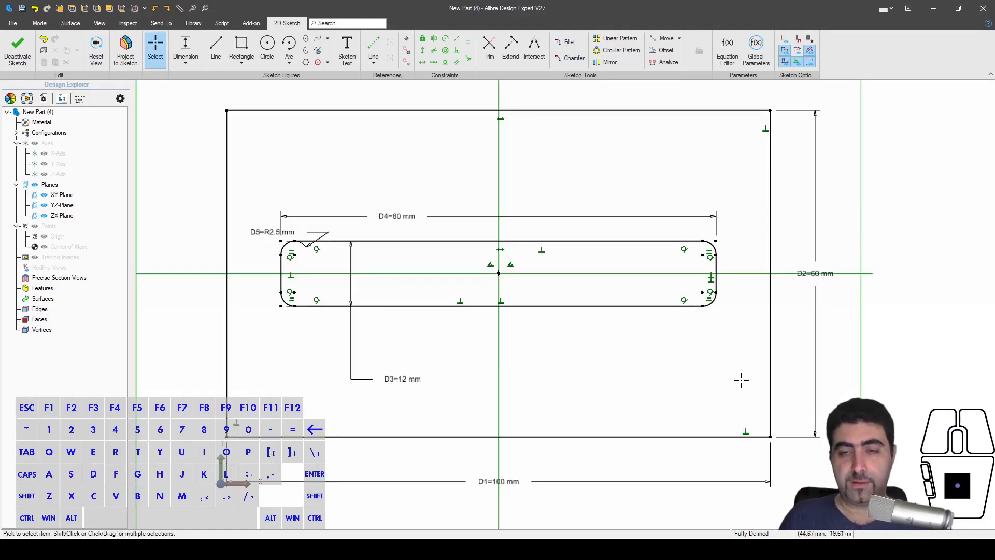
pyautogui.scroll(4, 715, 237)
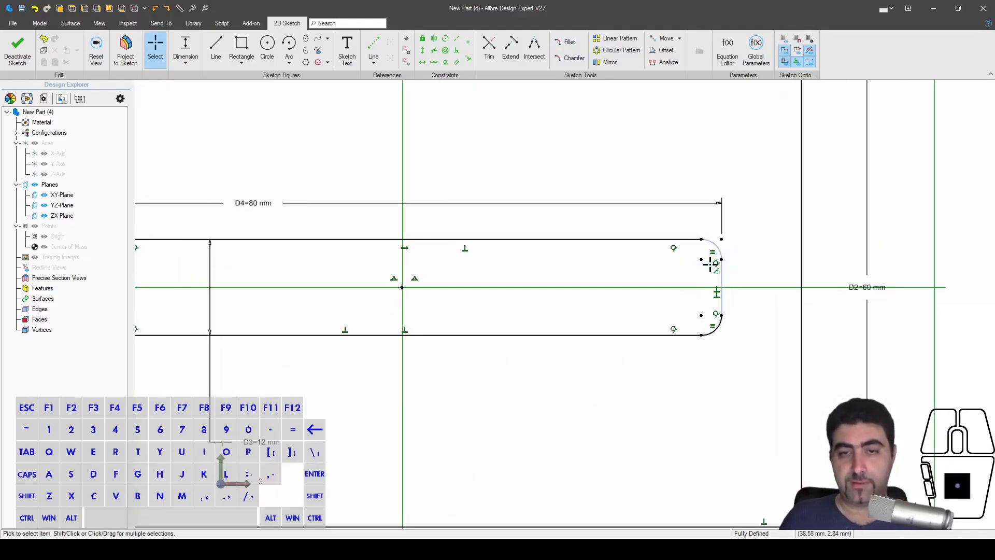
# - Draw a circle concentric with the inner rectangle's upper-right corner fillet, slightly smaller than the fillet arc
pyautogui.scroll(-3, 716, 287)
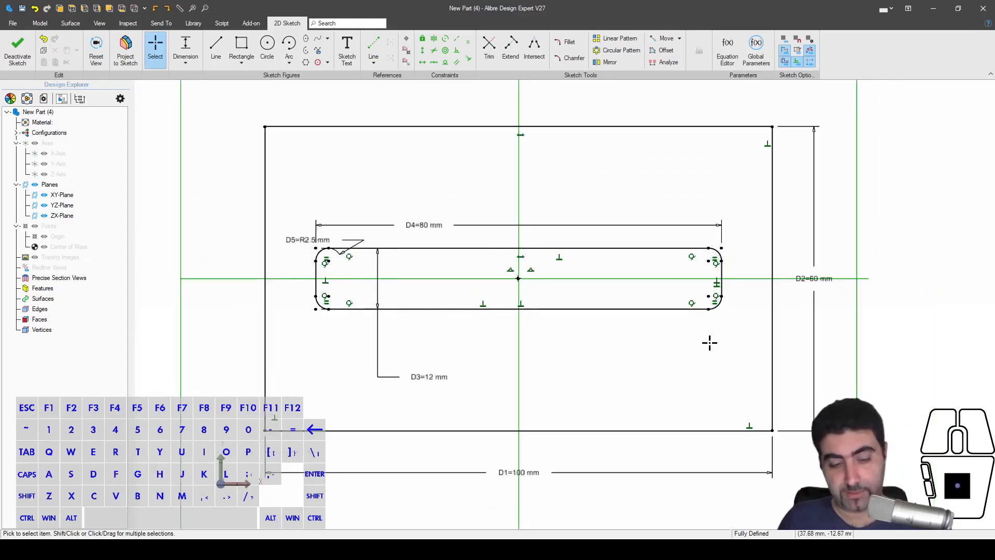
pyautogui.press('c')
pyautogui.click(709, 261)
pyautogui.scroll(3, 731, 274)
pyautogui.press('Escape')
pyautogui.scroll(3, 710, 238)
# - Dimension the gap between the circle and the corner fillet arc as .5 mm and move that dimension's label clear of the corner
pyautogui.click(650, 247)
pyautogui.click(651, 247)
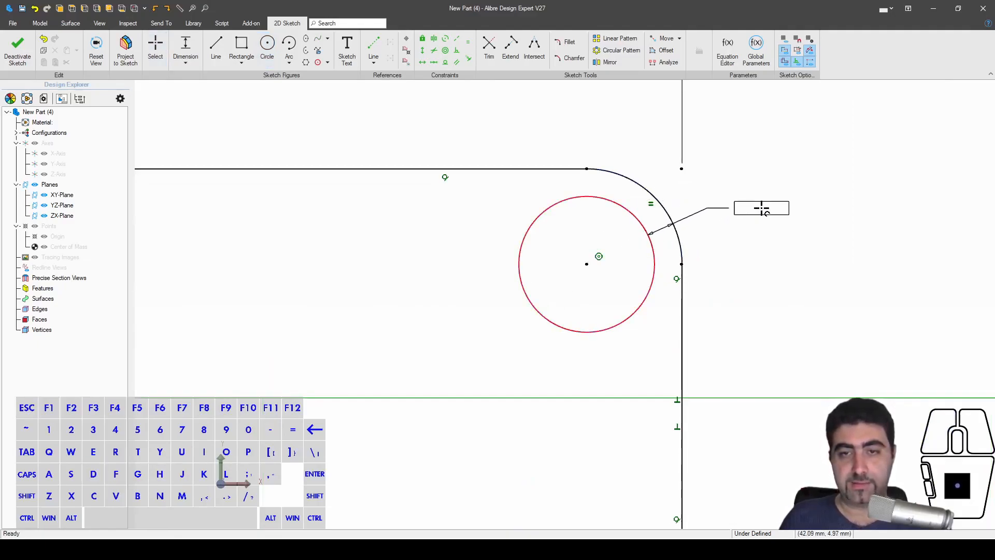
pyautogui.click(761, 207)
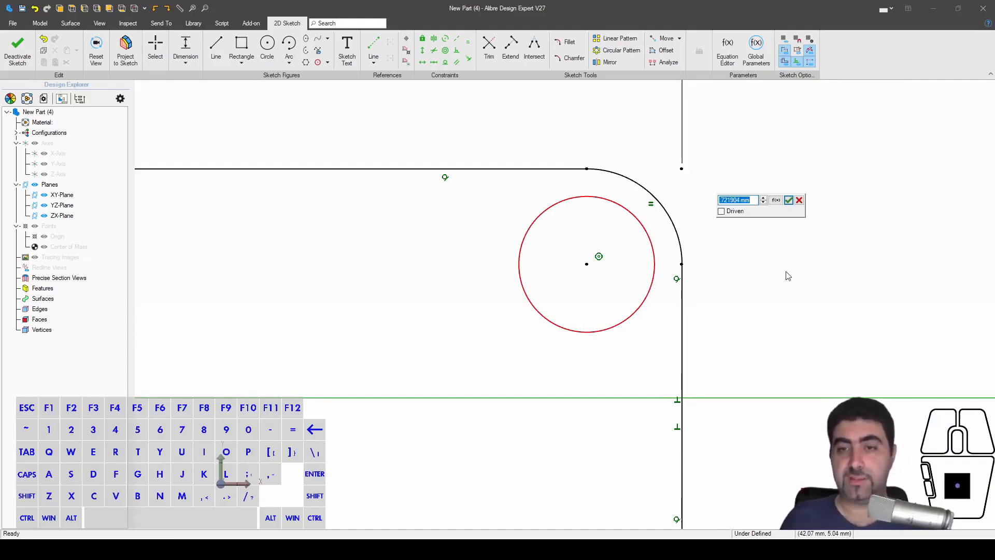
pyautogui.write('5')
pyautogui.press('Return')
pyautogui.press('Escape')
pyautogui.scroll(-3, 721, 202)
pyautogui.scroll(-5, 725, 210)
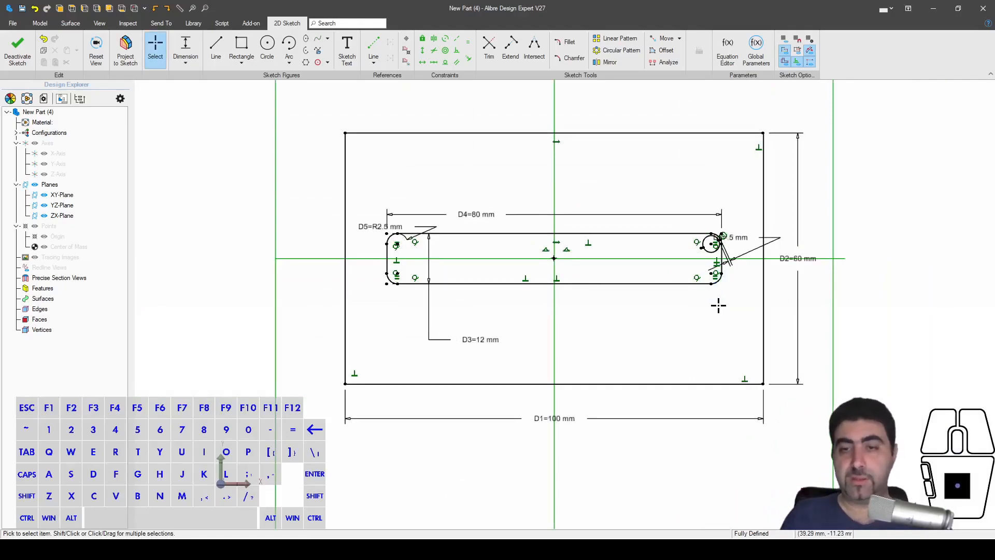
pyautogui.scroll(3, 767, 269)
pyautogui.moveTo(720, 216); pyautogui.dragTo(797, 148)
pyautogui.scroll(-3, 697, 267)
pyautogui.scroll(2, 613, 173)
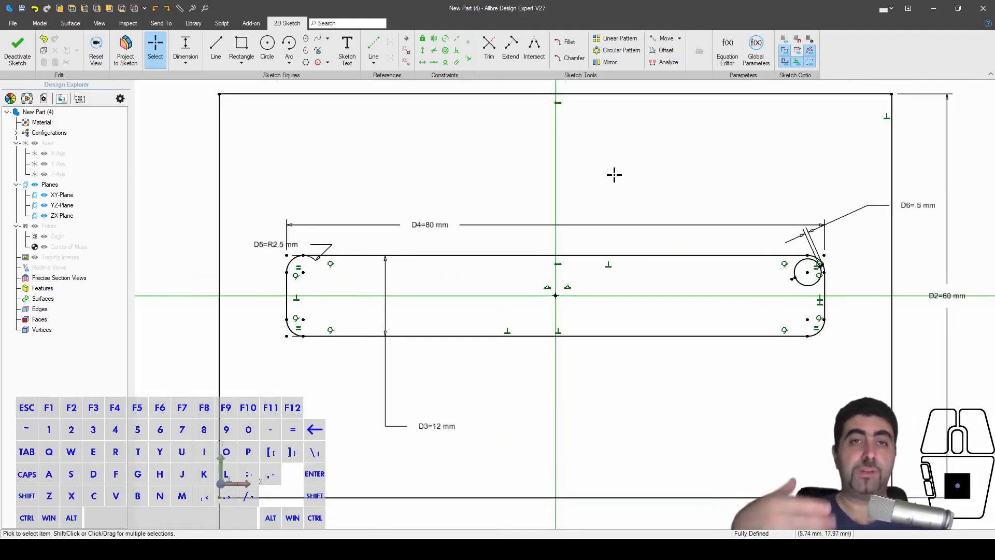
# - Finish the current sketch and start a new sketch on the XY-Plane
pyautogui.click(17, 52)
pyautogui.scroll(-3, 557, 174)
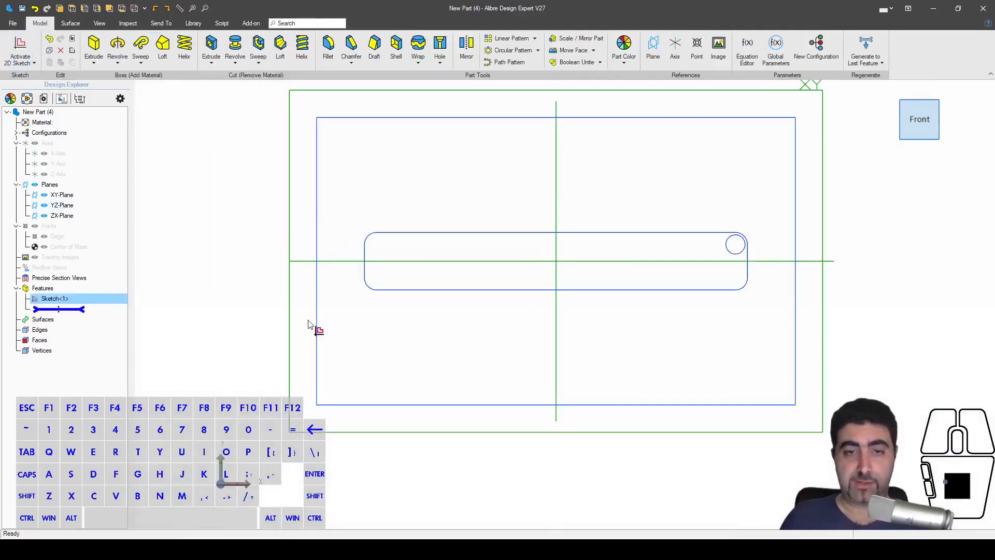
pyautogui.click(330, 331)
pyautogui.scroll(-4, 648, 455)
pyautogui.hotkey('ctrl', 'k')
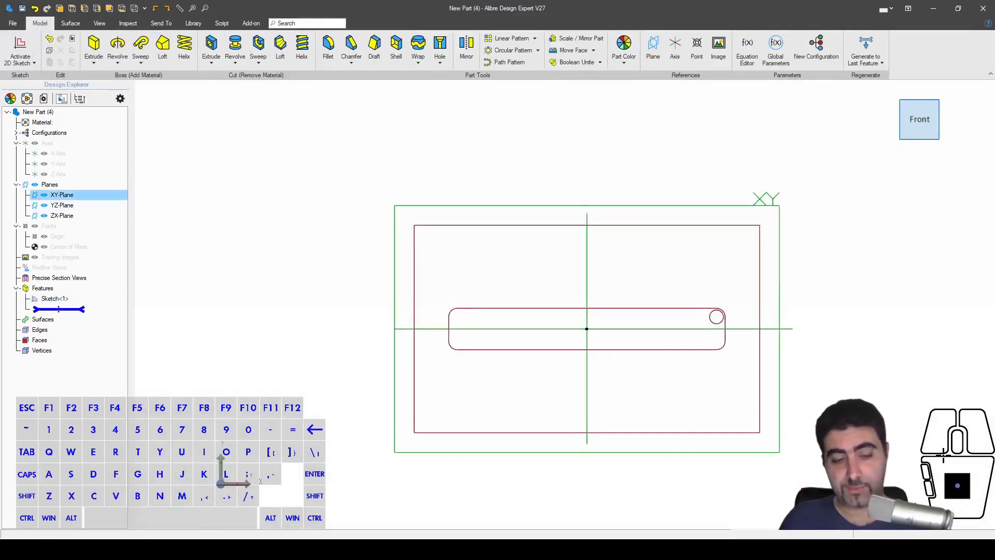
pyautogui.scroll(-1, 332, 182)
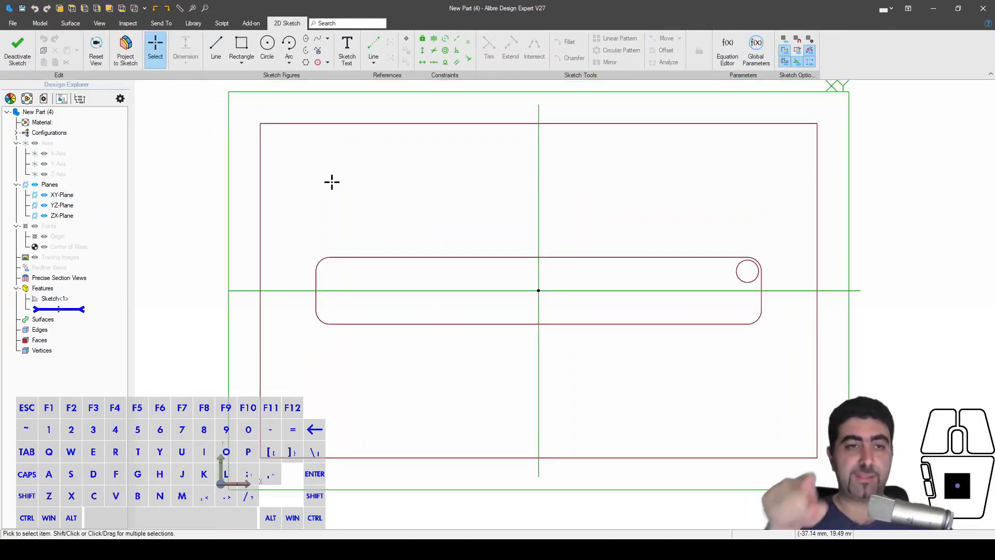
# - Project the outer rectangle's four lines into the new sketch as sketch figures, maintaining association to the source entity
pyautogui.click(136, 48)
pyautogui.moveTo(700, 14)
pyautogui.mouseDown()
pyautogui.moveTo(746, 88)
pyautogui.moveTo(866, 90)
pyautogui.mouseUp()
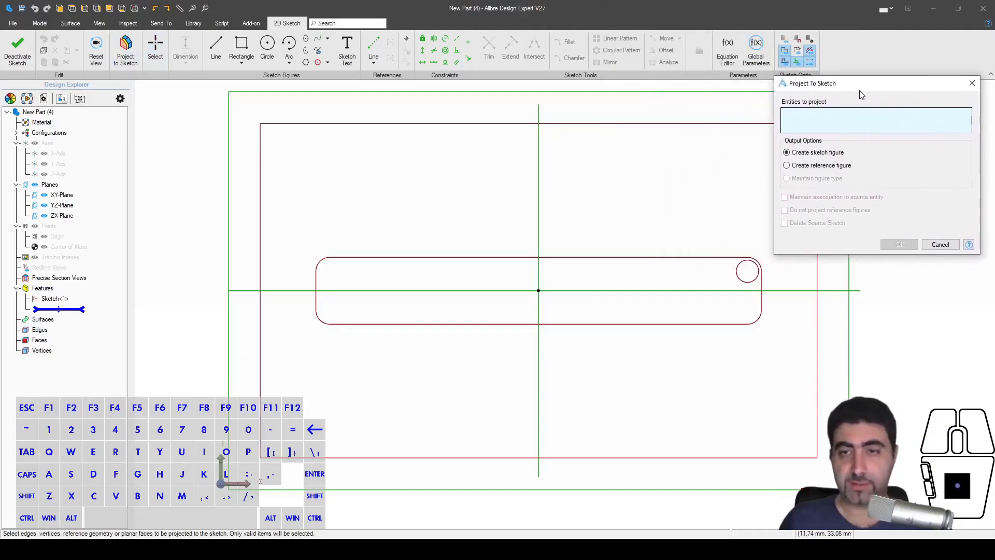
pyautogui.click(409, 123)
pyautogui.click(261, 157)
pyautogui.click(407, 458)
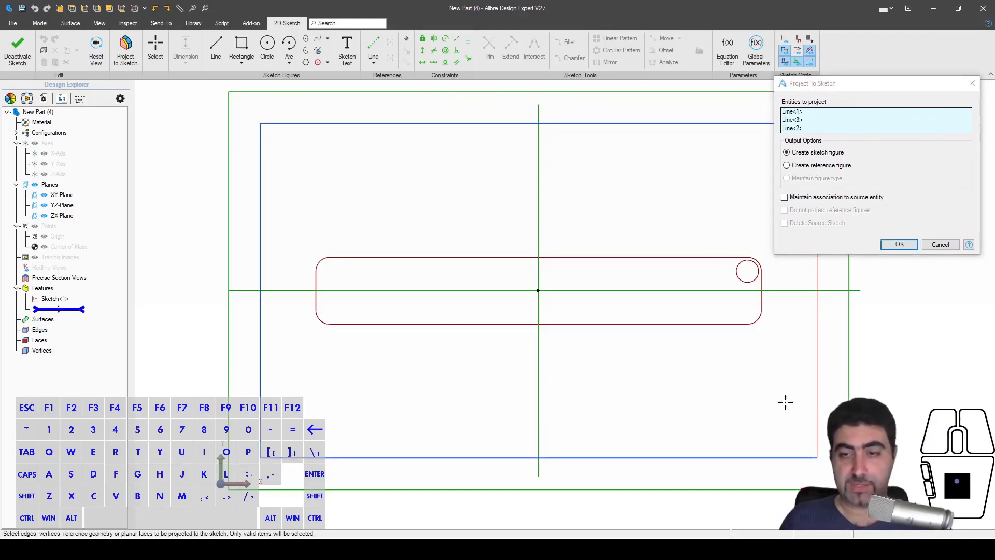
pyautogui.click(817, 366)
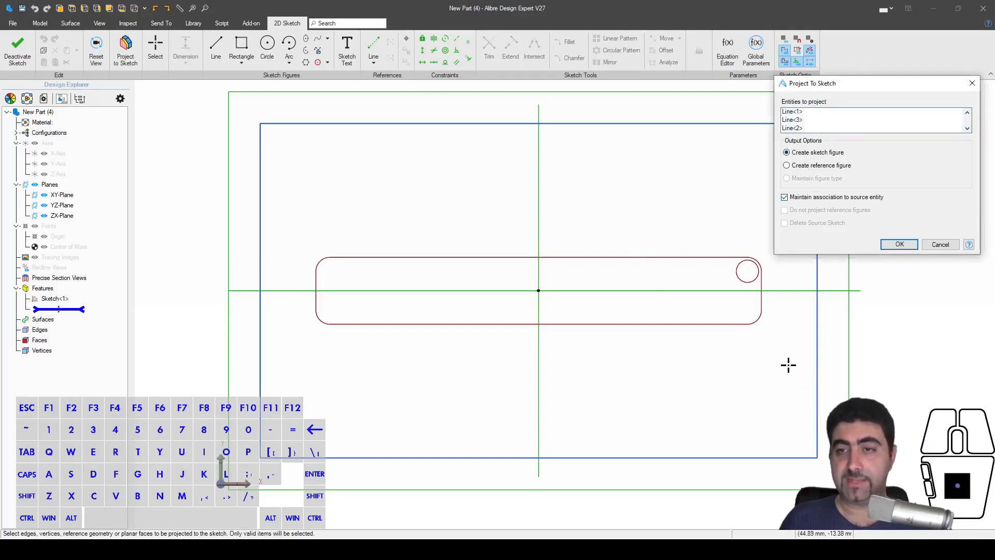
pyautogui.click(905, 247)
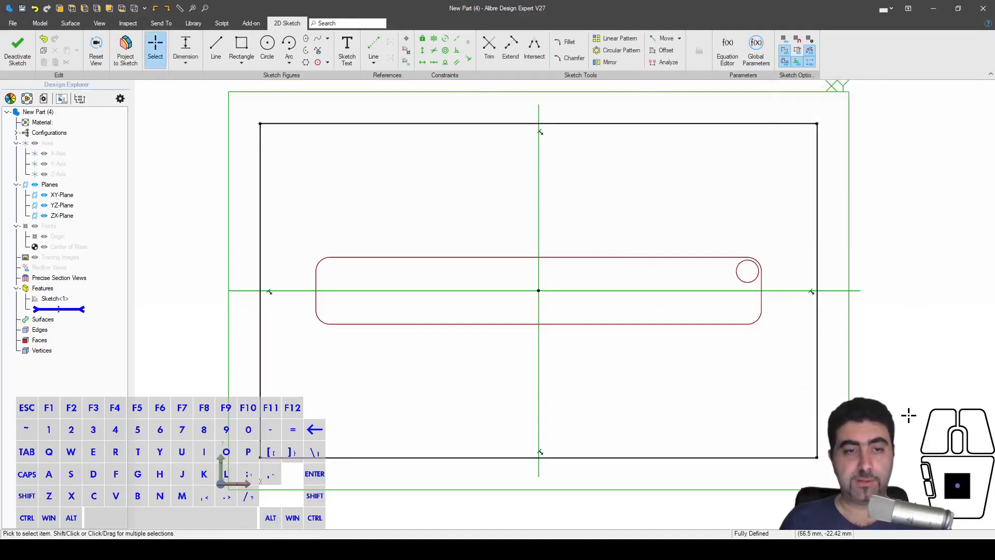
# - Extrude the projected outer rectangle as a boss with a depth of 20 mm
pyautogui.write('e')
pyautogui.write('20')
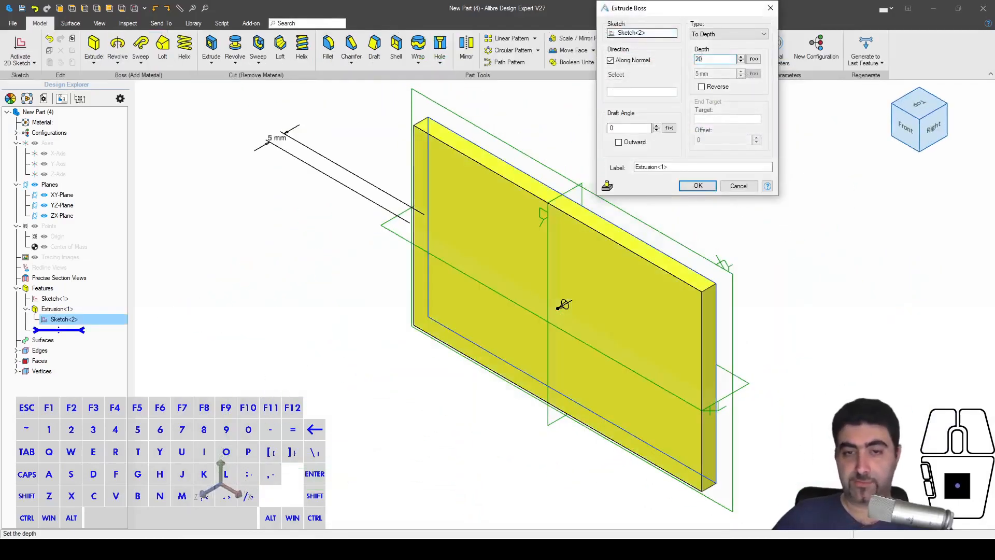
pyautogui.press('Return')
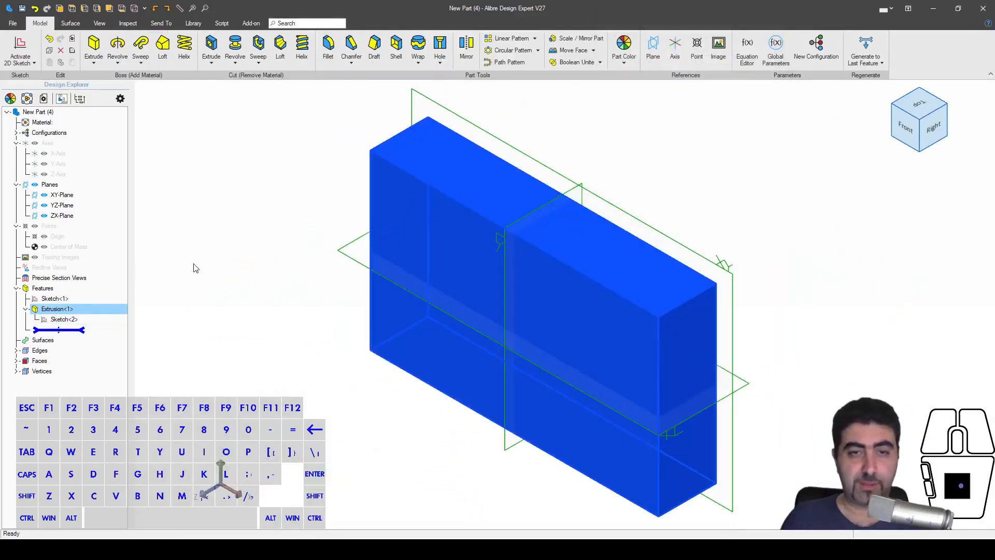
# - Start a sketch on the block's front face and begin Project to Sketch with the first sketch's geometry in view behind the block
pyautogui.click(243, 253)
pyautogui.press('s')
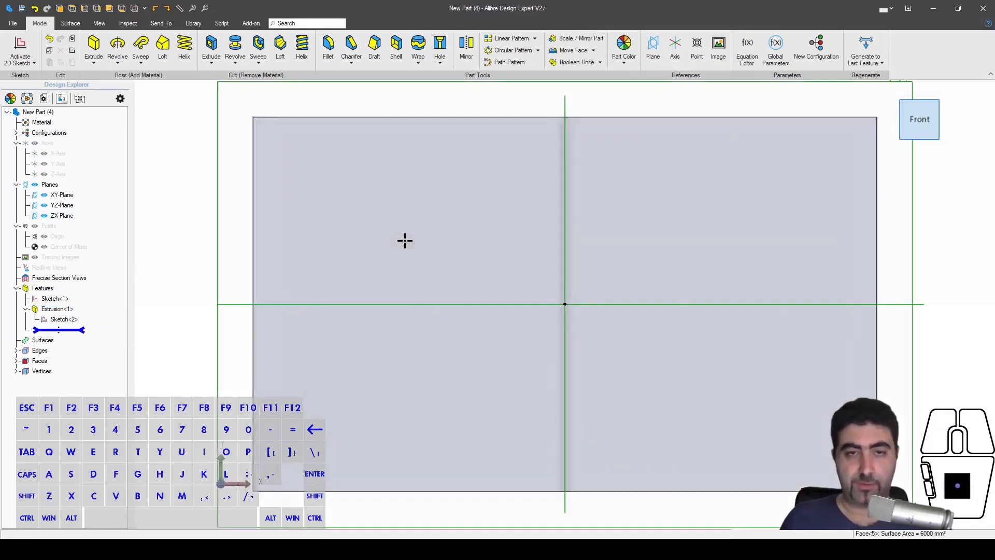
pyautogui.press('p')
pyautogui.scroll(-2, 471, 241)
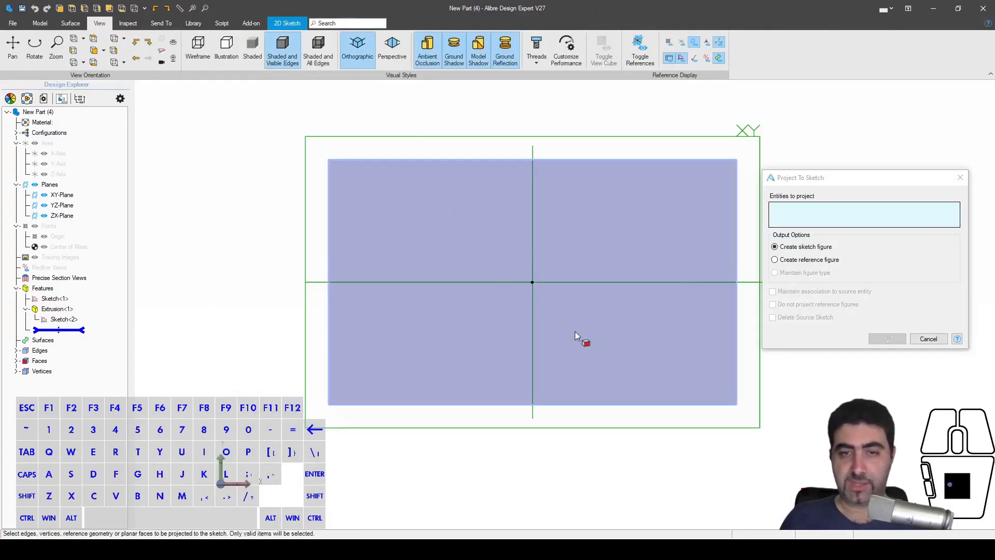
pyautogui.moveTo(561, 268)
pyautogui.mouseDown(button='middle')
pyautogui.moveTo(481, 266)
pyautogui.moveTo(601, 366)
pyautogui.mouseUp(button='middle')
pyautogui.scroll(2, 844, 378)
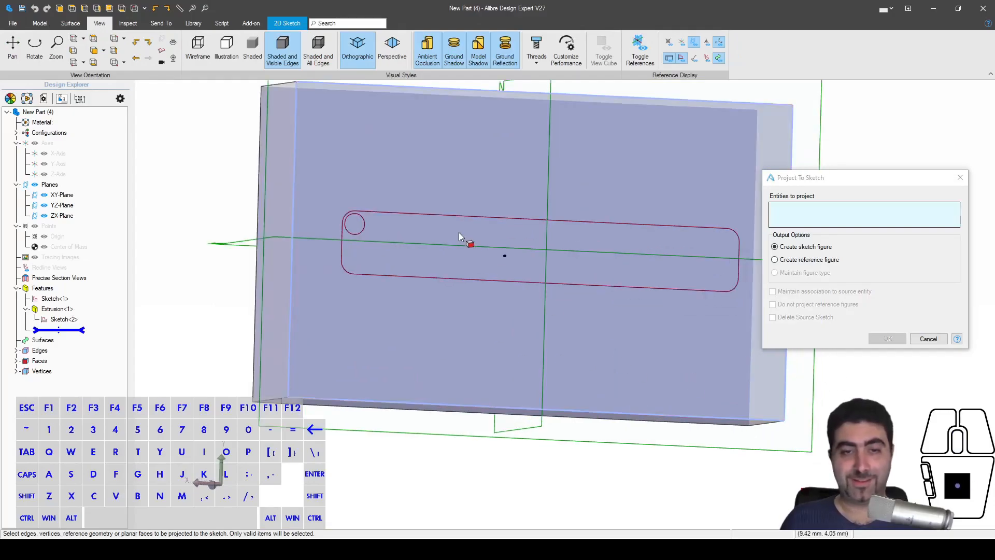
# - Project the inner rectangle's lines and corner fillets onto the front-face sketch, maintaining association to the source entity
pyautogui.click(414, 213)
pyautogui.scroll(2, 351, 220)
pyautogui.click(347, 213)
pyautogui.click(339, 235)
pyautogui.click(341, 284)
pyautogui.click(371, 293)
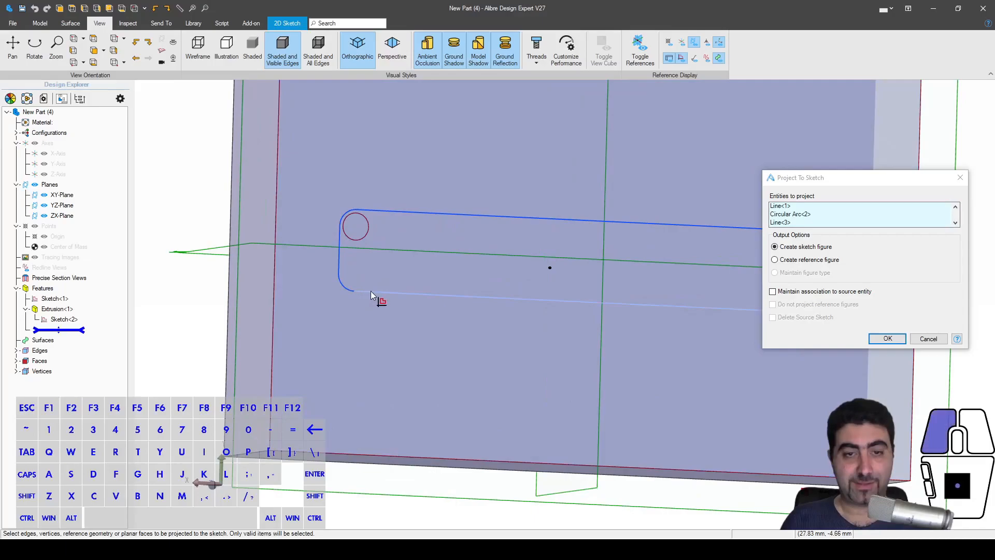
pyautogui.scroll(-4, 499, 326)
pyautogui.scroll(3, 667, 327)
pyautogui.click(617, 301)
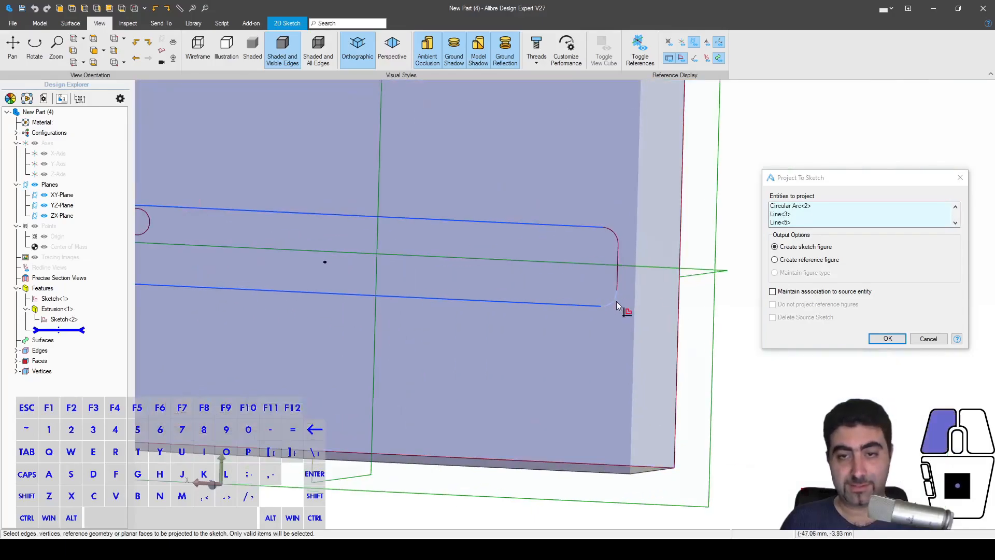
pyautogui.click(617, 278)
pyautogui.click(615, 244)
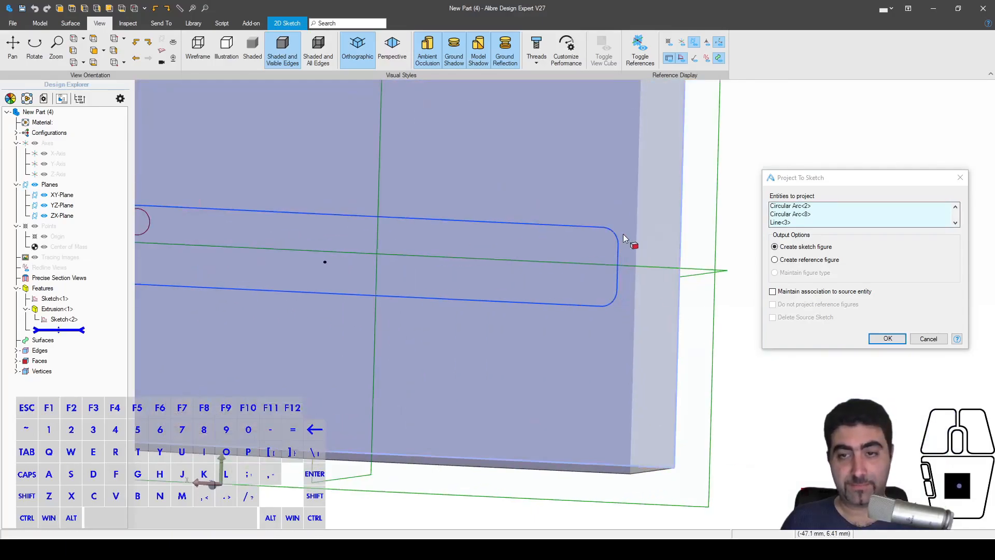
pyautogui.click(847, 292)
pyautogui.click(892, 340)
# - Extrude the projected rounded rectangle as a boss 5 mm out from the block's front face
pyautogui.scroll(-3, 727, 291)
pyautogui.moveTo(726, 290); pyautogui.dragTo(738, 291, button='middle')
pyautogui.write('e')
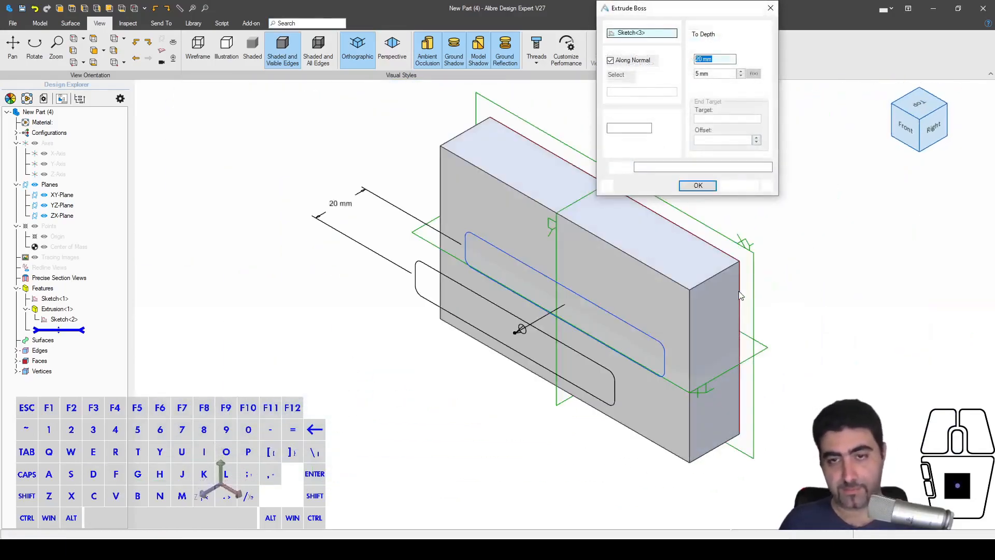
pyautogui.write('5')
pyautogui.press('Return')
pyautogui.press('Escape')
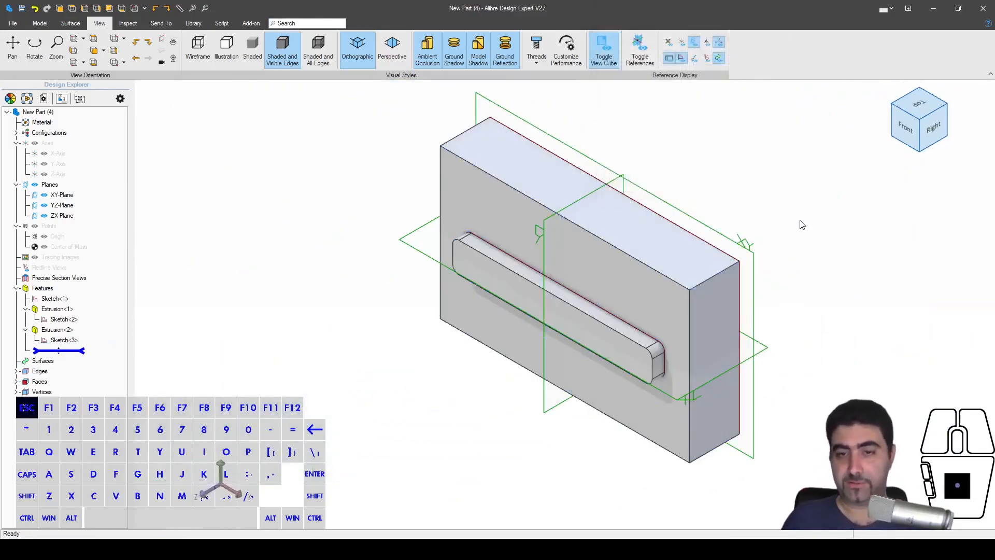
# - Start a sketch on the rounded boss's front face and project the small corner circle from the first sketch into it
pyautogui.moveTo(578, 381); pyautogui.dragTo(632, 331, button='middle')
pyautogui.click(632, 331)
pyautogui.press('s')
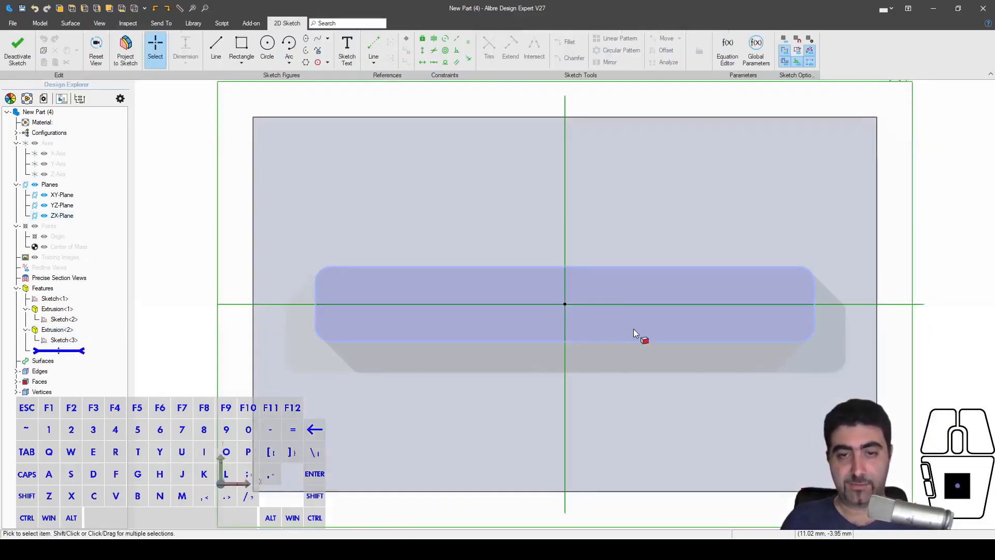
pyautogui.click(125, 49)
pyautogui.moveTo(498, 229)
pyautogui.mouseDown(button='middle')
pyautogui.moveTo(492, 218)
pyautogui.moveTo(444, 228)
pyautogui.mouseUp(button='middle')
pyautogui.click(420, 218)
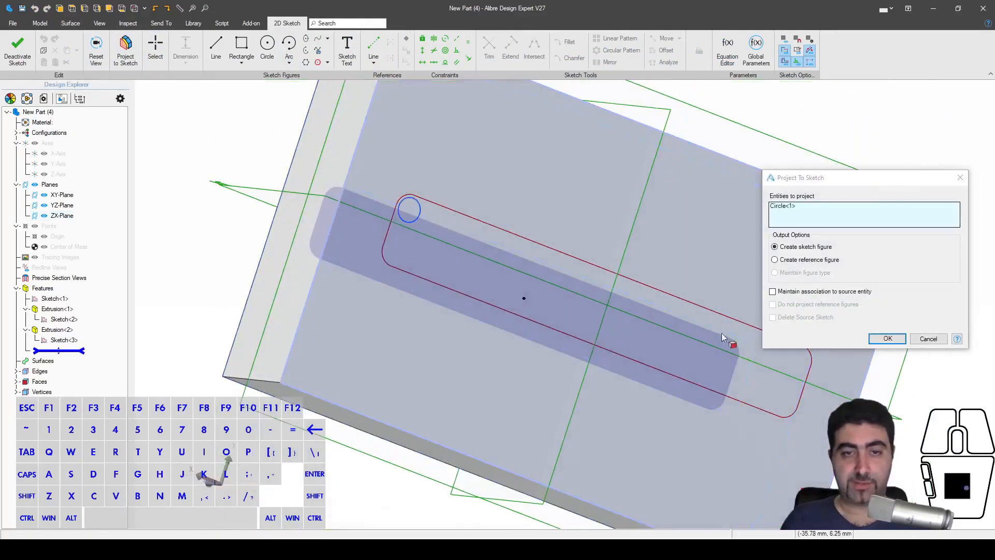
pyautogui.click(887, 337)
pyautogui.moveTo(833, 348)
pyautogui.mouseDown(button='middle')
pyautogui.moveTo(665, 301)
pyautogui.moveTo(696, 287)
pyautogui.mouseUp(button='middle')
# - Extrude the projected circle into a long round pin from the rounded boss's front face
pyautogui.press('e')
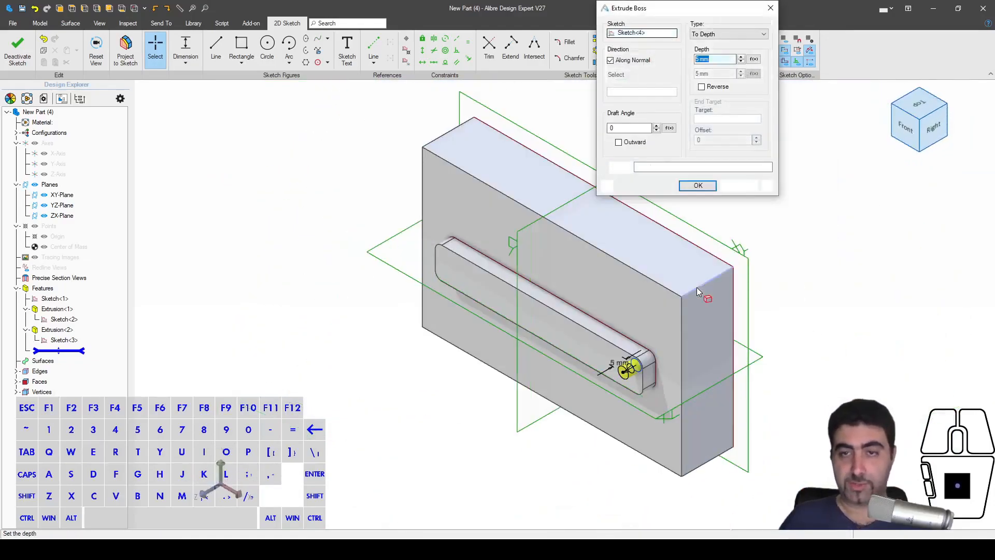
pyautogui.press('Return')
pyautogui.moveTo(755, 204); pyautogui.dragTo(767, 358, button='middle')
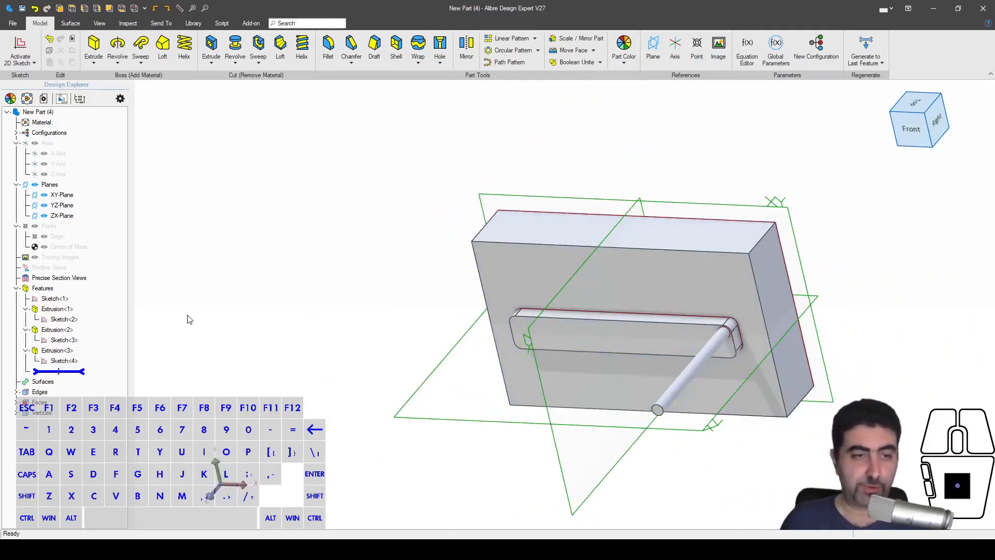
# - Rename the first sketch in the feature list as Layout
pyautogui.rightClick(59, 298)
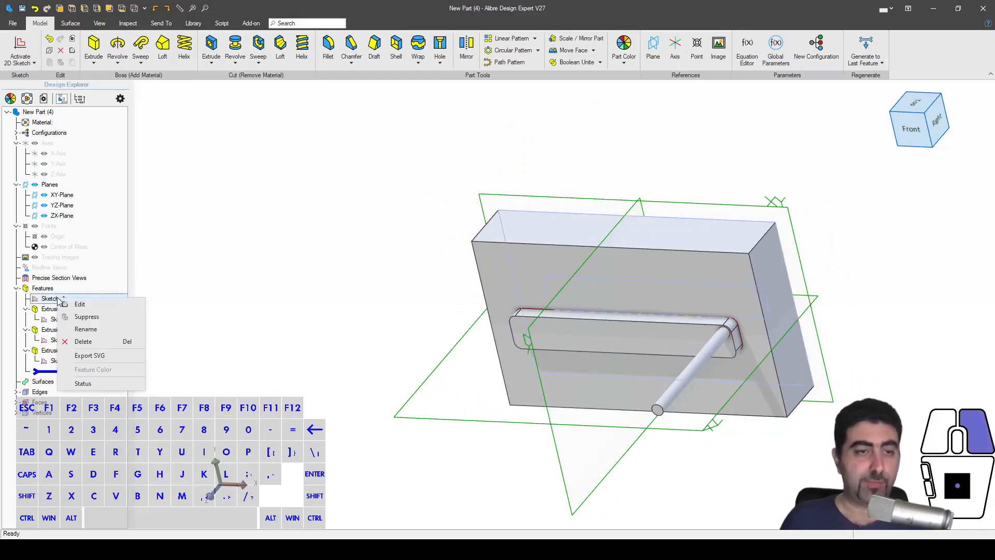
pyautogui.click(84, 327)
pyautogui.write('Lay')
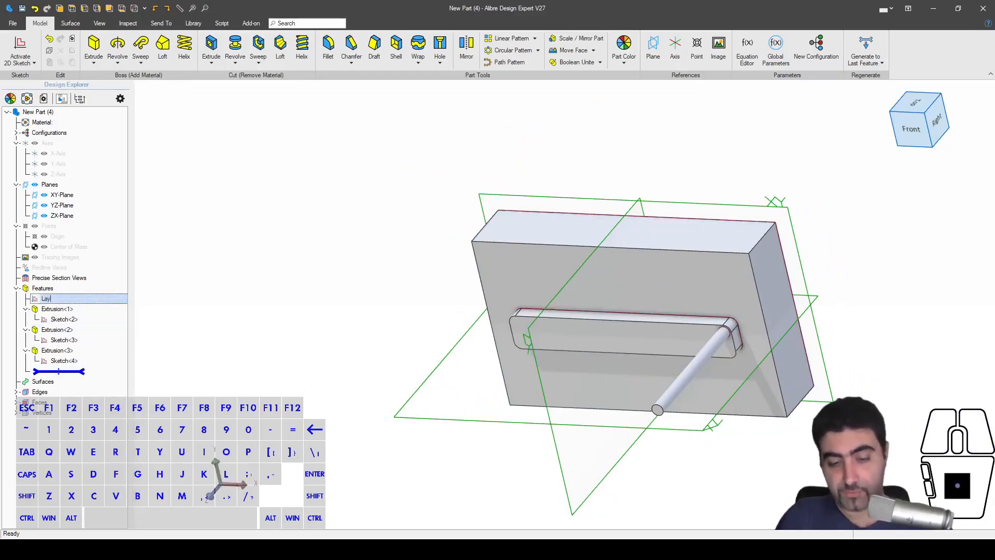
pyautogui.write('out')
pyautogui.press('Return')
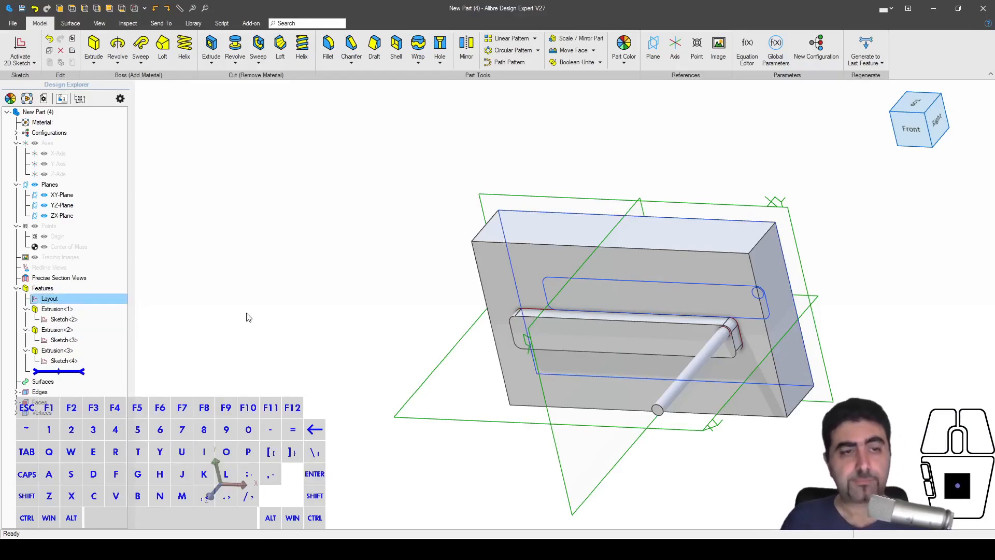
pyautogui.click(241, 316)
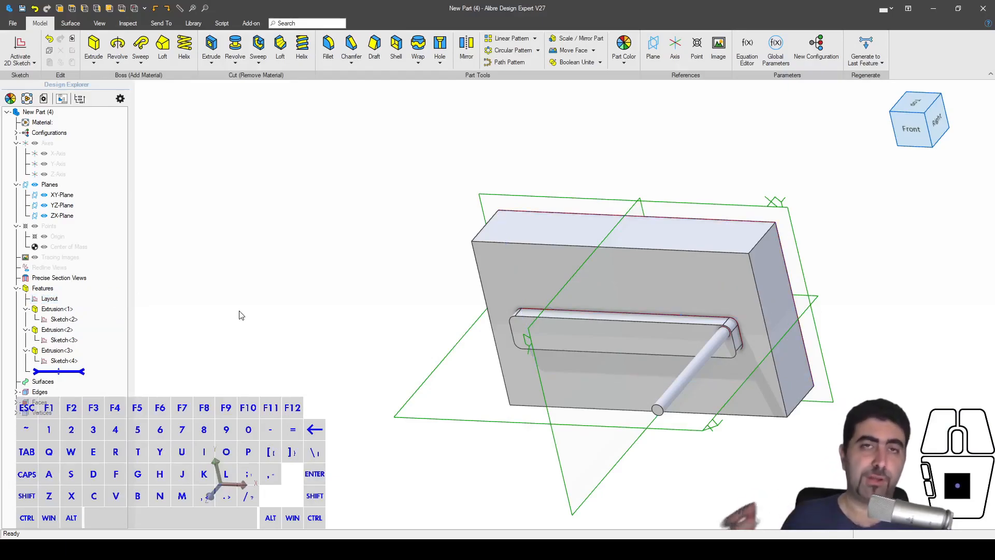
# - Open the Layout sketch for editing and move the fillet radius and plate height dimension labels to clear spots
pyautogui.click(62, 298)
pyautogui.rightClick(76, 300)
pyautogui.click(98, 306)
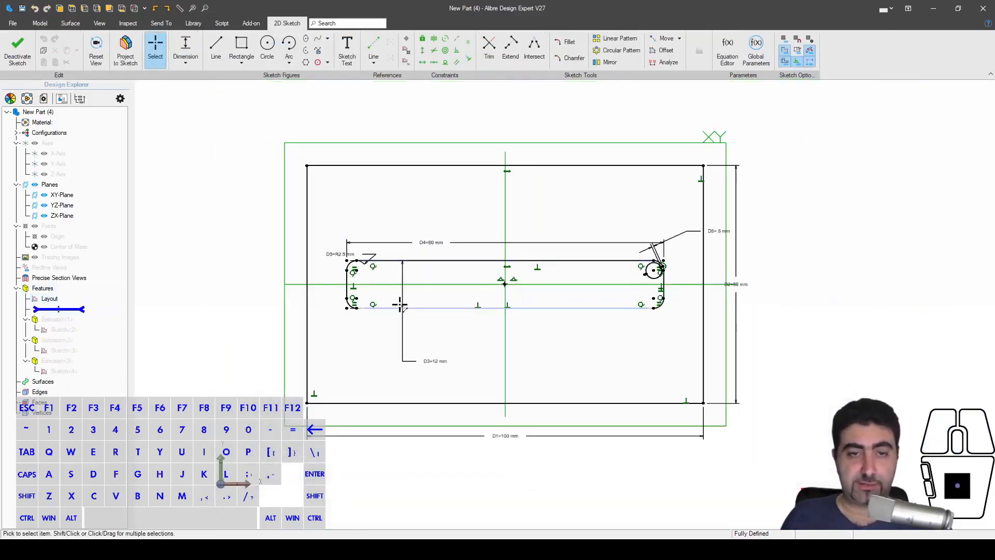
pyautogui.moveTo(338, 251); pyautogui.dragTo(451, 209)
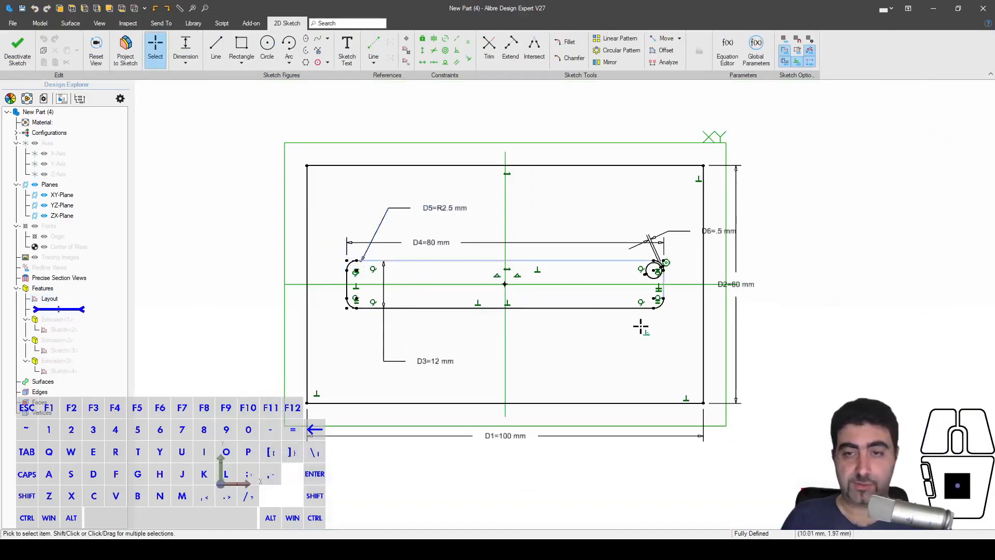
pyautogui.moveTo(737, 284); pyautogui.dragTo(812, 290)
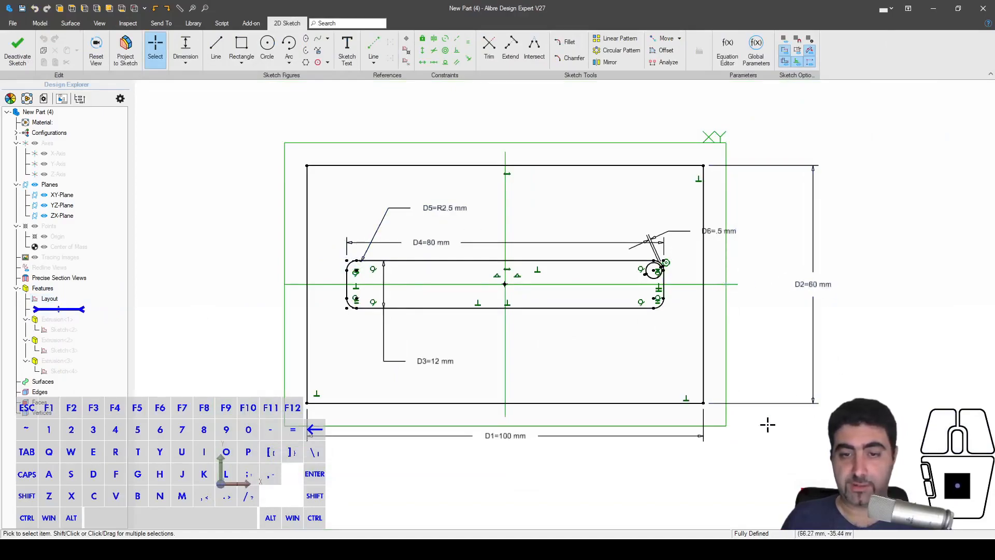
# - Set the outer rectangle's width to 210 mm
pyautogui.doubleClick(526, 438)
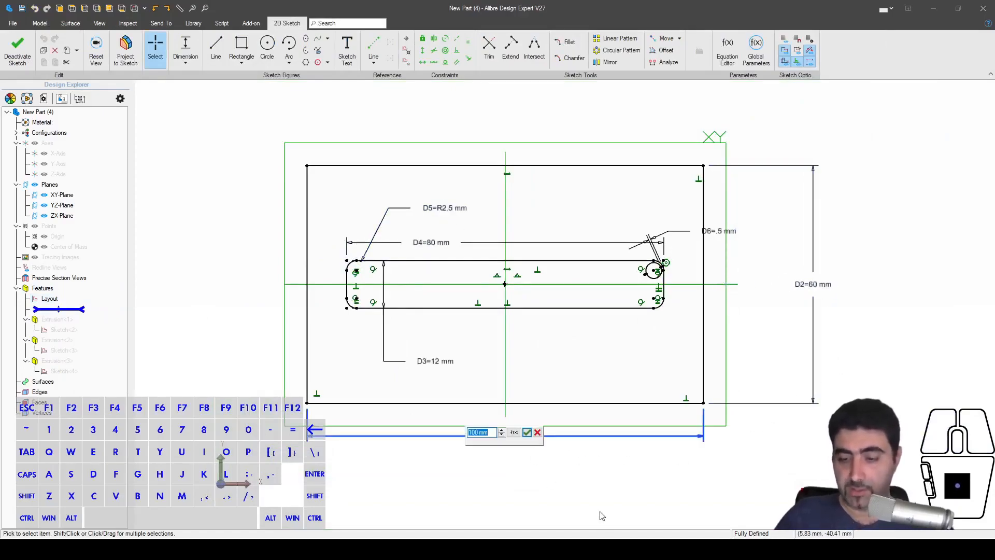
pyautogui.write('210')
pyautogui.press('Return')
pyautogui.scroll(-3, 700, 425)
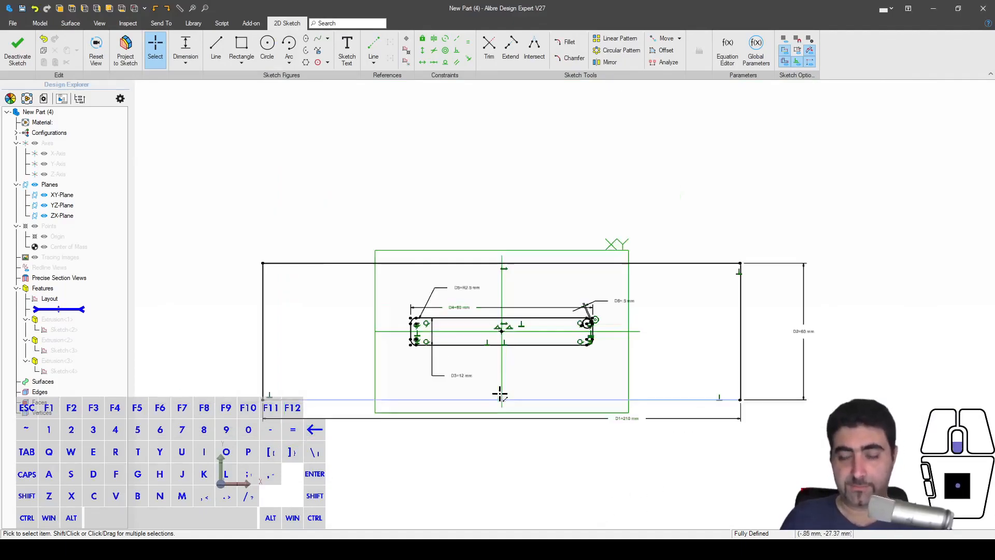
# - Set the outer rectangle's height to 45 mm
pyautogui.doubleClick(809, 340)
pyautogui.write('45')
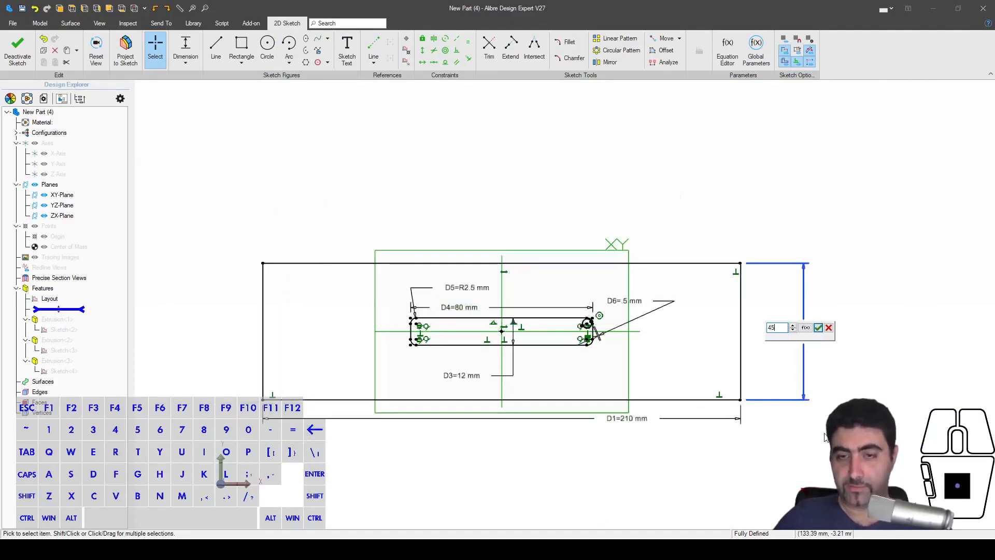
pyautogui.press('Return')
# - Move the inner rounded rectangle's height dimension clear of the profile and set it to 20 mm
pyautogui.scroll(3, 510, 321)
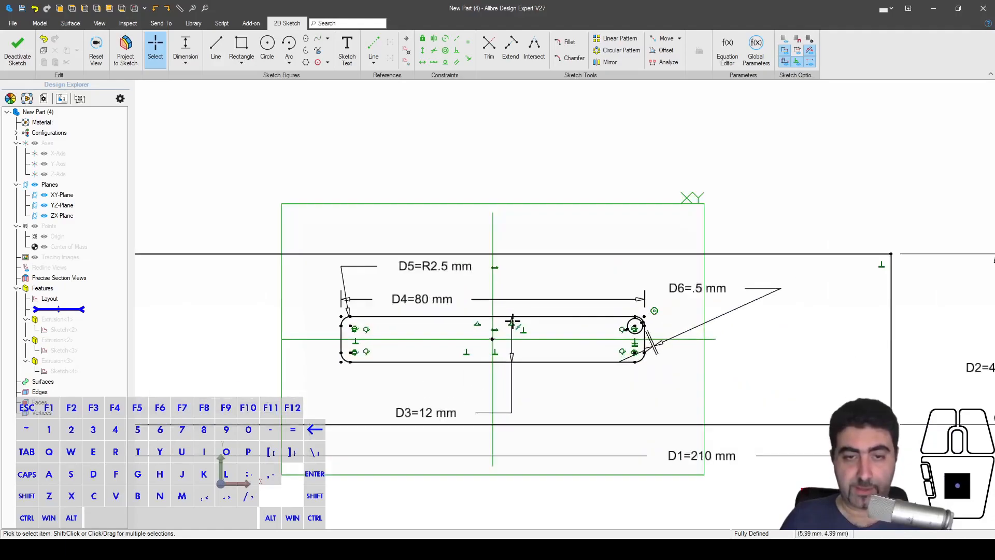
pyautogui.moveTo(400, 410); pyautogui.dragTo(226, 339)
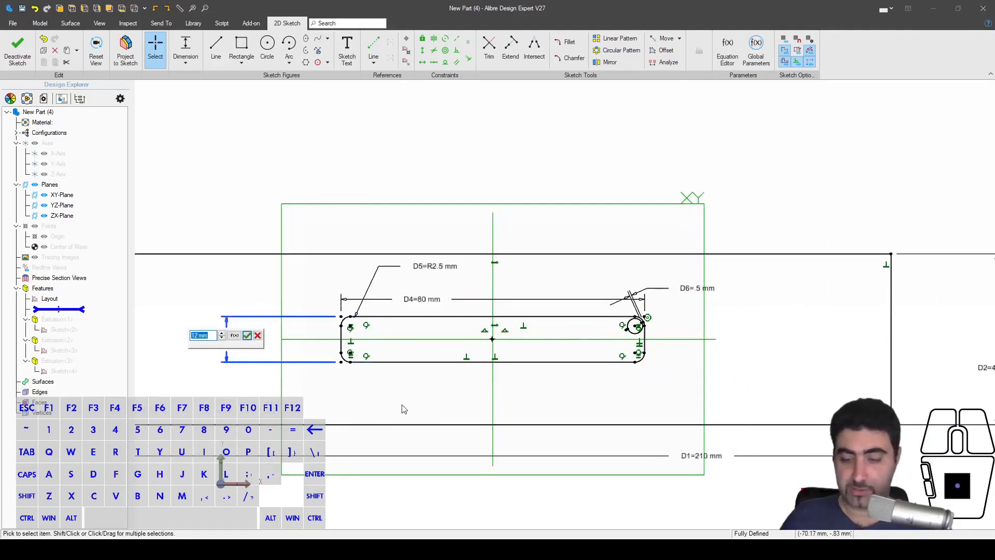
pyautogui.write('20')
pyautogui.press('Return')
pyautogui.scroll(-2, 515, 262)
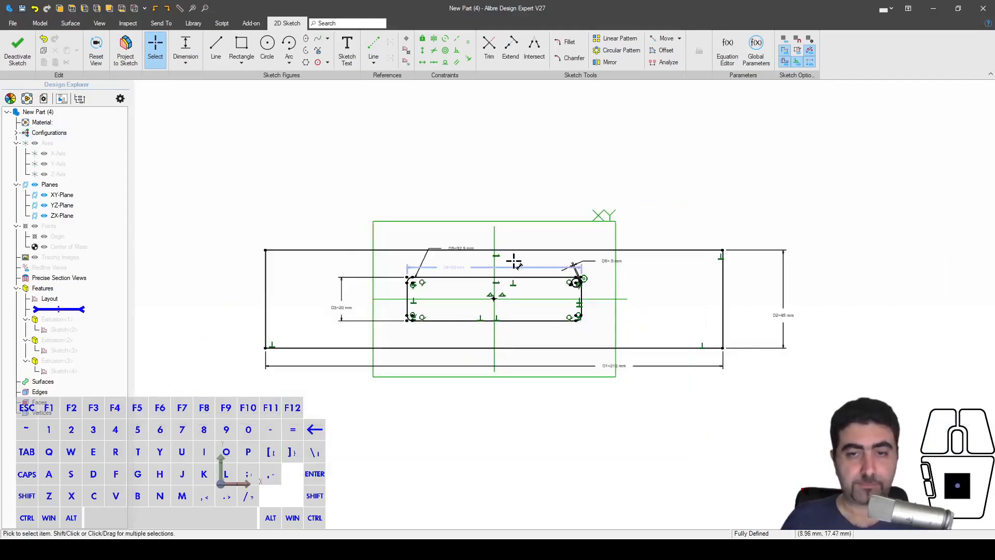
# - Finish editing the Layout sketch and regenerate the part to its last feature
pyautogui.click(17, 49)
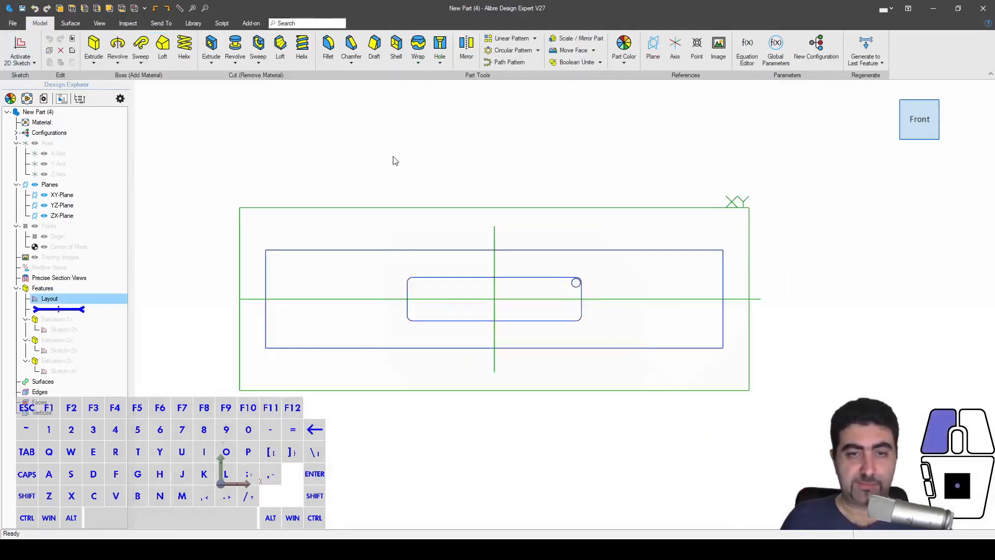
pyautogui.moveTo(648, 162)
pyautogui.mouseDown(button='middle')
pyautogui.moveTo(599, 193)
pyautogui.moveTo(648, 173)
pyautogui.mouseUp(button='middle')
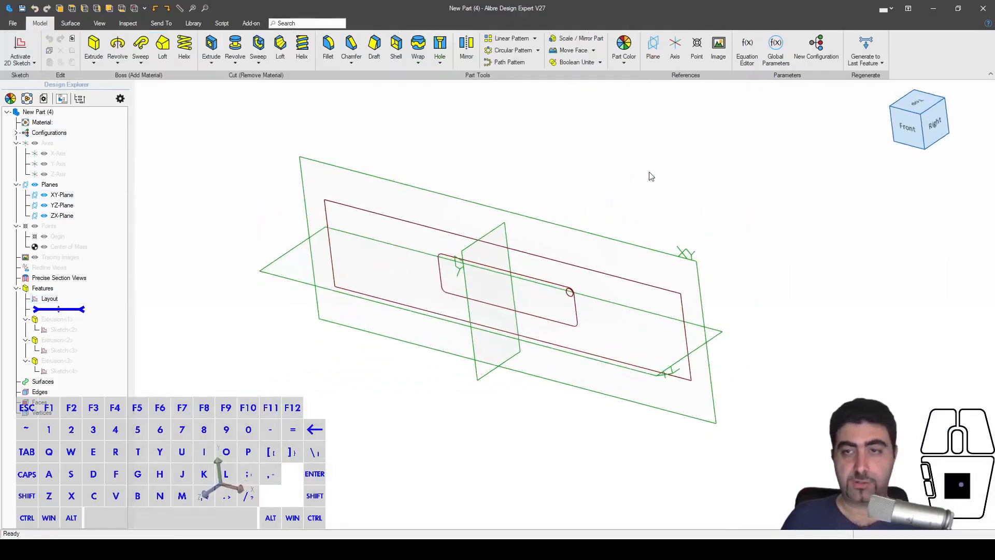
pyautogui.click(856, 45)
pyautogui.moveTo(738, 213); pyautogui.dragTo(725, 193, button='middle')
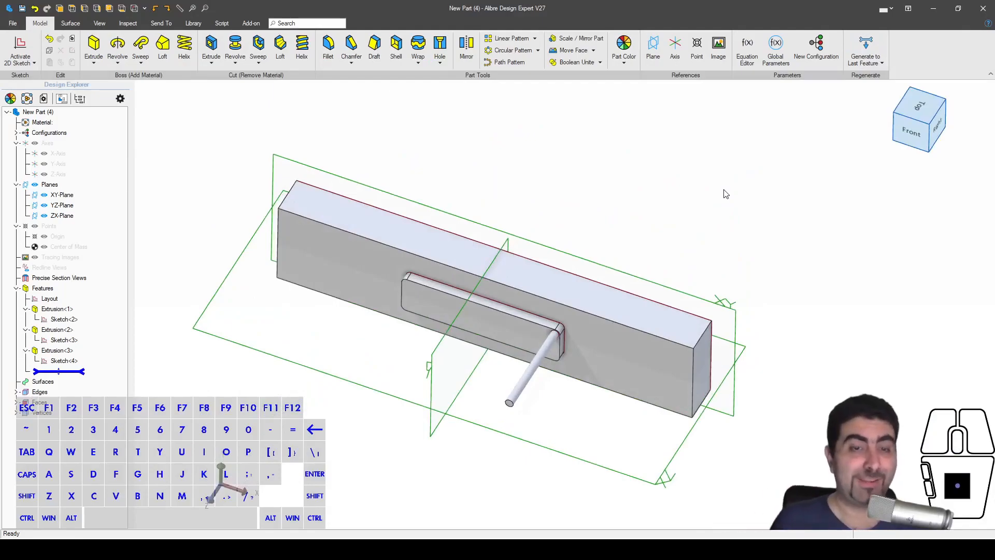
pyautogui.moveTo(725, 193); pyautogui.dragTo(668, 181, button='middle')
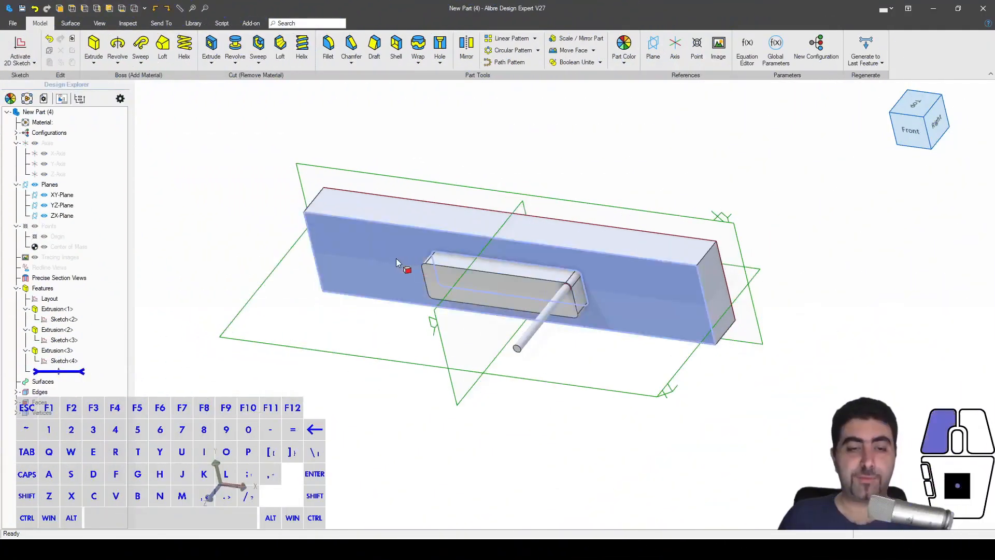
# - Start a new sketch on the large plate's front face
pyautogui.press('s')
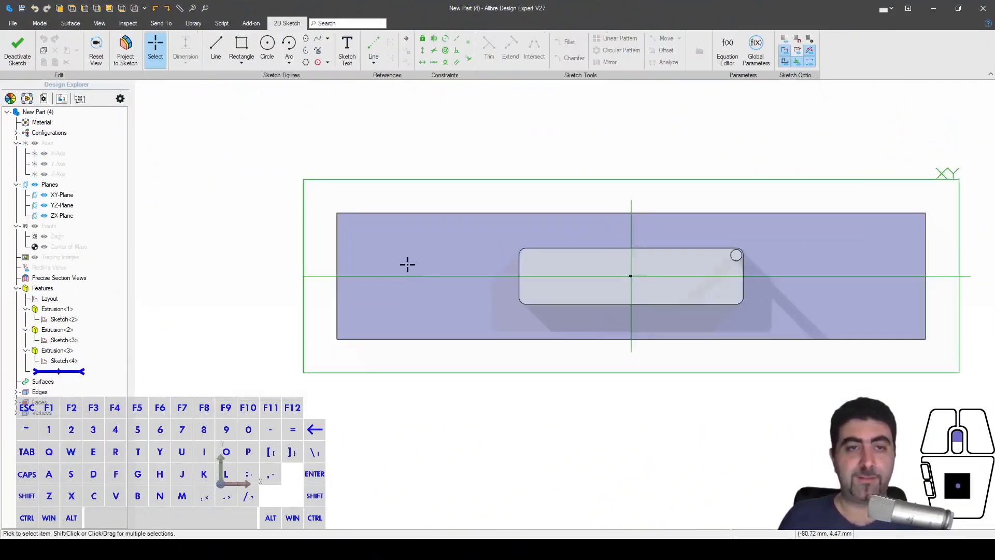
pyautogui.scroll(2, 410, 265)
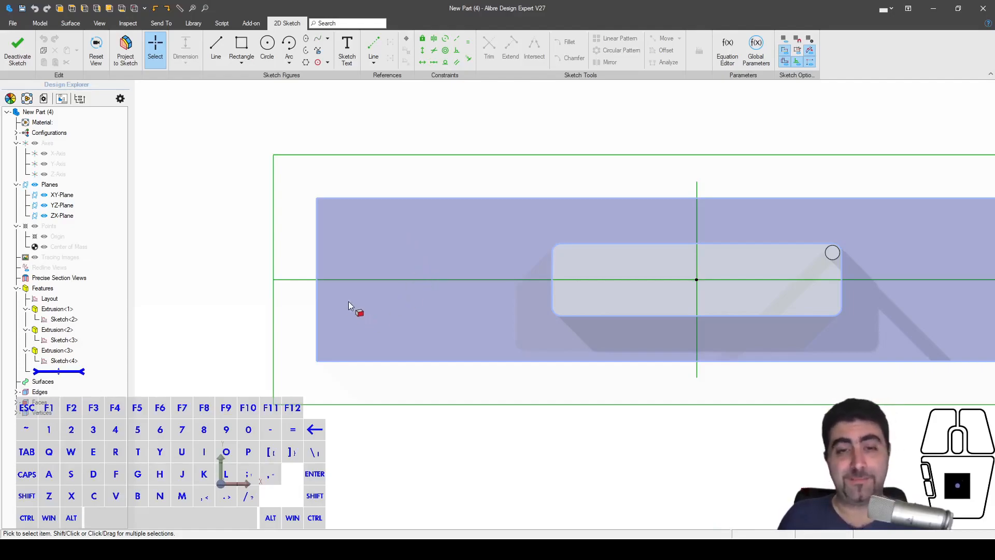
pyautogui.scroll(-3, 358, 275)
pyautogui.scroll(1, 873, 312)
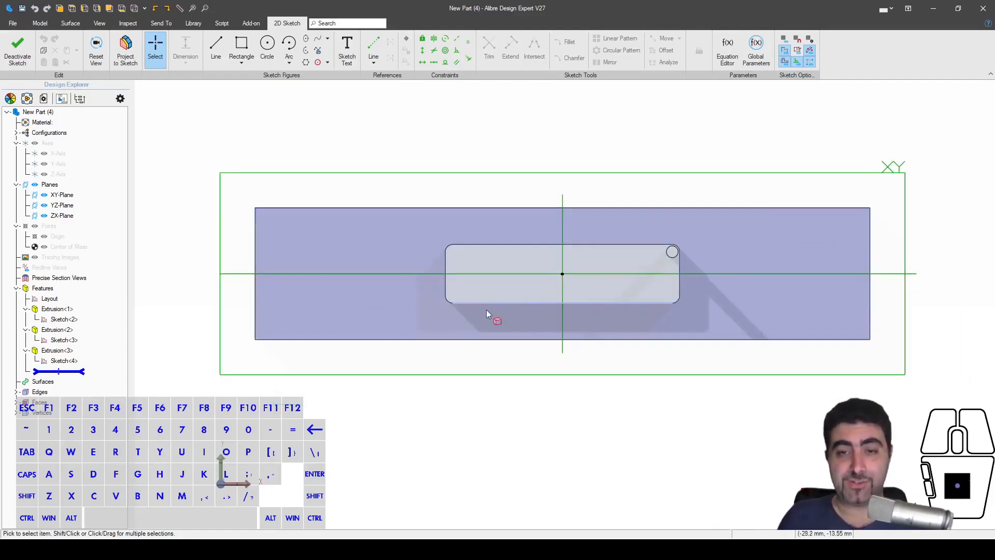
pyautogui.moveTo(375, 254); pyautogui.dragTo(486, 260, button='middle')
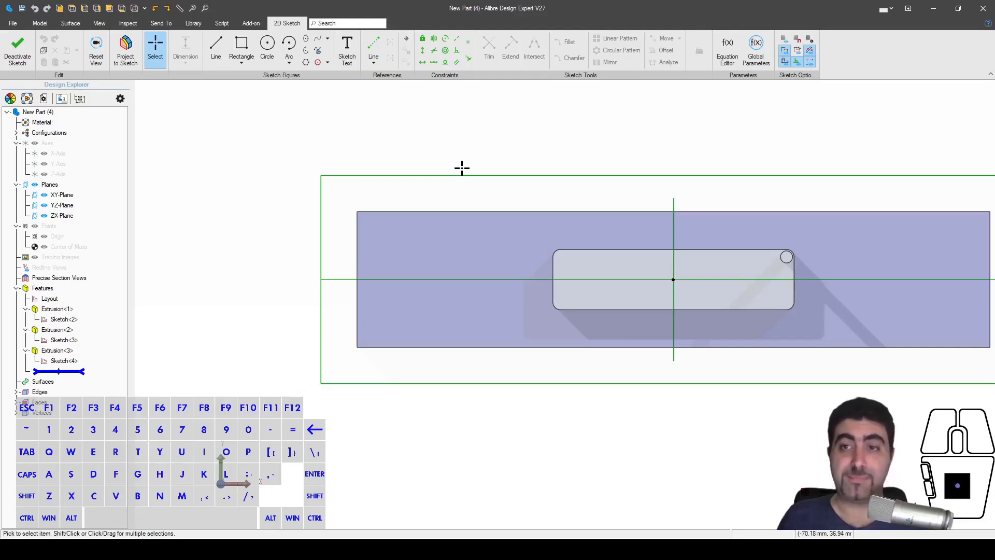
# - Examine the figure and trim tools in the floating sketch palette and orient the view to the sketch plane
pyautogui.click(452, 134)
pyautogui.click(429, 136)
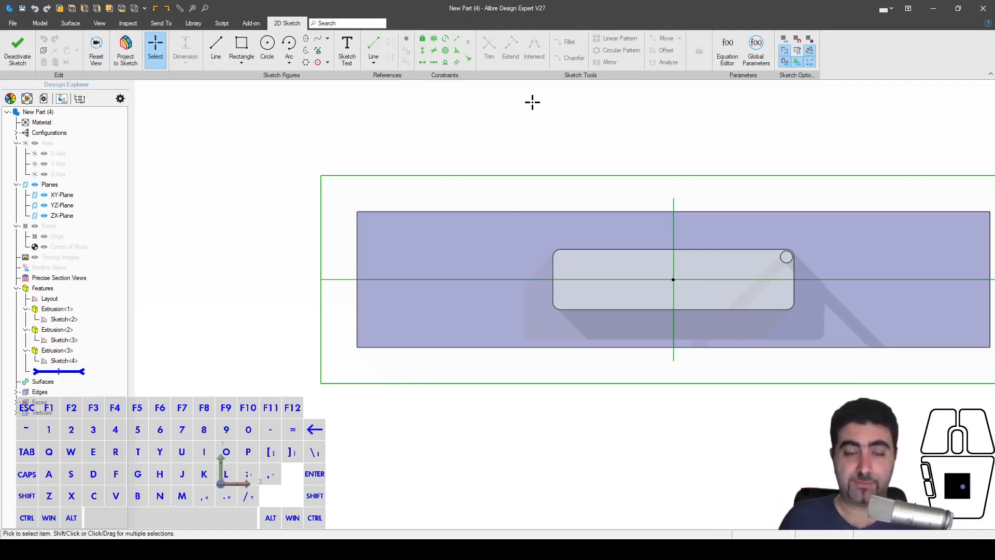
pyautogui.click(425, 124)
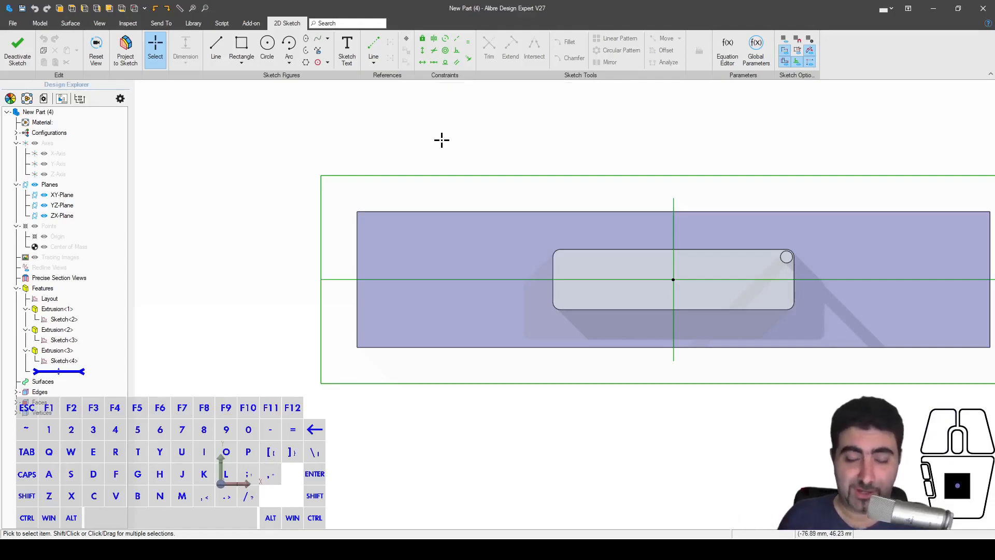
pyautogui.moveTo(423, 162)
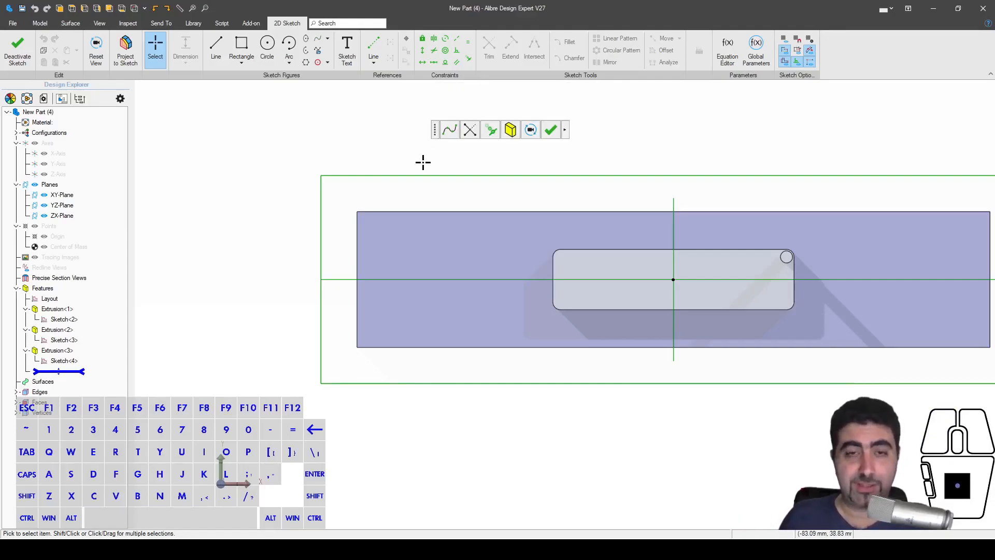
pyautogui.press('space')
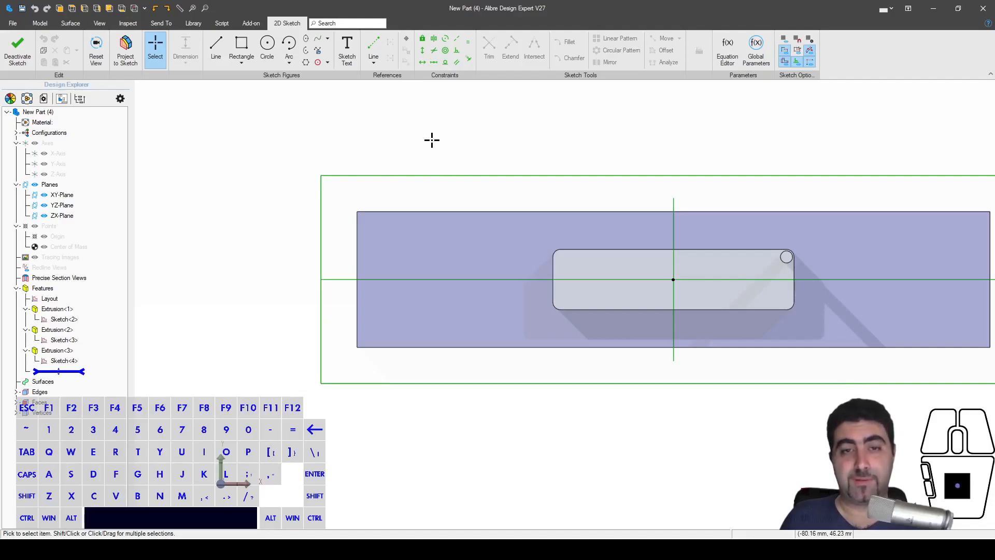
pyautogui.click(463, 110)
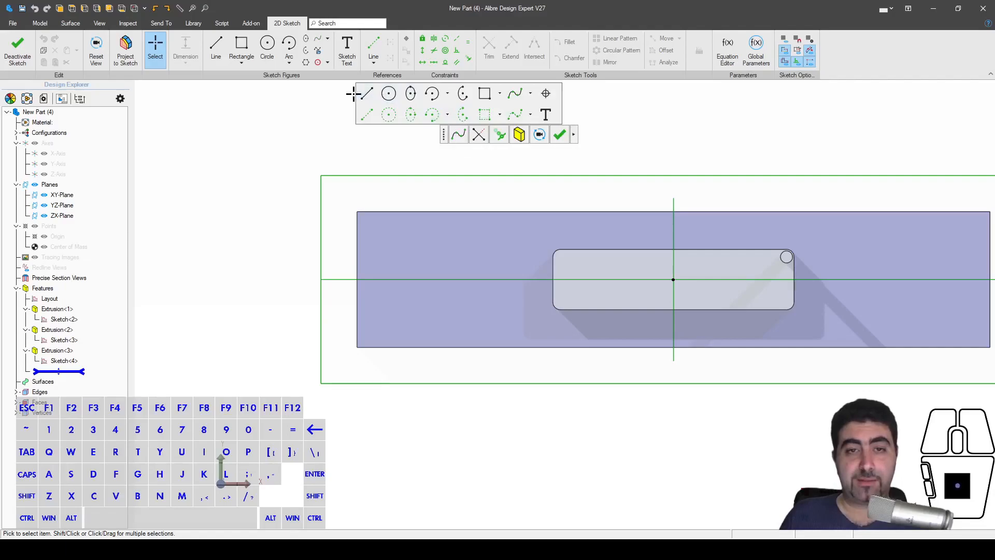
pyautogui.moveTo(480, 134)
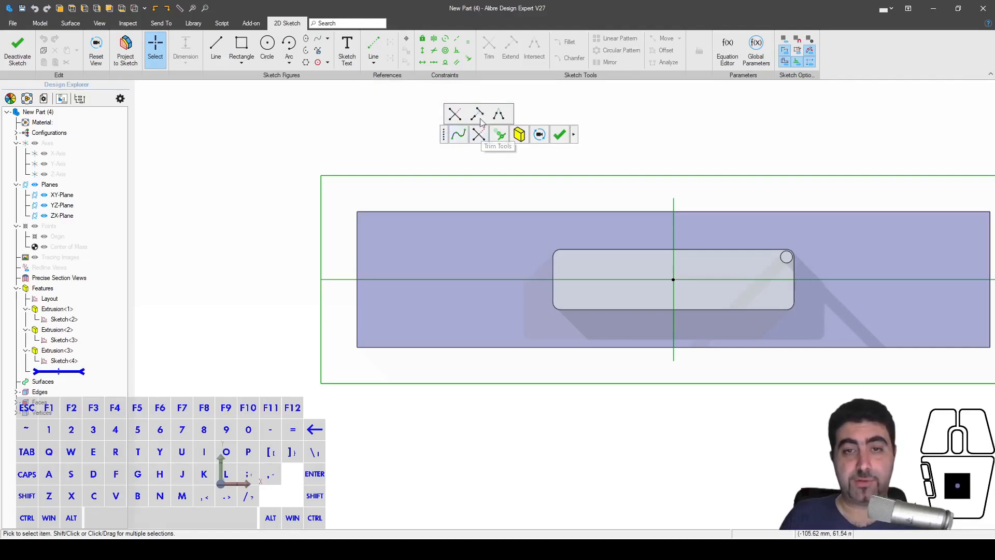
pyautogui.moveTo(523, 158)
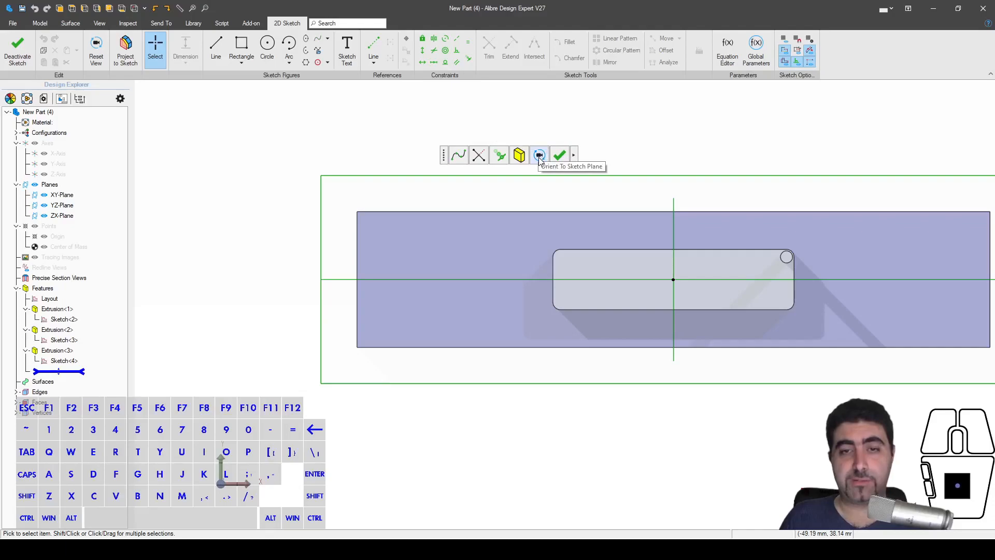
pyautogui.click(542, 158)
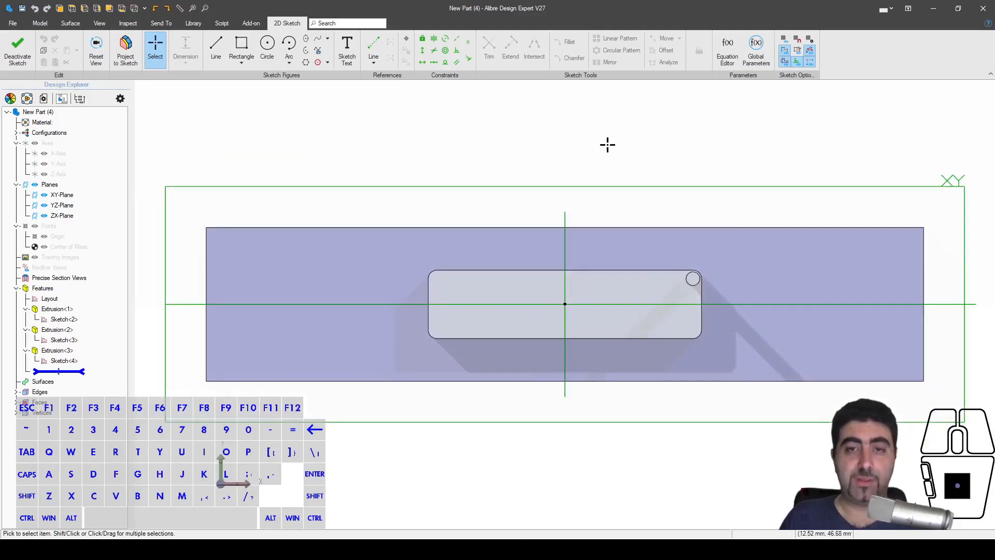
# - Sketch a circle near the plate's left end and constrain its centre horizontally with the origin
pyautogui.scroll(-2, 611, 144)
pyautogui.scroll(3, 346, 232)
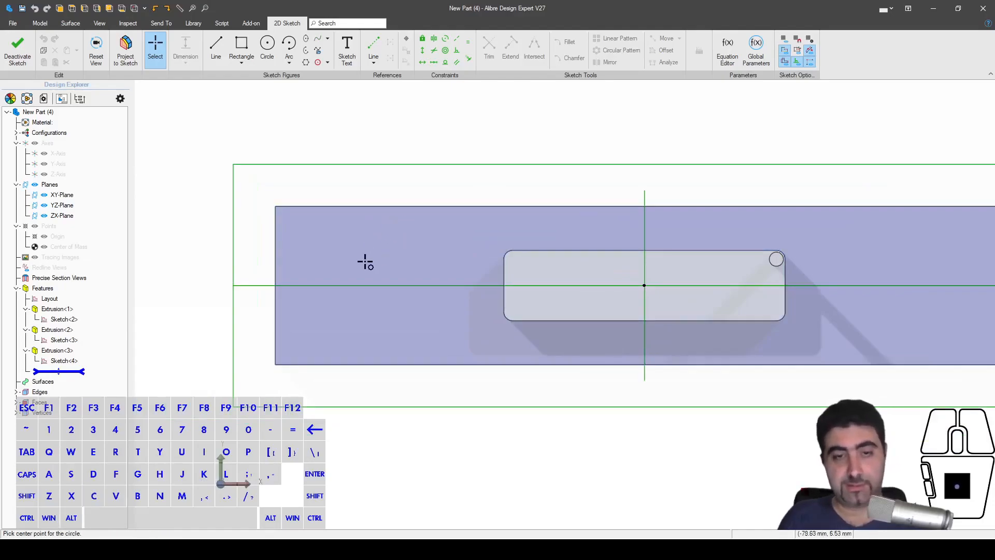
pyautogui.press('c')
pyautogui.click(357, 288)
pyautogui.click(384, 317)
pyautogui.hotkey('shift', 'h')
pyautogui.click(357, 289)
pyautogui.click(644, 286)
pyautogui.press('Escape')
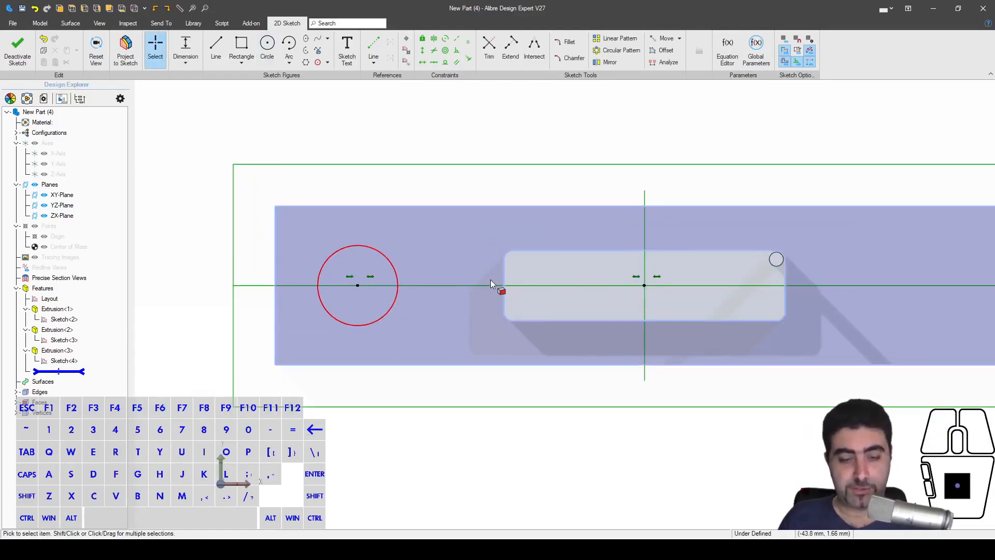
# - Dimension the horizontal distance from the circle's centre to the origin as 80 mm
pyautogui.press('d')
pyautogui.click(358, 286)
pyautogui.click(645, 285)
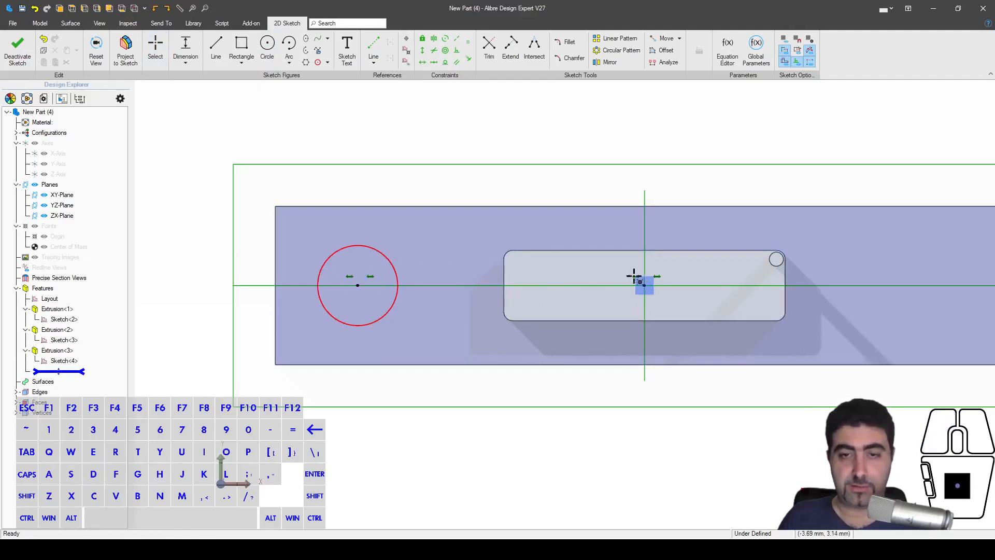
pyautogui.click(535, 234)
pyautogui.write('80')
pyautogui.press('Return')
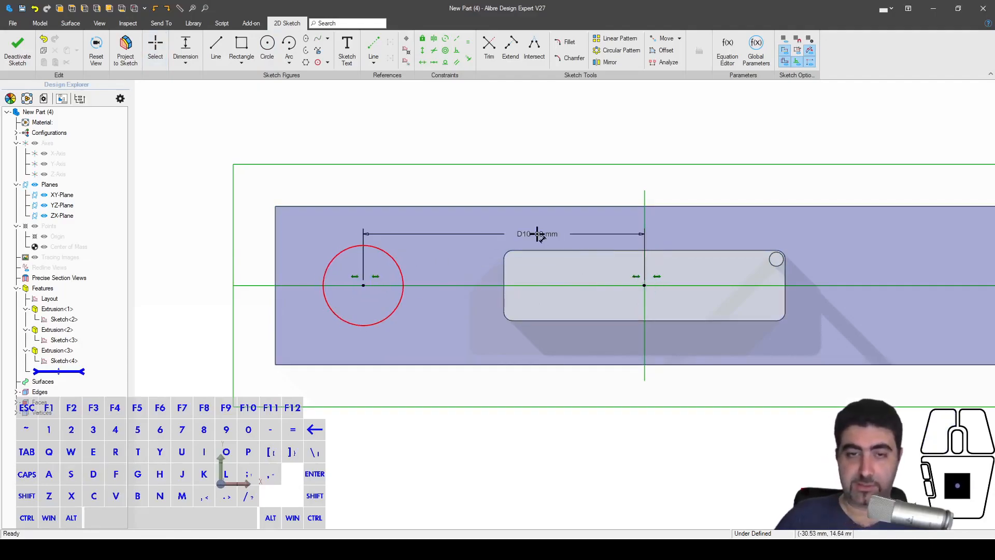
# - Dimension the circle's diameter as 20 mm
pyautogui.click(402, 269)
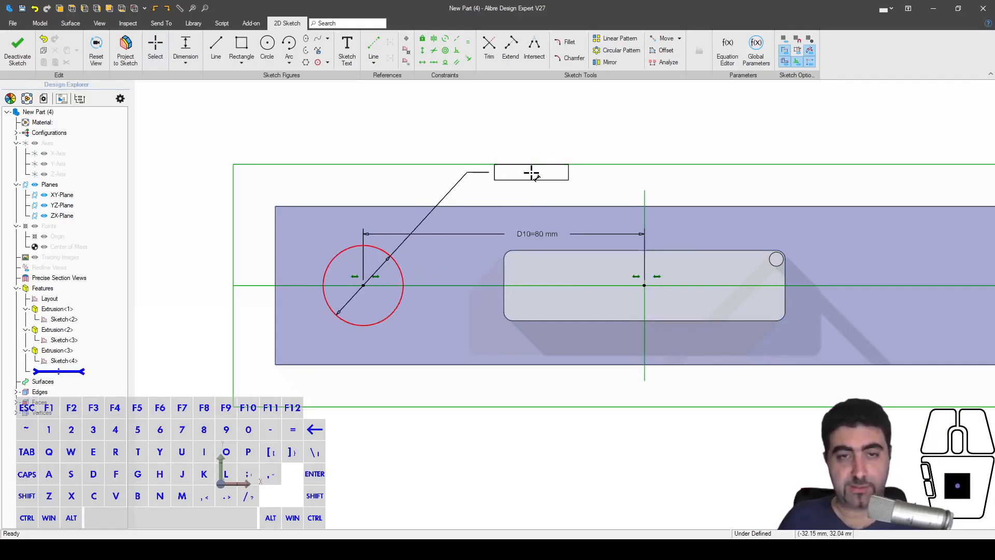
pyautogui.click(532, 177)
pyautogui.write('20')
pyautogui.press('Return')
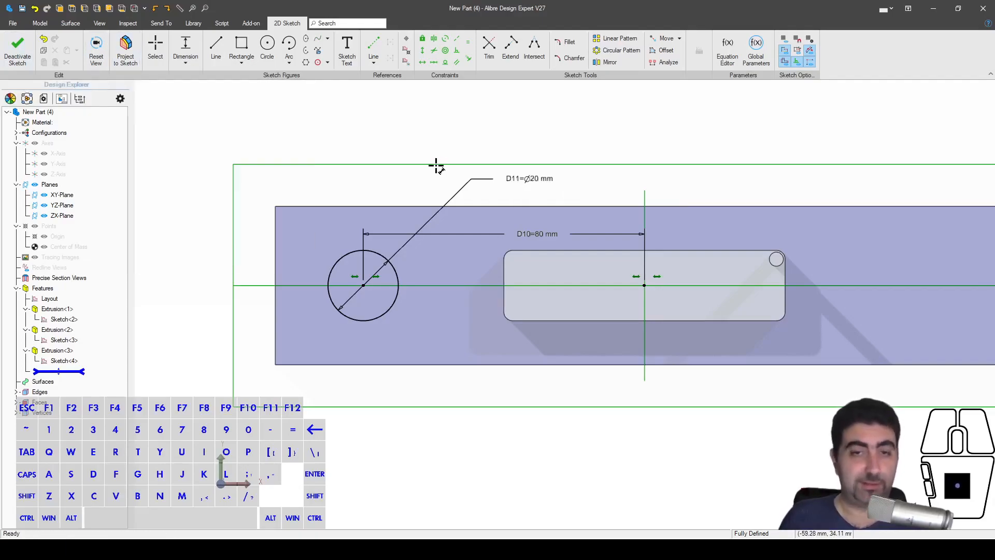
# - Cut the circle 5 mm deep into the plate with Extrude Cut, using the reversed direction along the normal
pyautogui.click(438, 137)
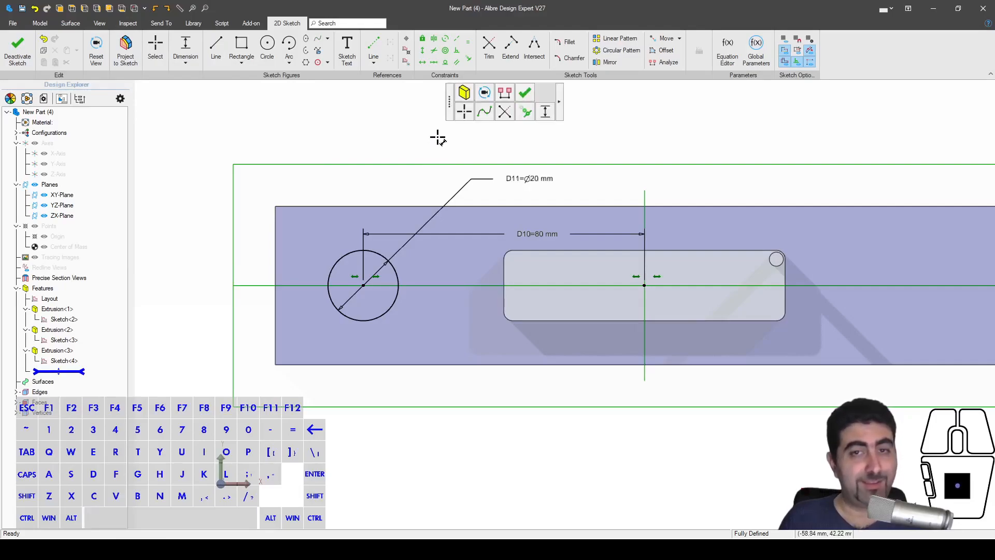
pyautogui.click(465, 94)
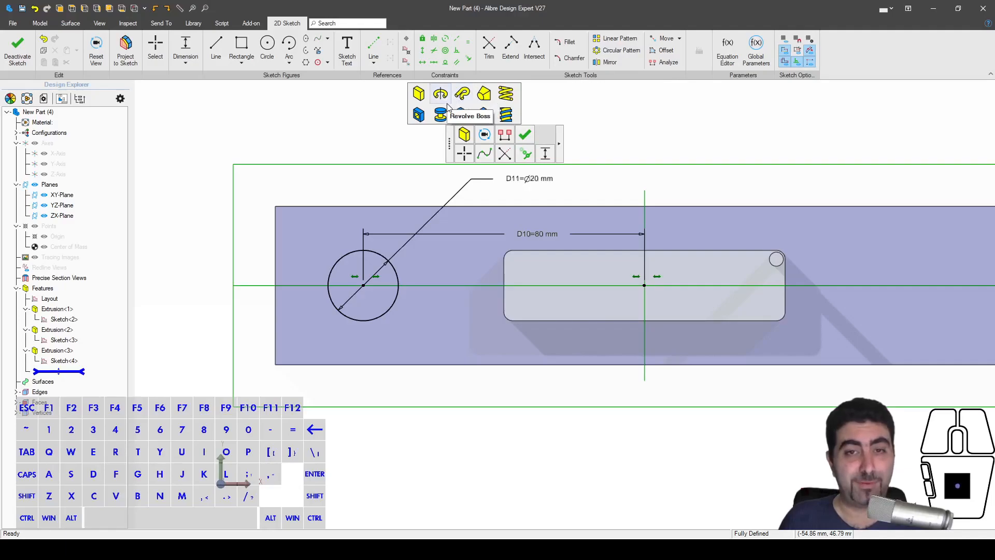
pyautogui.click(419, 114)
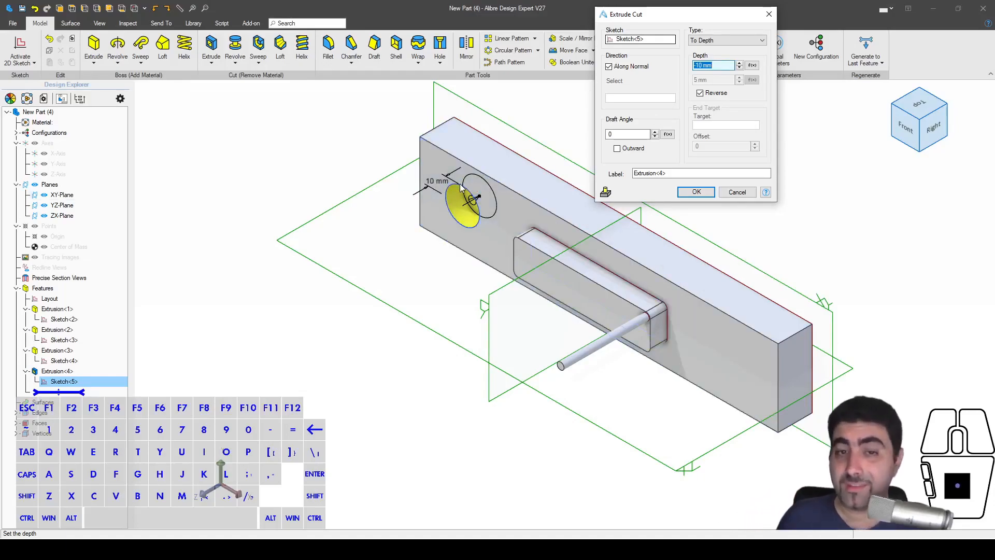
pyautogui.moveTo(706, 20); pyautogui.dragTo(784, 71)
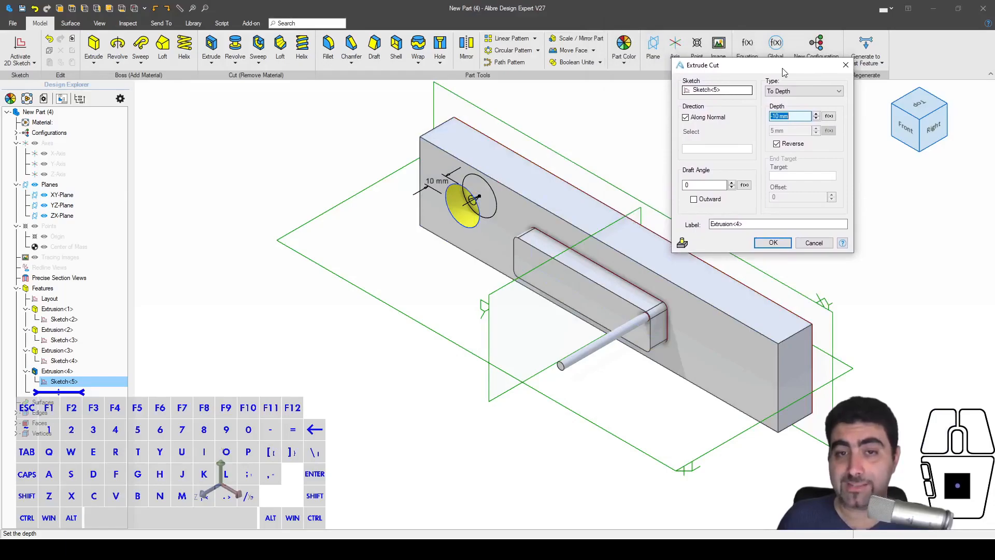
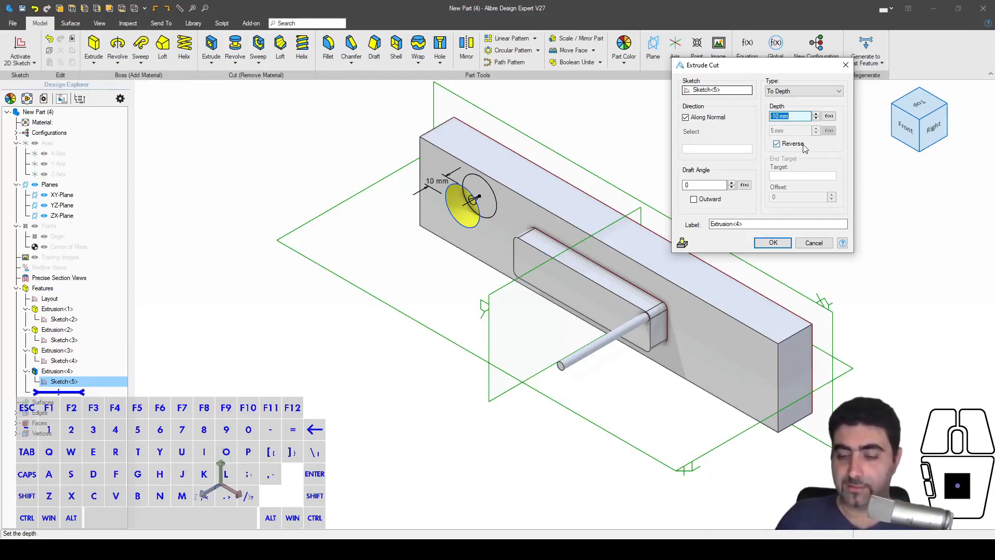
pyautogui.click(773, 243)
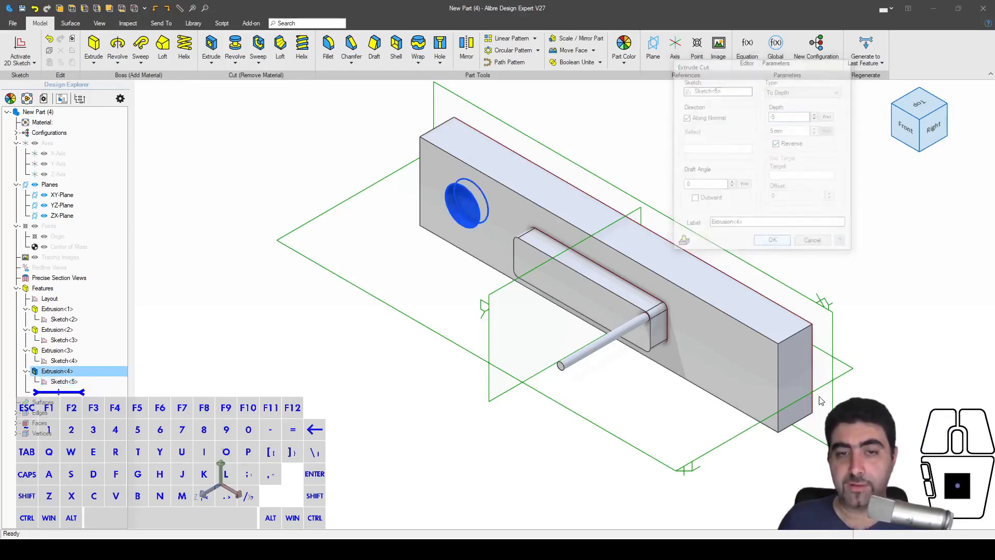
pyautogui.click(435, 275)
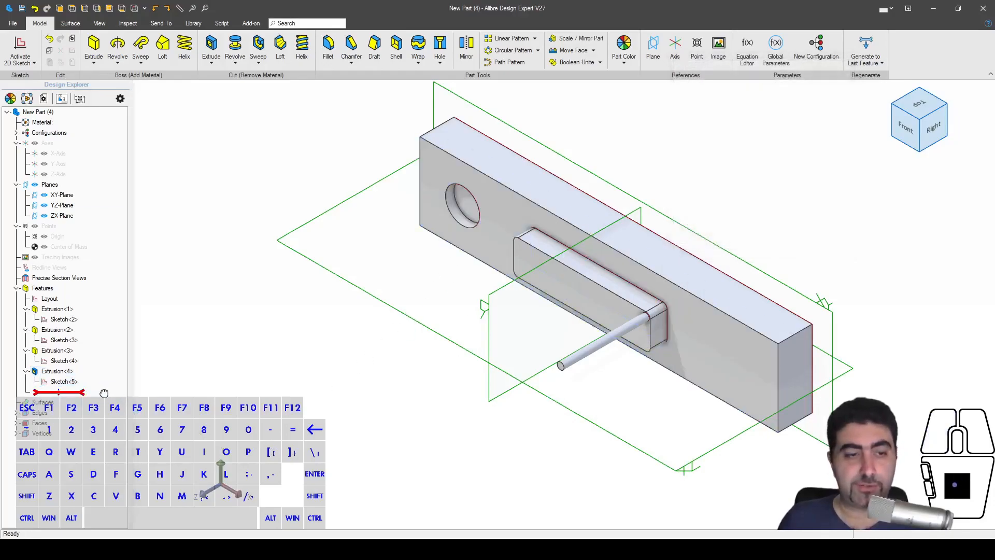
# - Try changing the circular cut's extrusion type from To Depth to Through ALL
pyautogui.rightClick(79, 372)
pyautogui.click(99, 379)
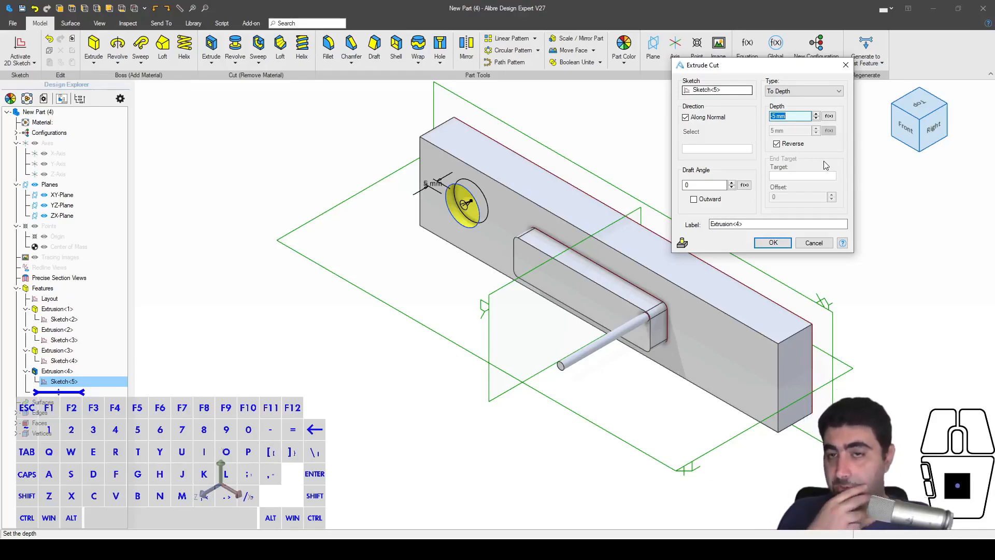
pyautogui.click(804, 91)
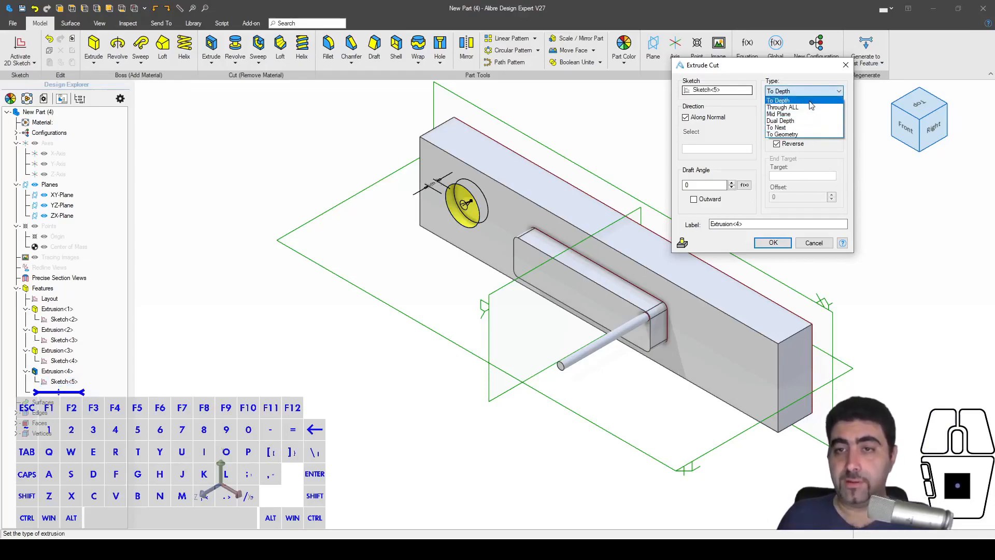
pyautogui.click(785, 100)
pyautogui.doubleClick(793, 117)
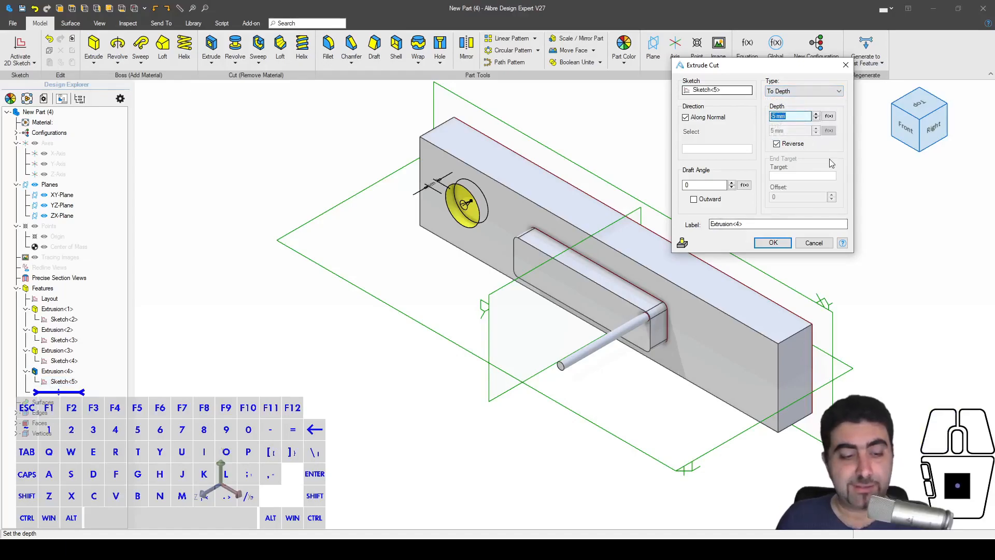
pyautogui.hotkey('shift', 'Tab')
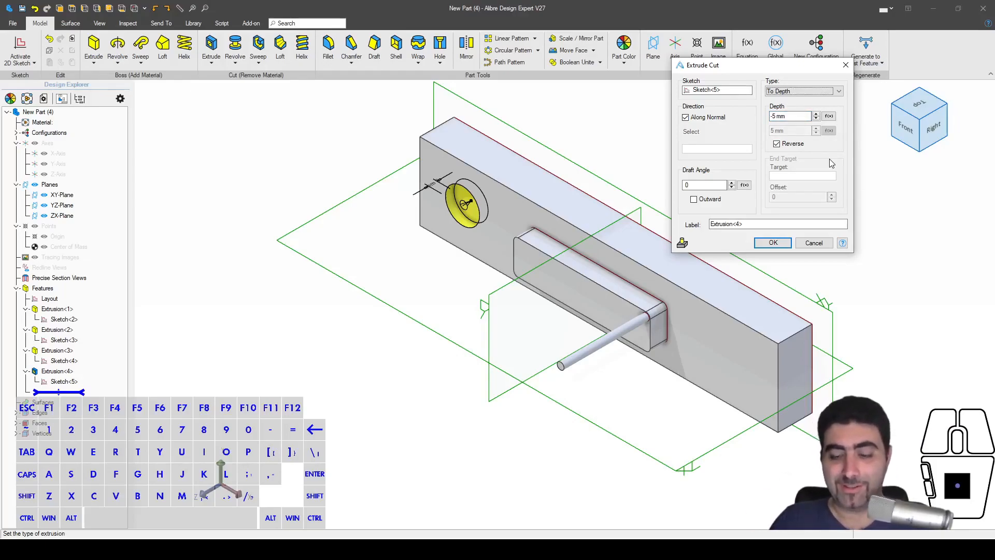
pyautogui.press('Down')
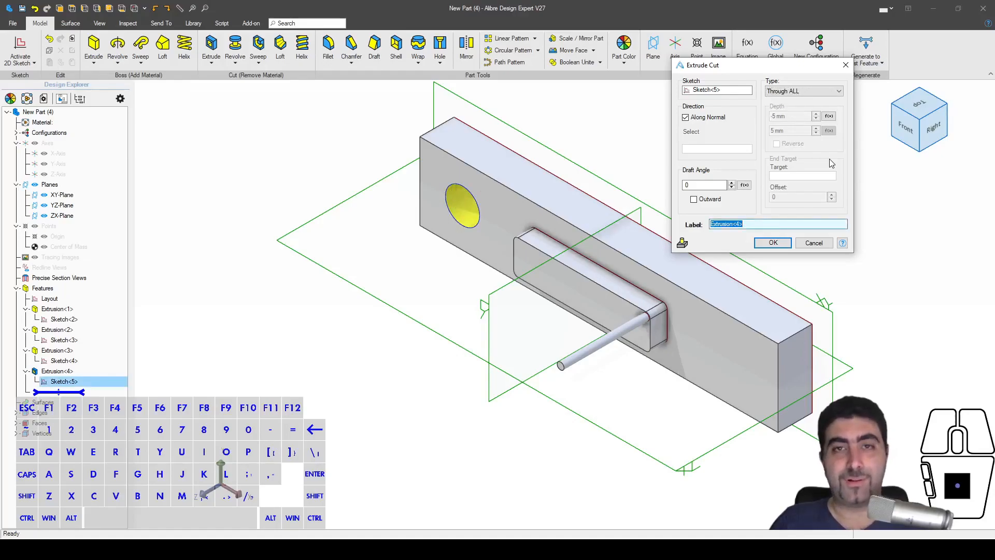
pyautogui.press('Return')
pyautogui.press('Escape')
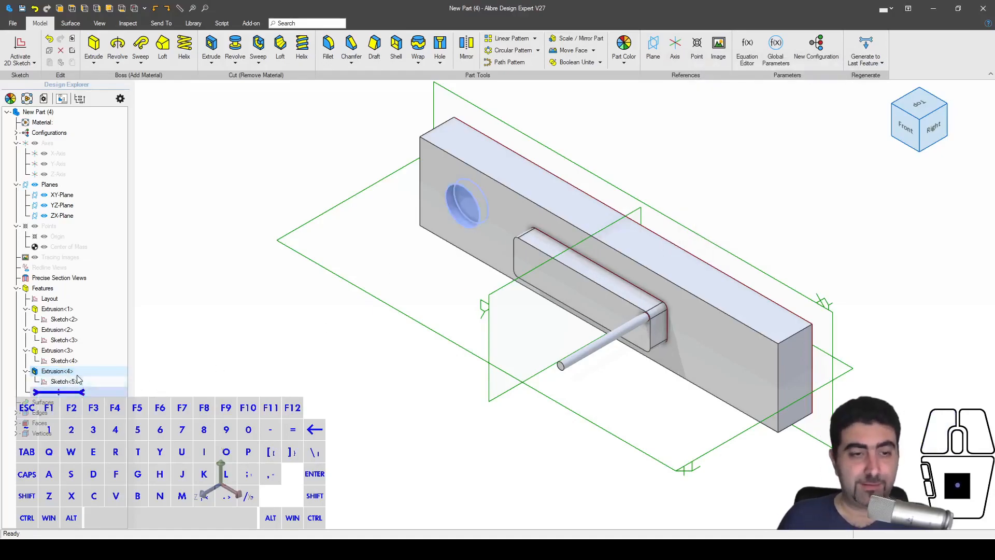
# - Delete the circular extruded cut and reopen its circle sketch for editing
pyautogui.press('Delete')
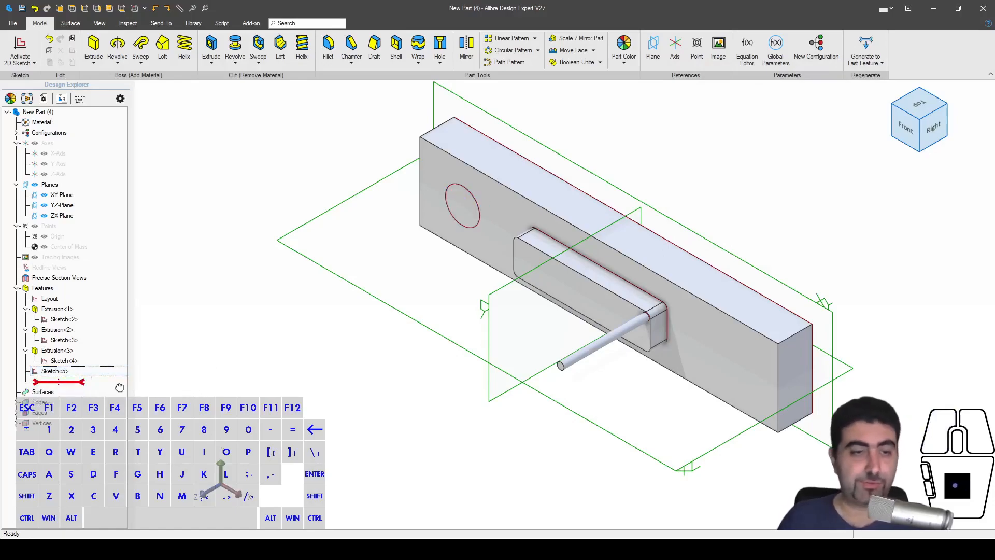
pyautogui.rightClick(66, 368)
pyautogui.click(81, 372)
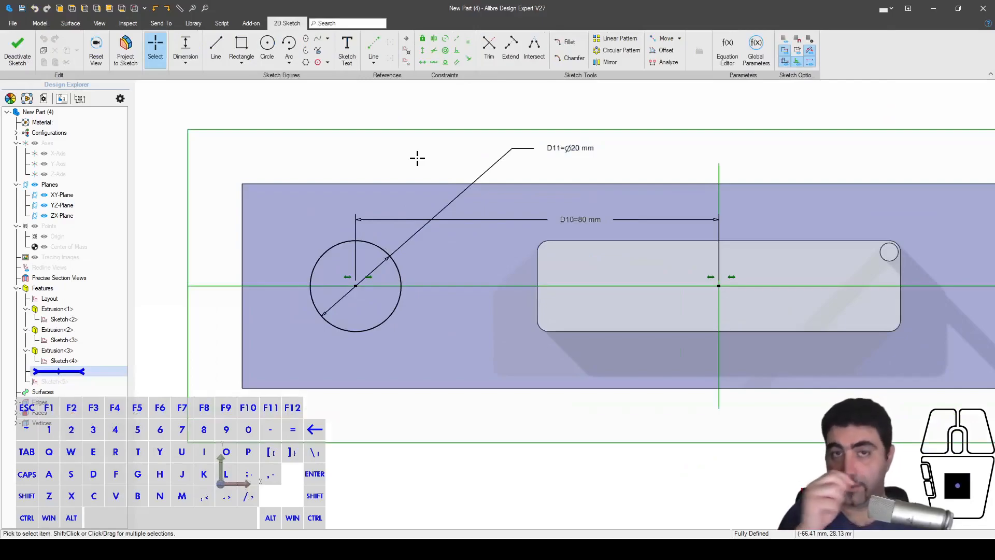
# - Cut the 20 mm circle completely through the plate with Extrude Cut, using the Through ALL type
pyautogui.press('space')
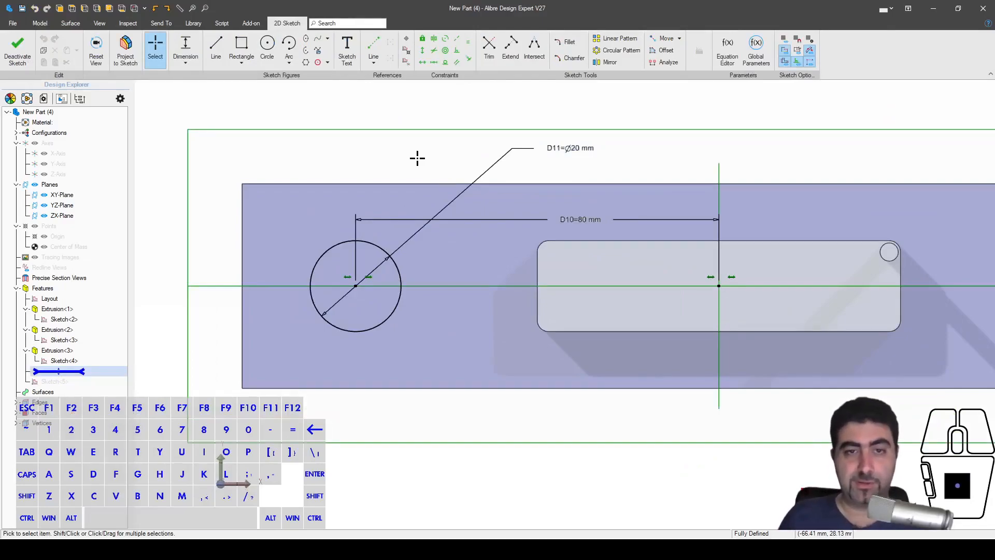
pyautogui.press('Escape')
pyautogui.press('Escape')
pyautogui.press('space')
pyautogui.click(452, 99)
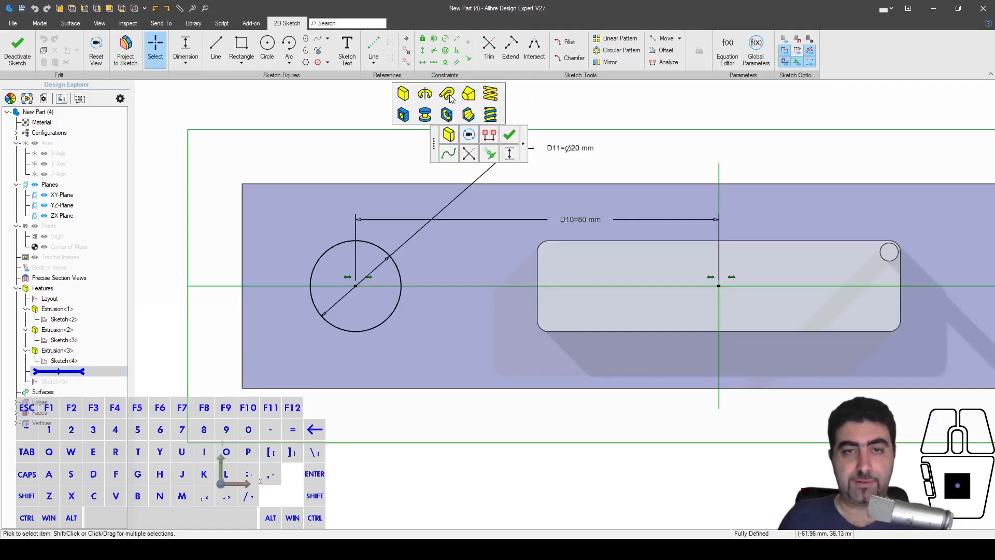
pyautogui.click(405, 116)
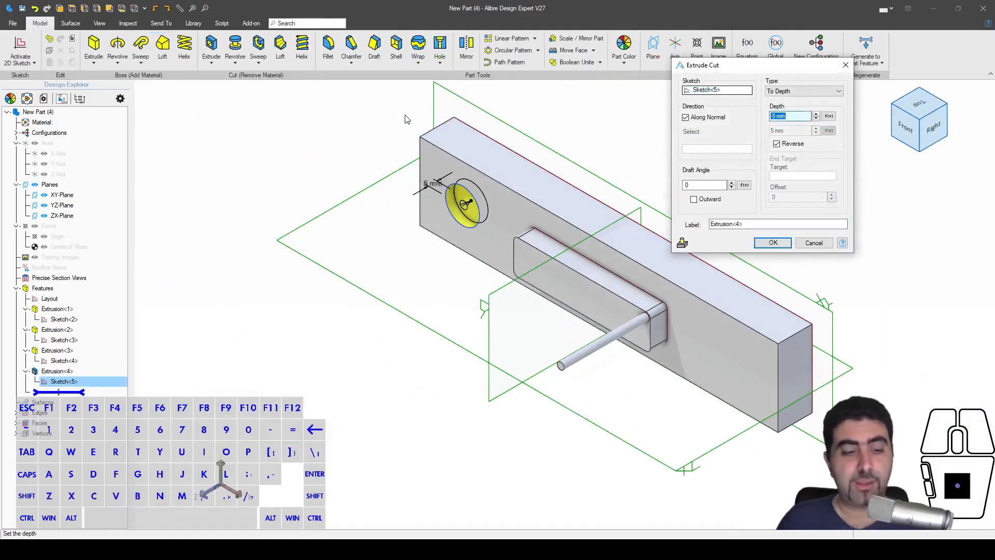
pyautogui.press('shift')
pyautogui.hotkey('shift', 'Tab')
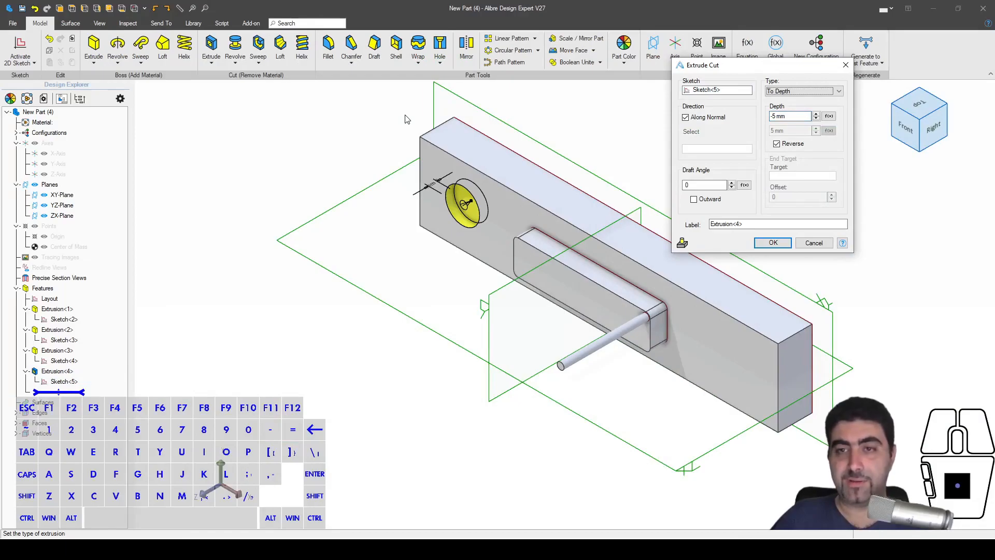
pyautogui.press('Return')
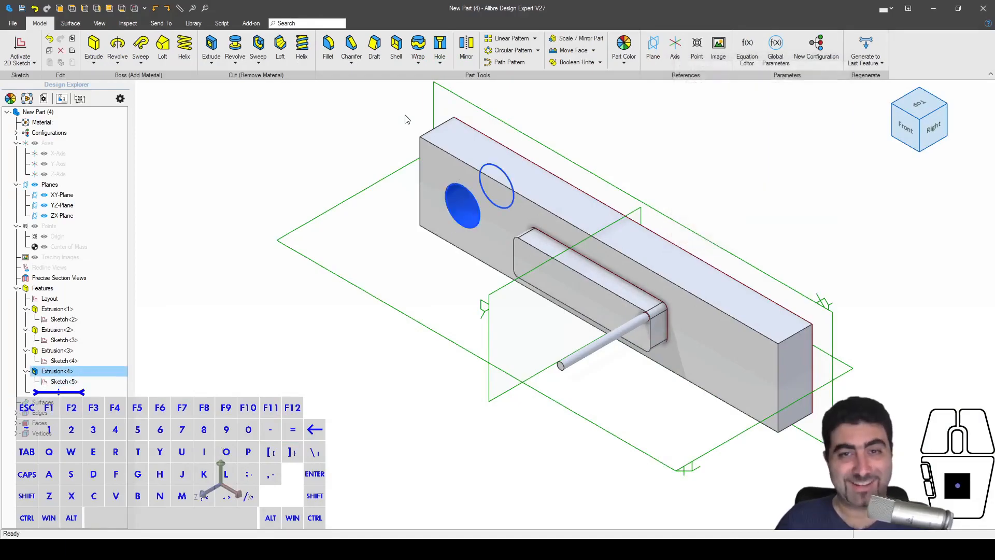
pyautogui.click(393, 128)
pyautogui.moveTo(383, 222); pyautogui.dragTo(410, 201, button='middle')
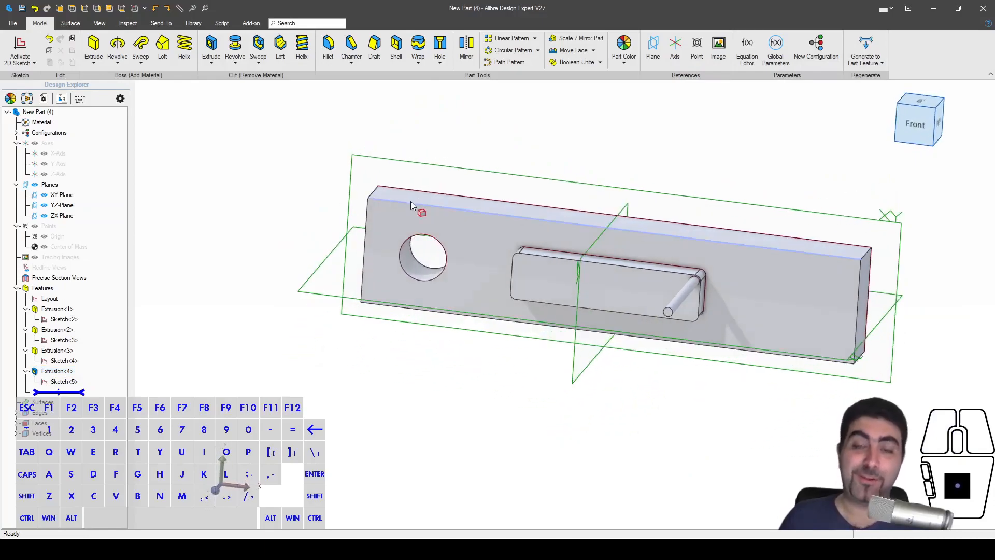
pyautogui.moveTo(493, 206); pyautogui.dragTo(573, 184, button='middle')
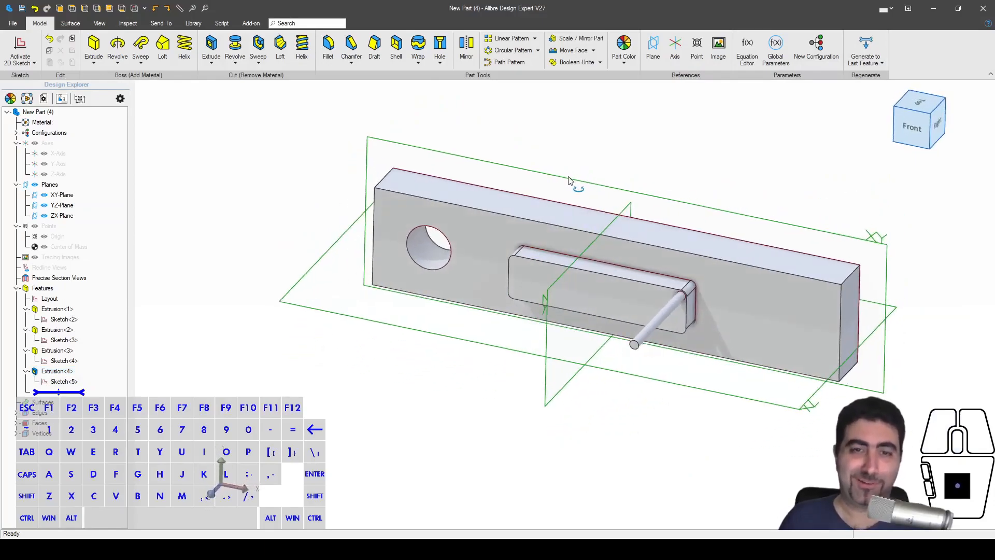
pyautogui.scroll(3, 461, 240)
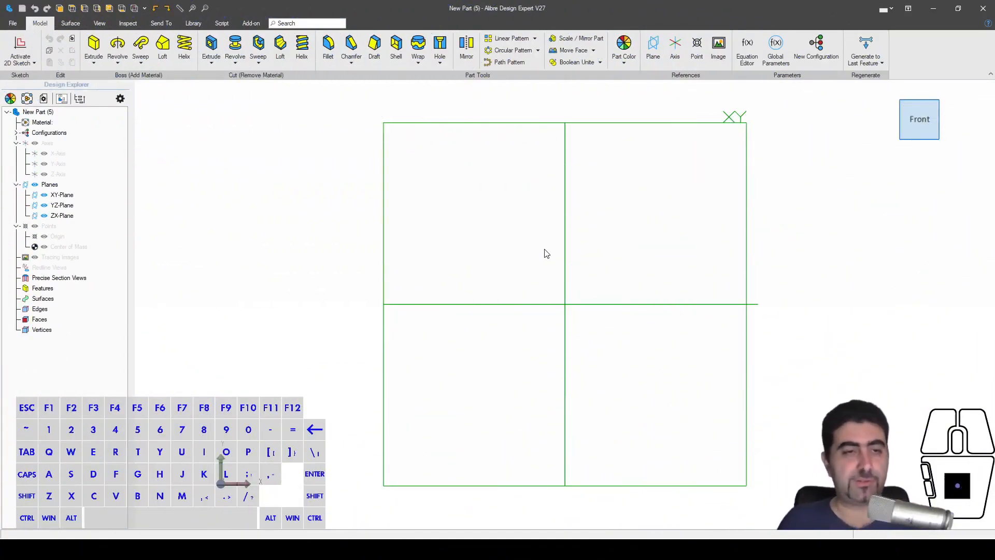
# - Start a sketch on the ZX-Plane of the new part and reset the sketch view's orientation
pyautogui.moveTo(546, 254); pyautogui.dragTo(595, 224, button='middle')
pyautogui.press('s')
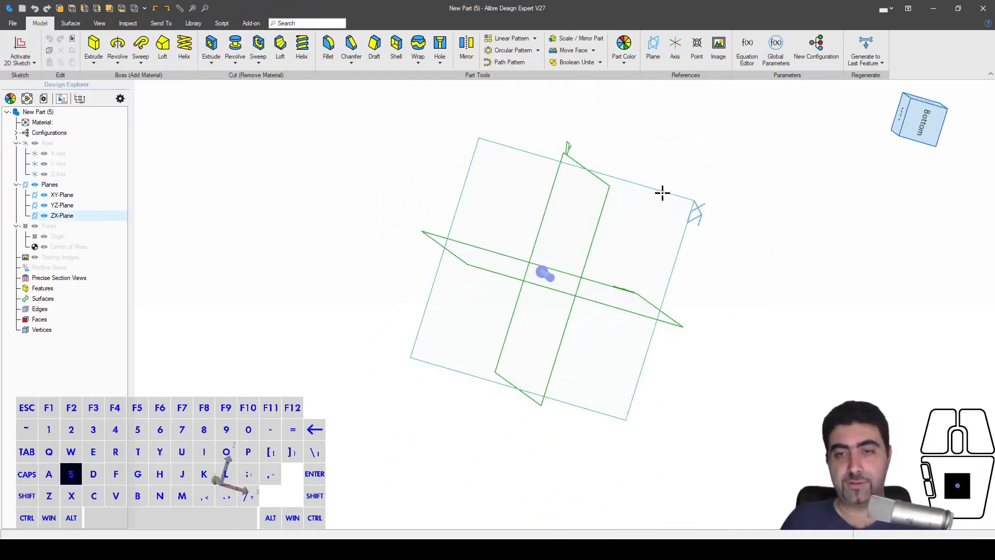
pyautogui.scroll(-5, 560, 229)
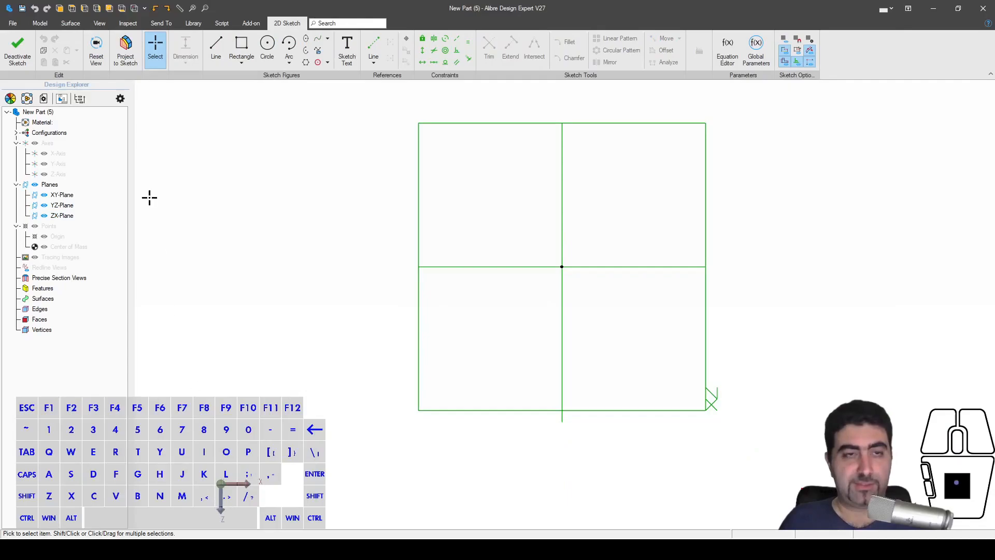
pyautogui.click(97, 51)
pyautogui.scroll(-5, 549, 420)
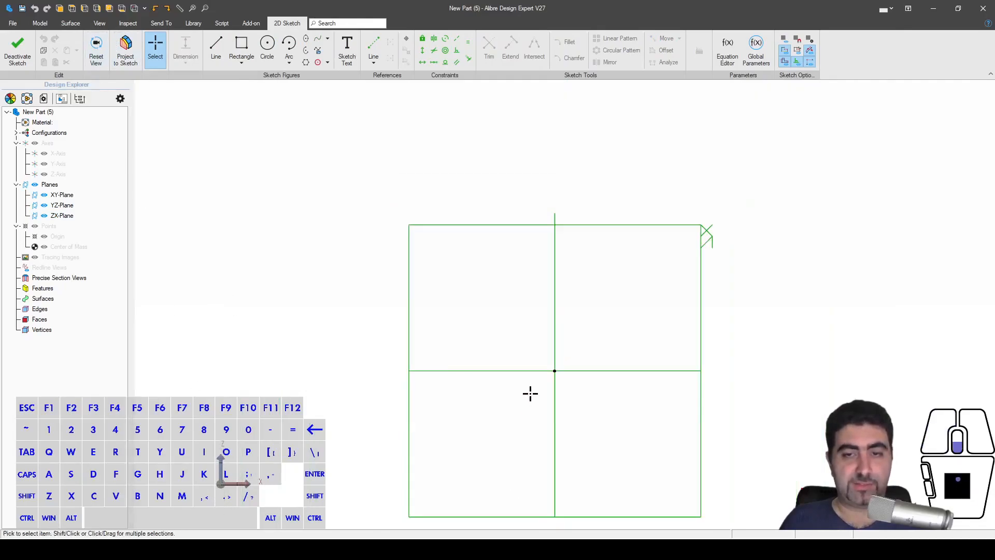
# - Draw a 200 mm vertical line up from the origin and a 75 mm horizontal line rightward from its upper end
pyautogui.press('l')
pyautogui.click(554, 371)
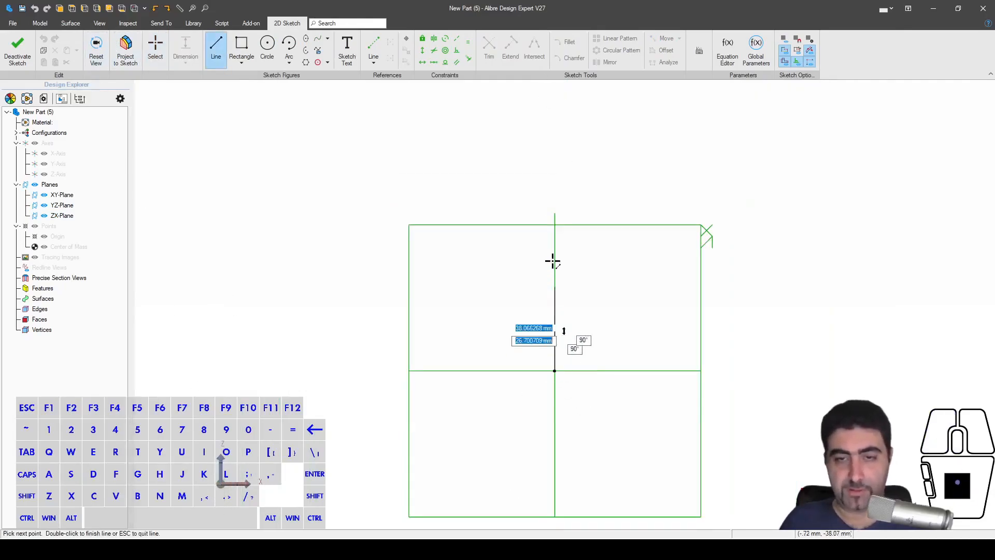
pyautogui.write('200')
pyautogui.press('Return')
pyautogui.scroll(-4, 551, 337)
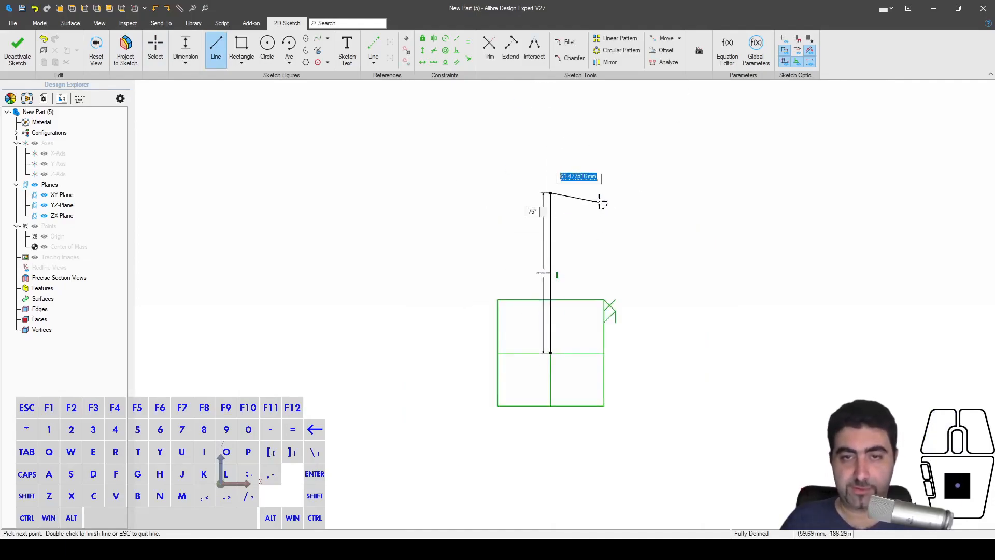
pyautogui.write('75')
pyautogui.press('Return')
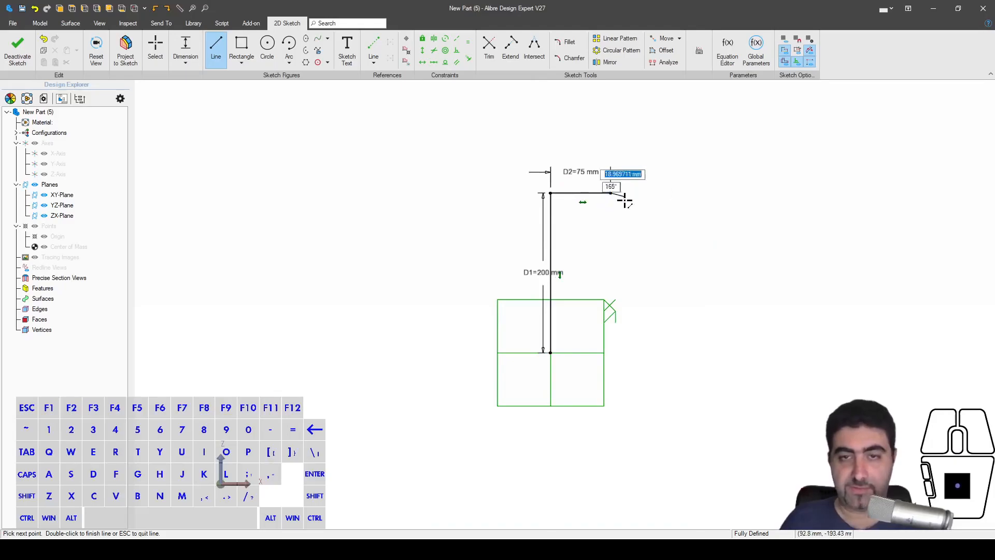
pyautogui.scroll(3, 617, 199)
pyautogui.press('Escape')
pyautogui.press('Escape')
# - Close the profile with a wavy spline from the horizontal line's free end through three intermediate points to the origin
pyautogui.click(319, 42)
pyautogui.click(611, 180)
pyautogui.click(625, 279)
pyautogui.click(552, 354)
pyautogui.click(552, 423)
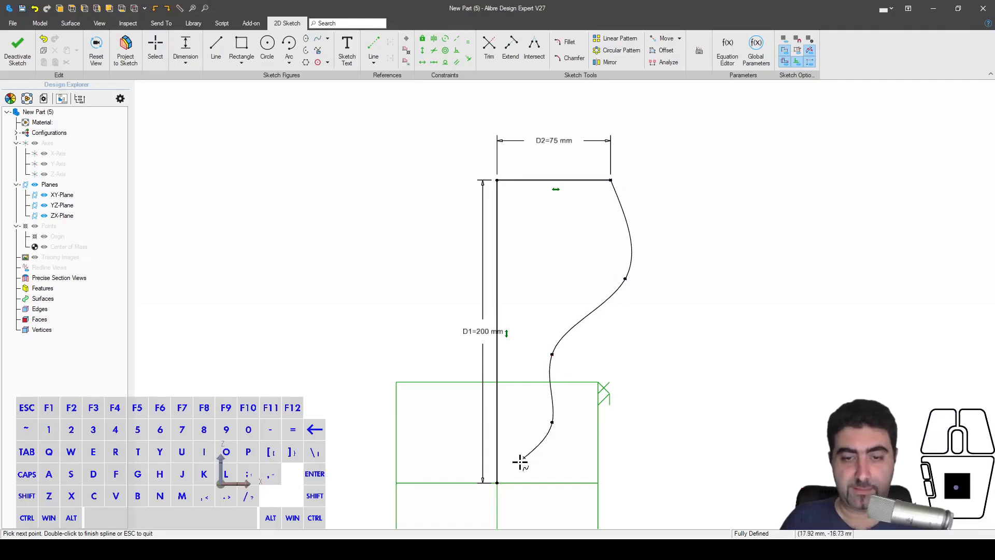
pyautogui.click(498, 483)
pyautogui.press('Escape')
# - Revolve the closed profile into a solid boss around the 200 mm vertical line
pyautogui.scroll(-3, 560, 371)
pyautogui.press('space')
pyautogui.moveTo(589, 313)
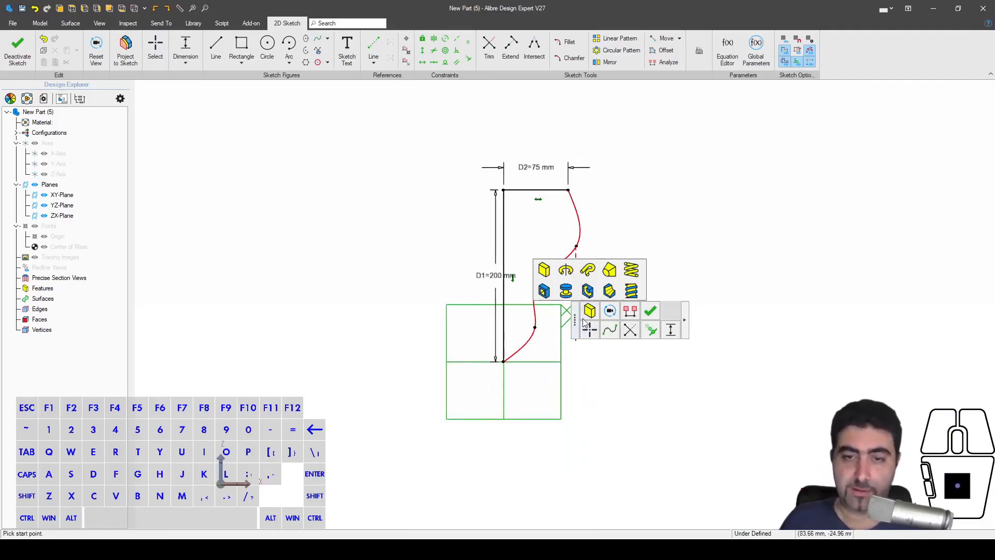
pyautogui.click(569, 288)
pyautogui.click(504, 238)
pyautogui.click(704, 186)
# - Shell the revolved body with a standard thickness of 2 mm, removing its flat circular top face
pyautogui.moveTo(667, 282)
pyautogui.mouseDown(button='middle')
pyautogui.moveTo(625, 306)
pyautogui.moveTo(518, 273)
pyautogui.moveTo(514, 241)
pyautogui.moveTo(539, 239)
pyautogui.moveTo(518, 238)
pyautogui.mouseUp(button='middle')
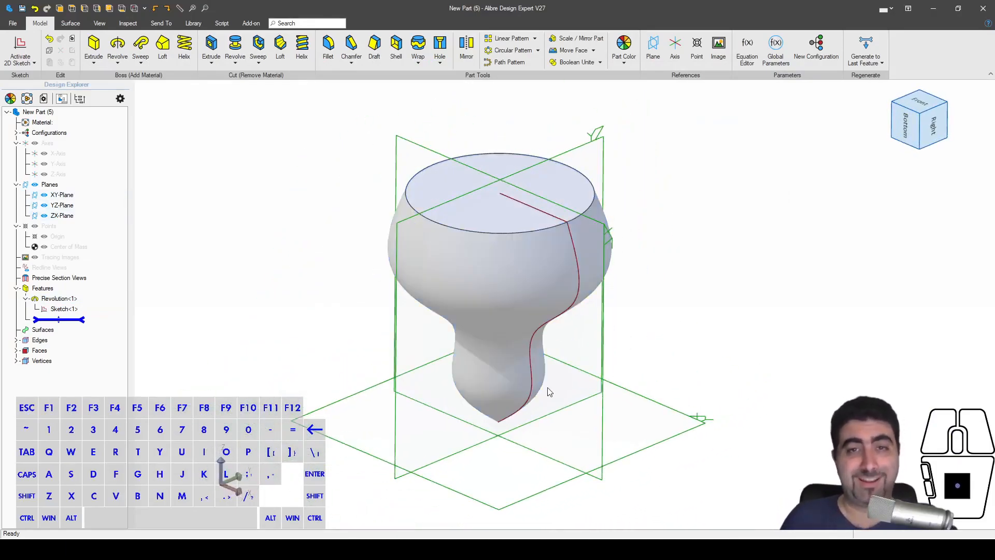
pyautogui.scroll(-2, 611, 202)
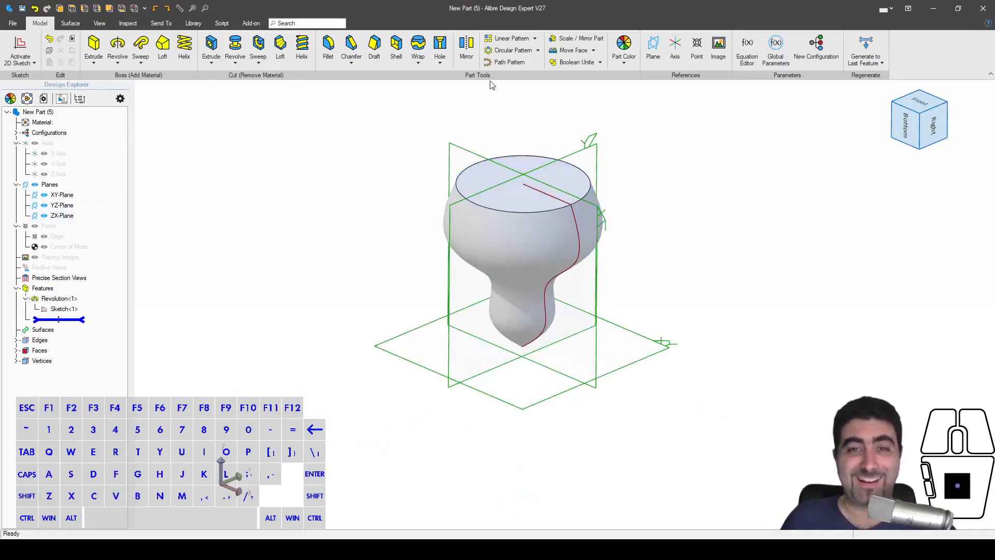
pyautogui.click(397, 47)
pyautogui.click(521, 199)
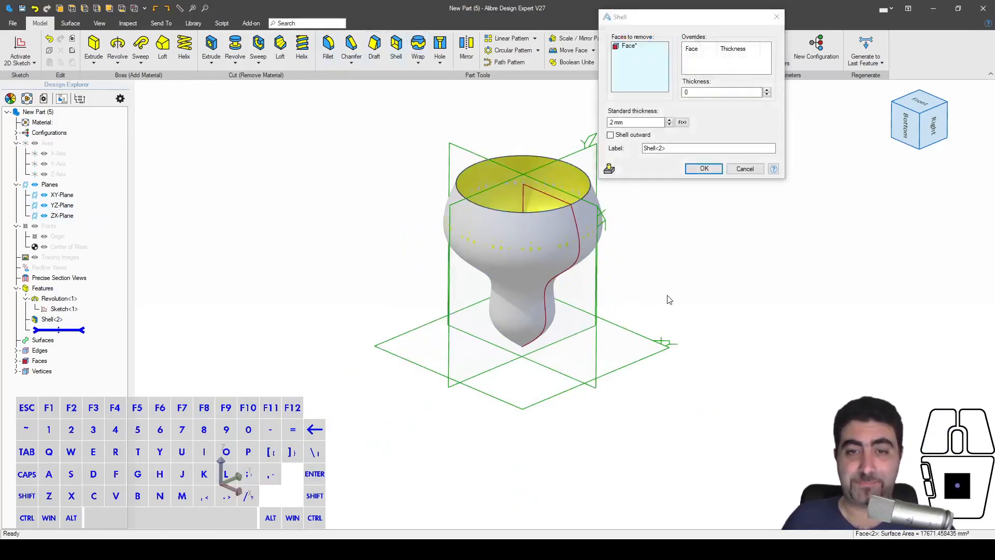
pyautogui.tripleClick(611, 121)
pyautogui.write('2')
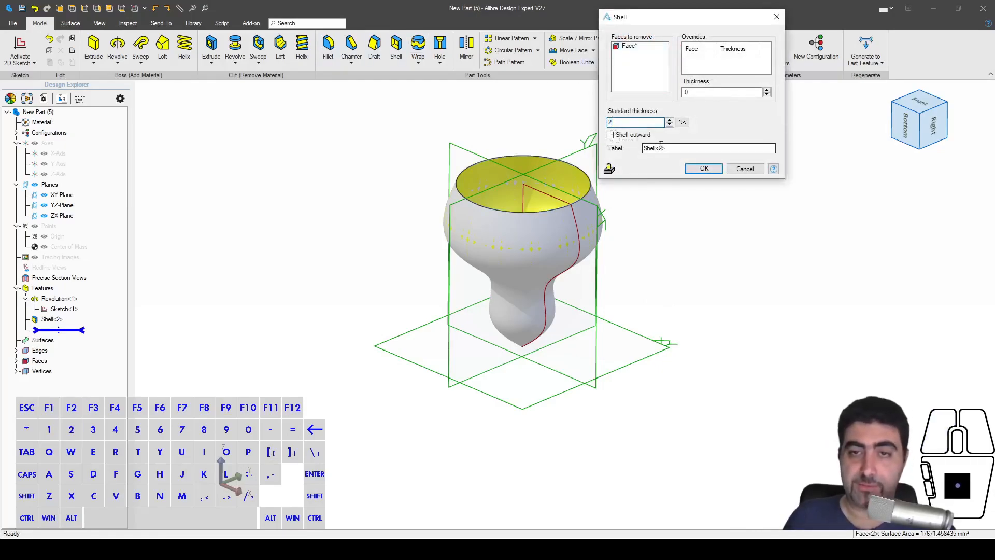
pyautogui.click(704, 169)
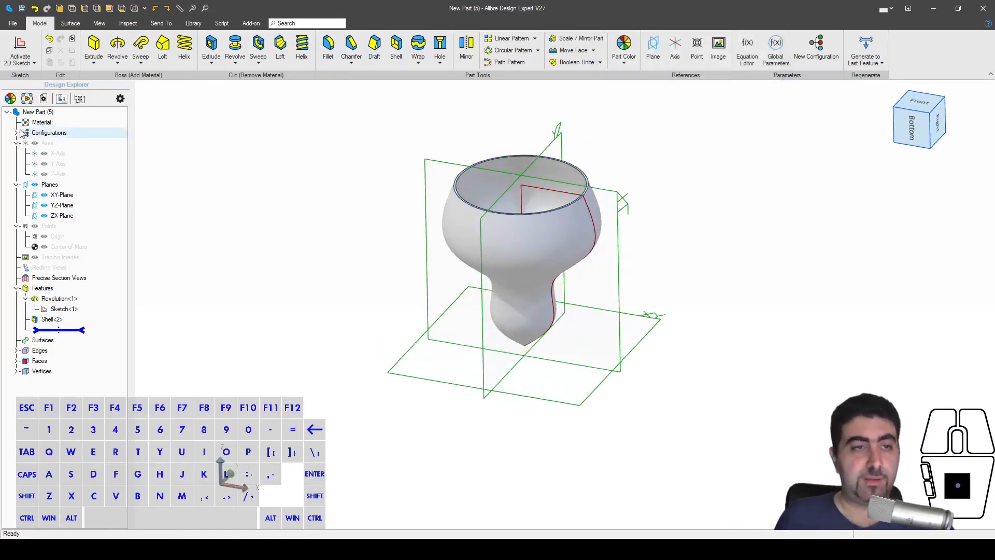
# - Set the part's opacity to 35% in its color properties
pyautogui.click(10, 99)
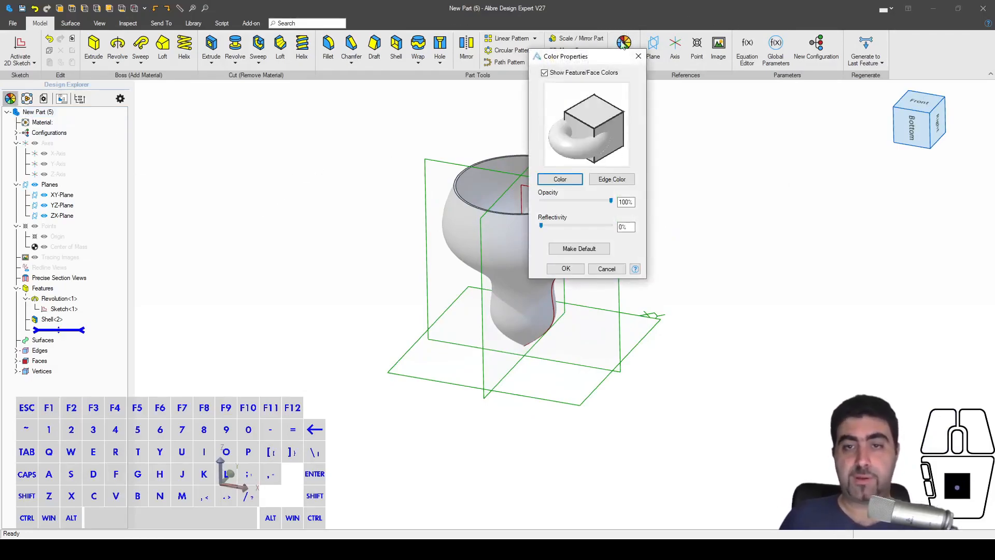
pyautogui.click(627, 201)
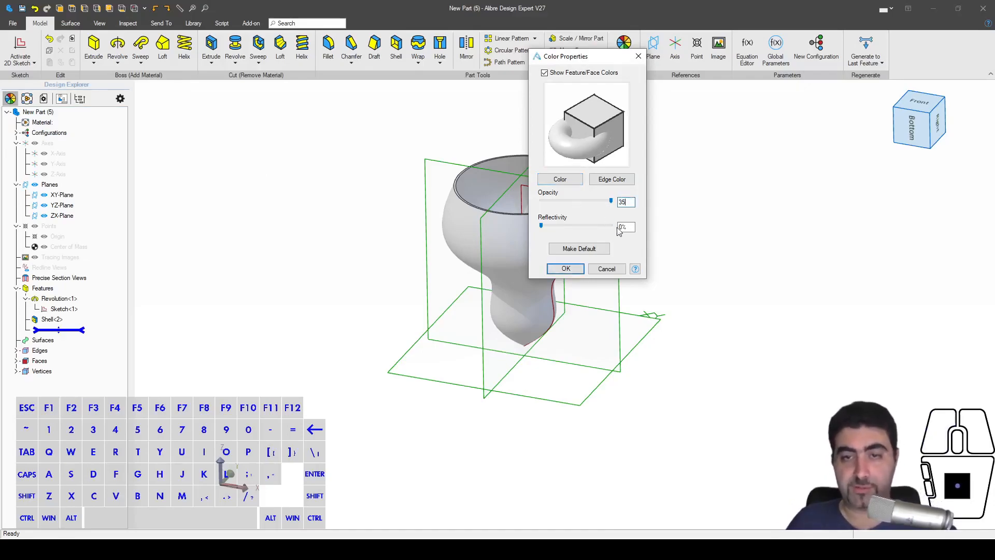
pyautogui.write('35')
pyautogui.press('Return')
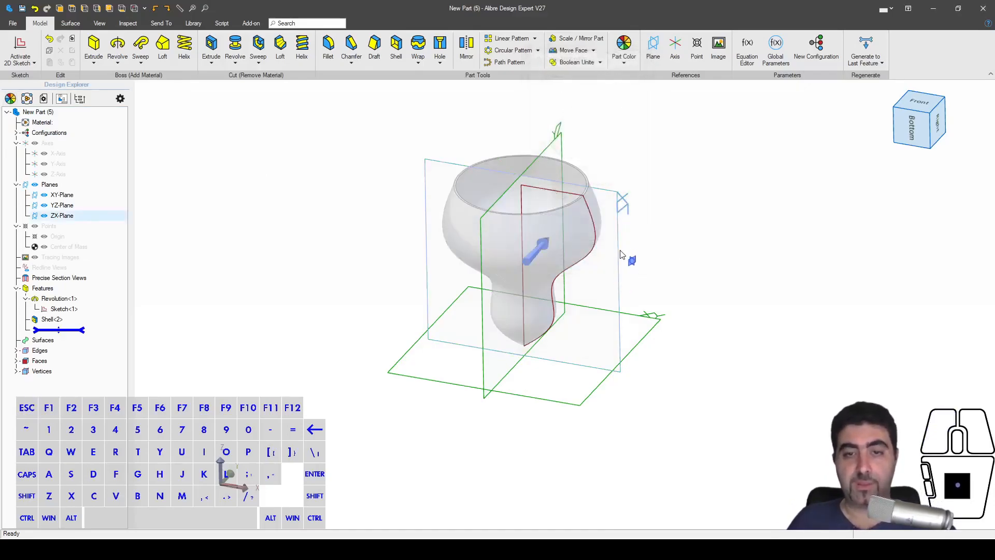
pyautogui.moveTo(668, 267)
pyautogui.mouseDown(button='middle')
pyautogui.moveTo(691, 248)
pyautogui.moveTo(717, 262)
pyautogui.moveTo(721, 252)
pyautogui.moveTo(660, 262)
pyautogui.moveTo(662, 288)
pyautogui.moveTo(670, 260)
pyautogui.moveTo(683, 260)
pyautogui.moveTo(681, 271)
pyautogui.mouseUp(button='middle')
pyautogui.scroll(3, 515, 241)
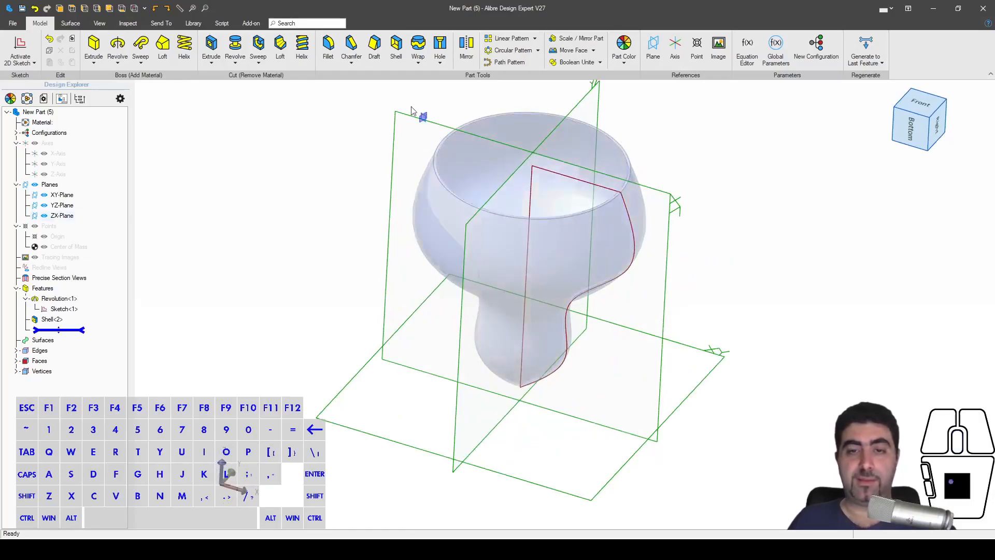
pyautogui.scroll(2, 395, 114)
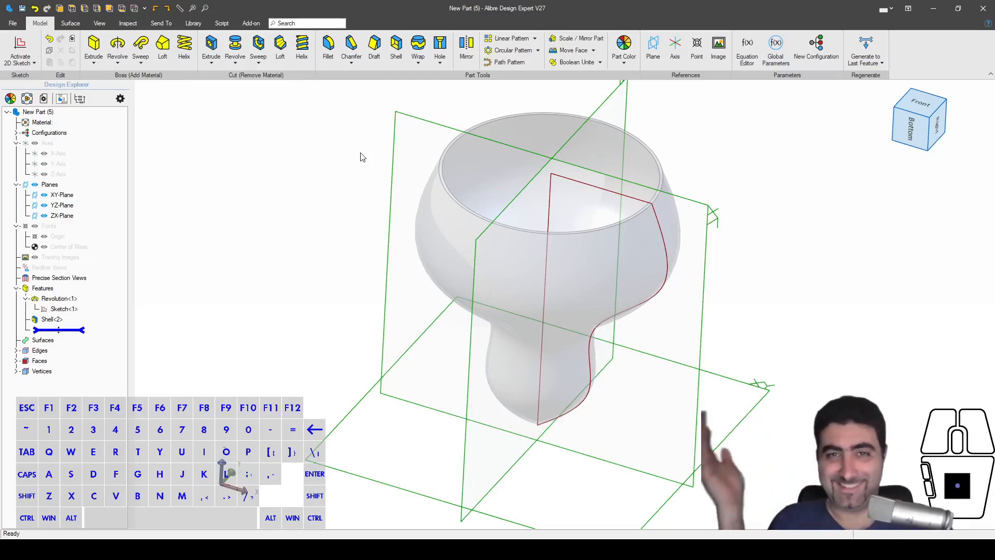
pyautogui.scroll(-3, 566, 253)
pyautogui.scroll(-2, 565, 249)
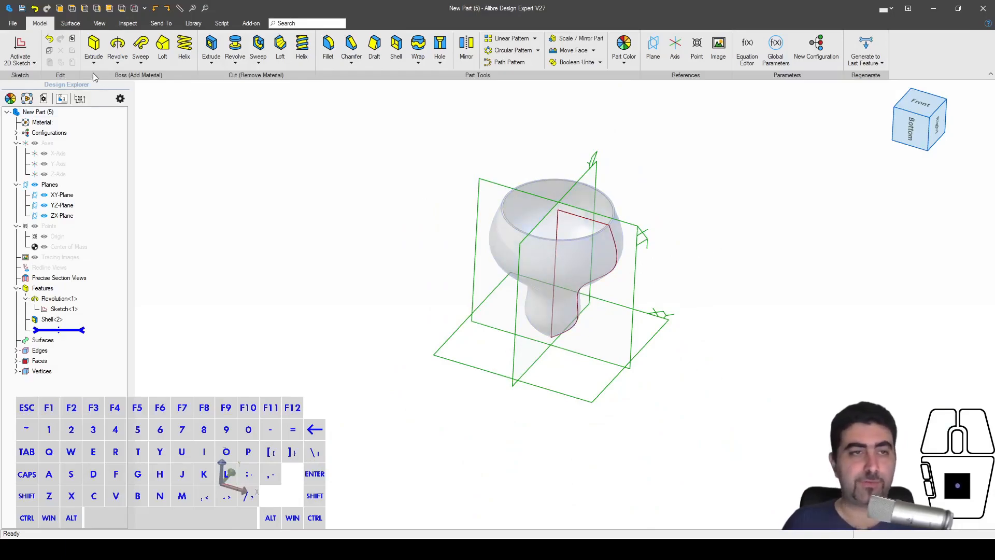
# - Save the glass part as Cianti Glass in the Example folder
pyautogui.click(21, 8)
pyautogui.write('Cianti G')
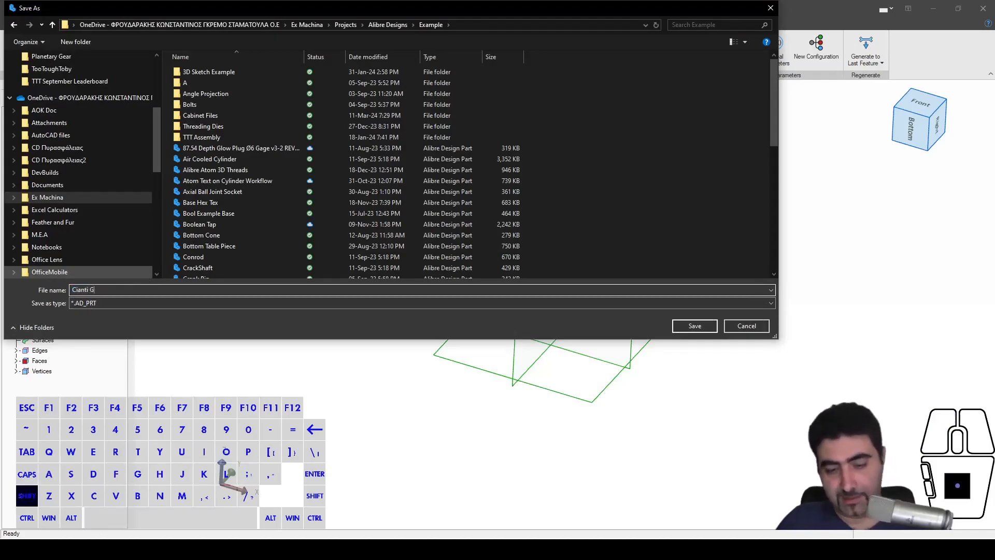
pyautogui.write('lass')
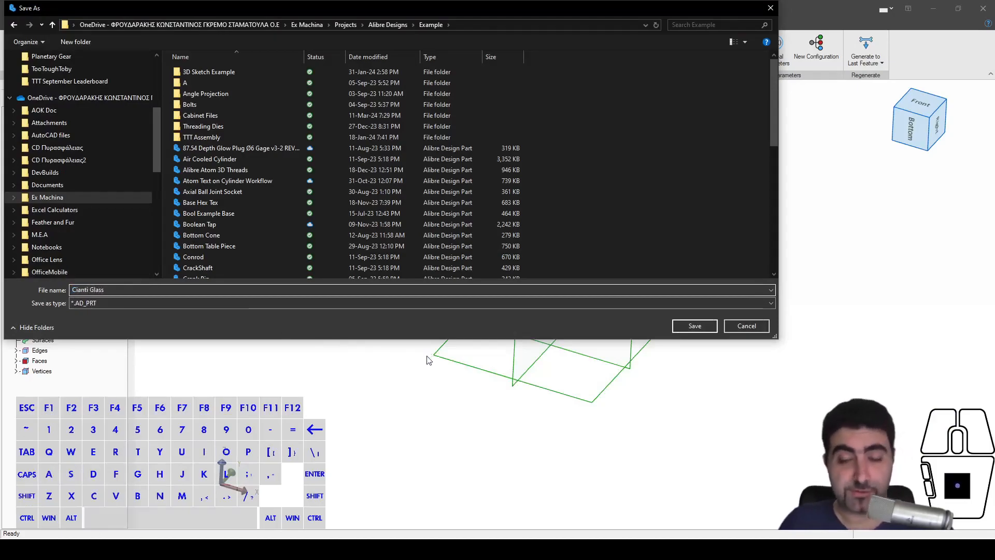
pyautogui.click(697, 327)
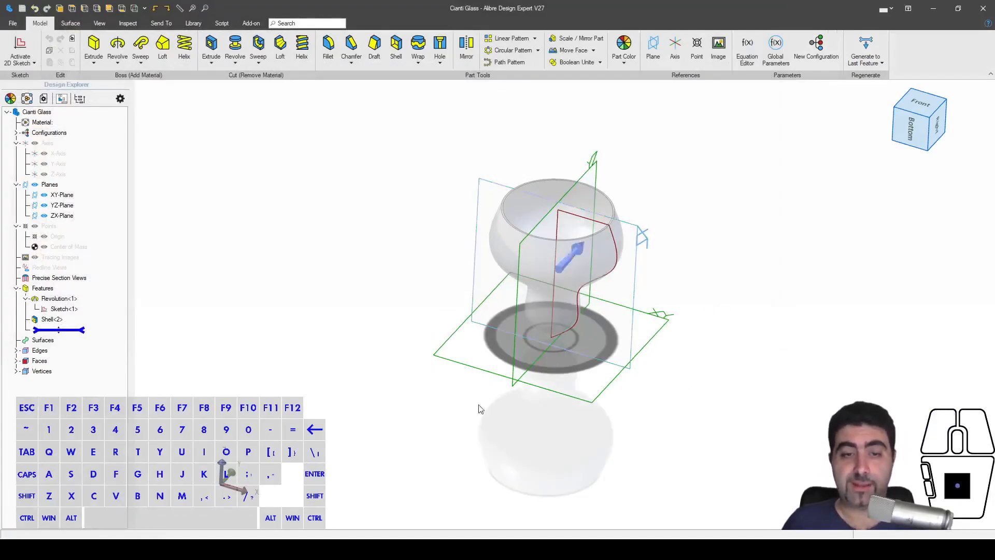
# - Create a new part named New Part (6) and sketch a 200 mm diameter circle at the origin on the XY plane
pyautogui.hotkey('alt', 'Tab')
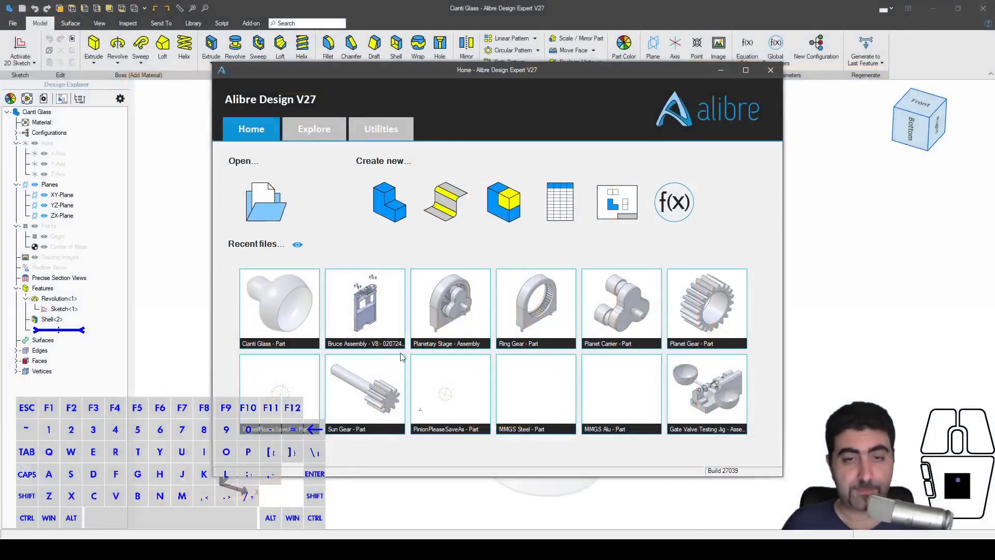
pyautogui.click(389, 202)
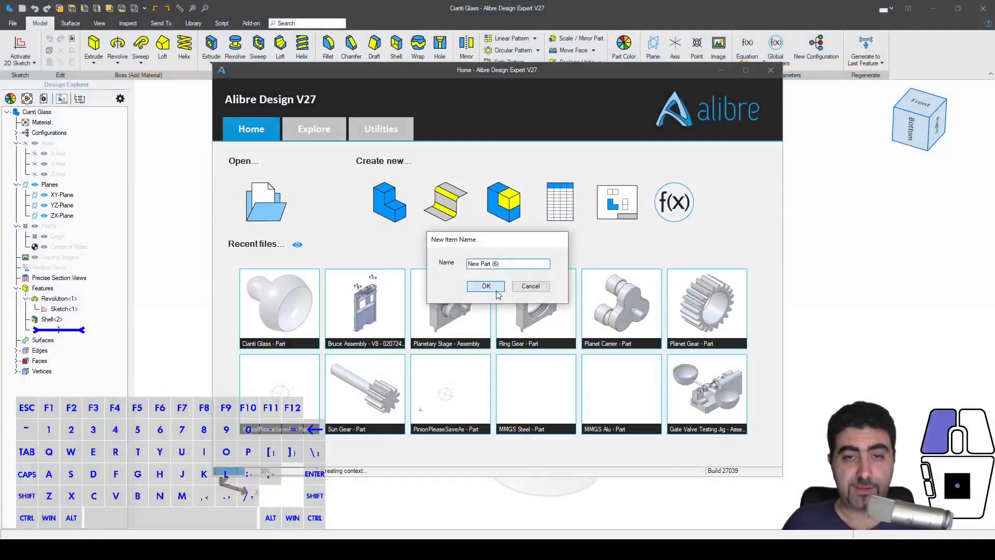
pyautogui.press('Return')
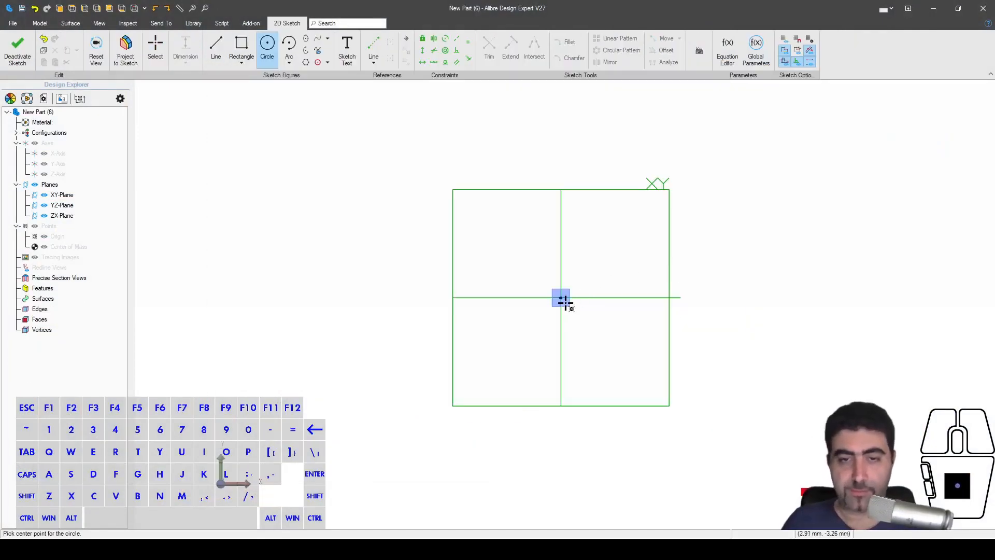
pyautogui.click(560, 297)
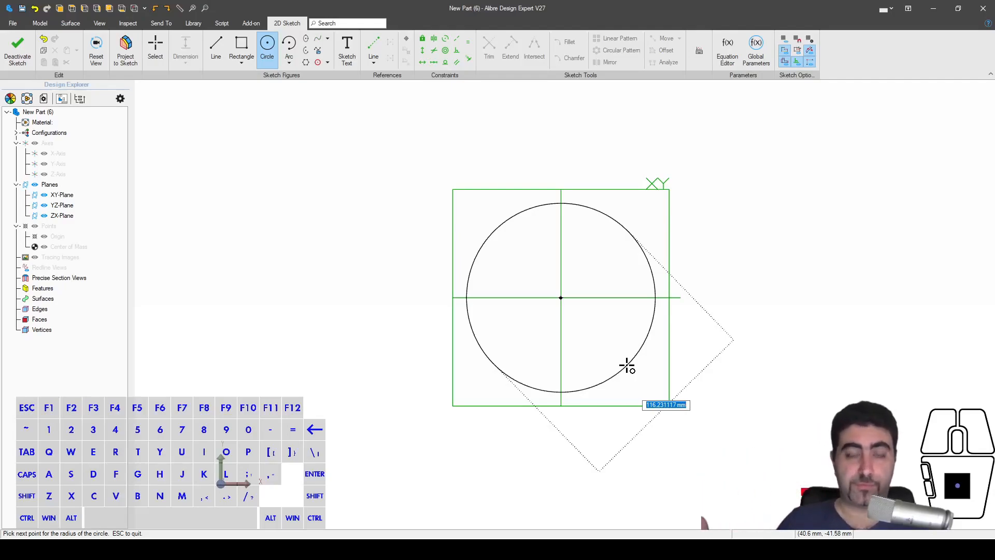
pyautogui.write('100')
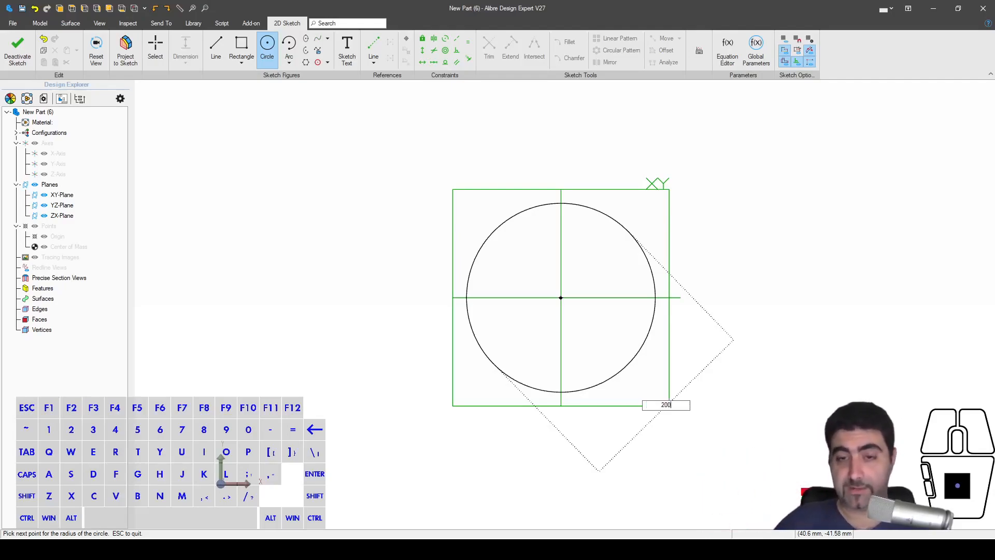
pyautogui.press('Return')
# - Extrude the circle 300 mm into a solid cylinder
pyautogui.press('e')
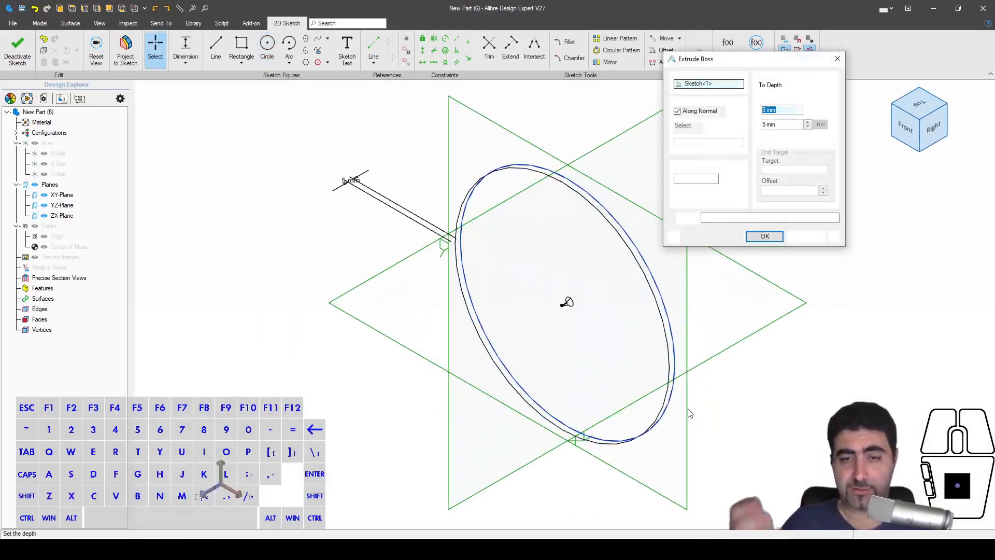
pyautogui.write('3')
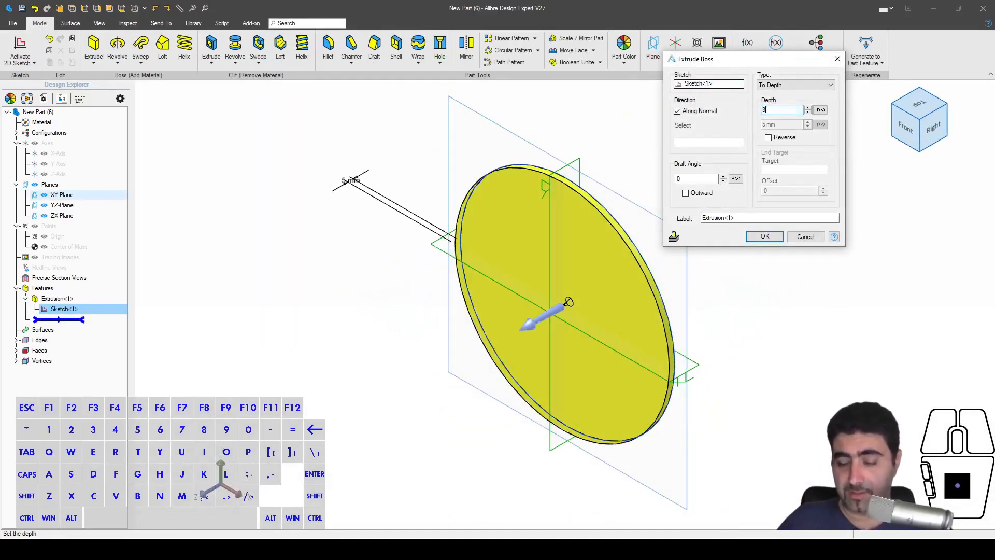
pyautogui.write('00')
pyautogui.press('Return')
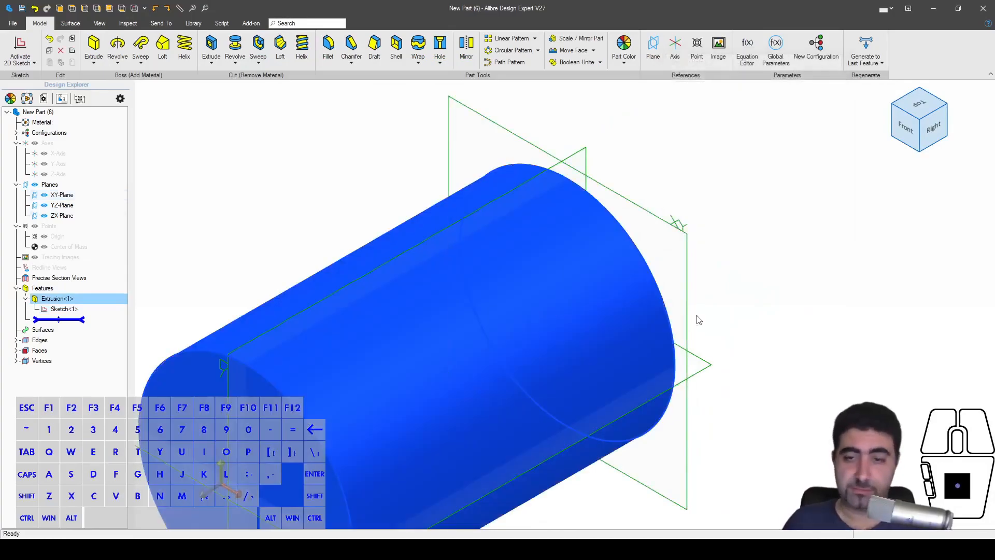
pyautogui.press('Escape')
pyautogui.click(754, 261)
pyautogui.scroll(-2, 561, 149)
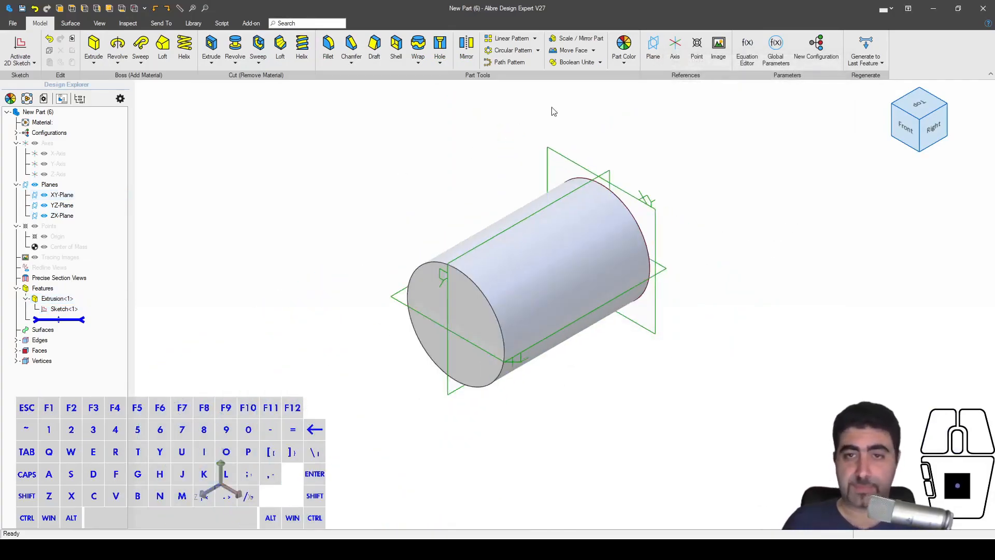
# - Start a Boolean Subtract on the cylinder and insert one copy of Cianti Glass as the tool beside it
pyautogui.click(600, 62)
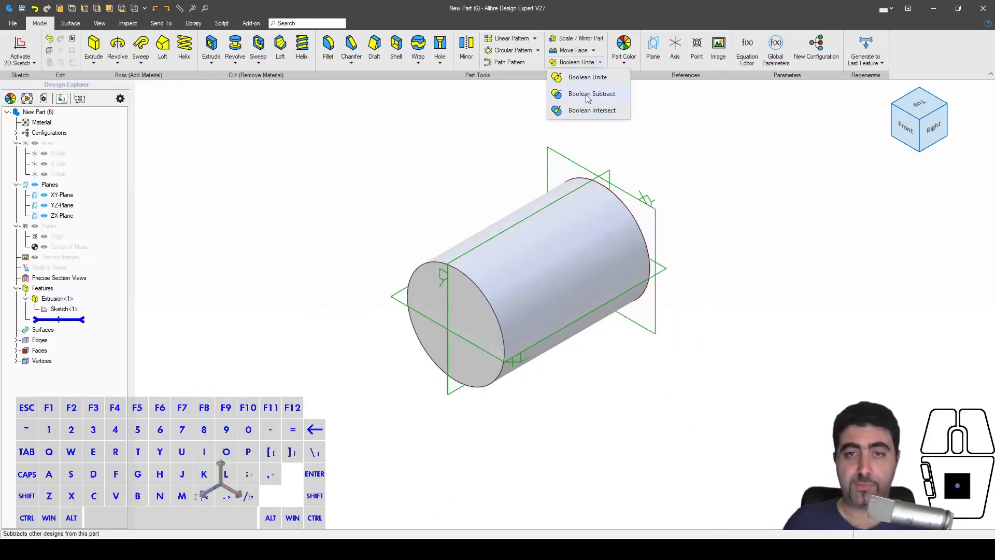
pyautogui.click(593, 86)
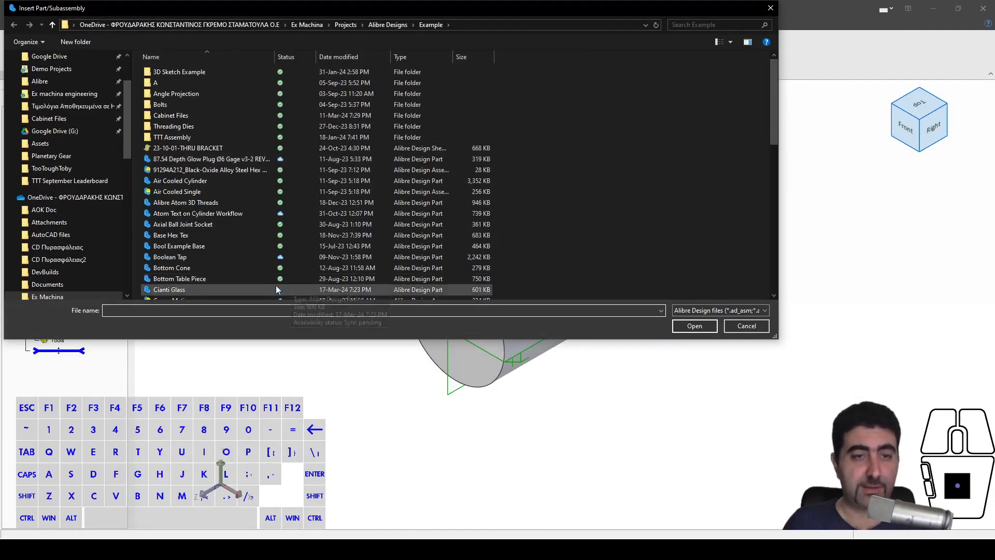
pyautogui.write('cian')
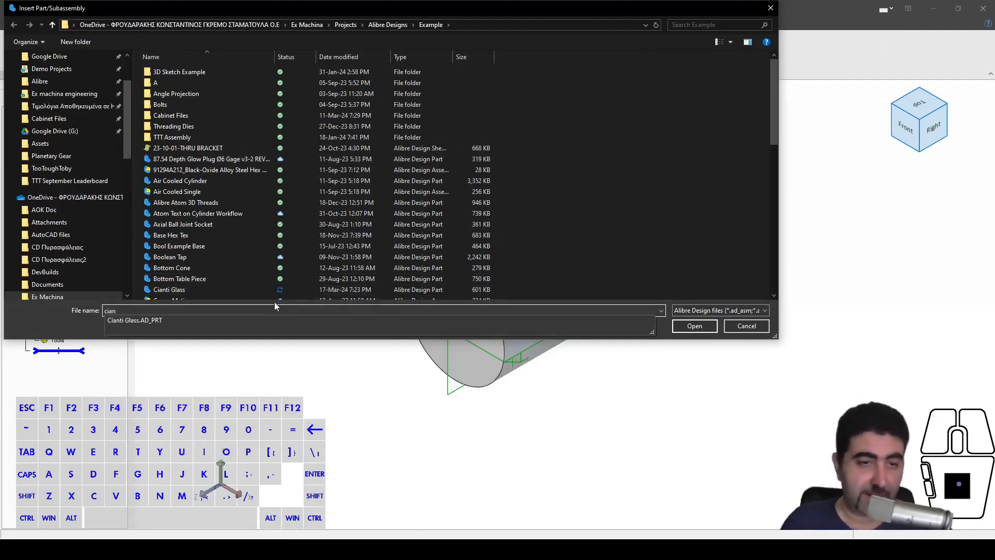
pyautogui.click(283, 320)
pyautogui.click(694, 326)
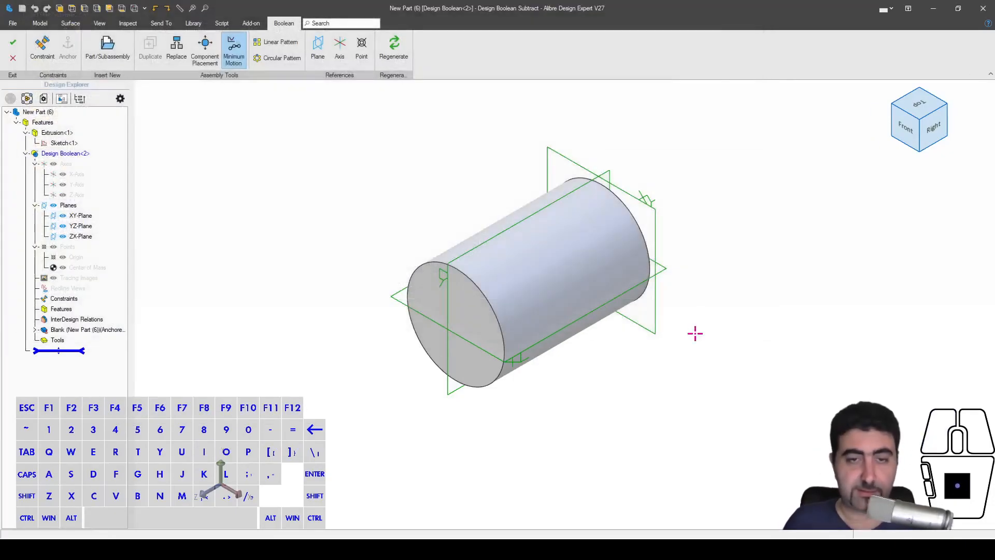
pyautogui.click(495, 139)
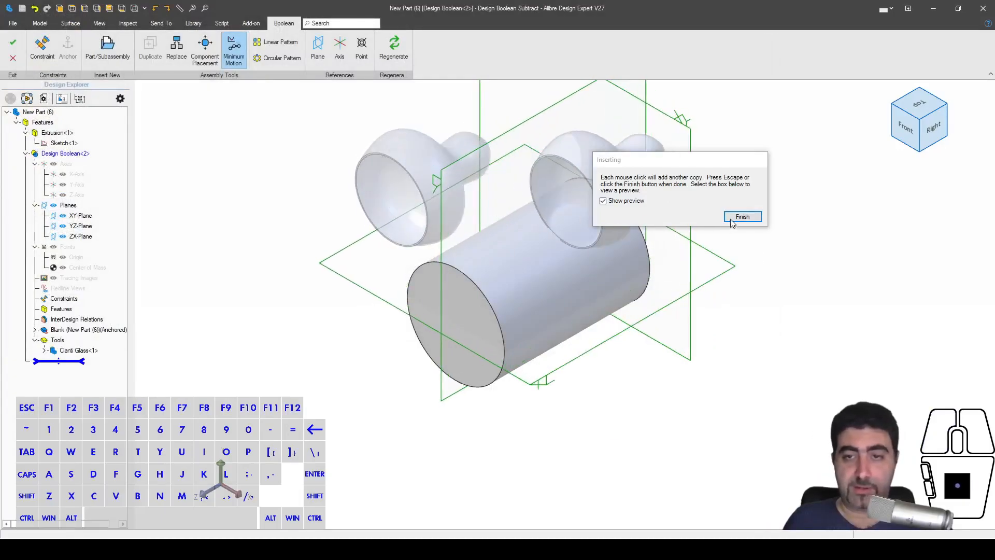
pyautogui.click(742, 216)
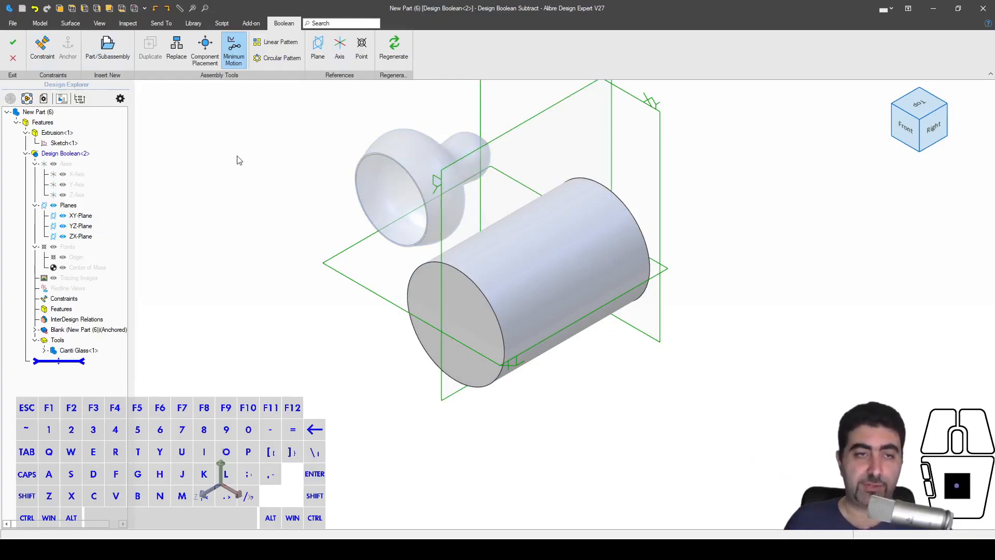
# - Set up an offset constraint between the glass's annular rim face and the cylinder's circular end face on the same side
pyautogui.click(50, 56)
pyautogui.scroll(5, 358, 164)
pyautogui.click(366, 151)
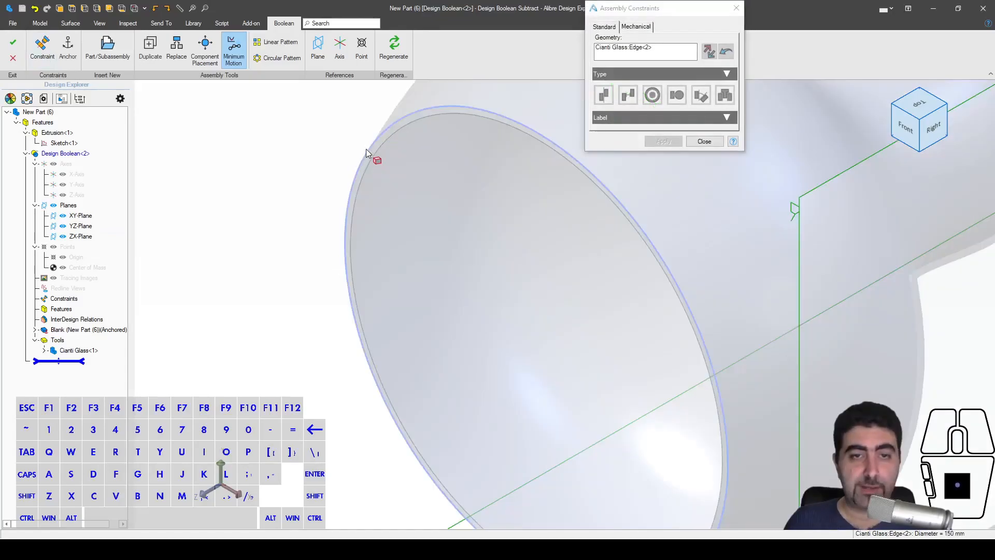
pyautogui.rightClick(602, 52)
pyautogui.click(639, 60)
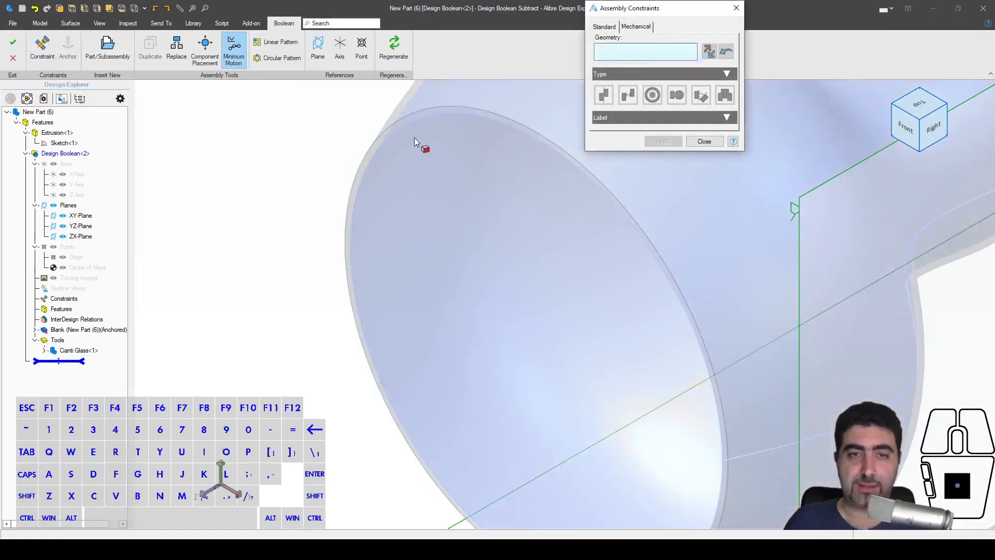
pyautogui.click(389, 117)
pyautogui.scroll(-5, 392, 115)
pyautogui.scroll(-1, 394, 112)
pyautogui.click(534, 272)
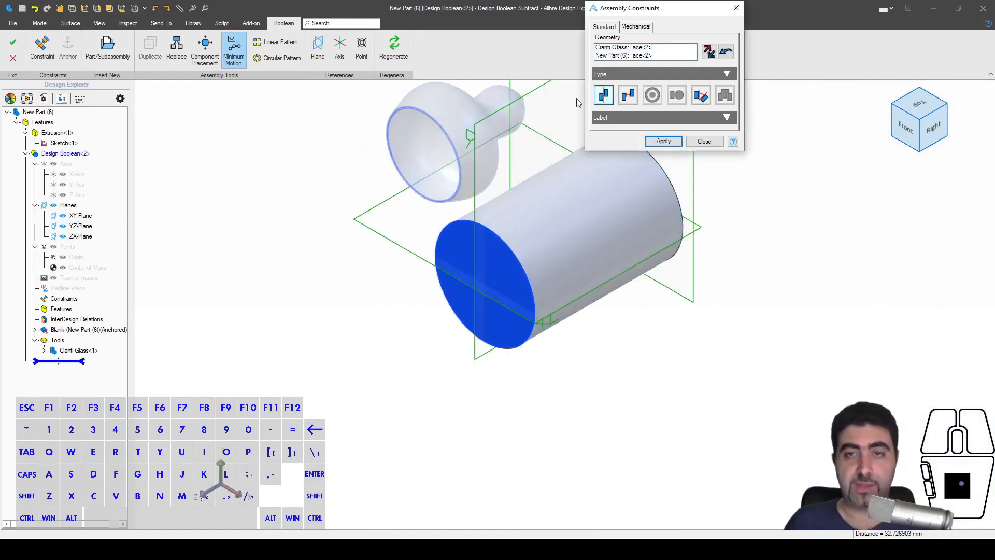
pyautogui.click(628, 95)
pyautogui.moveTo(532, 148); pyautogui.dragTo(510, 142, button='middle')
pyautogui.scroll(3, 418, 152)
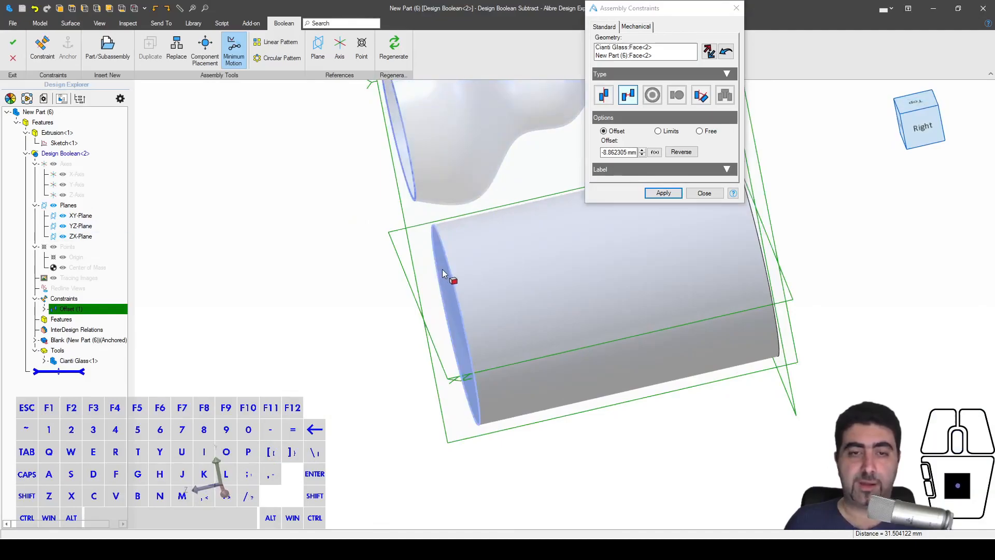
pyautogui.moveTo(443, 270); pyautogui.dragTo(436, 329, button='right')
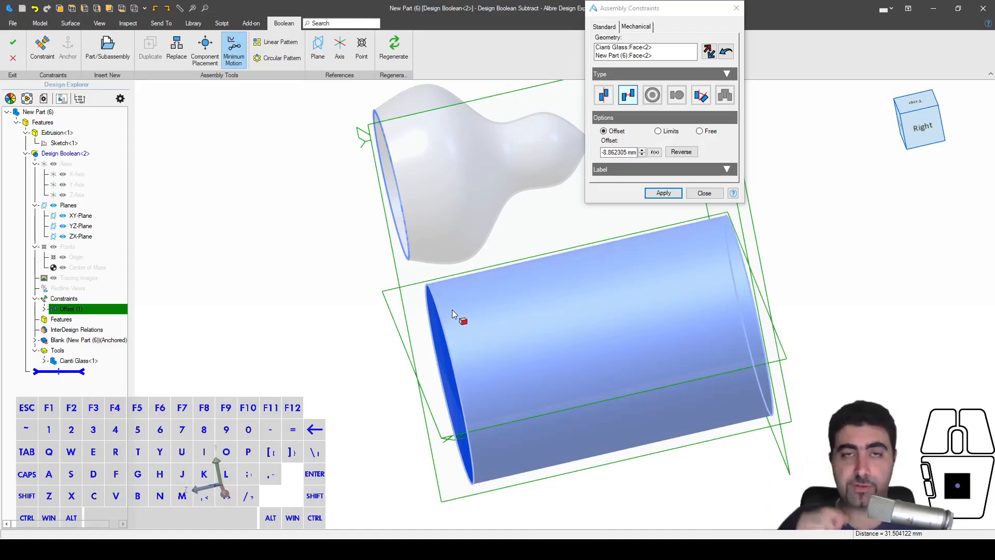
# - Set the rim-to-end-face constraint offset to -45 mm and apply it
pyautogui.moveTo(601, 152); pyautogui.dragTo(640, 152)
pyautogui.write('-15')
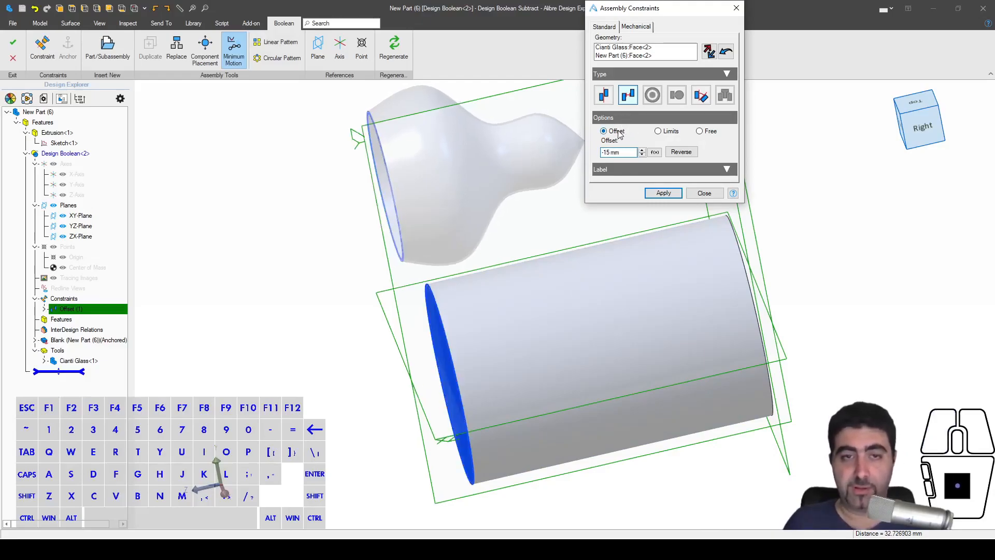
pyautogui.click(923, 132)
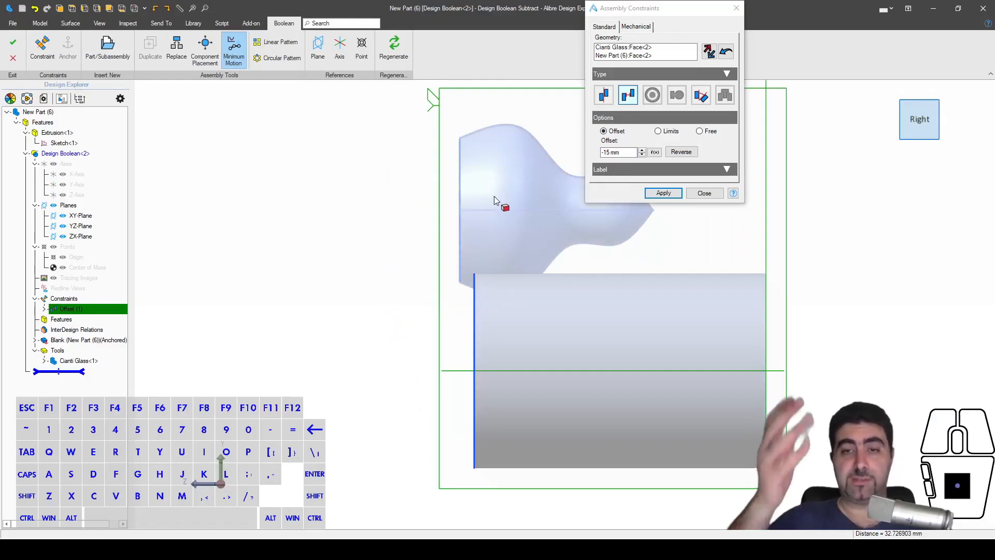
pyautogui.click(606, 152)
pyautogui.press('BackSpace')
pyautogui.write('4')
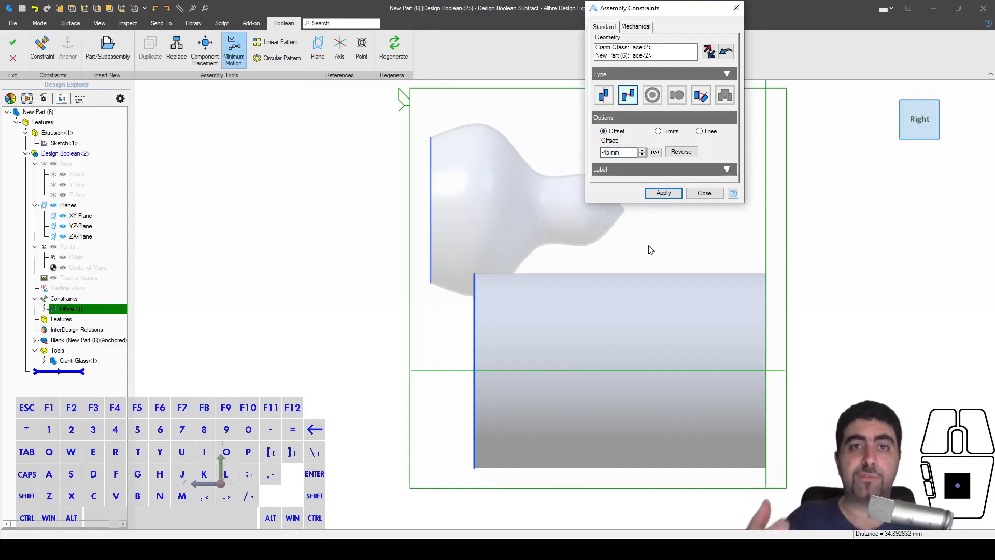
pyautogui.click(663, 193)
pyautogui.click(702, 141)
# - Constrain the glass's outer rim edge coaxially with the cylinder's curved face, using an offset of 0
pyautogui.moveTo(657, 185)
pyautogui.mouseDown(button='middle')
pyautogui.moveTo(685, 191)
pyautogui.moveTo(668, 194)
pyautogui.mouseUp(button='middle')
pyautogui.click(42, 47)
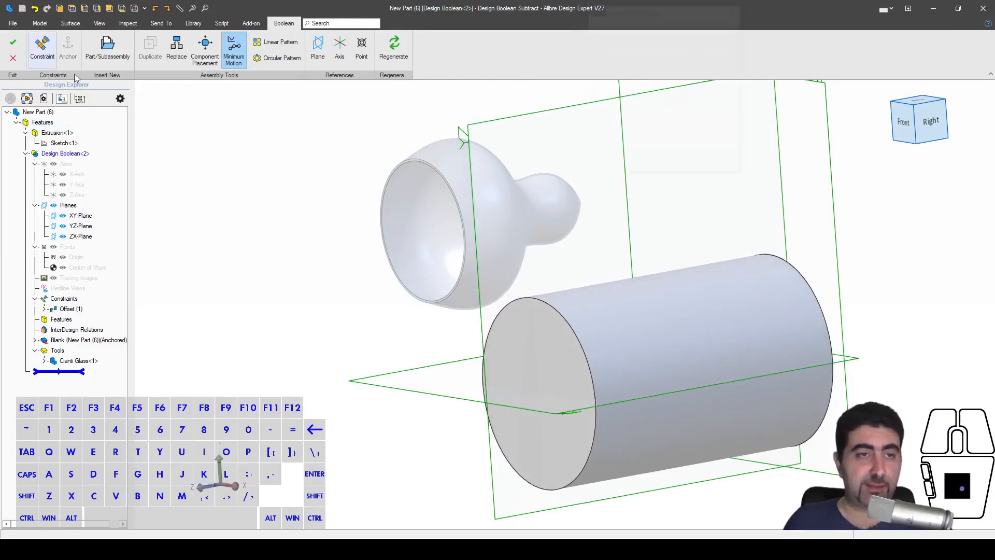
pyautogui.click(447, 173)
pyautogui.click(627, 329)
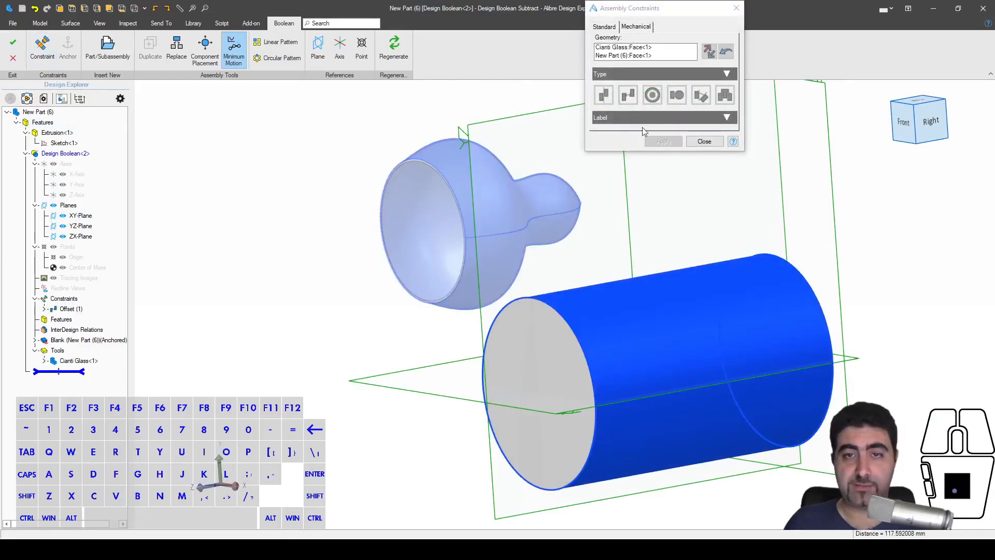
pyautogui.rightClick(638, 57)
pyautogui.click(656, 62)
pyautogui.click(437, 179)
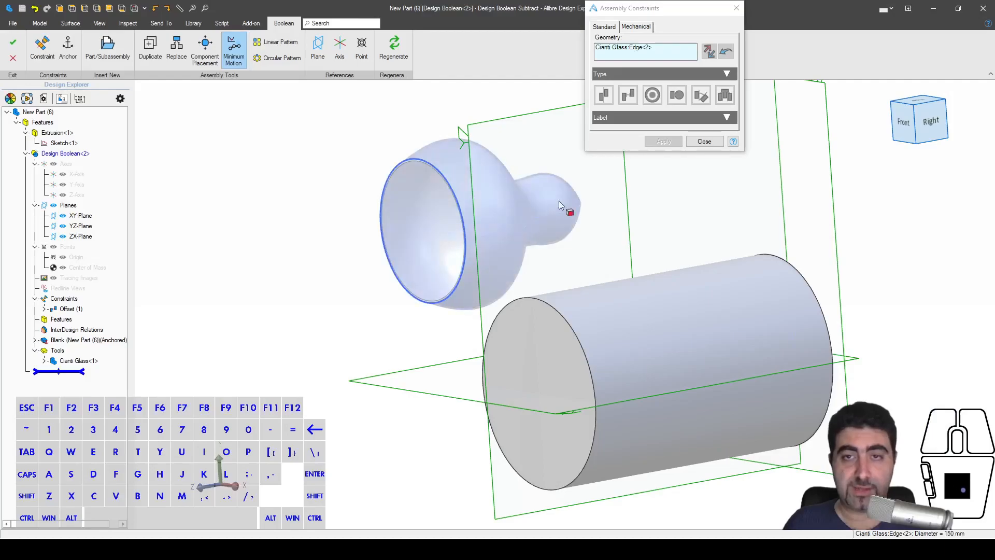
pyautogui.click(596, 347)
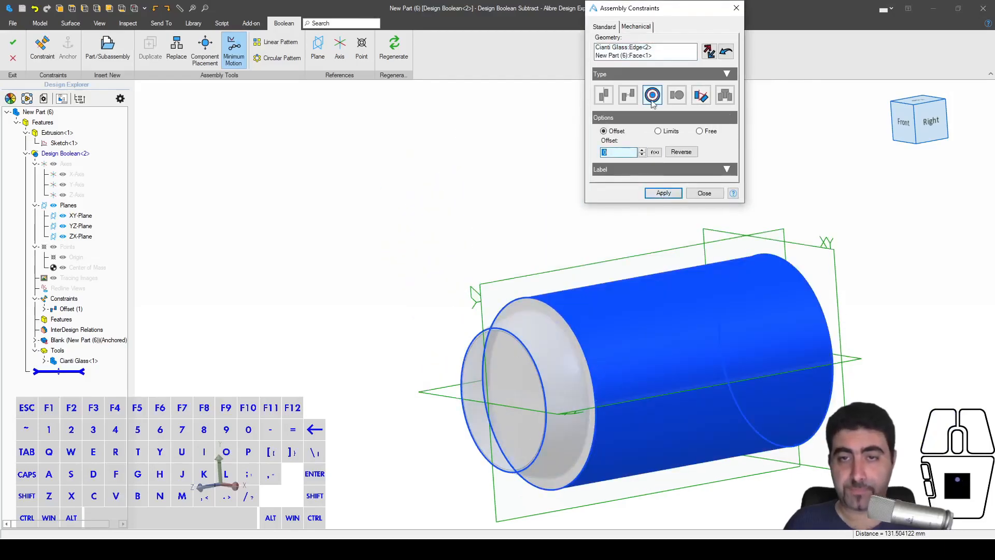
pyautogui.click(663, 192)
pyautogui.click(704, 137)
# - Complete the Boolean Subtract to cut the positioned glass out of the cylinder
pyautogui.moveTo(544, 218)
pyautogui.mouseDown(button='middle')
pyautogui.moveTo(521, 244)
pyautogui.moveTo(562, 221)
pyautogui.mouseUp(button='middle')
pyautogui.scroll(-2, 425, 224)
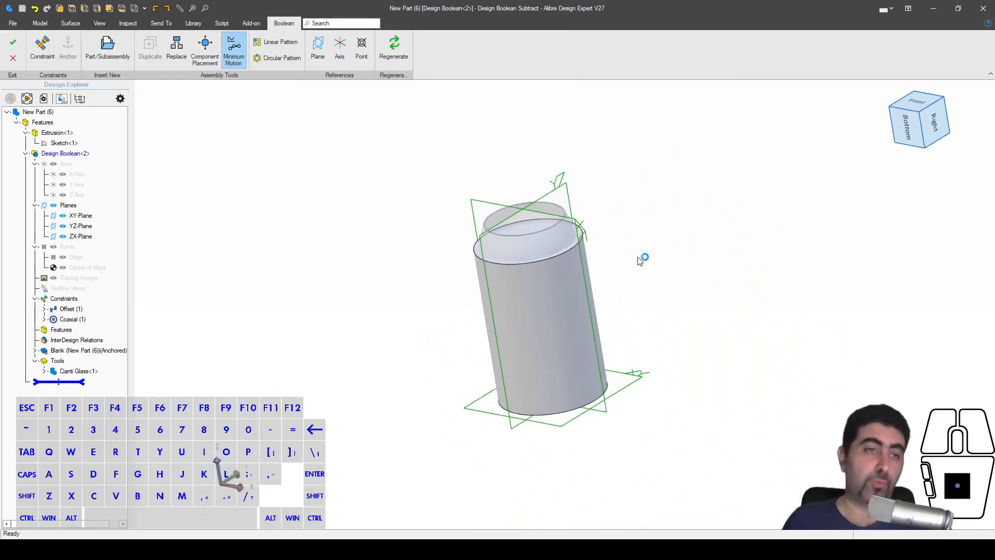
pyautogui.click(13, 42)
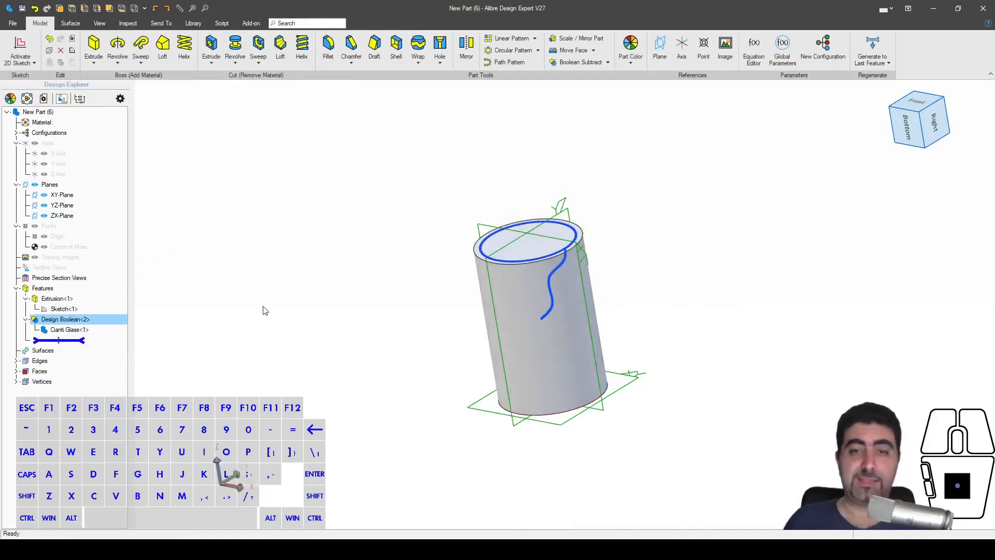
# - Section the part along the ZX plane, flip the cut direction, and examine the glass-shaped cut inside the cylinder
pyautogui.click(373, 285)
pyautogui.scroll(2, 373, 286)
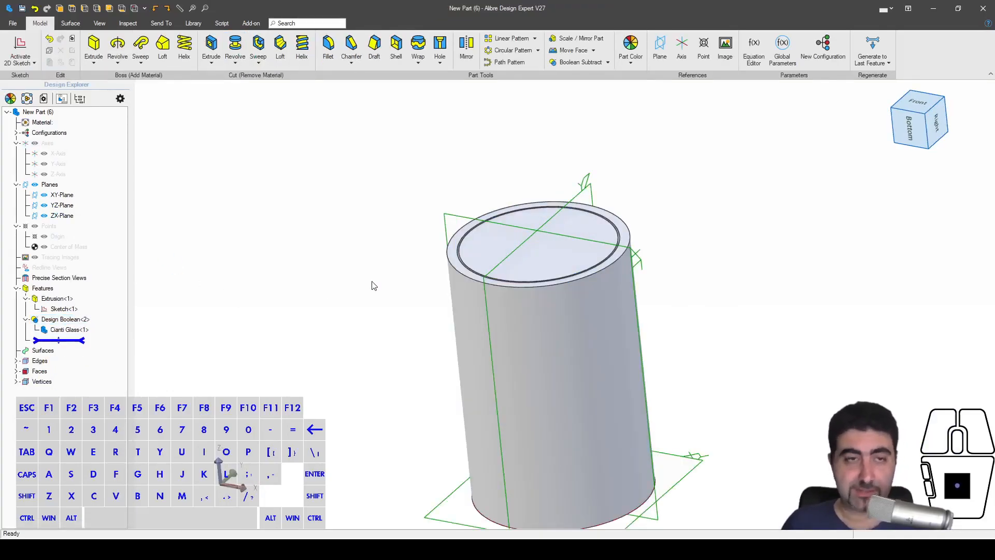
pyautogui.scroll(-2, 391, 176)
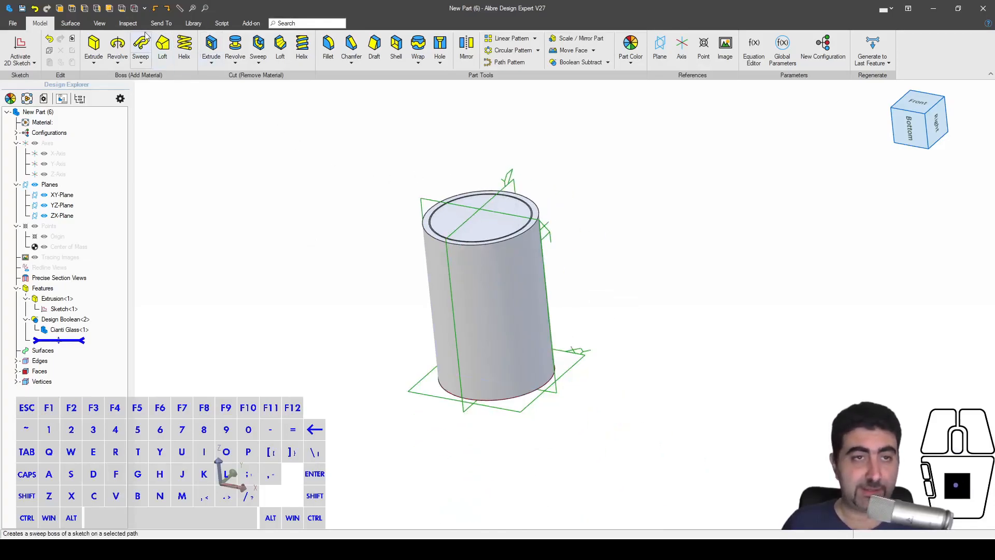
pyautogui.click(128, 24)
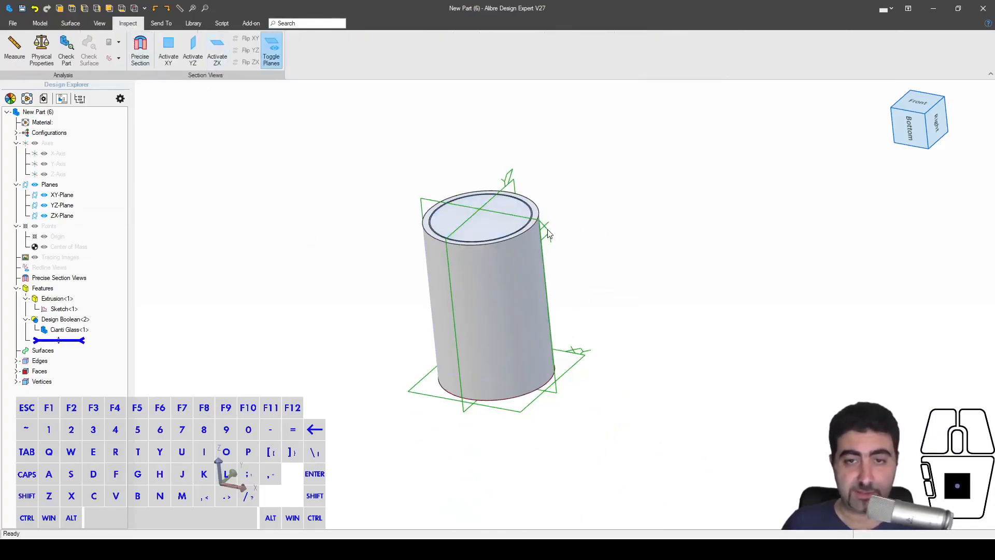
pyautogui.click(217, 49)
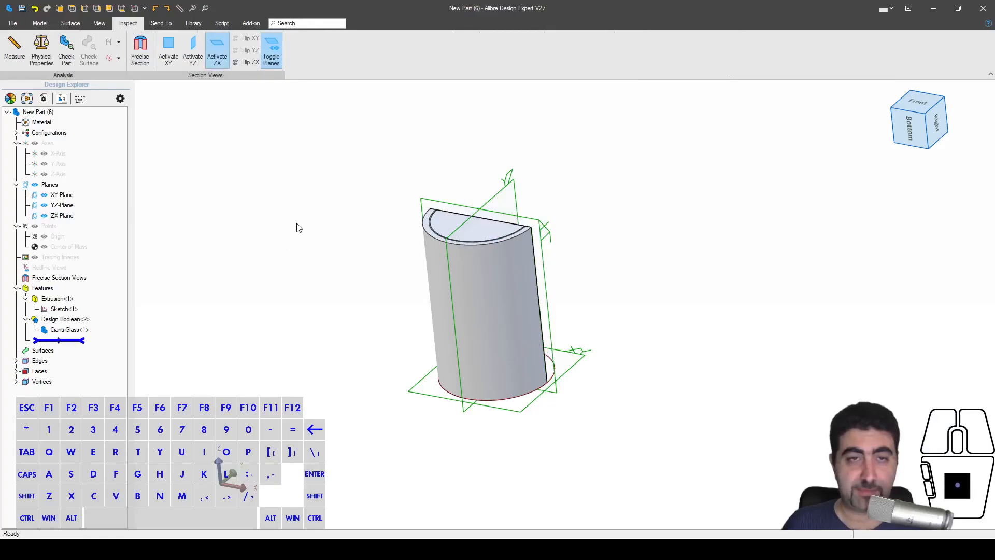
pyautogui.click(243, 62)
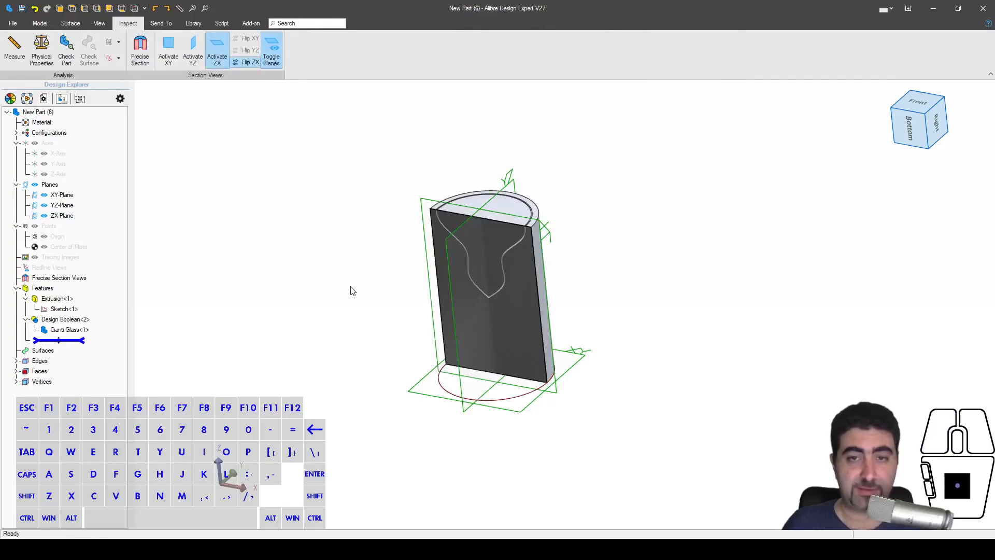
pyautogui.moveTo(305, 238); pyautogui.dragTo(330, 230, button='middle')
pyautogui.scroll(3, 485, 255)
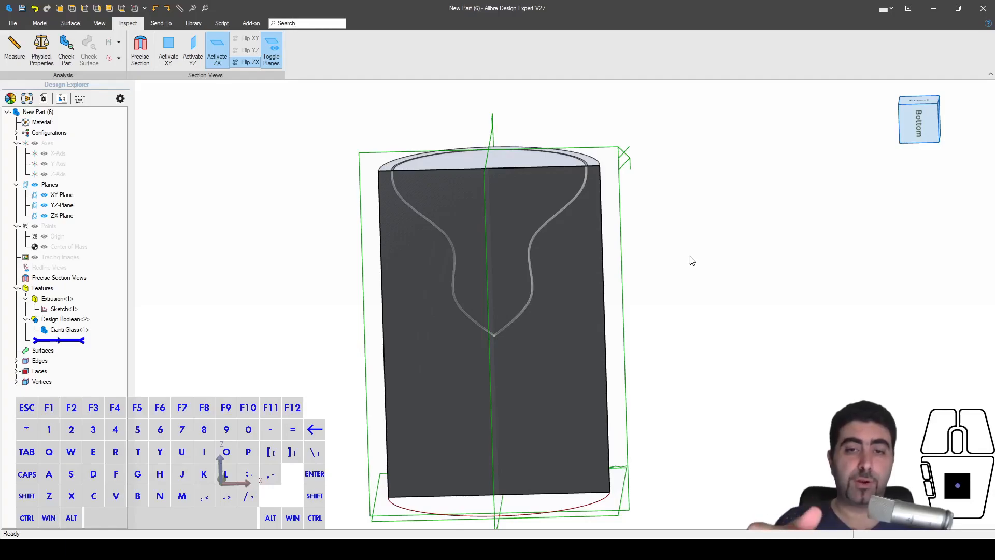
# - Compare the whole cylinder with its ZX section by turning the section view off, on and off again
pyautogui.click(217, 49)
pyautogui.moveTo(673, 160); pyautogui.dragTo(655, 170, button='middle')
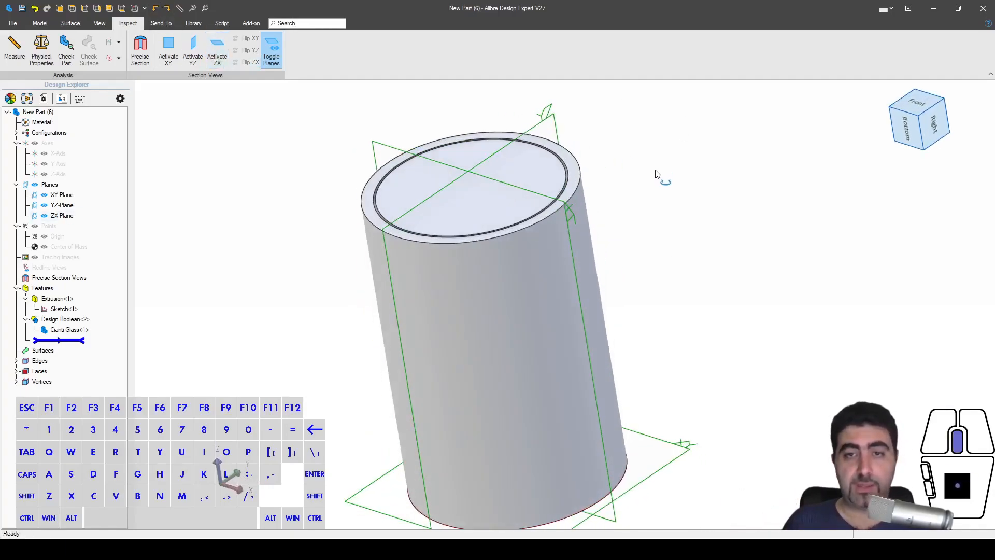
pyautogui.scroll(-2, 654, 170)
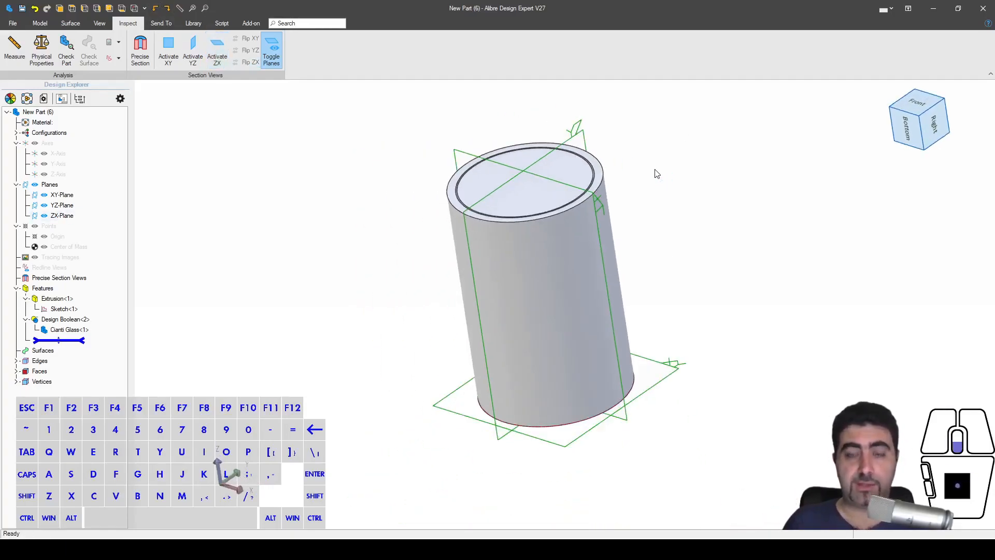
pyautogui.click(220, 57)
pyautogui.moveTo(328, 173); pyautogui.dragTo(577, 176, button='middle')
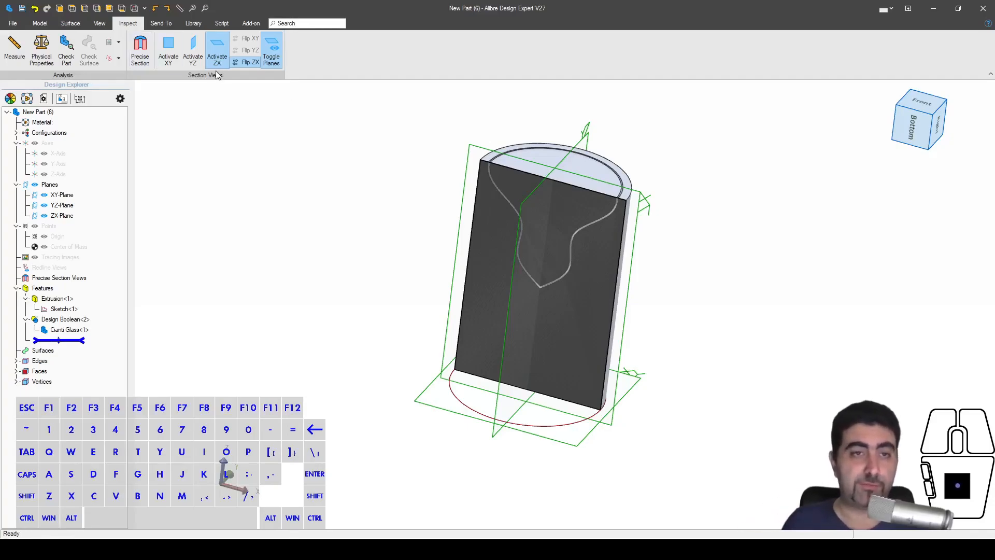
pyautogui.click(217, 52)
# - Remove the outer cylinder lump with Remove Model Pieces, keeping only the inner volume of the glass
pyautogui.click(39, 23)
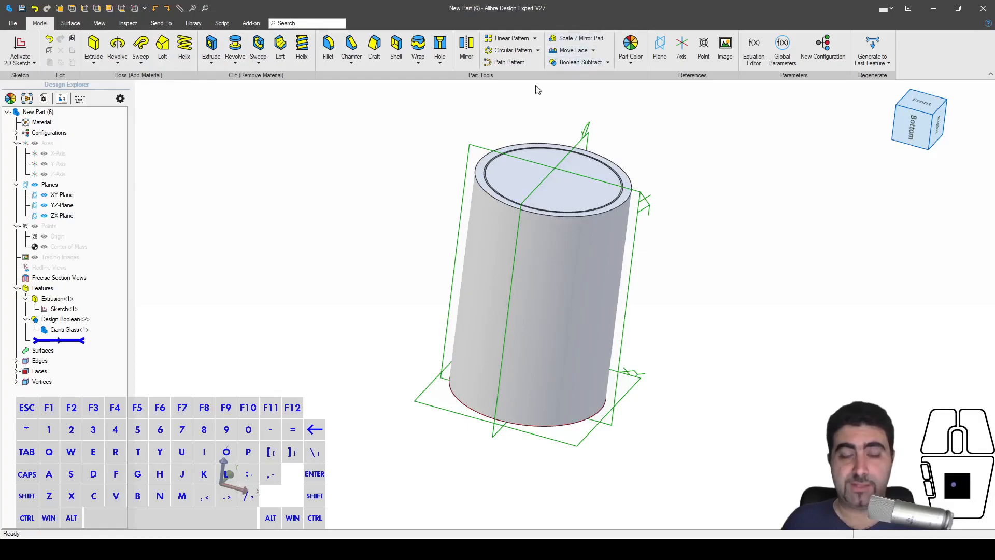
pyautogui.click(593, 51)
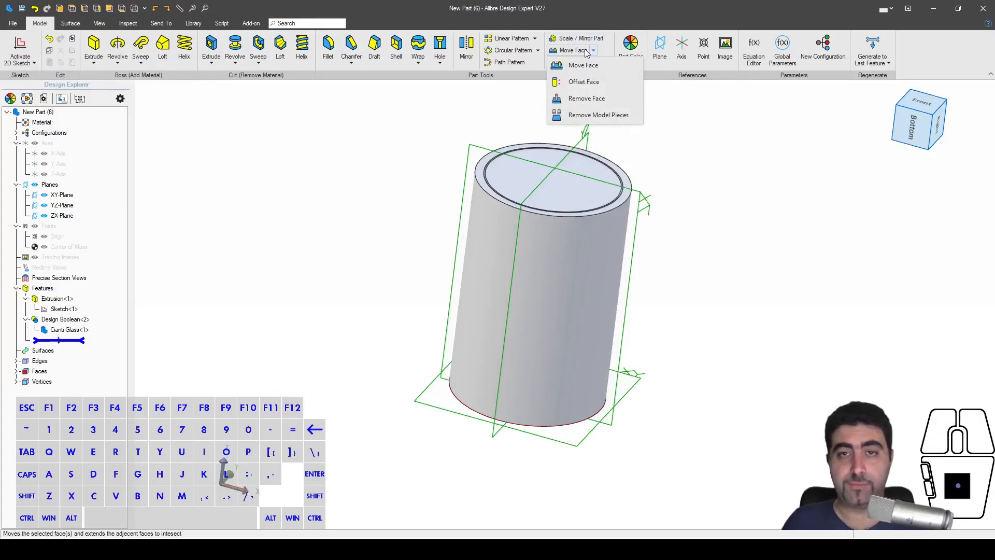
pyautogui.click(619, 115)
pyautogui.click(585, 347)
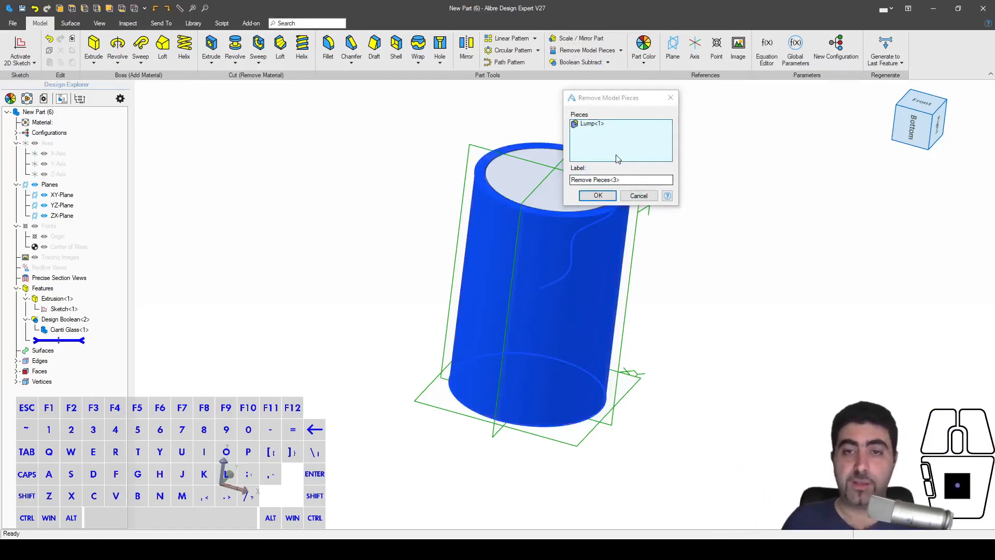
pyautogui.click(598, 195)
pyautogui.press('Escape')
pyautogui.moveTo(718, 271); pyautogui.dragTo(560, 169, button='middle')
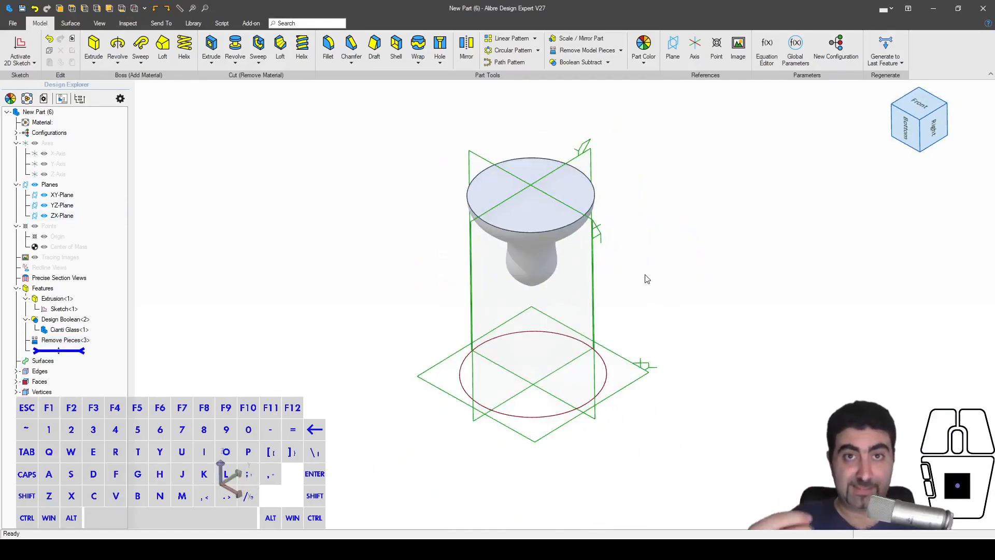
# - Calculate the physical properties of the remaining inner piece at medium accuracy and read its volume
pyautogui.press('p')
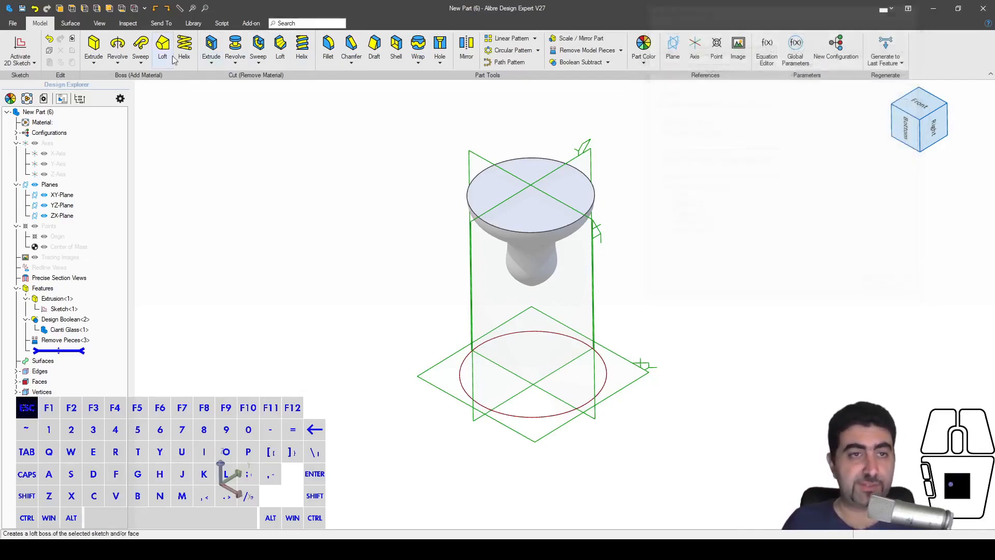
pyautogui.click(128, 23)
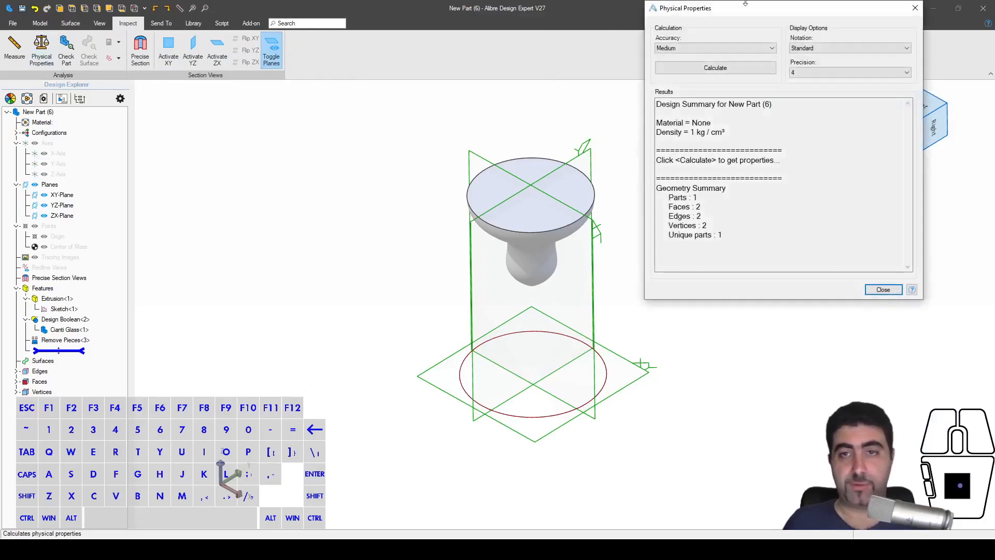
pyautogui.moveTo(751, 13); pyautogui.dragTo(733, 62)
pyautogui.click(709, 119)
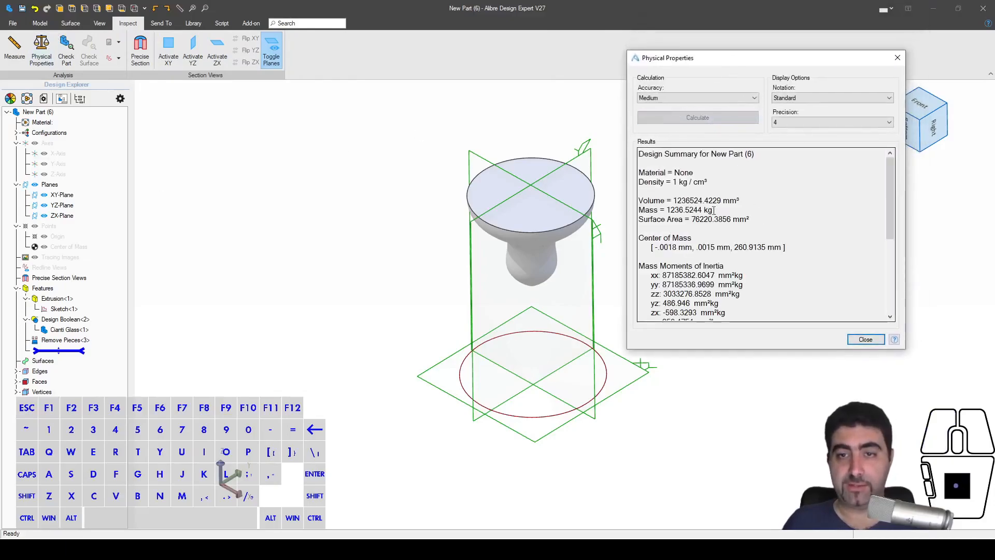
pyautogui.moveTo(674, 201); pyautogui.dragTo(722, 200)
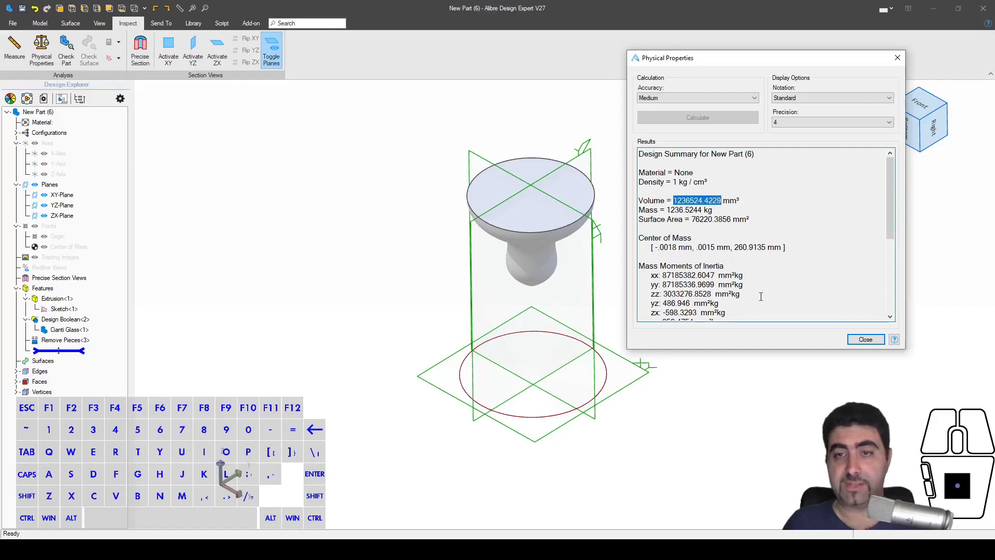
pyautogui.press('Escape')
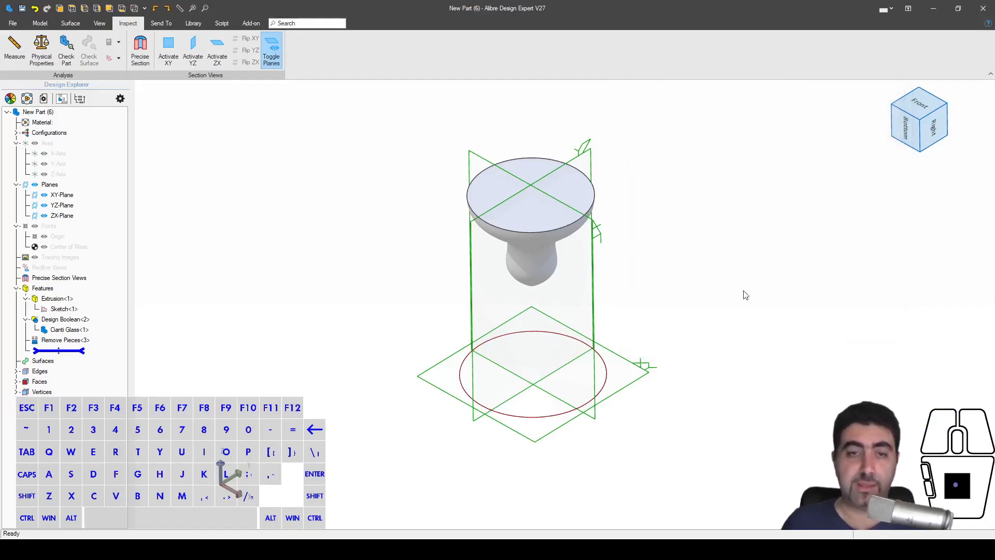
# - Change the part's display length unit to Centimeters in the file properties and apply it
pyautogui.click(16, 24)
pyautogui.click(45, 243)
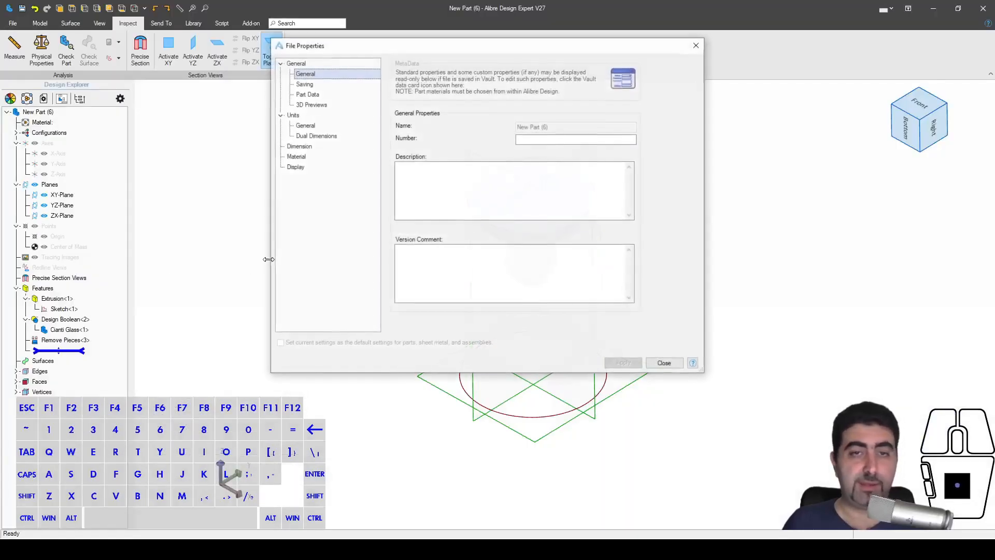
pyautogui.click(331, 117)
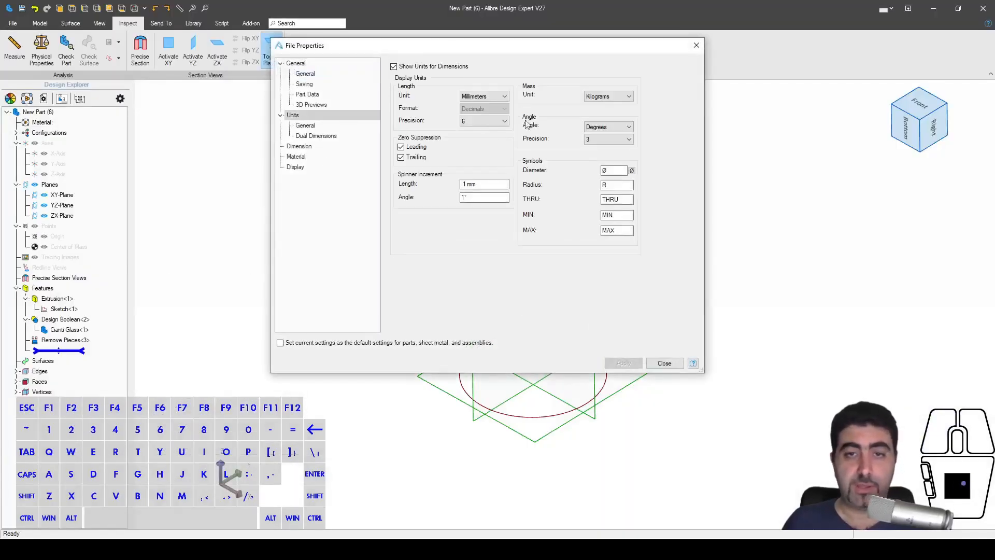
pyautogui.click(492, 95)
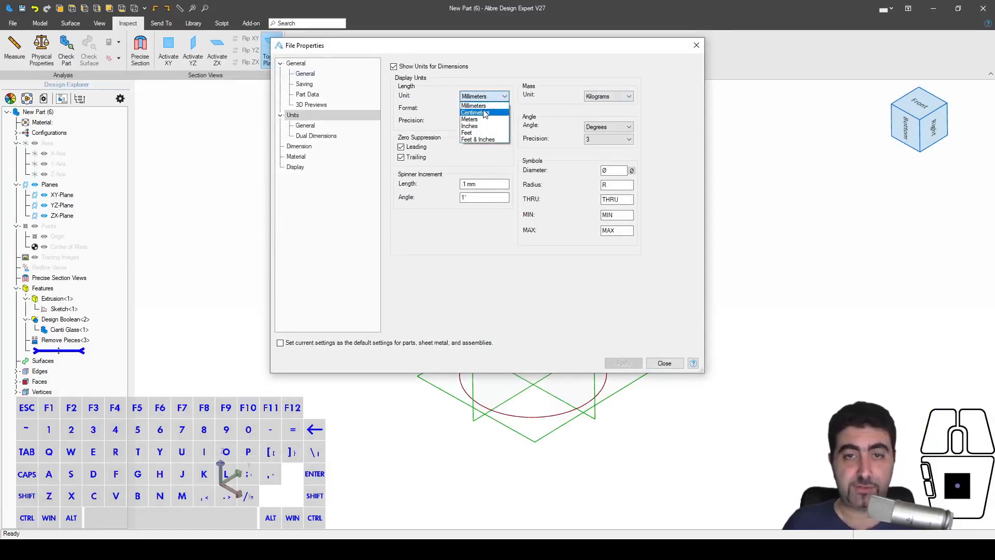
pyautogui.click(485, 113)
pyautogui.click(625, 363)
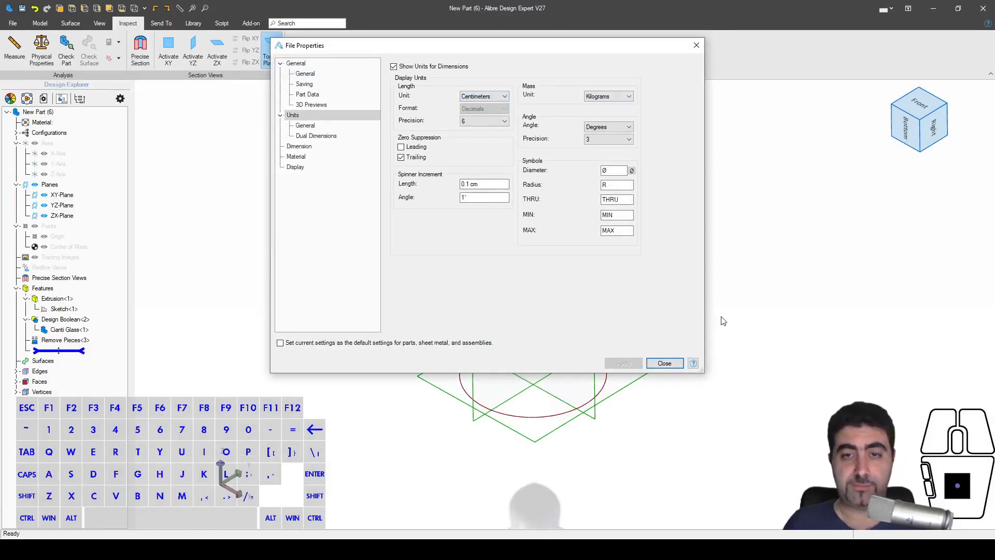
pyautogui.click(667, 365)
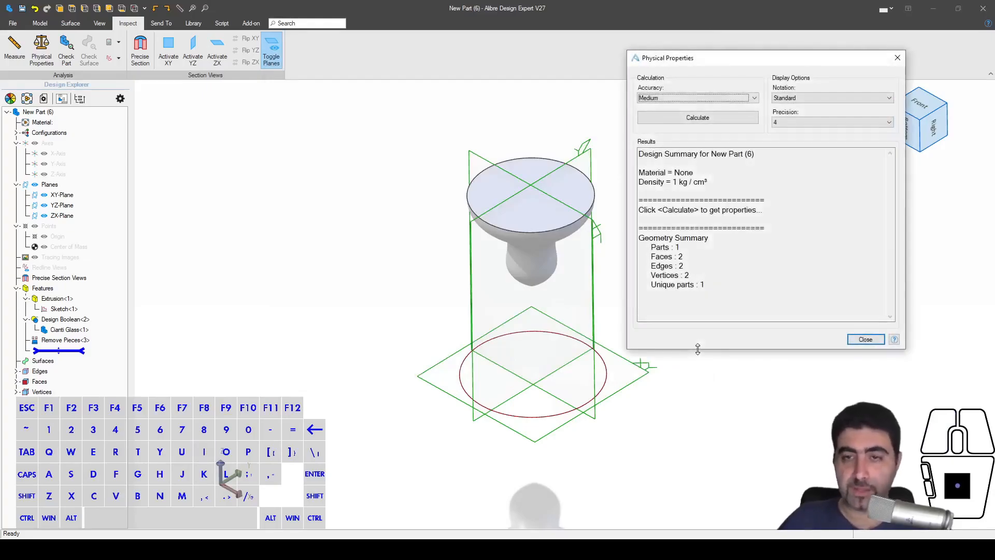
# - Recalculate the inner piece's physical properties and read the volume in cubic centimeters
pyautogui.click(698, 117)
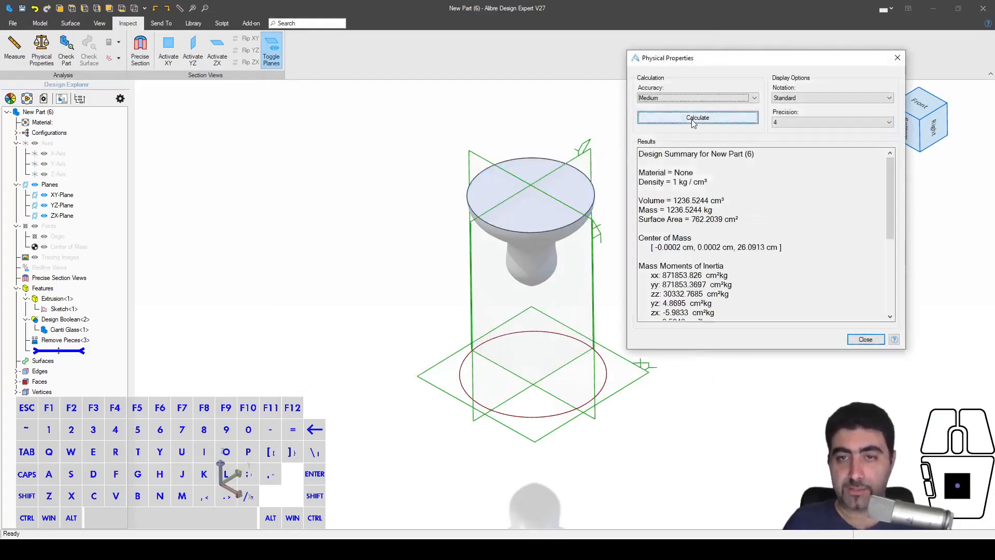
pyautogui.click(674, 201)
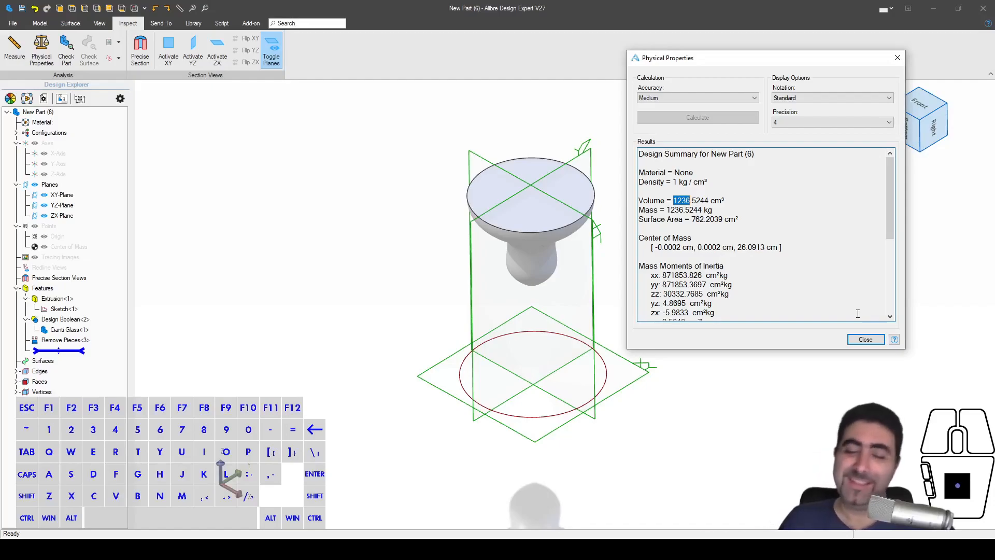
pyautogui.click(605, 155)
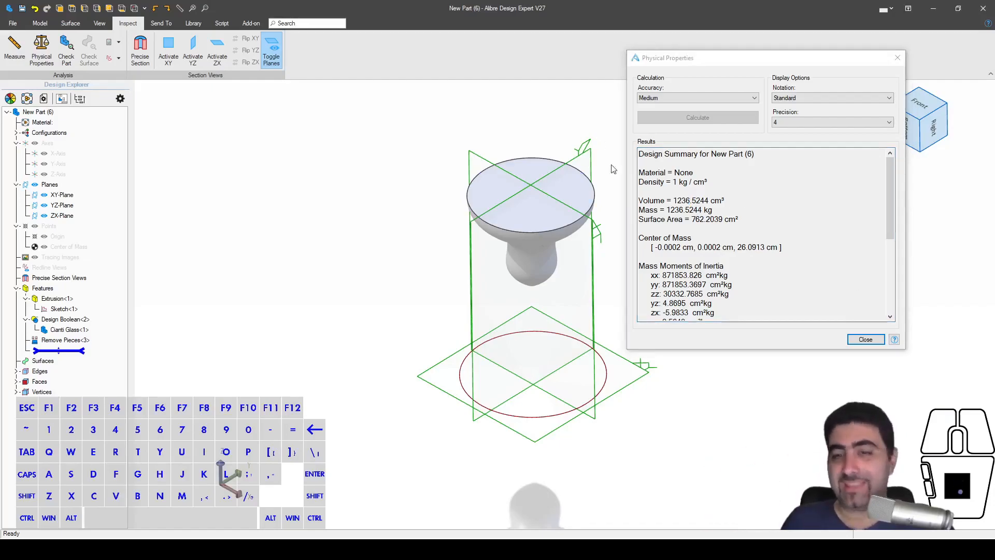
pyautogui.click(865, 339)
pyautogui.press('Escape')
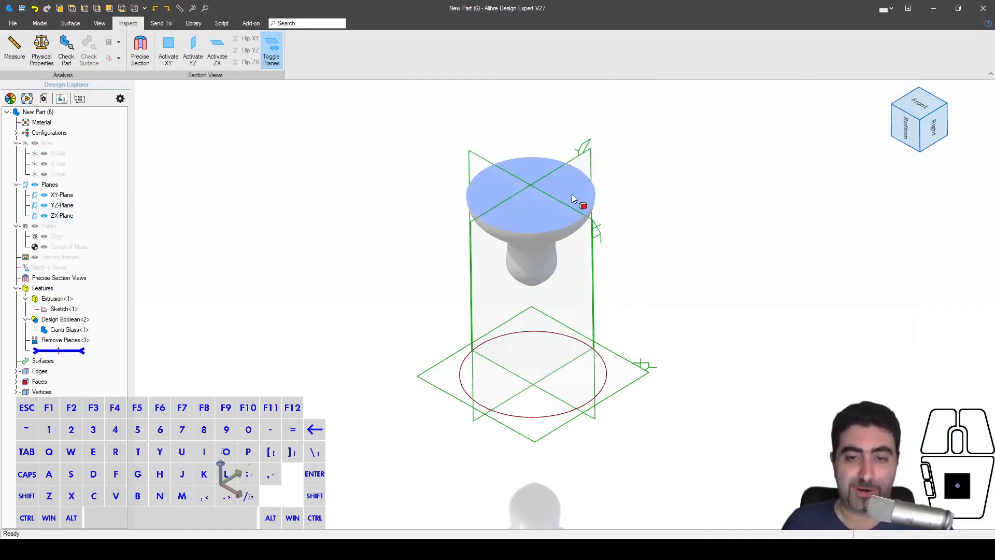
# - Save the part as "Cianti Glass Volume" in the Example folder and close it
pyautogui.click(22, 8)
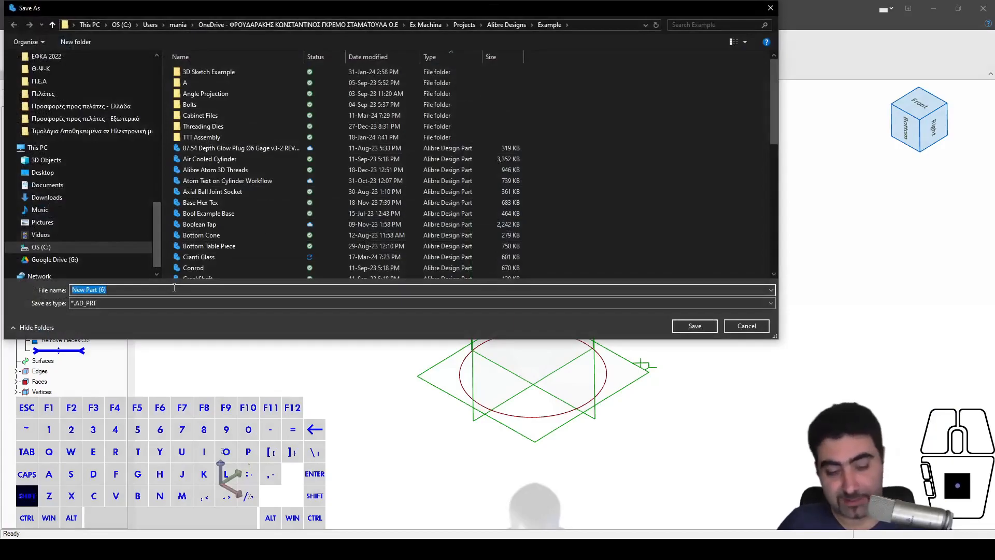
pyautogui.write('Cianti Glass Volume')
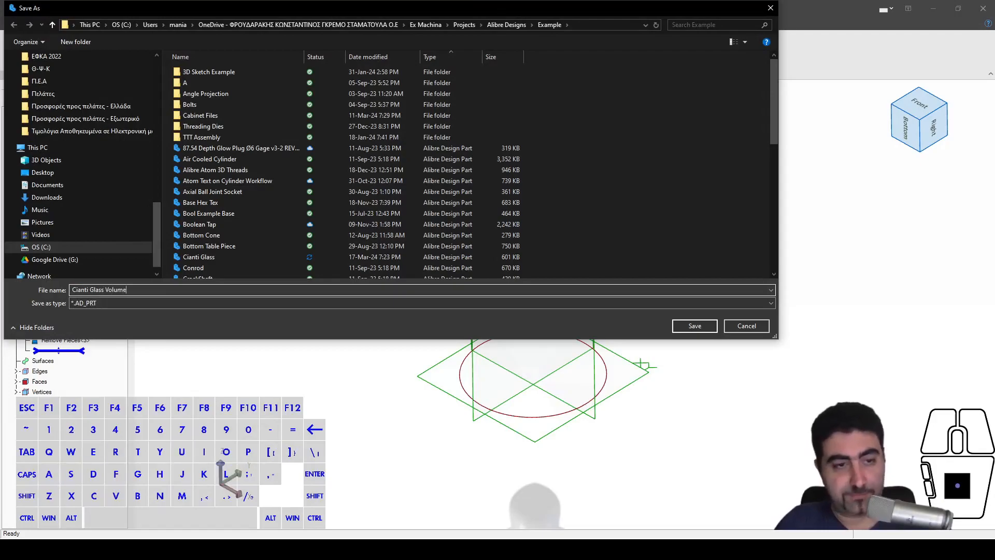
pyautogui.press('Return')
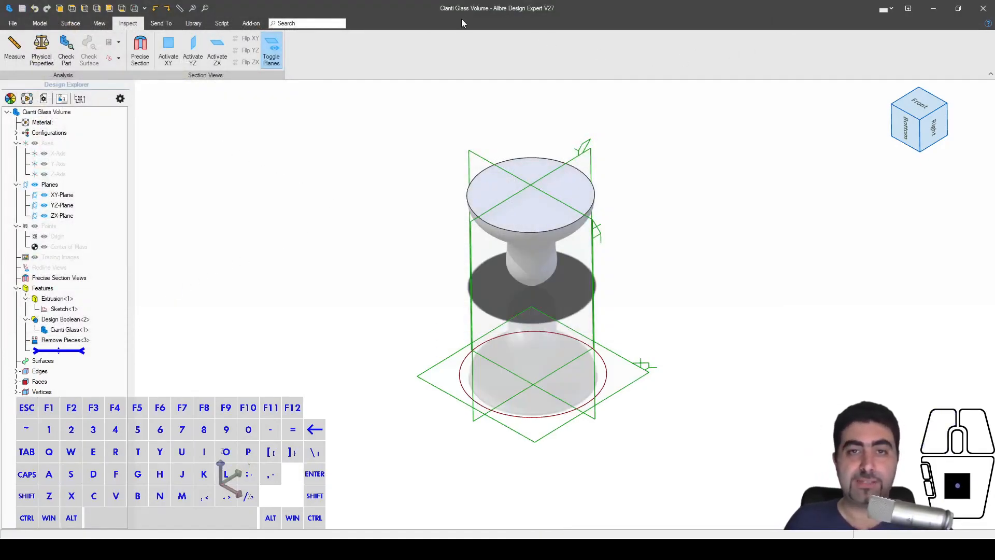
pyautogui.click(983, 9)
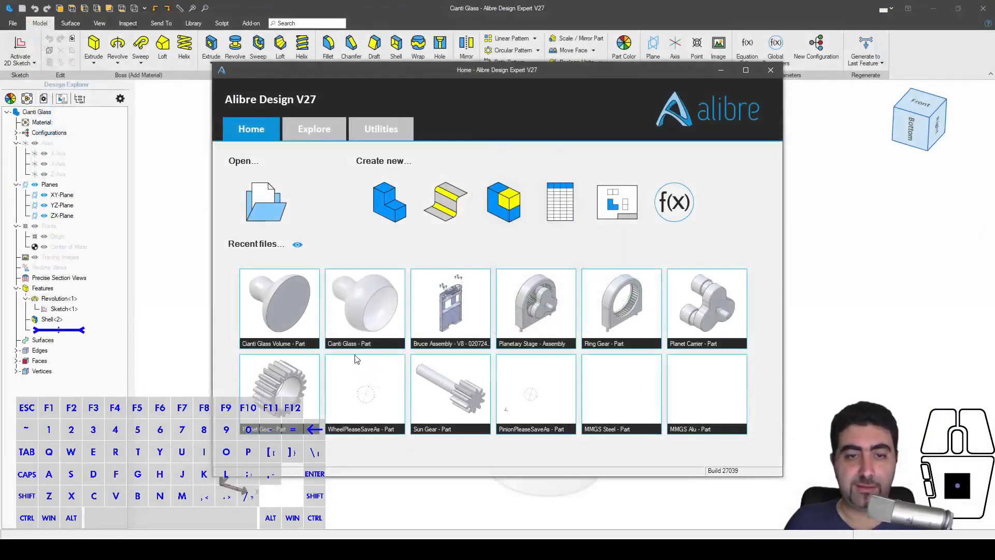
# - Open the Cianti Glass part and set the total height in the revolution's sketch to 100 mm
pyautogui.click(356, 305)
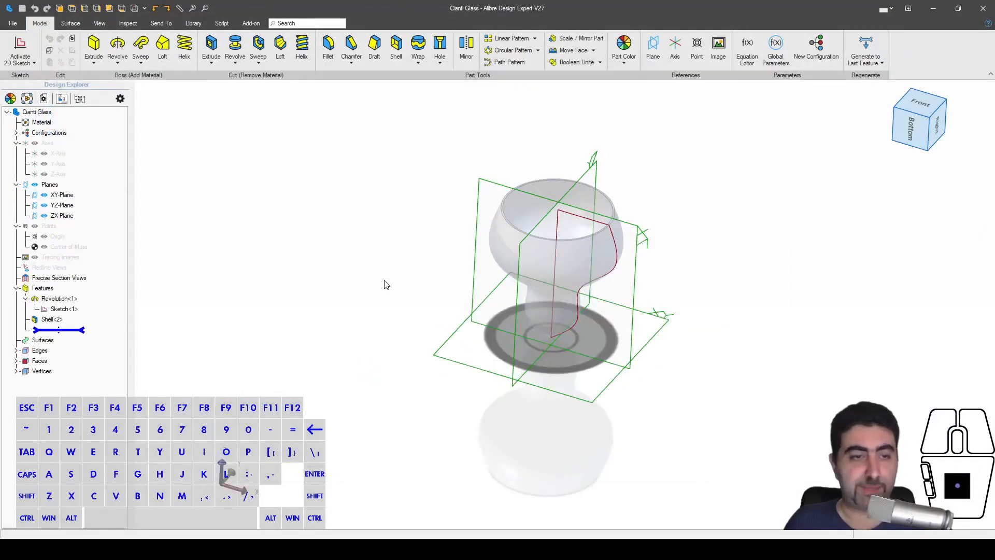
pyautogui.rightClick(84, 310)
pyautogui.click(96, 315)
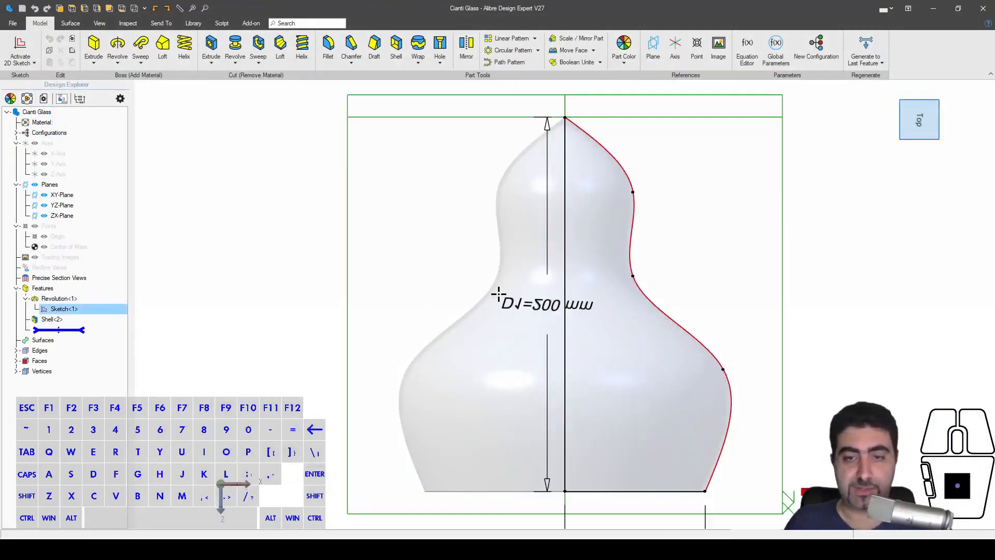
pyautogui.click(97, 52)
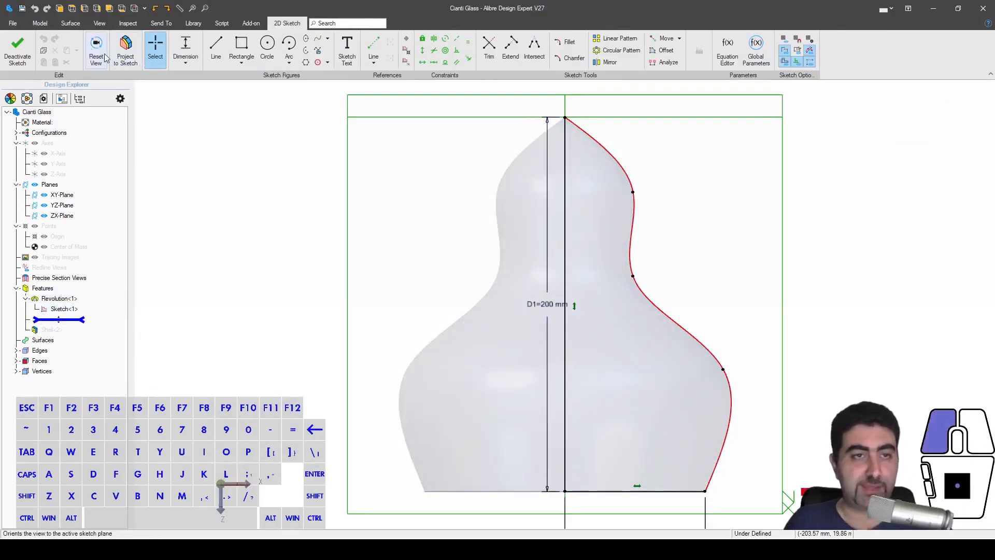
pyautogui.doubleClick(504, 334)
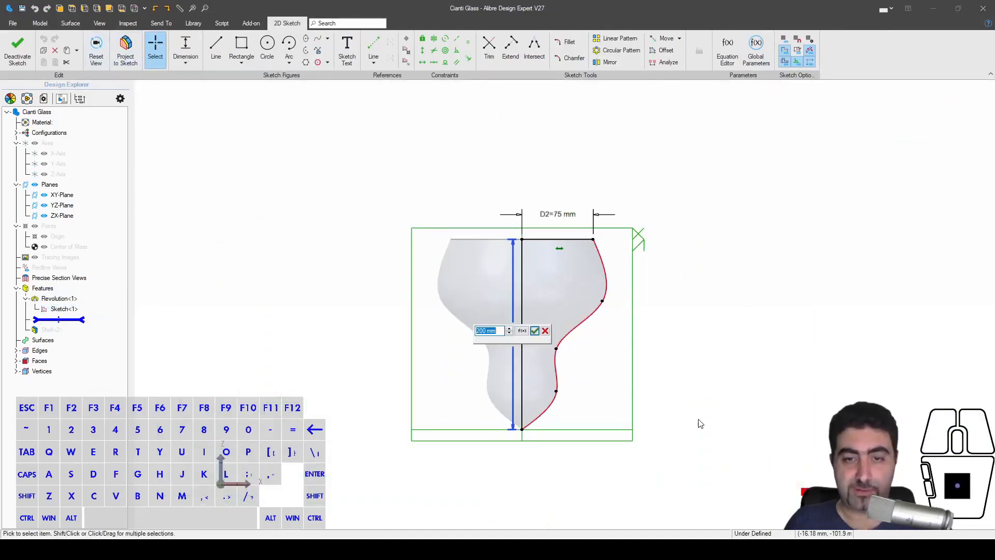
pyautogui.write('100')
pyautogui.press('Return')
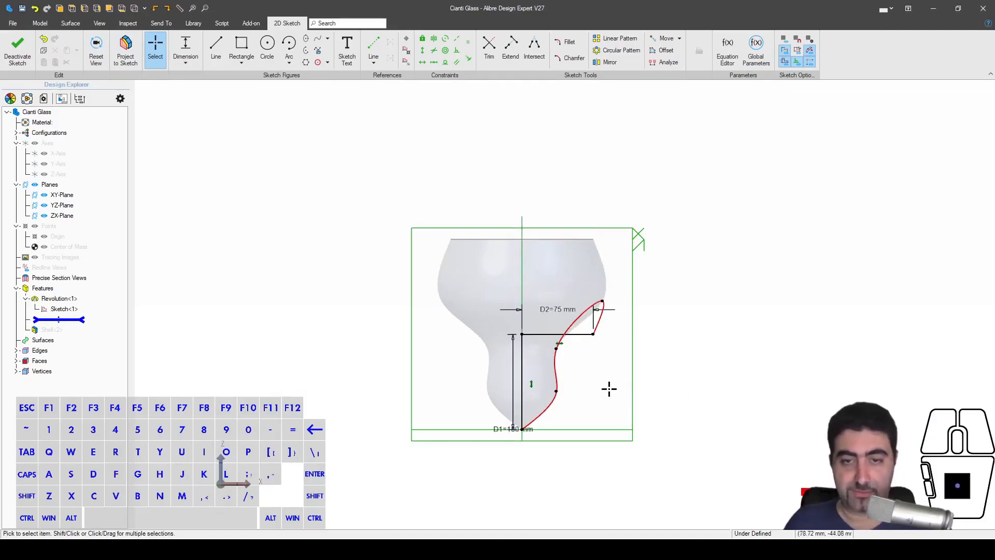
# - Set the rim radius of the profile to 30 mm and move the spline points inward to form a slim, vase-like curve
pyautogui.scroll(3, 553, 366)
pyautogui.doubleClick(560, 270)
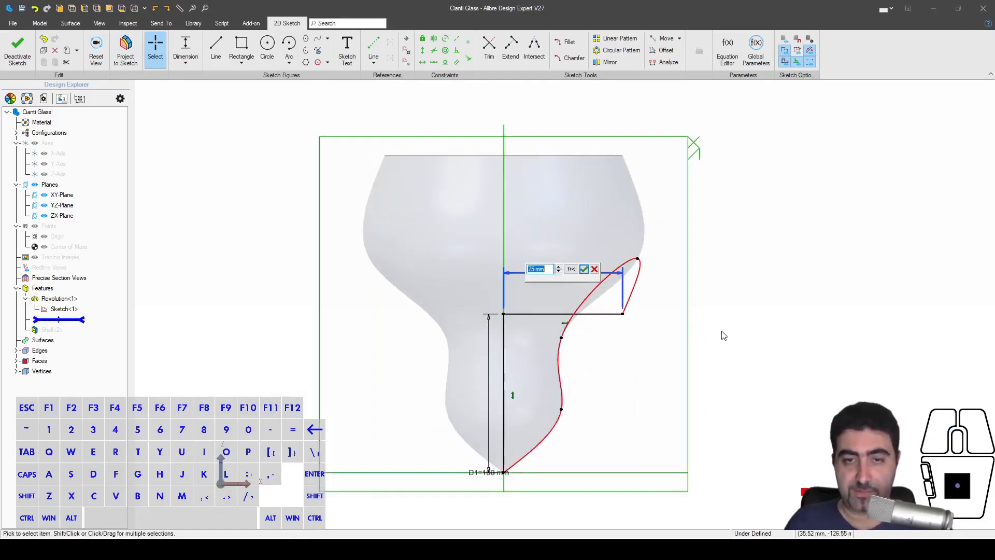
pyautogui.write('30')
pyautogui.press('Return')
pyautogui.click(638, 259)
pyautogui.moveTo(638, 259); pyautogui.dragTo(536, 427)
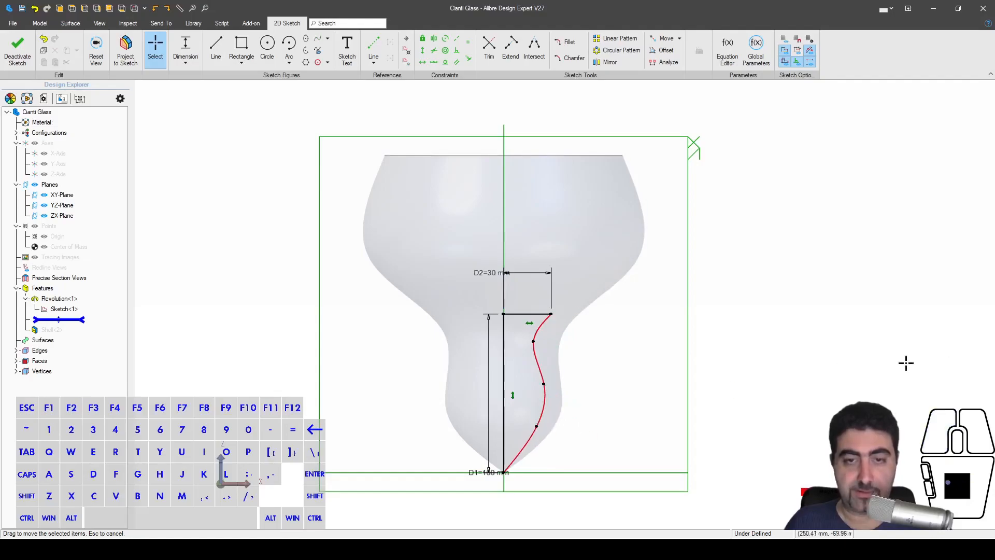
# - Finish the profile sketch and regenerate the glass to its last feature so the shell is rebuilt
pyautogui.click(17, 50)
pyautogui.press('Escape')
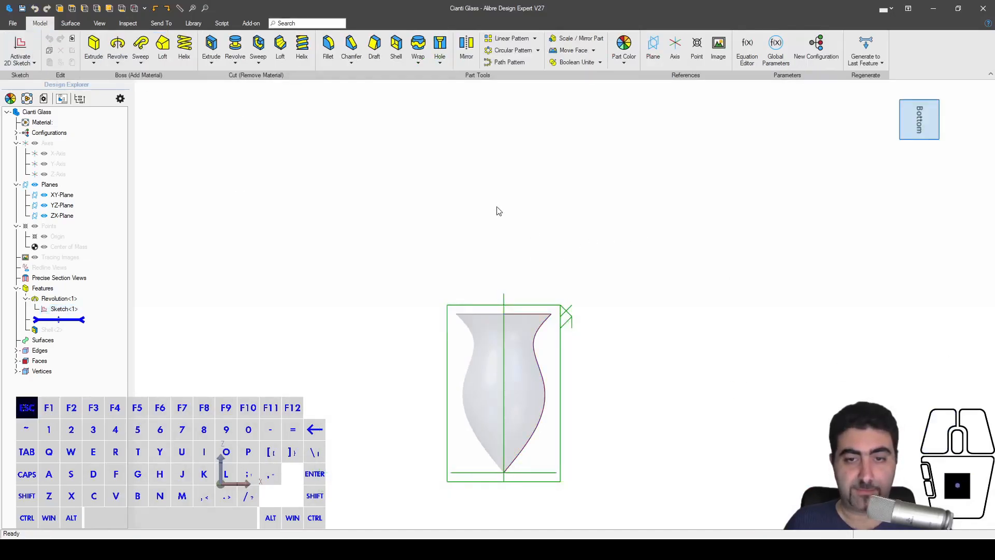
pyautogui.moveTo(590, 240); pyautogui.dragTo(574, 260, button='middle')
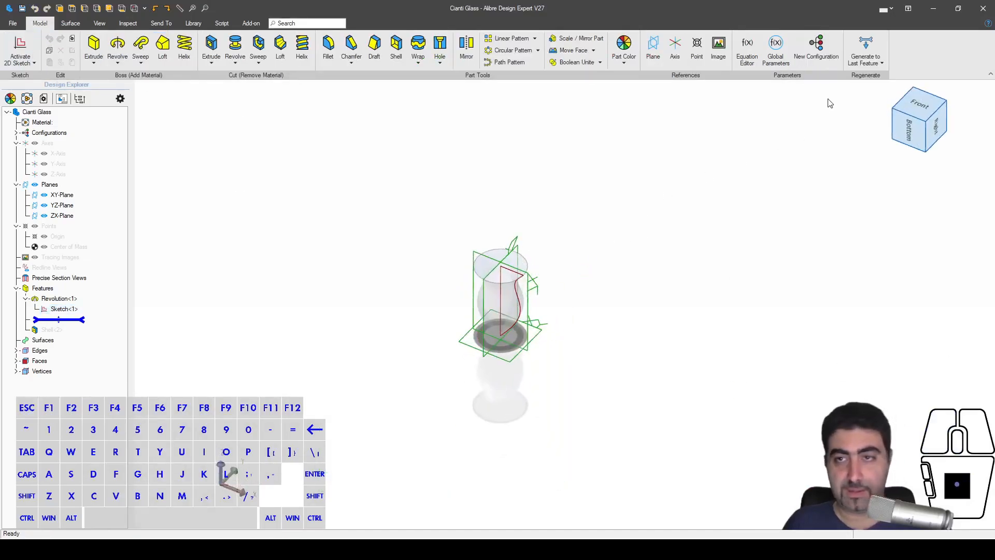
pyautogui.click(866, 46)
pyautogui.scroll(3, 438, 282)
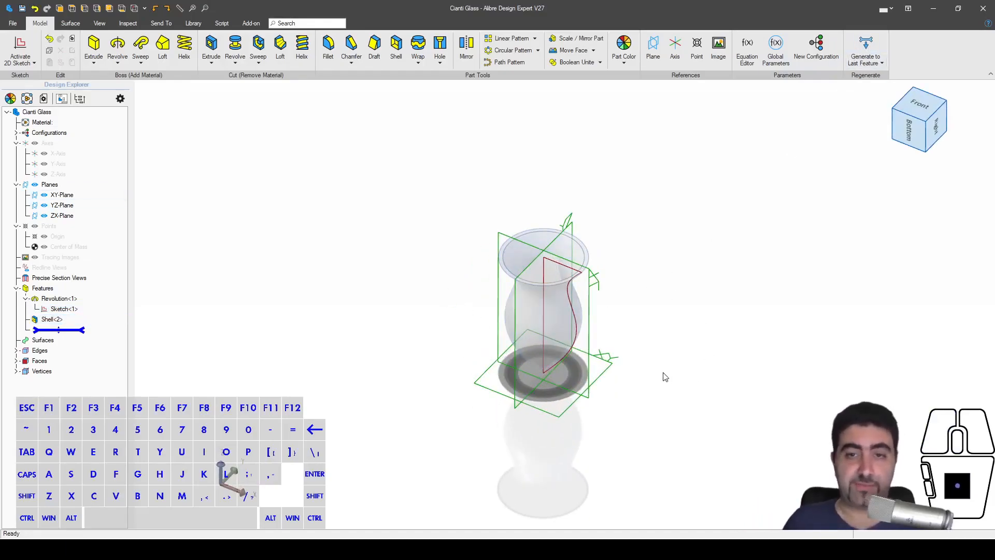
pyautogui.moveTo(653, 370); pyautogui.dragTo(637, 337, button='middle')
# - Save and close the Cianti Glass part, and open the Cianti Glass Volume part
pyautogui.click(22, 9)
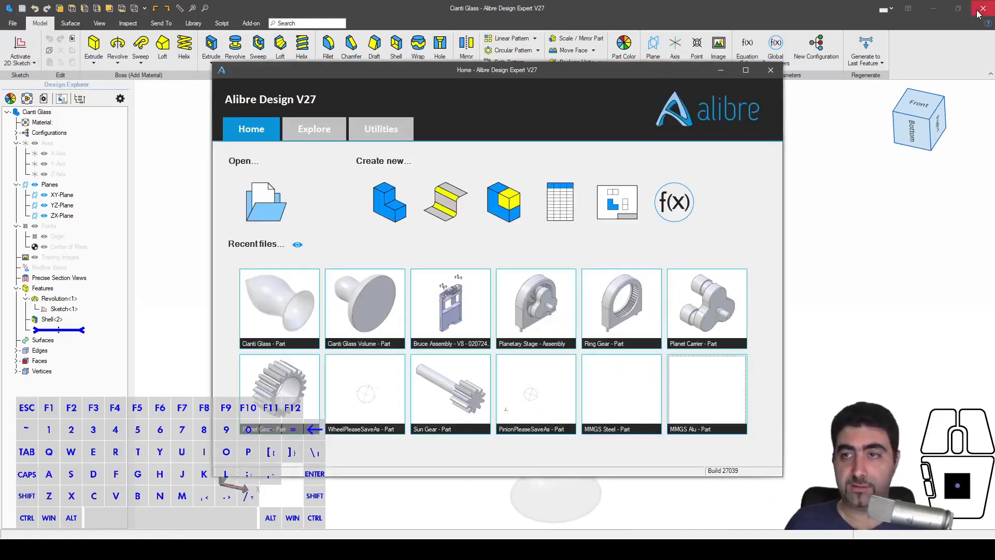
pyautogui.click(981, 9)
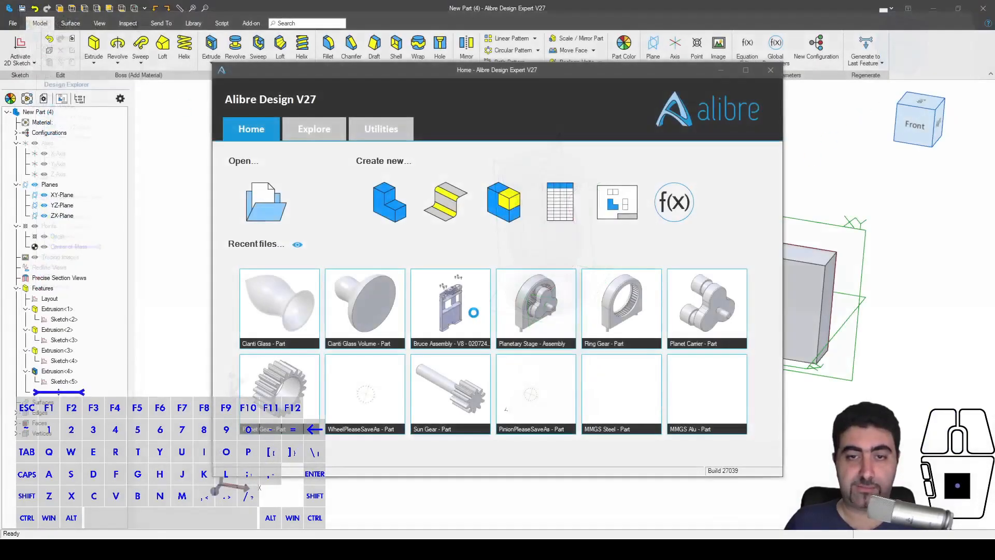
pyautogui.click(369, 316)
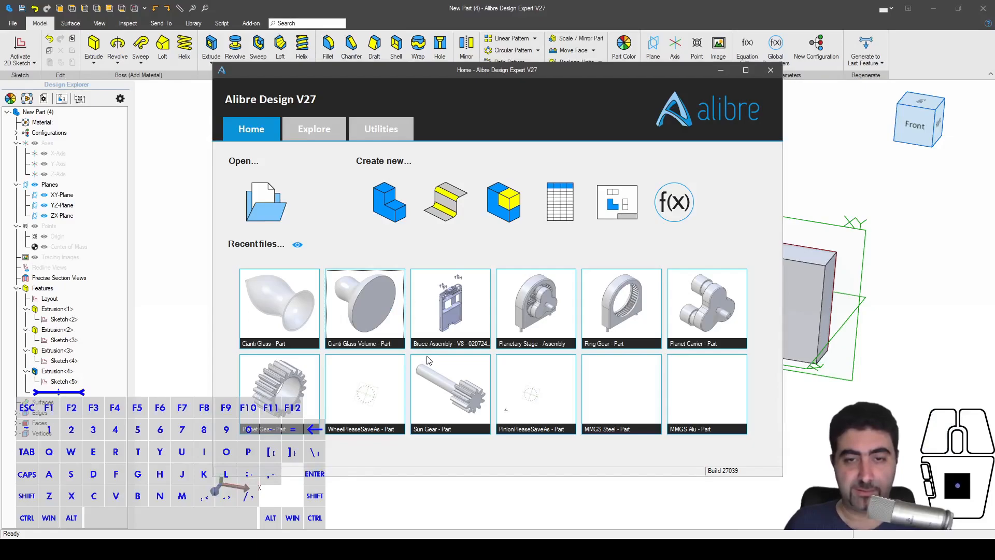
pyautogui.scroll(3, 529, 252)
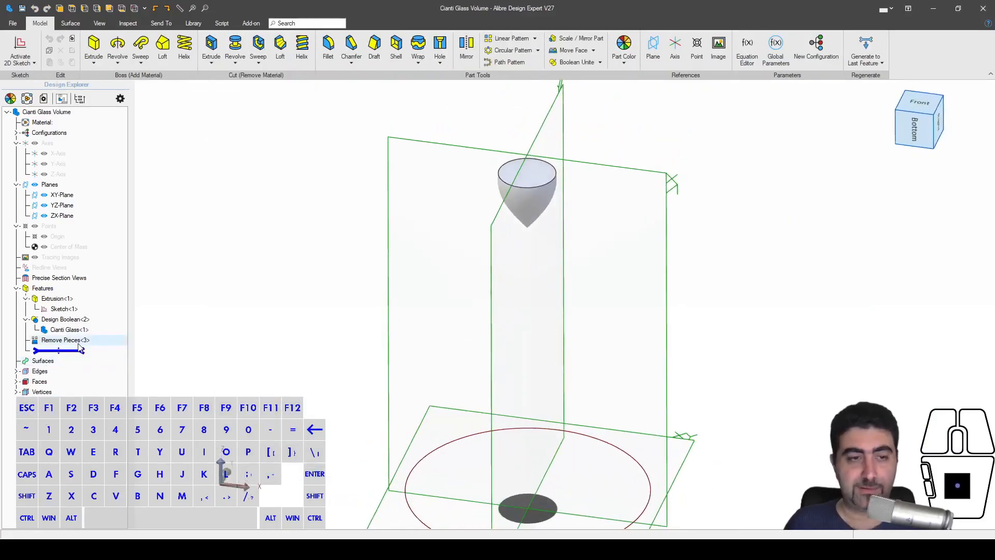
# - Check how the glass sits in the cylinder inside the Design Boolean feature, and regenerate the part through Remove Pieces
pyautogui.click(72, 320)
pyautogui.rightClick(76, 320)
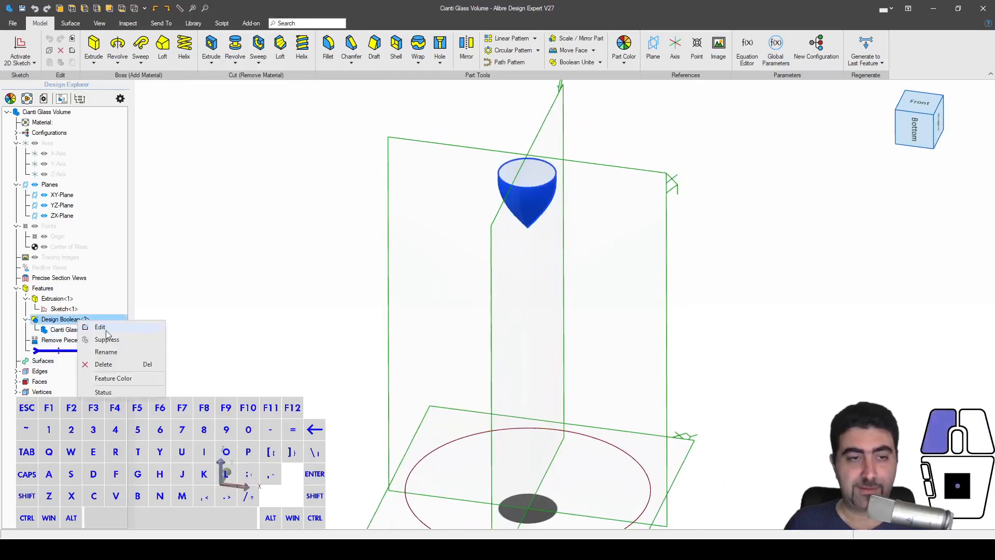
pyautogui.click(107, 334)
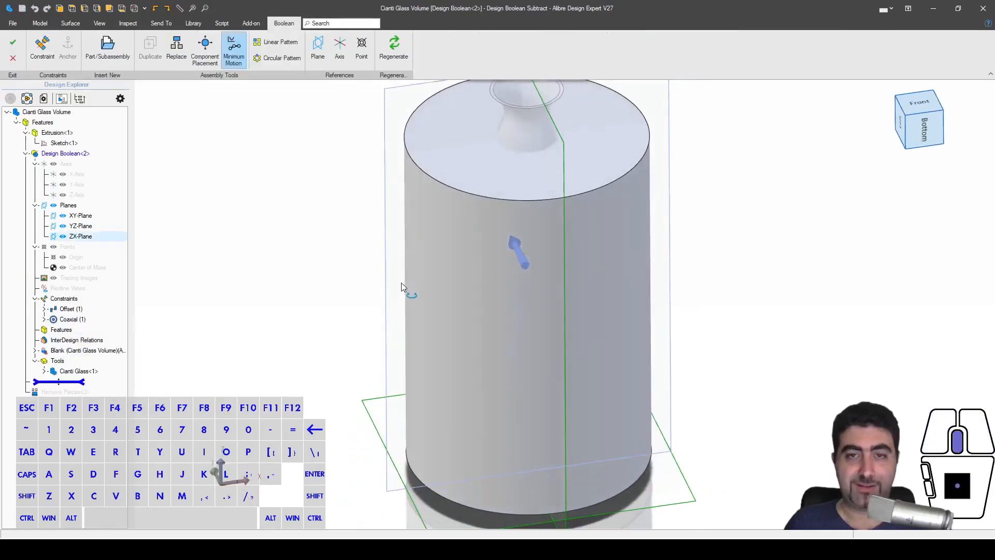
pyautogui.scroll(-3, 543, 365)
pyautogui.scroll(3, 534, 311)
pyautogui.moveTo(642, 312); pyautogui.dragTo(615, 292, button='middle')
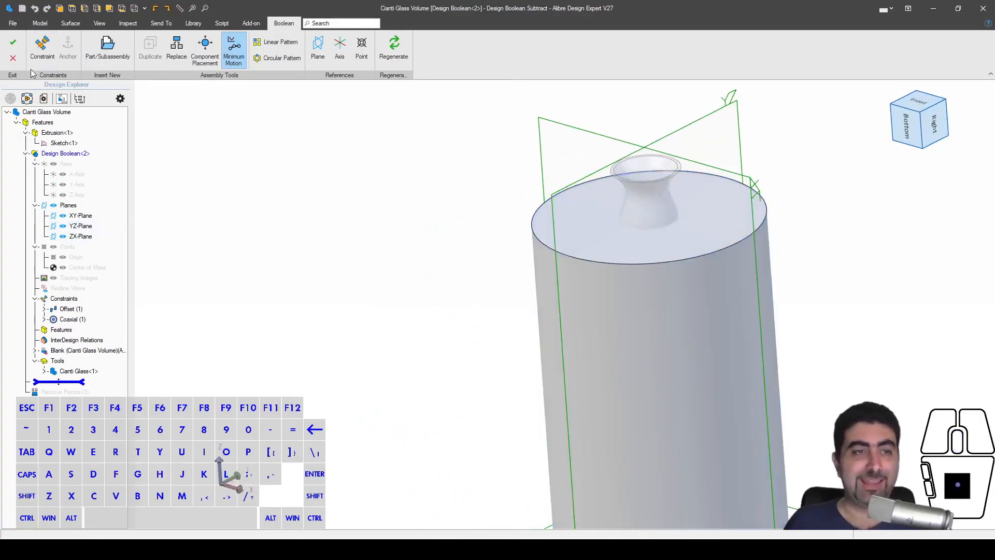
pyautogui.click(13, 43)
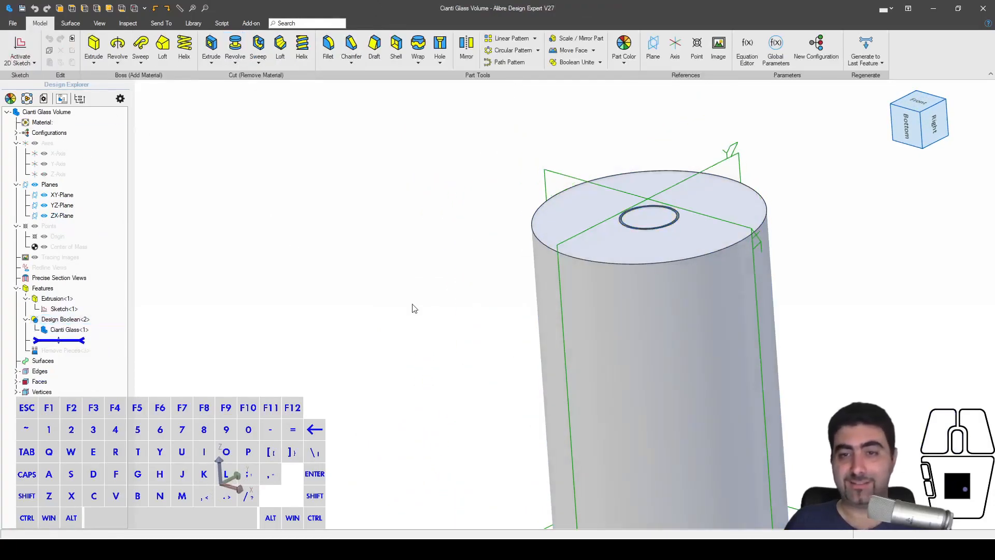
pyautogui.press('F5')
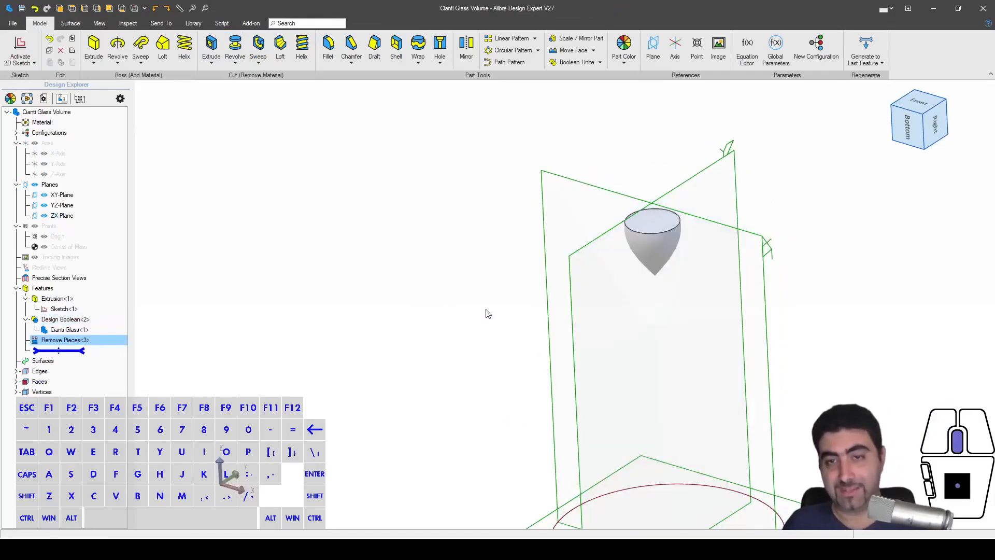
pyautogui.moveTo(505, 319); pyautogui.dragTo(487, 307, button='middle')
pyautogui.scroll(2, 705, 270)
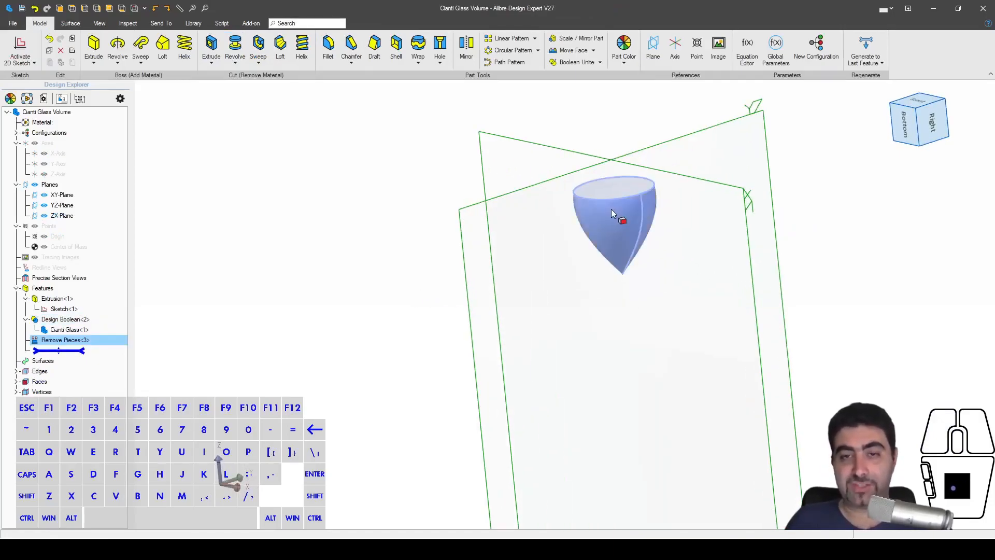
# - Set the Design Boolean's offset constraint between the glass rim and the cylinder's top face to -0.5 cm and regenerate the part
pyautogui.rightClick(76, 320)
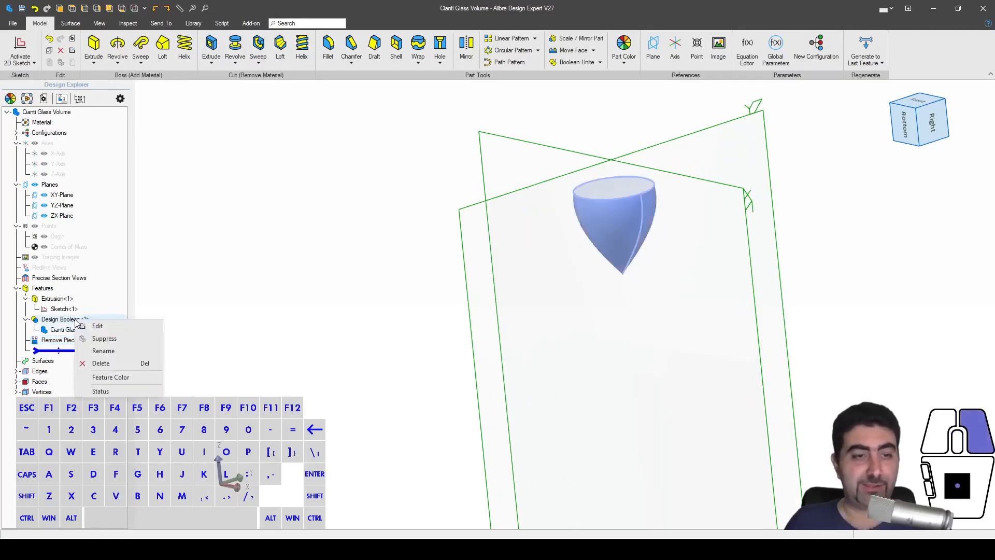
pyautogui.click(96, 326)
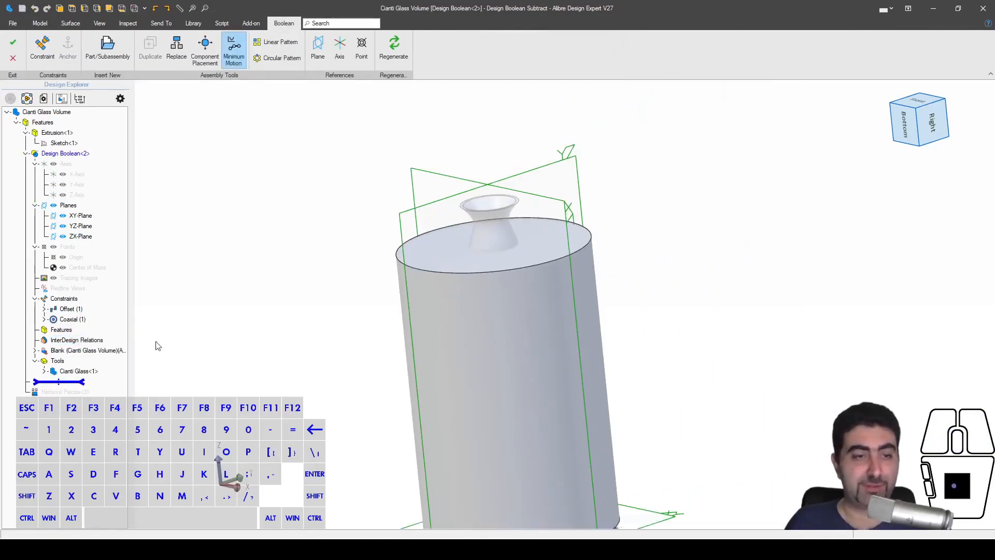
pyautogui.rightClick(80, 311)
pyautogui.click(89, 318)
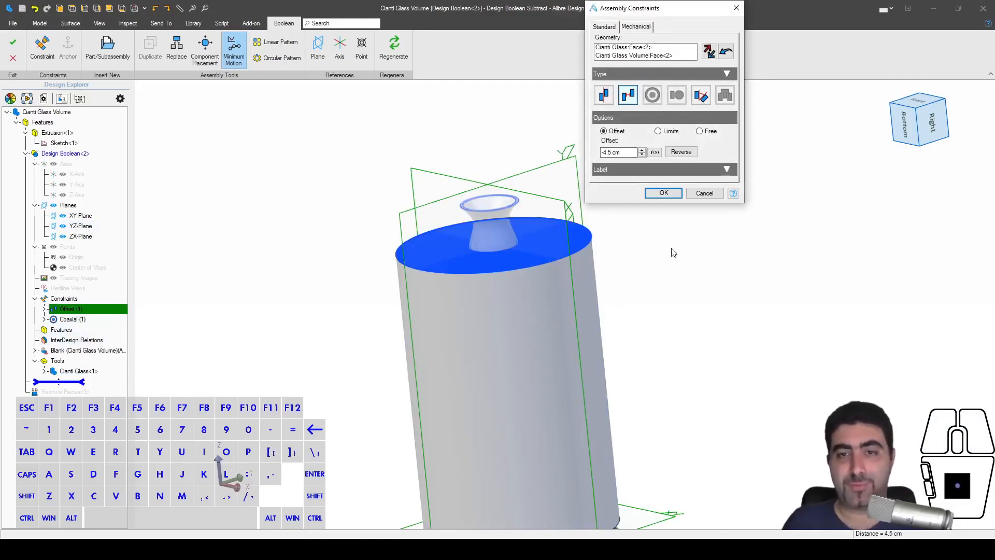
pyautogui.click(604, 152)
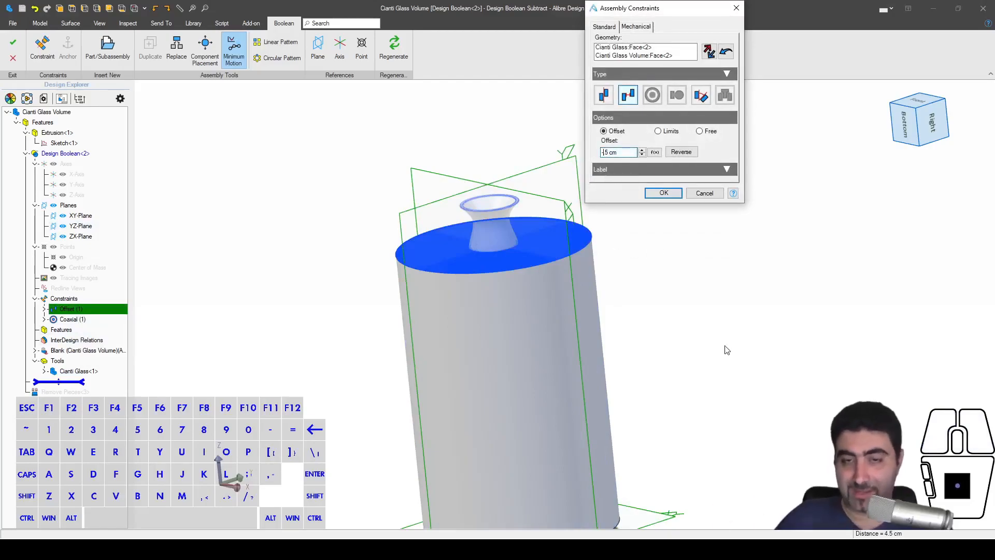
pyautogui.click(663, 193)
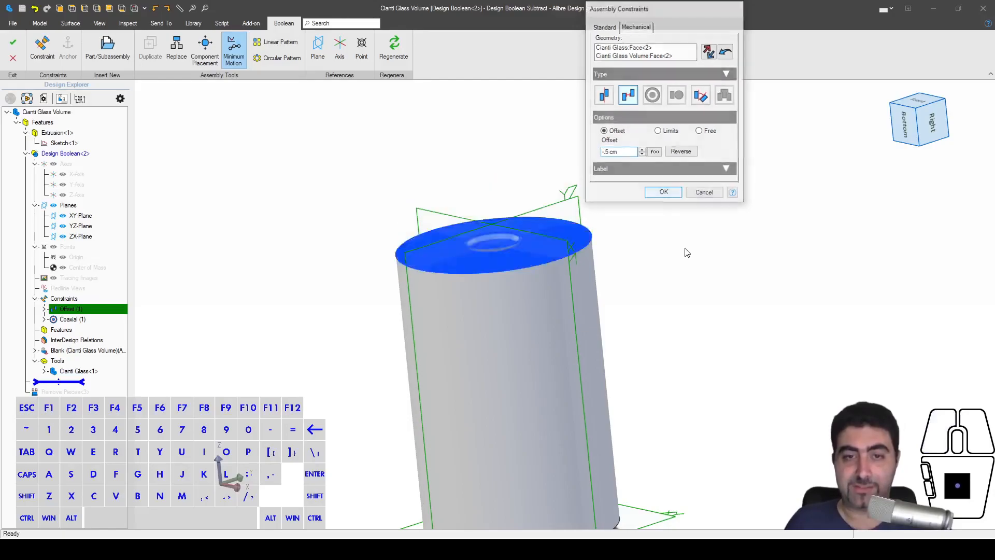
pyautogui.click(13, 42)
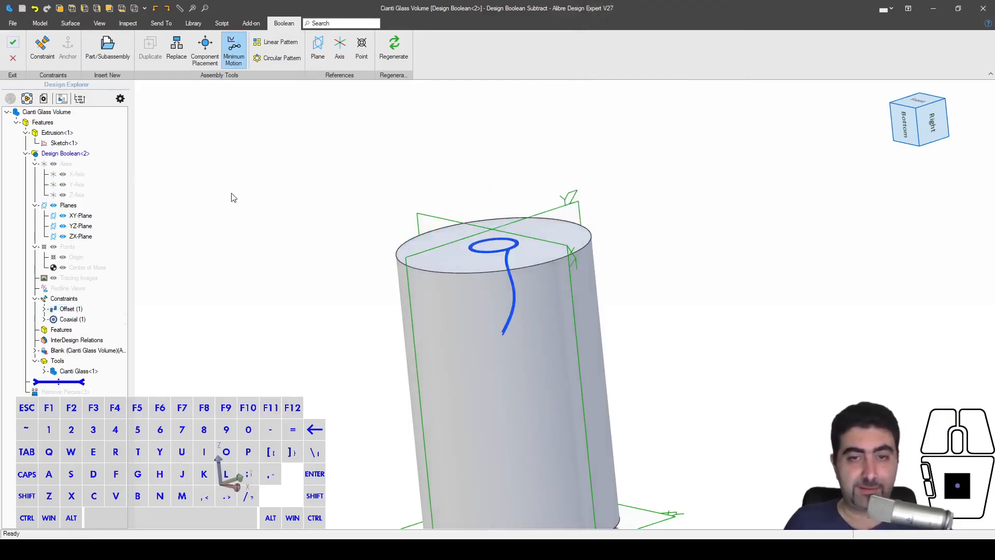
pyautogui.press('F5')
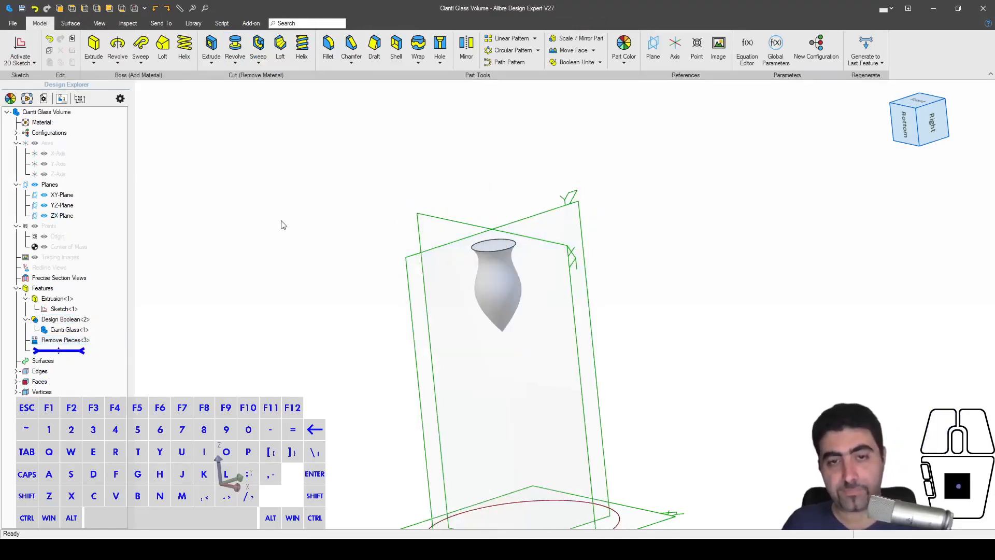
# - Calculate the reshaped inner piece's physical properties at medium accuracy and highlight its volume in cubic centimeters
pyautogui.press('i')
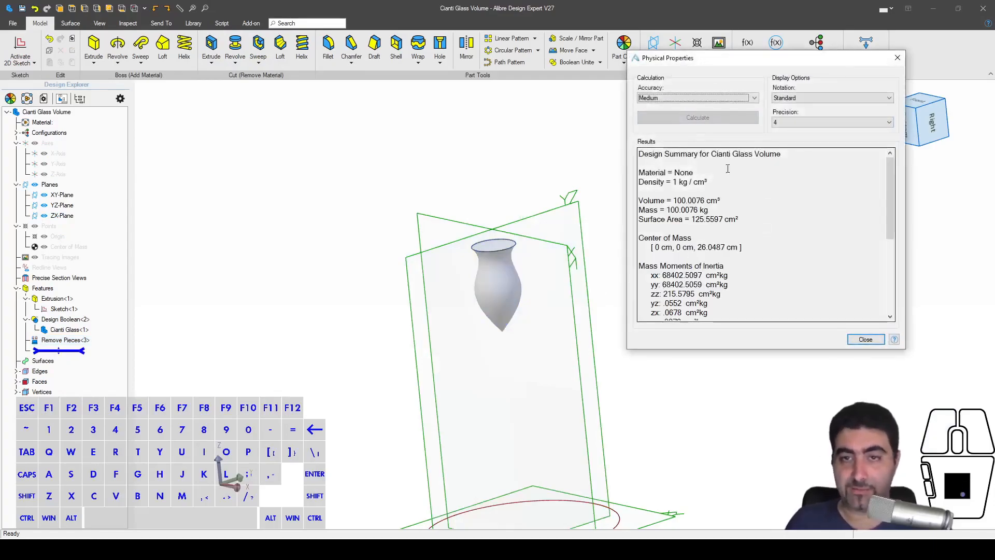
pyautogui.moveTo(673, 201); pyautogui.dragTo(686, 200)
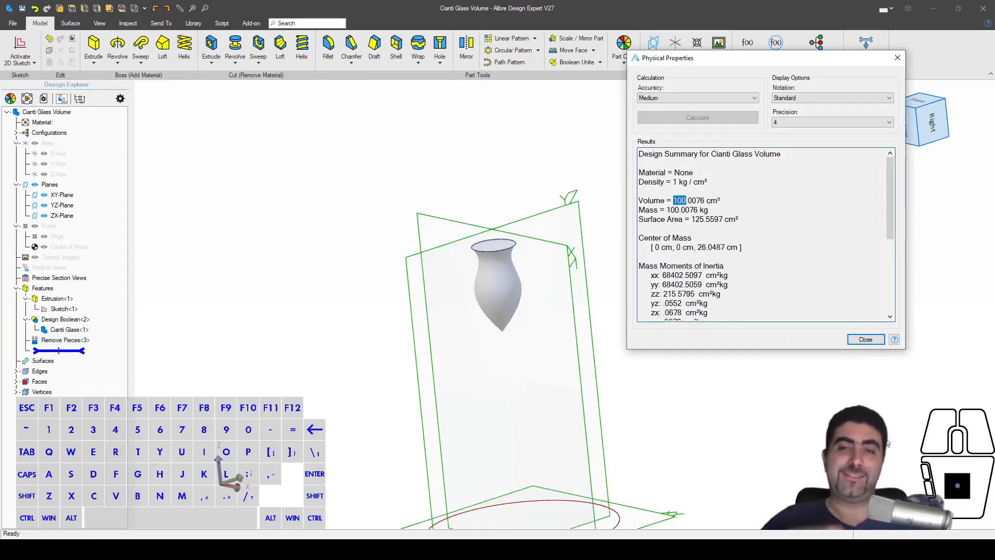